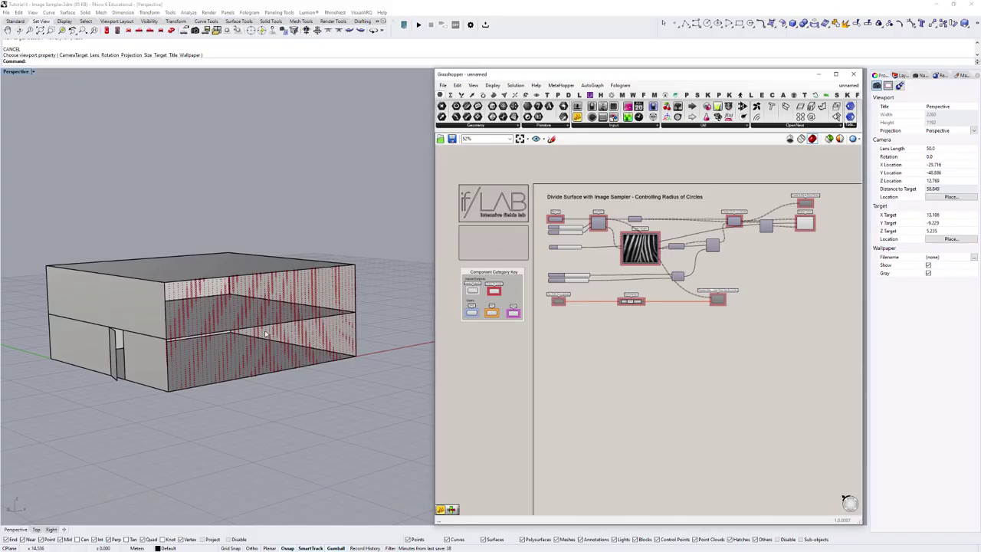
pyautogui.keyDown('shift'); pyautogui.moveTo(218, 286); pyautogui.dragTo(245, 222, button='right'); pyautogui.keyUp('shift')
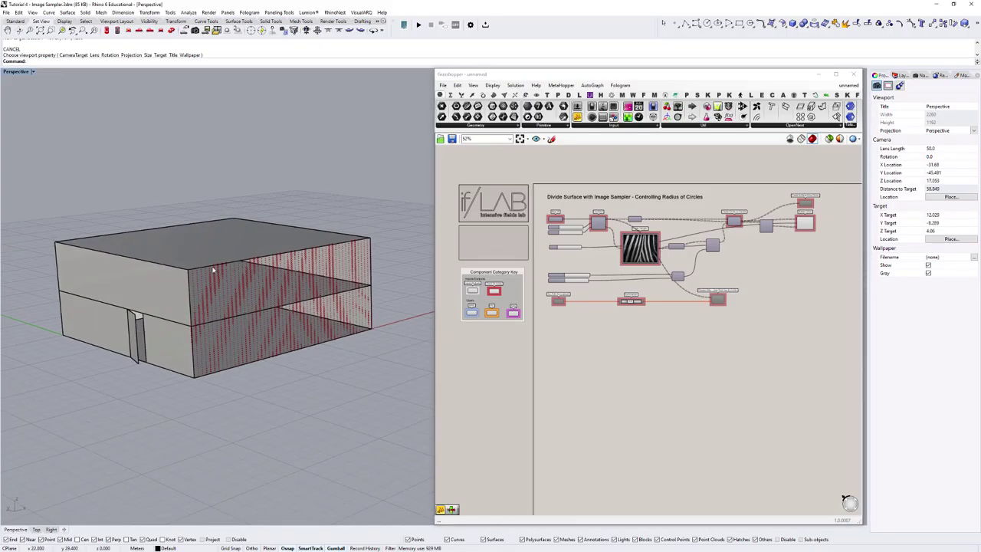
pyautogui.scroll(4, 582, 214)
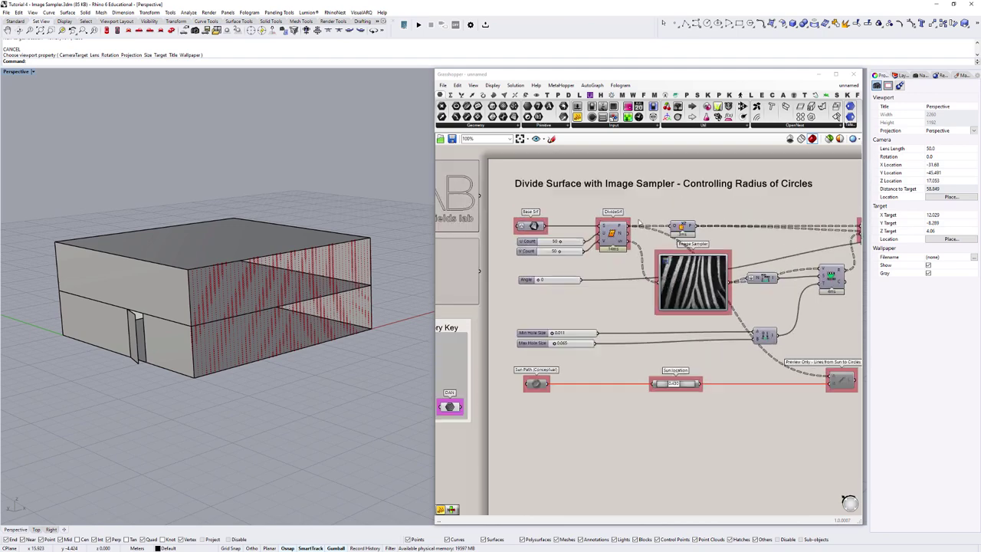
pyautogui.moveTo(638, 219); pyautogui.dragTo(590, 244, button='right')
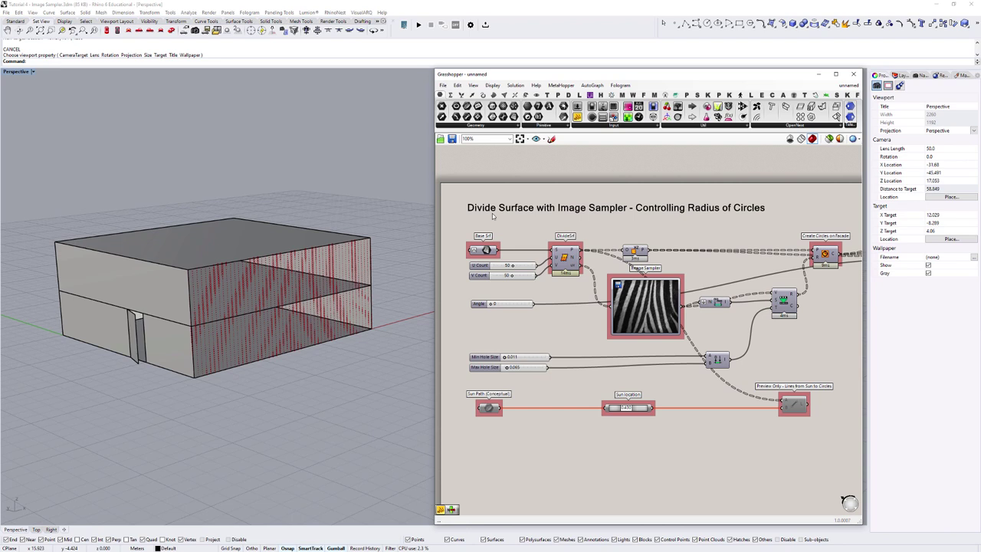
pyautogui.moveTo(465, 241); pyautogui.dragTo(495, 242, button='right')
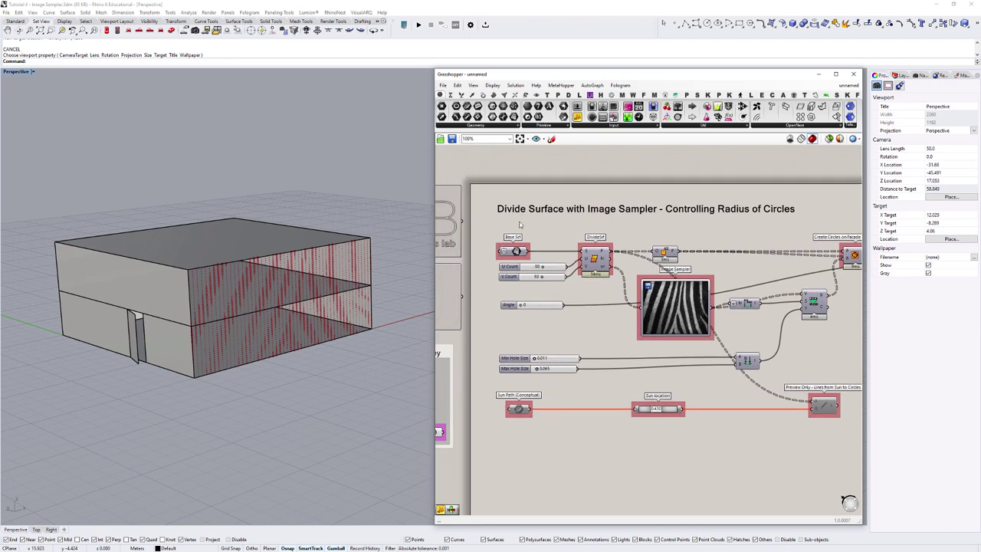
pyautogui.moveTo(473, 183); pyautogui.dragTo(811, 229)
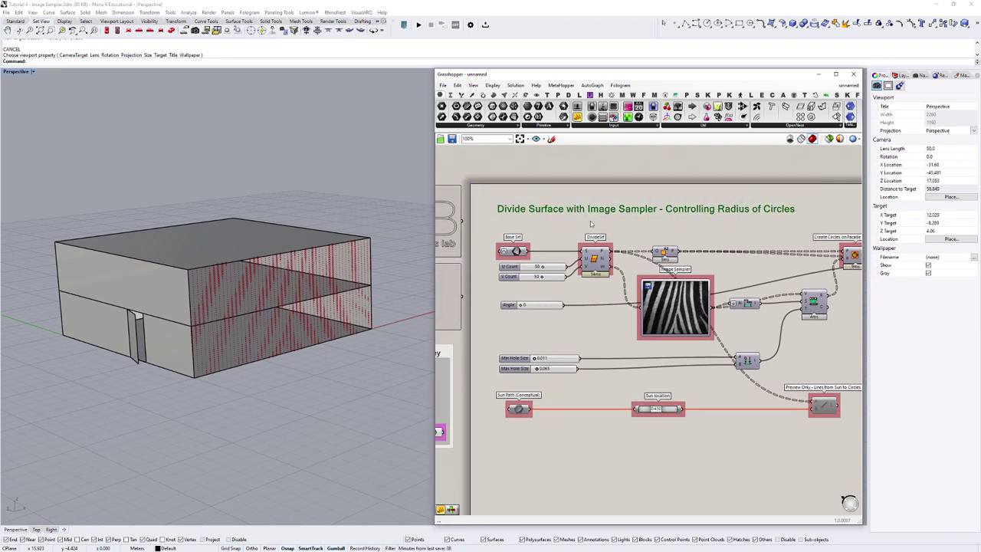
pyautogui.click(519, 183)
# Place a Scribble text component above the definition's title and delete it again.
pyautogui.doubleClick(519, 181)
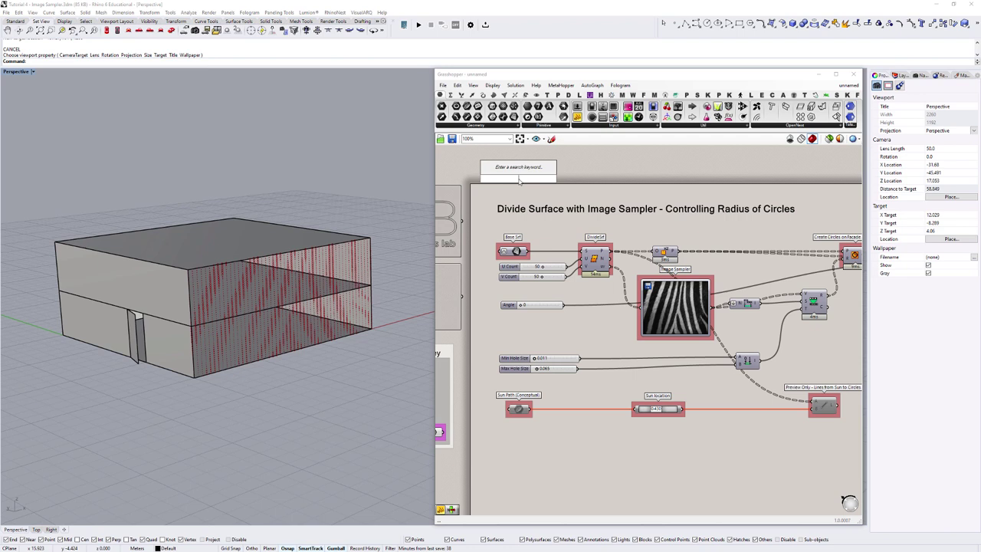
pyautogui.write('~')
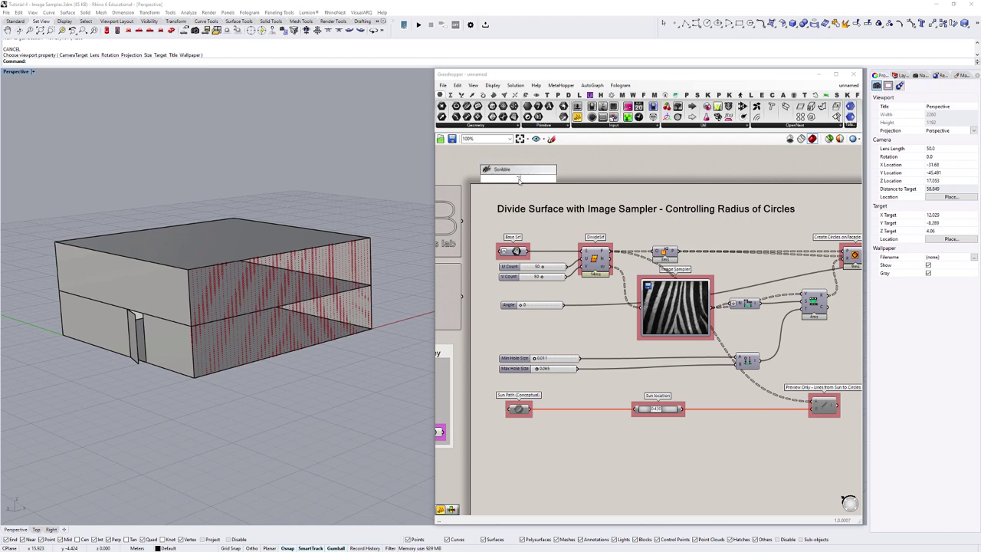
pyautogui.click(525, 158)
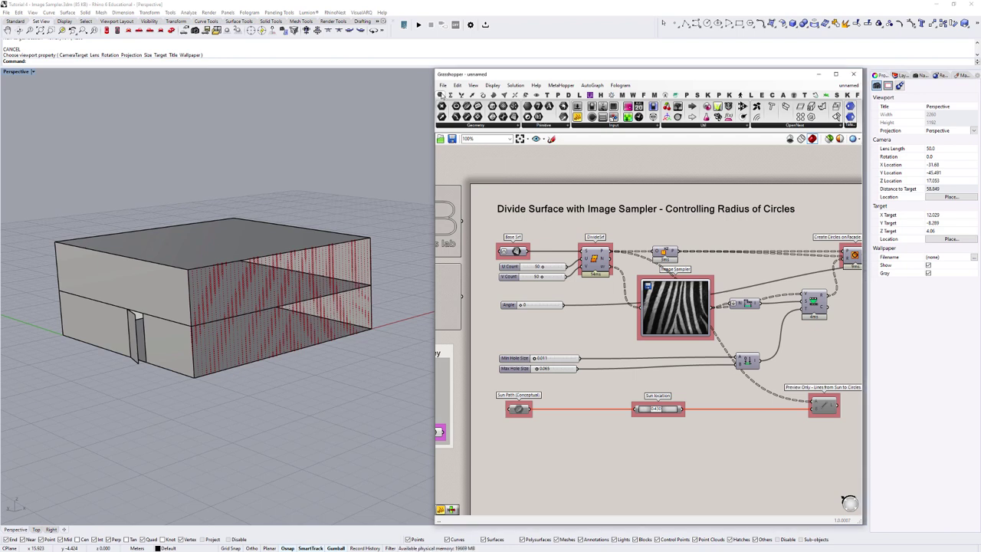
pyautogui.click(679, 126)
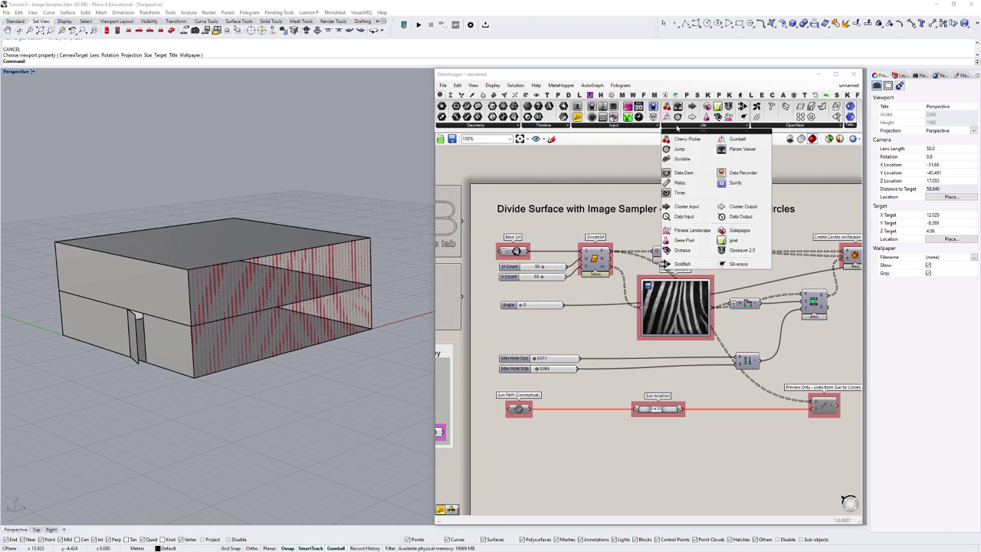
pyautogui.click(694, 159)
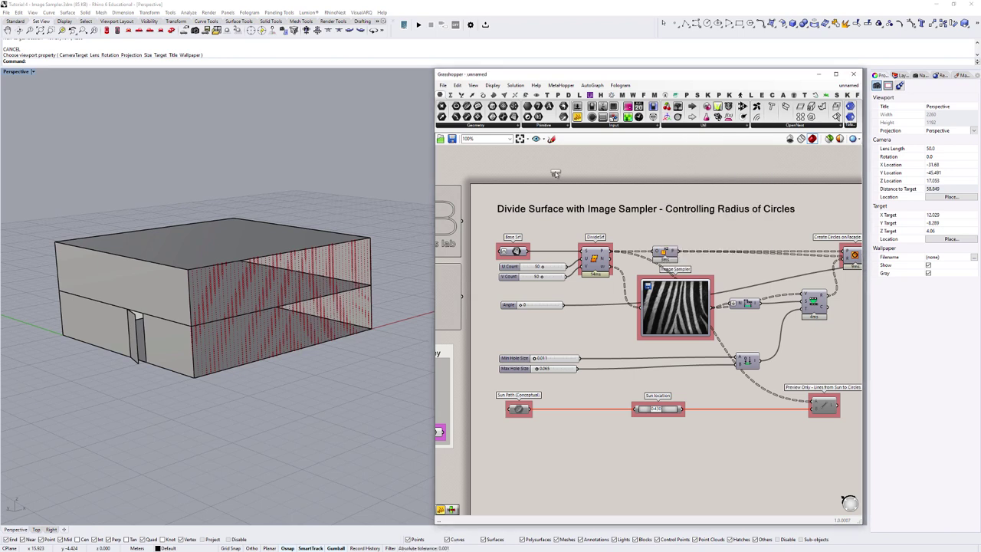
pyautogui.click(556, 171)
pyautogui.doubleClick(555, 172)
pyautogui.press('Escape')
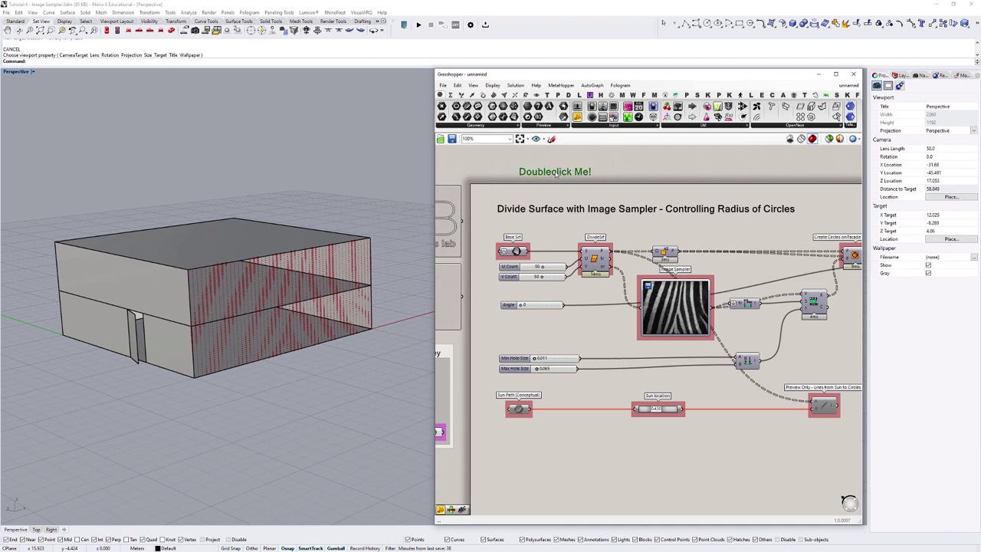
pyautogui.press('Delete')
# Put the Angle slider into a group and ungroup it again.
pyautogui.click(539, 308)
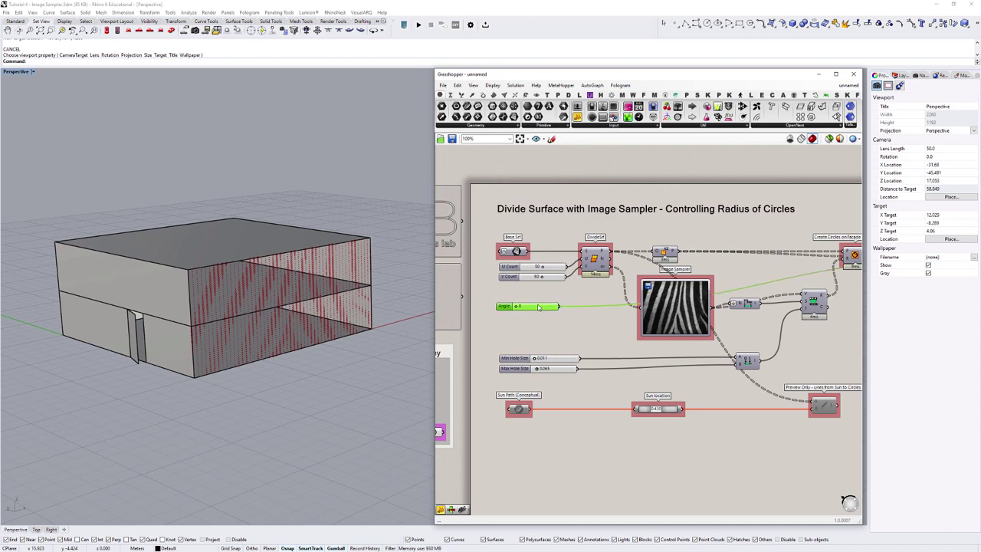
pyautogui.moveTo(539, 307); pyautogui.dragTo(535, 305)
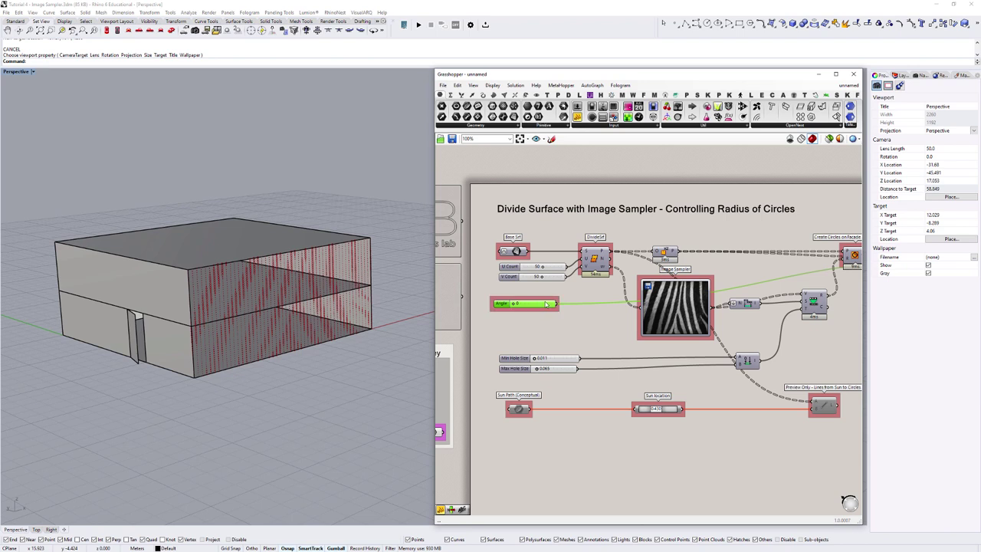
pyautogui.hotkey('ctrl', 'g')
pyautogui.rightClick(552, 303)
pyautogui.click(571, 354)
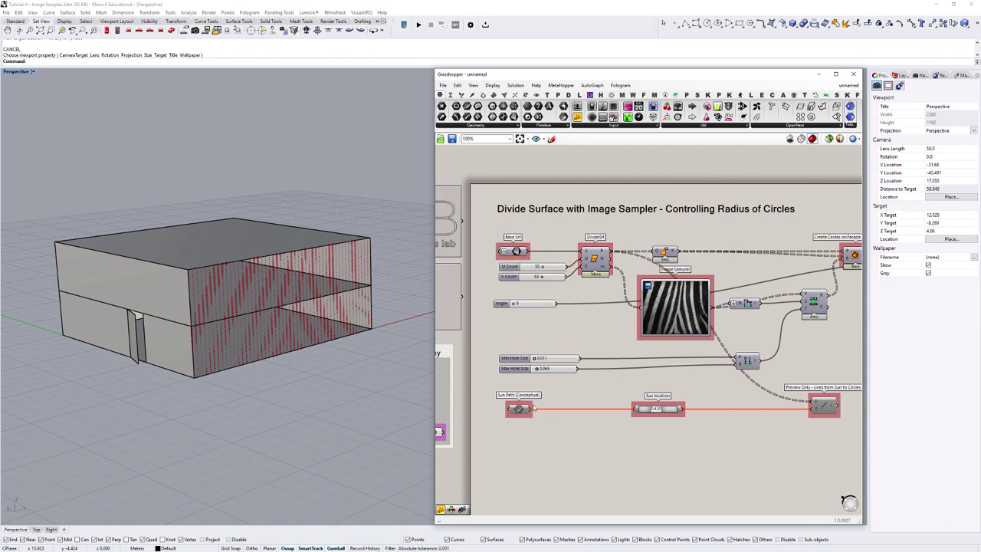
# Enable the Sun Path (Conceptual) curve and the Sun location component connected to it.
pyautogui.click(520, 410)
pyautogui.hotkey('ctrl', 'q')
pyautogui.click(528, 420)
pyautogui.moveTo(298, 281); pyautogui.dragTo(261, 292, button='right')
pyautogui.click(519, 412)
pyautogui.hotkey('ctrl', 'q')
pyautogui.click(588, 385)
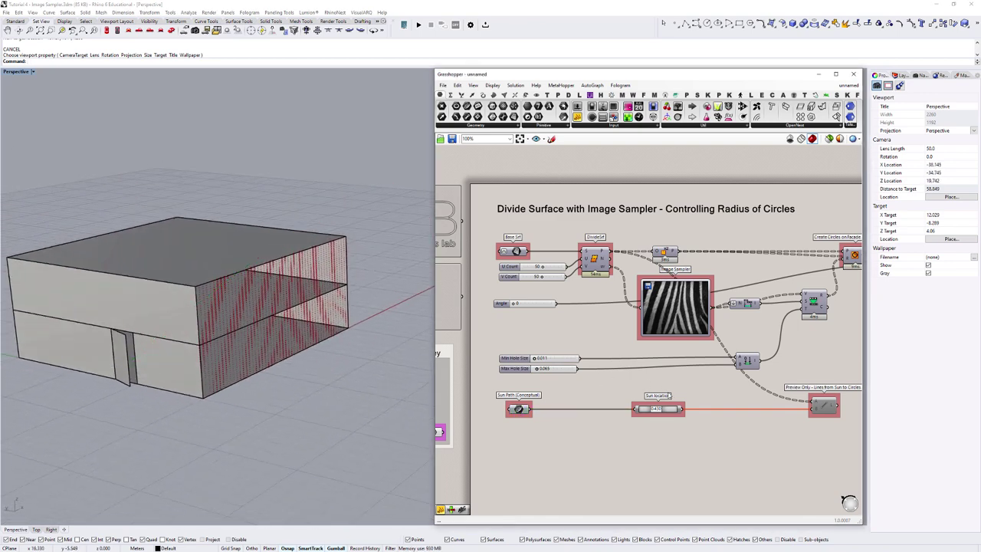
pyautogui.click(668, 413)
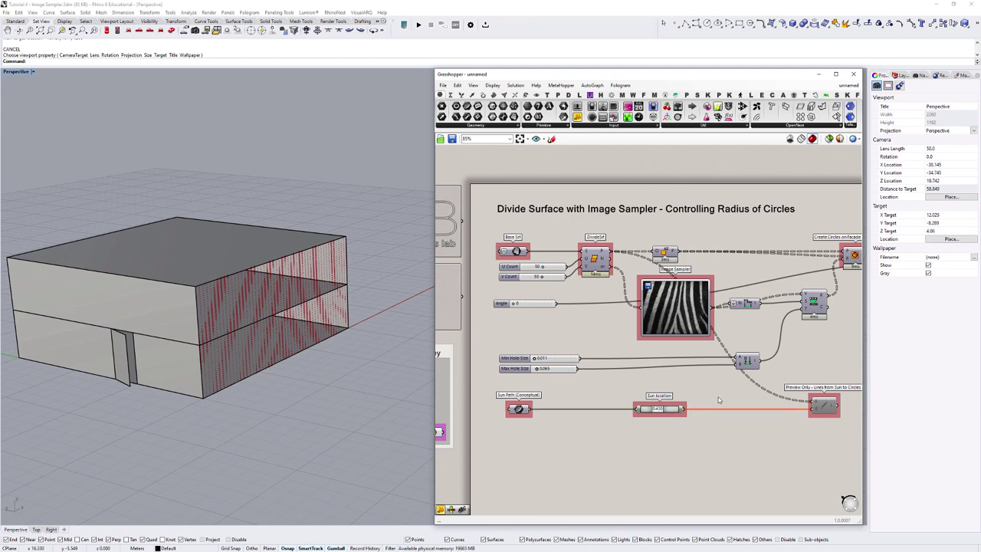
pyautogui.scroll(-2, 718, 397)
pyautogui.click(635, 383)
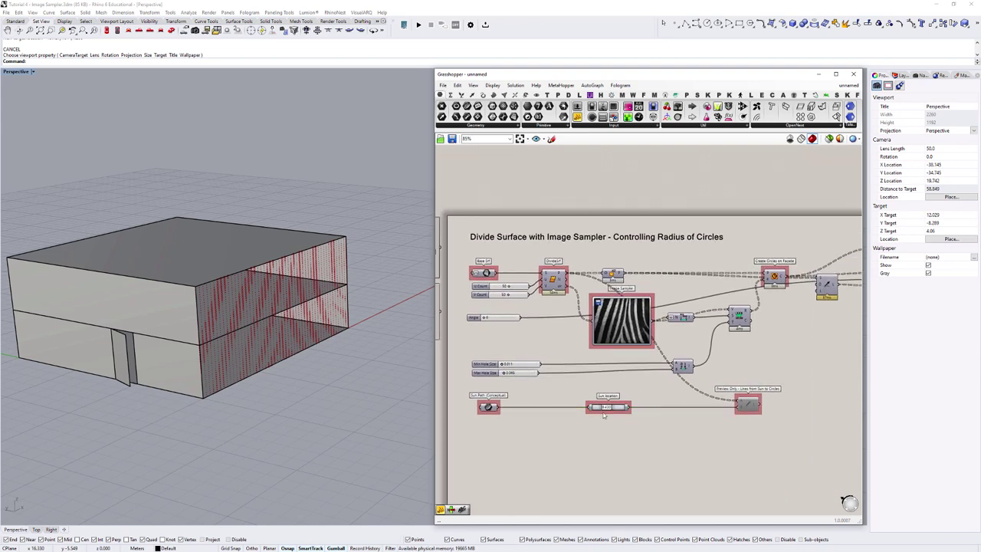
# Set the Sun location to 0.192 along the conceptual sun path, checking its position against the building facade.
pyautogui.scroll(4, 604, 412)
pyautogui.moveTo(605, 406); pyautogui.dragTo(592, 405)
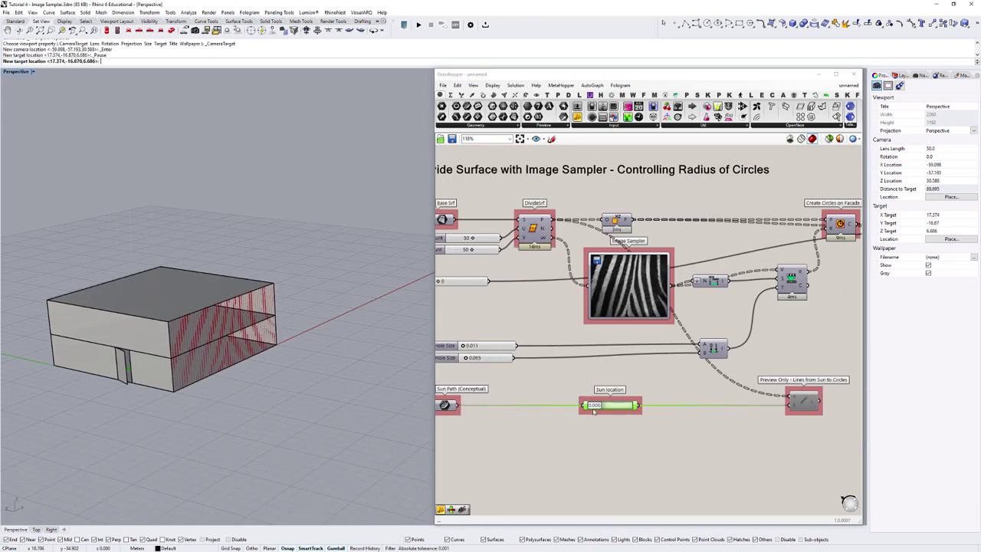
pyautogui.moveTo(594, 406)
pyautogui.mouseDown()
pyautogui.moveTo(621, 407)
pyautogui.moveTo(601, 407)
pyautogui.mouseUp()
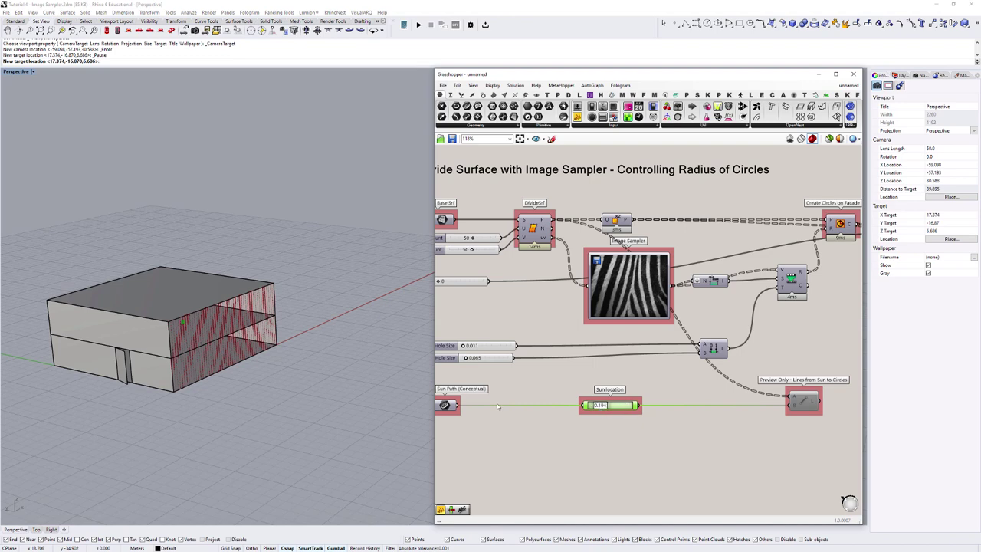
pyautogui.click(446, 404)
pyautogui.moveTo(597, 406); pyautogui.dragTo(655, 397, button='right')
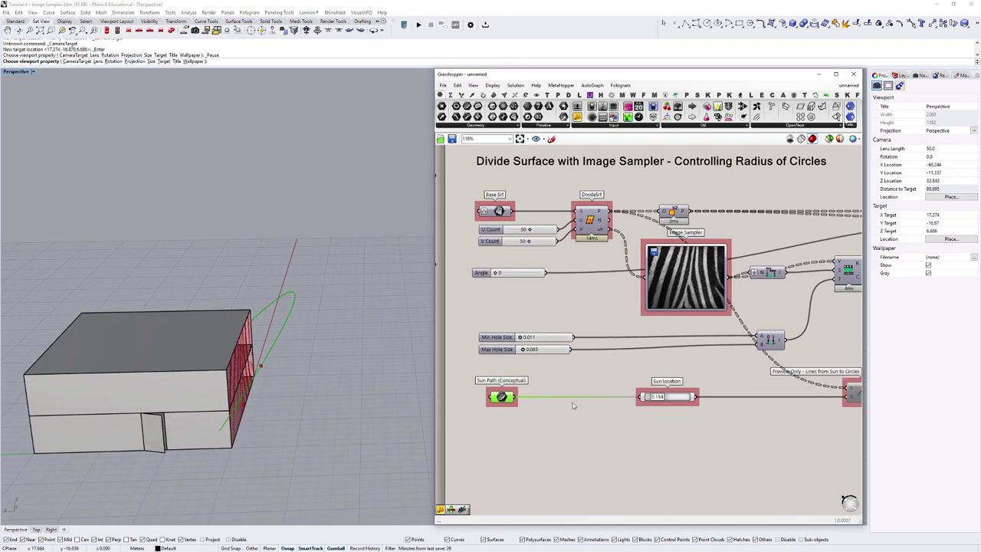
pyautogui.moveTo(309, 351); pyautogui.dragTo(309, 337, button='right')
pyautogui.moveTo(659, 398)
pyautogui.mouseDown()
pyautogui.moveTo(682, 400)
pyautogui.moveTo(658, 401)
pyautogui.mouseUp()
# Examine the Image Sampler, Rotate Circles and Create Surfaces from Circles parts of the definition.
pyautogui.scroll(-2, 765, 377)
pyautogui.moveTo(765, 377); pyautogui.dragTo(688, 383, button='right')
pyautogui.click(749, 338)
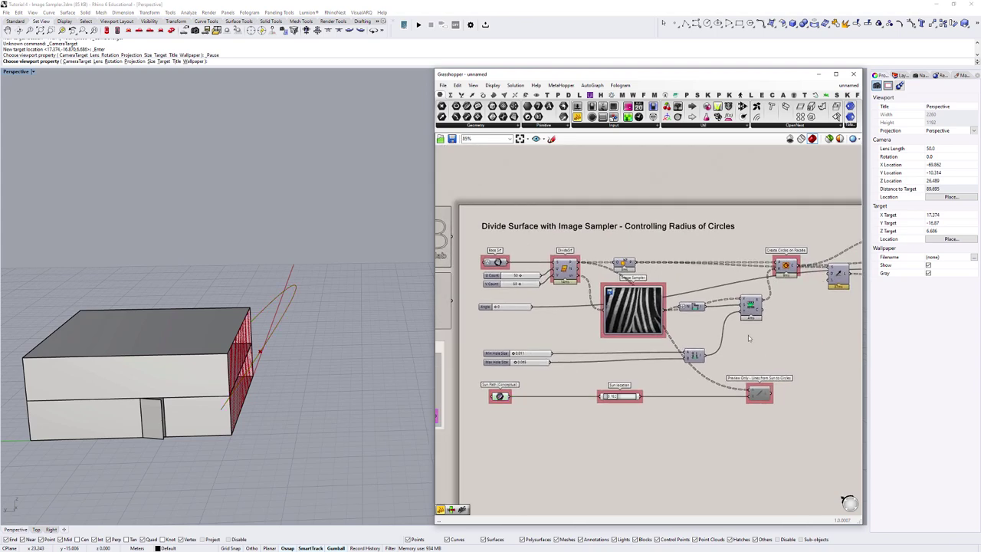
pyautogui.scroll(2, 782, 270)
pyautogui.scroll(-1, 787, 271)
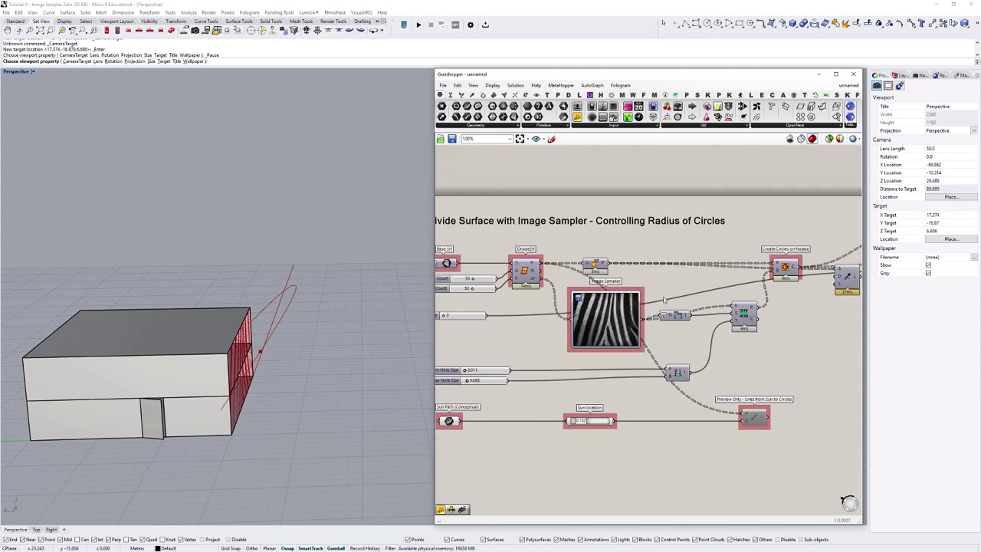
pyautogui.moveTo(594, 311); pyautogui.dragTo(590, 317)
pyautogui.scroll(-2, 645, 308)
pyautogui.scroll(3, 784, 305)
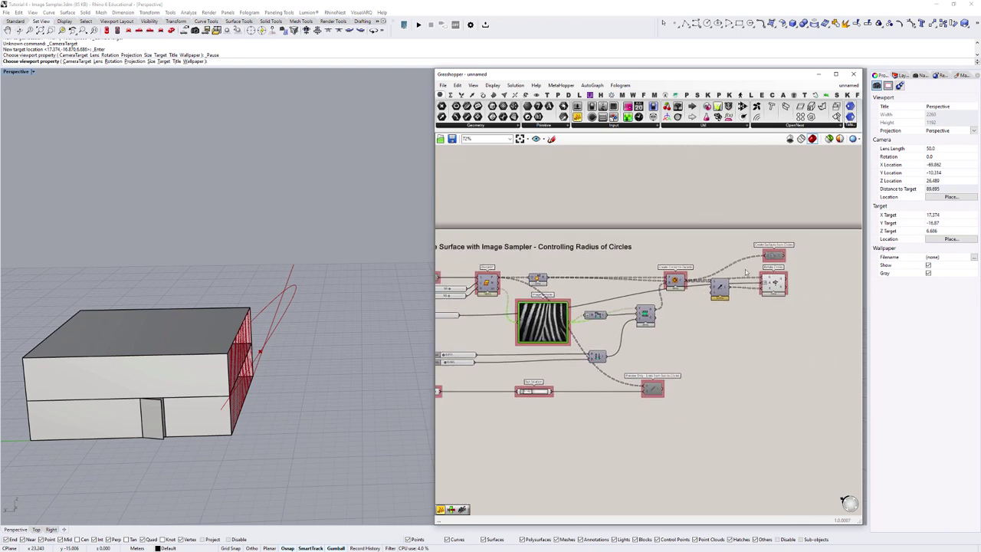
pyautogui.click(747, 298)
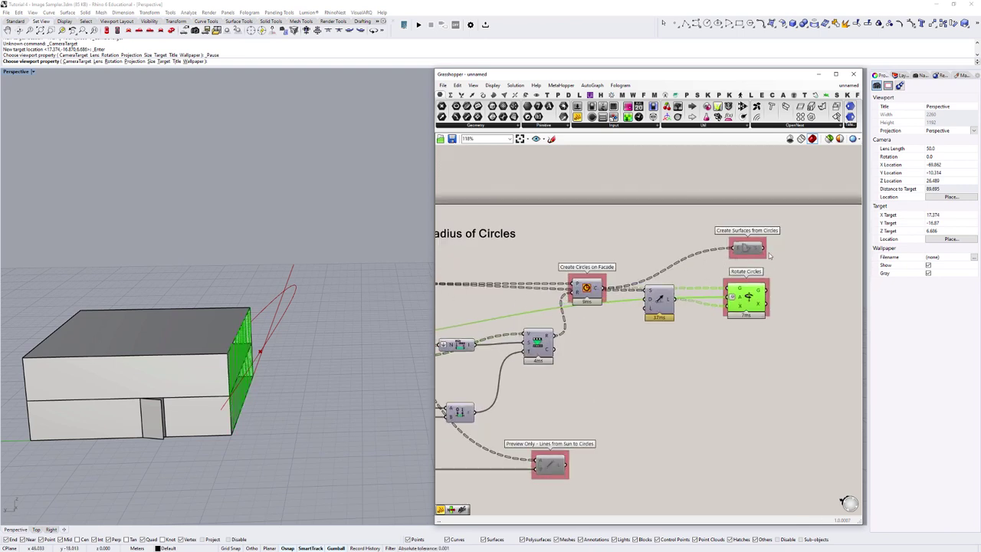
pyautogui.moveTo(753, 249); pyautogui.dragTo(751, 241)
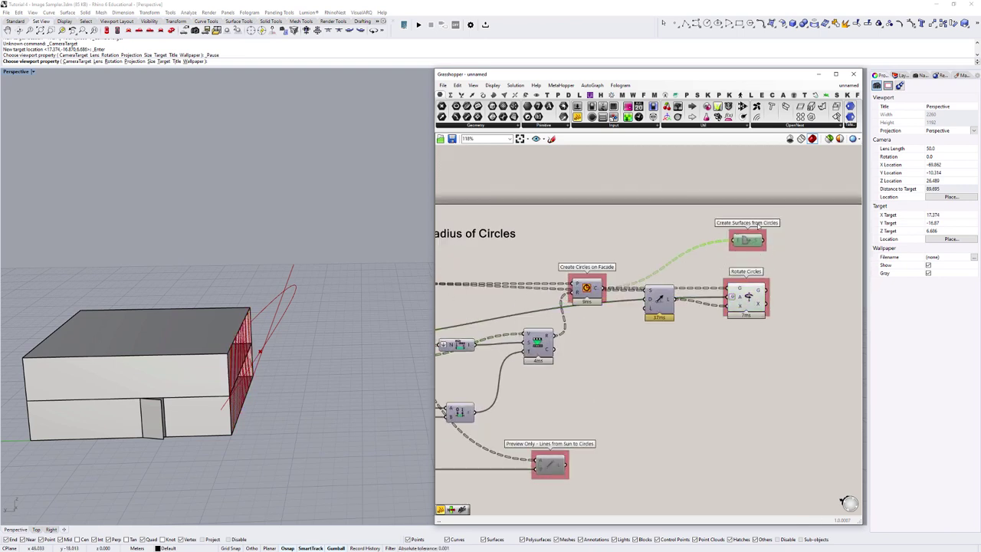
pyautogui.click(642, 407)
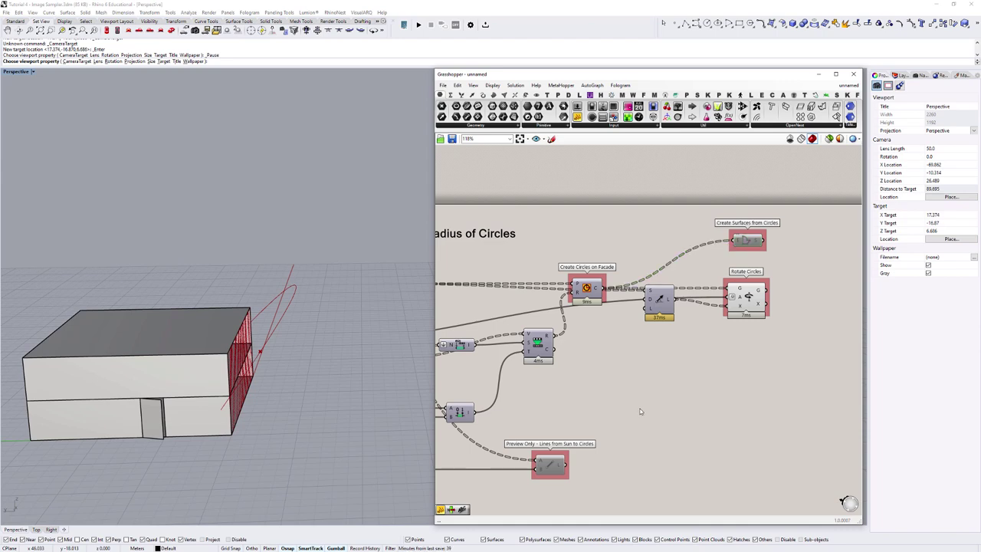
# Duplicate the whole Divide Surface with Image Sampler definition, including its title, directly below the original.
pyautogui.scroll(-3, 724, 348)
pyautogui.scroll(-2, 712, 356)
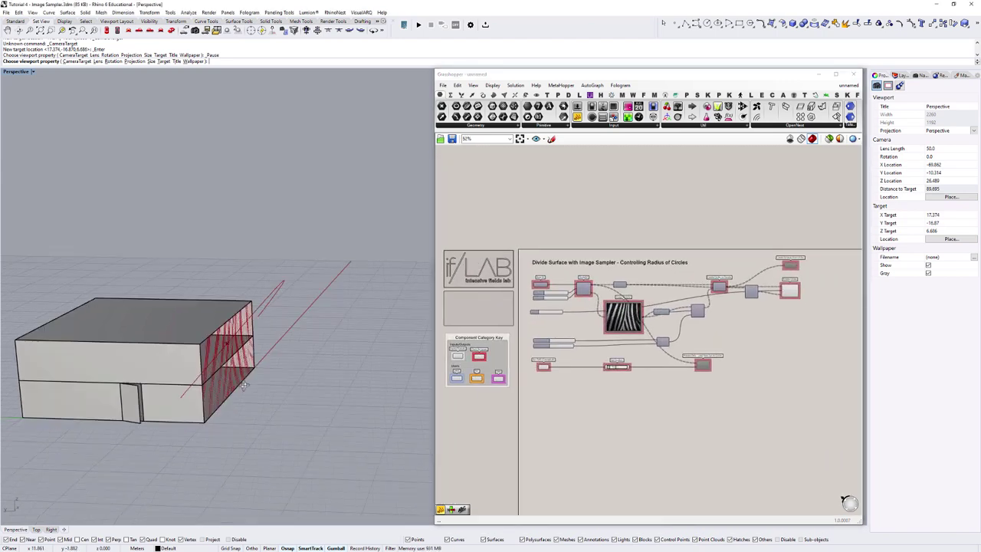
pyautogui.moveTo(826, 408); pyautogui.dragTo(524, 247)
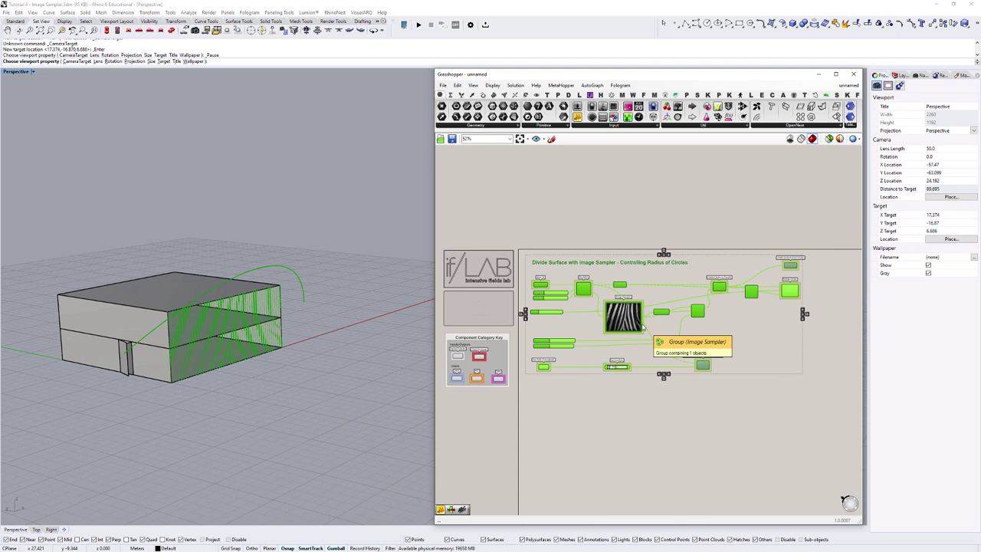
pyautogui.moveTo(626, 313); pyautogui.dragTo(625, 473)
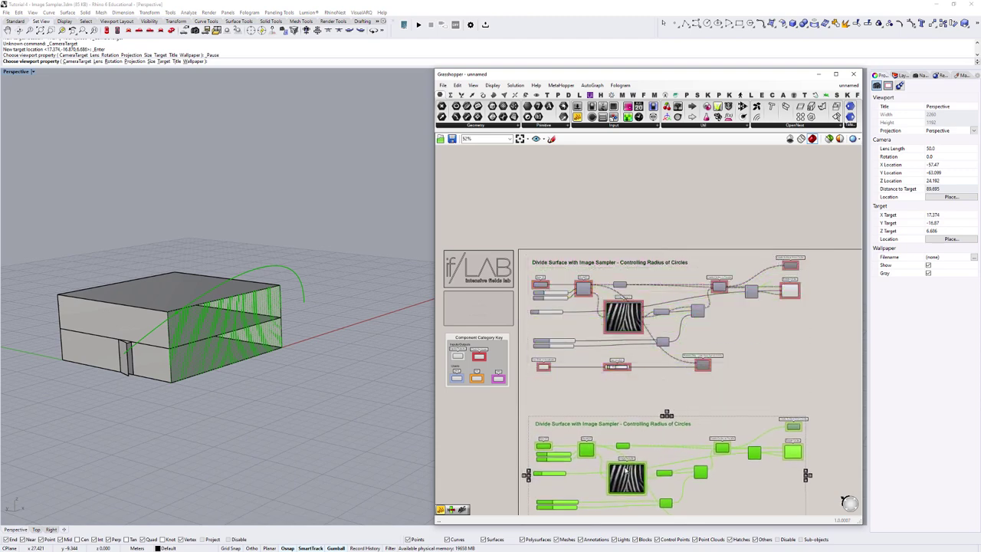
pyautogui.click(607, 394)
pyautogui.scroll(-1, 758, 316)
pyautogui.moveTo(758, 316); pyautogui.dragTo(732, 300, button='right')
pyautogui.scroll(1, 731, 300)
pyautogui.scroll(-2, 732, 300)
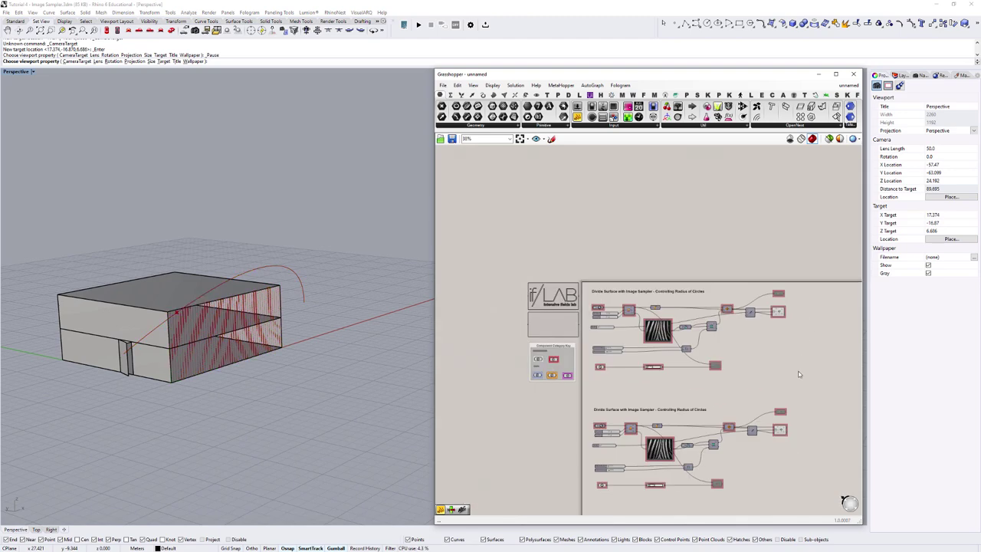
# Turn off the geometry preview for all components of the original upper definition.
pyautogui.moveTo(805, 379); pyautogui.dragTo(571, 254)
pyautogui.rightClick(596, 248)
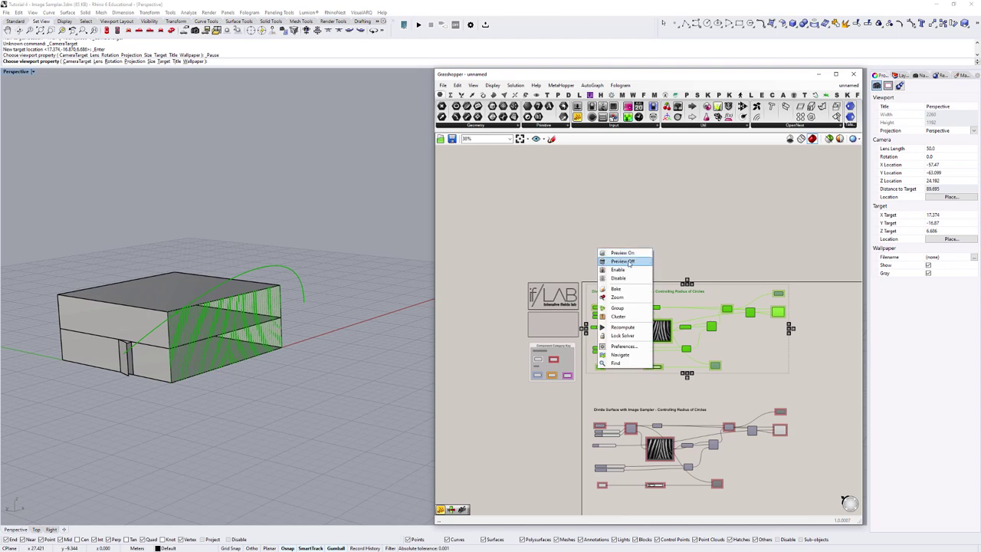
pyautogui.click(627, 259)
# Delete the Sun Path, Sun location and Lines from Sun to Circles components from the copied definition.
pyautogui.scroll(4, 736, 367)
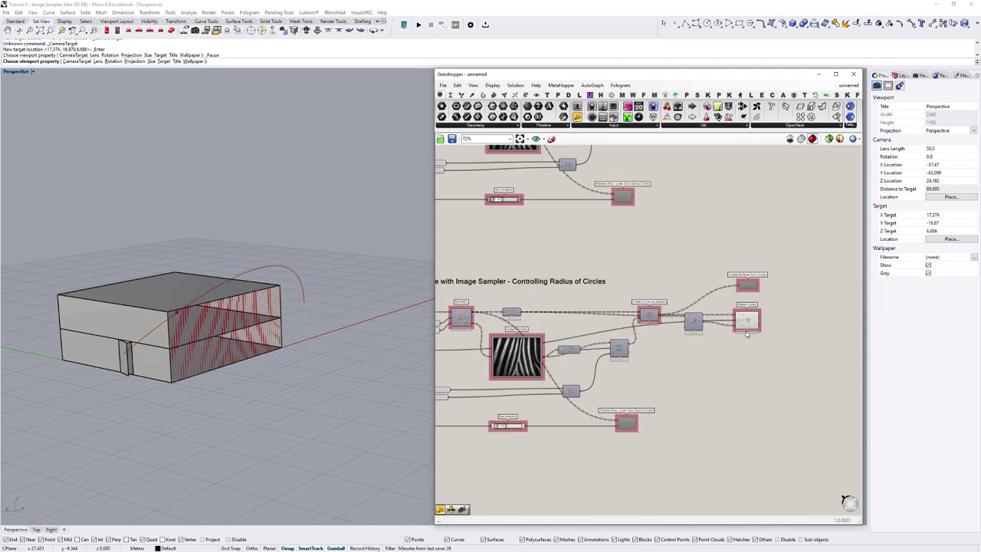
pyautogui.moveTo(654, 449); pyautogui.dragTo(769, 425, button='right')
pyautogui.moveTo(771, 436); pyautogui.dragTo(465, 394)
pyautogui.press('Delete')
# Delete the Create Circles on Facade, line, Rotate Circles and Create Surfaces from Circles components from the copied definition.
pyautogui.moveTo(822, 339); pyautogui.dragTo(703, 375, button='right')
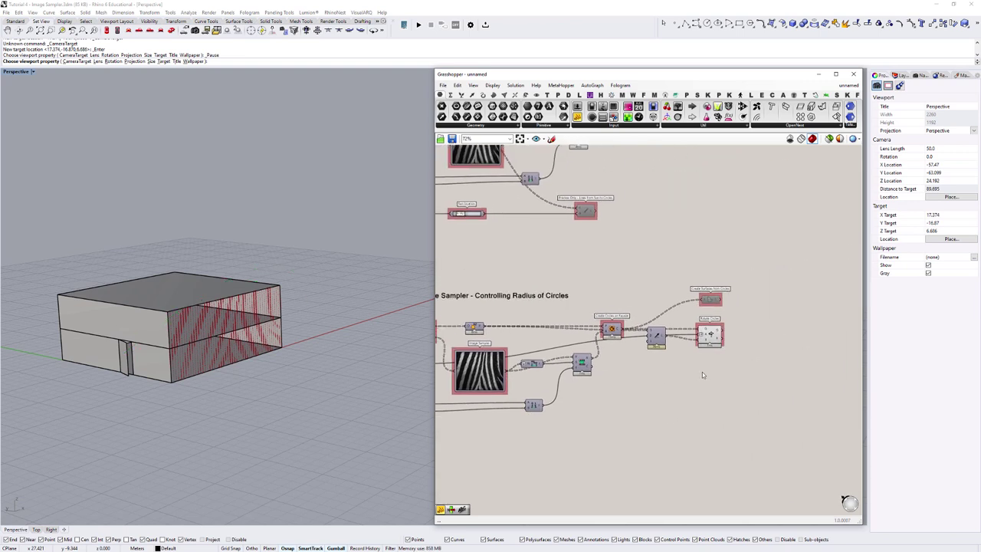
pyautogui.moveTo(779, 374); pyautogui.dragTo(593, 277)
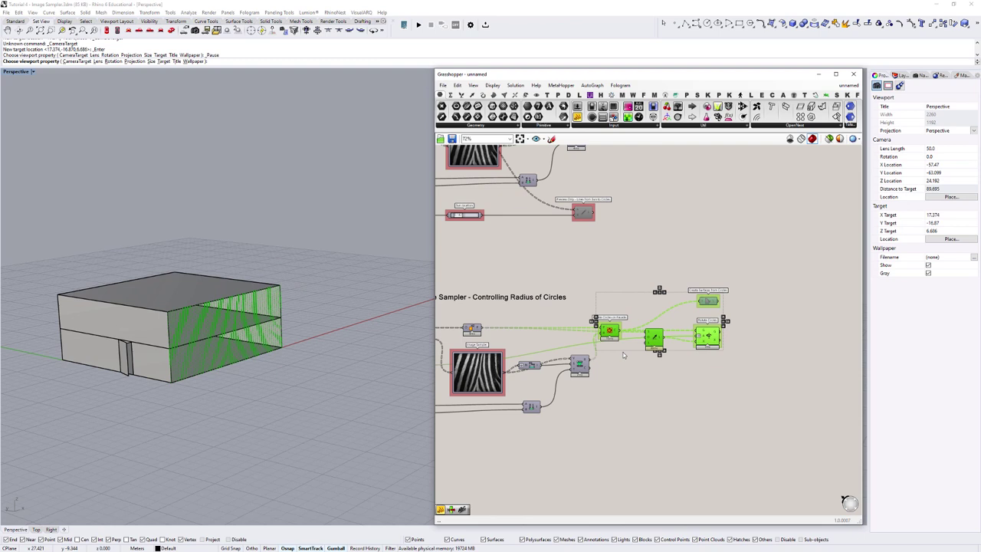
pyautogui.press('Delete')
pyautogui.moveTo(586, 359); pyautogui.dragTo(699, 358, button='right')
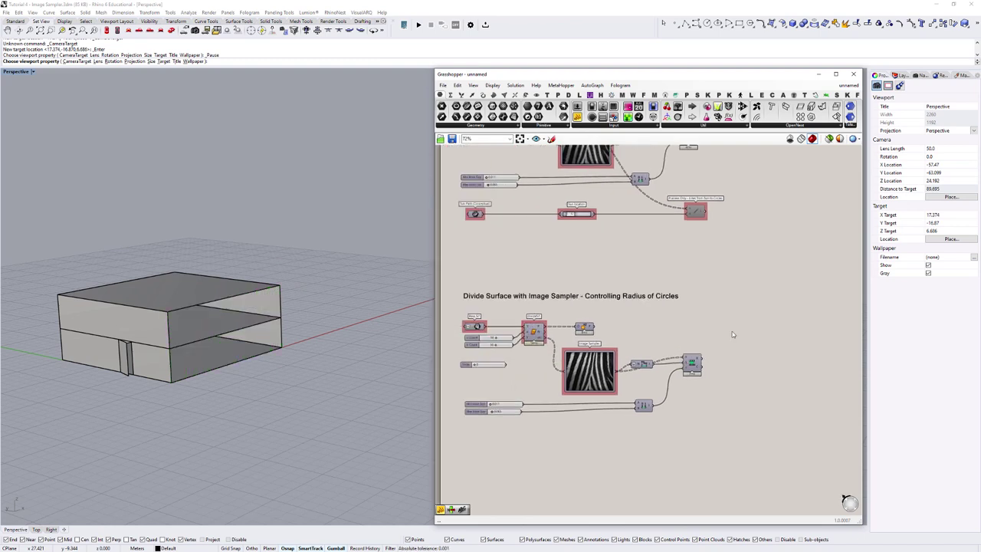
# Examine the copied definition's base surface, its Divide Surface points on the facade and the XZ Plane component.
pyautogui.moveTo(583, 310); pyautogui.dragTo(644, 310, button='right')
pyautogui.scroll(2, 561, 319)
pyautogui.click(528, 329)
pyautogui.hotkey('ctrl', 'q')
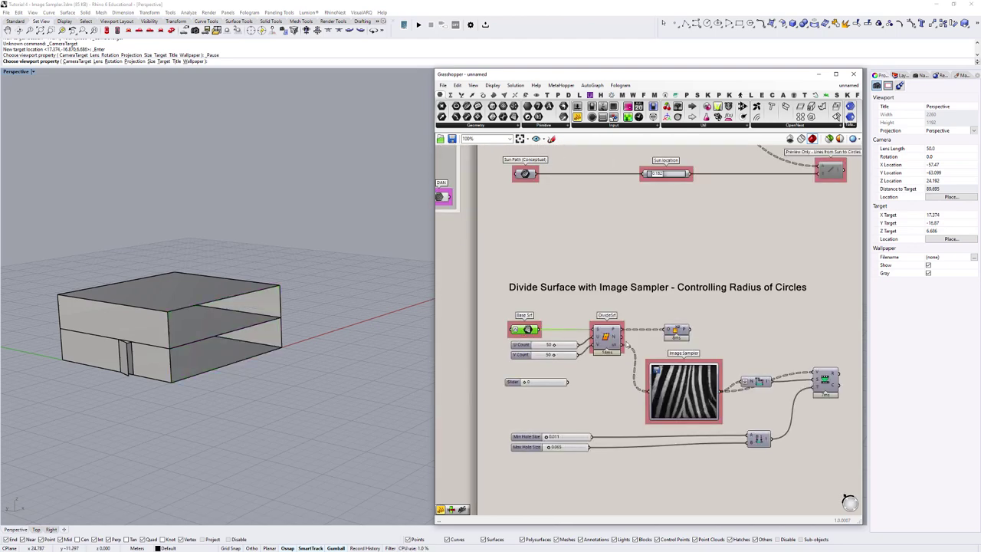
pyautogui.click(607, 337)
pyautogui.scroll(3, 219, 324)
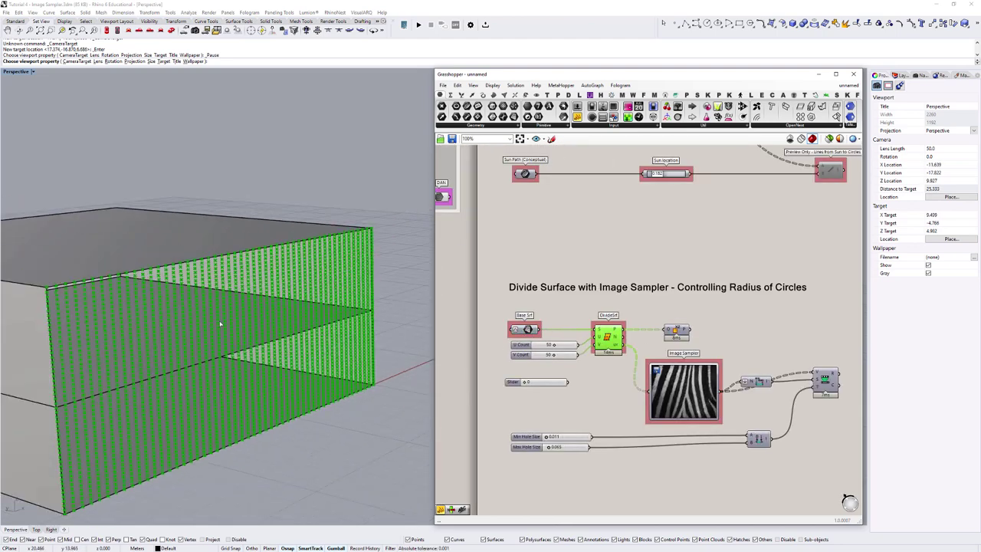
pyautogui.click(646, 317)
pyautogui.click(676, 332)
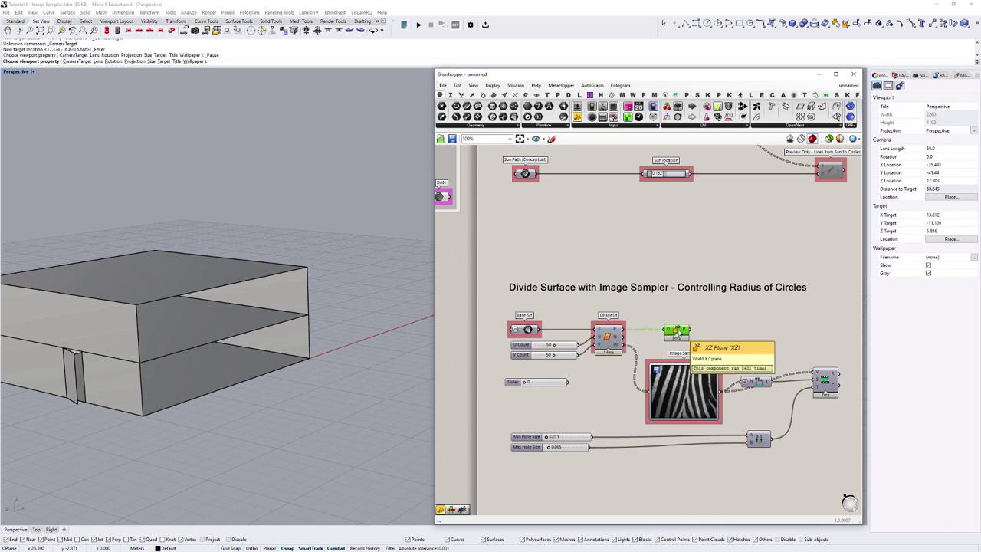
pyautogui.moveTo(698, 318); pyautogui.dragTo(673, 317, button='right')
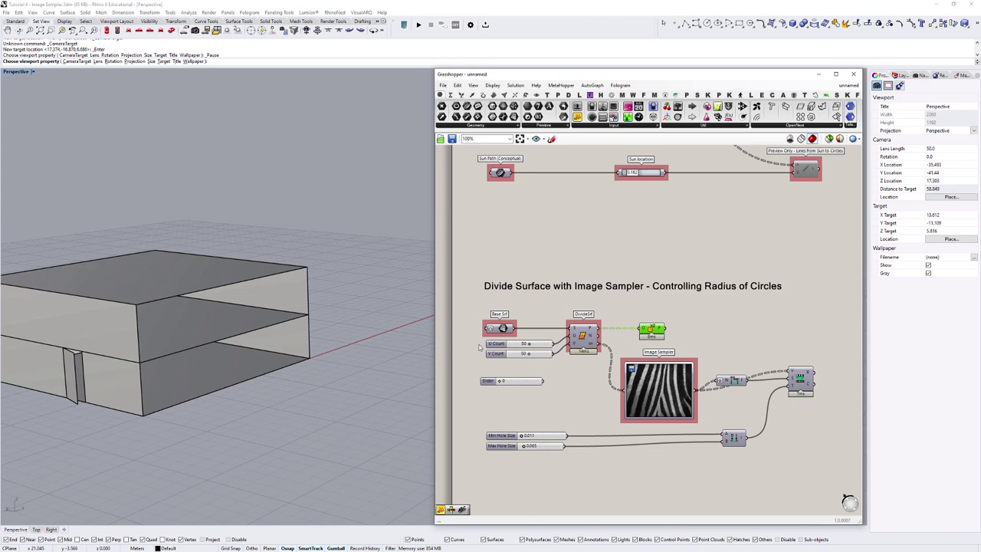
pyautogui.click(584, 337)
pyautogui.scroll(10, 186, 309)
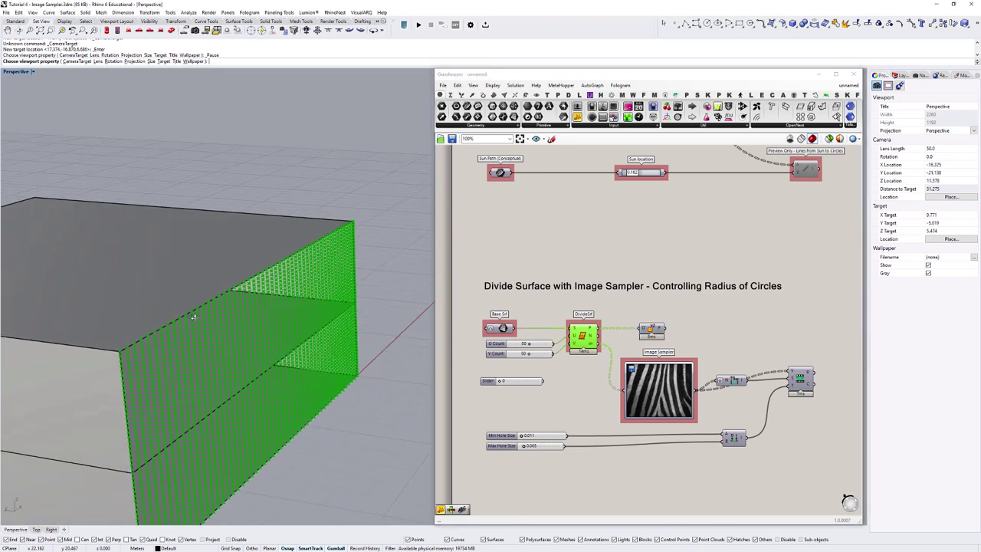
pyautogui.moveTo(168, 333); pyautogui.dragTo(281, 376, button='right')
pyautogui.scroll(-6, 263, 333)
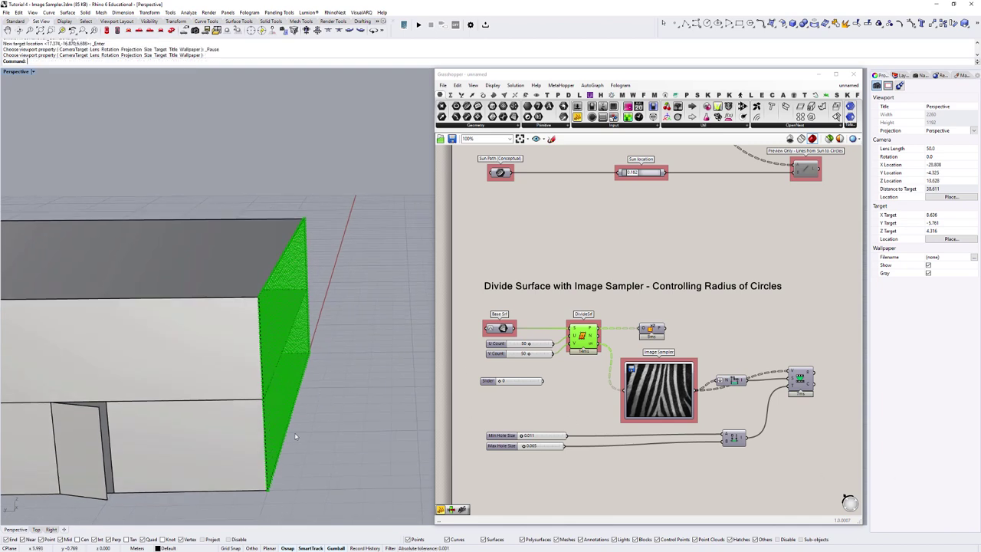
# Enable object snap projection and draw a three-line arrow on the ground beside the facade, pointing away from it.
pyautogui.write('P')
pyautogui.press('Return')
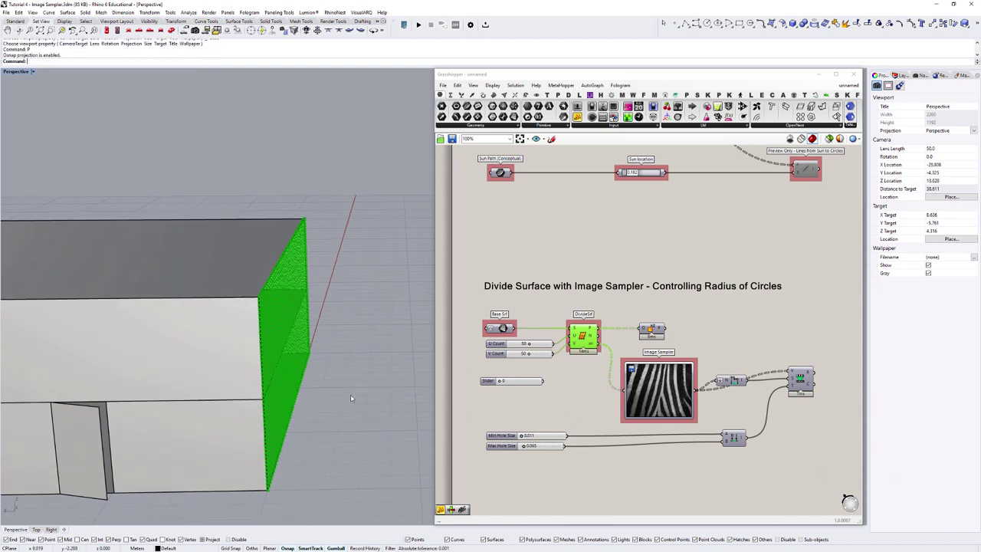
pyautogui.write('Line')
pyautogui.press('Return')
pyautogui.click(317, 412)
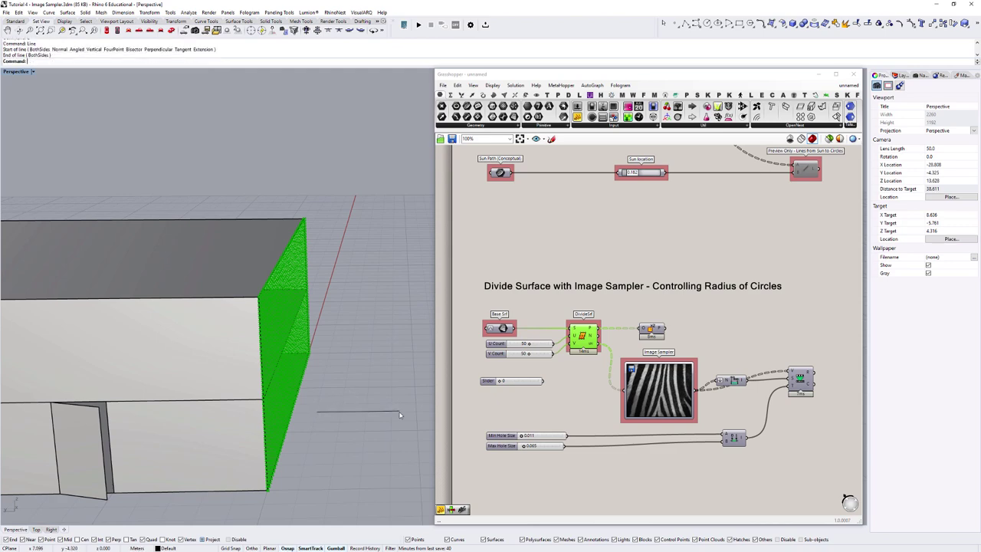
pyautogui.rightClick(400, 413)
pyautogui.click(399, 411)
pyautogui.click(373, 400)
pyautogui.rightClick(395, 409)
pyautogui.click(399, 411)
pyautogui.click(382, 425)
# Delete the three lines of the arrow on the ground beside the facade.
pyautogui.scroll(-4, 356, 434)
pyautogui.moveTo(287, 372); pyautogui.dragTo(267, 382, button='right')
pyautogui.scroll(6, 351, 394)
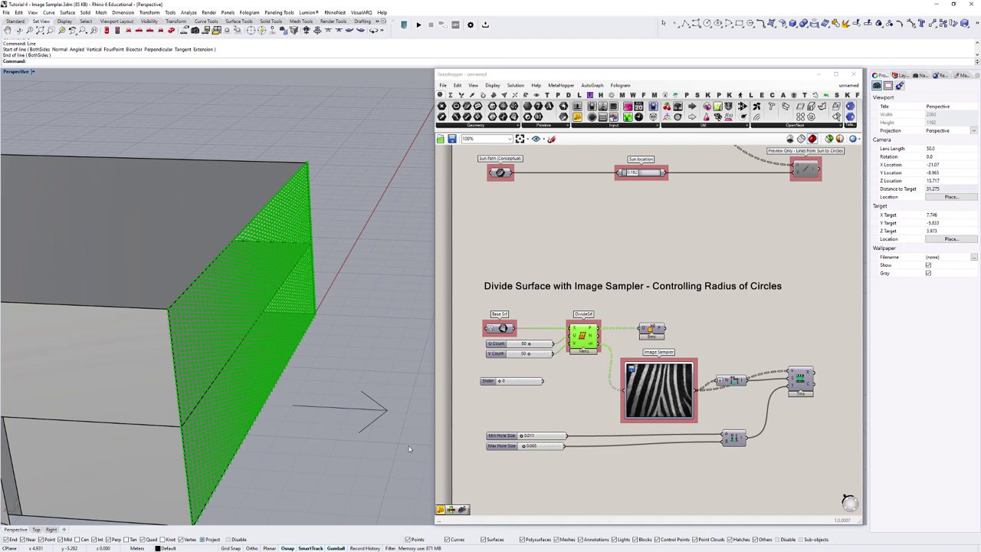
pyautogui.scroll(3, 218, 315)
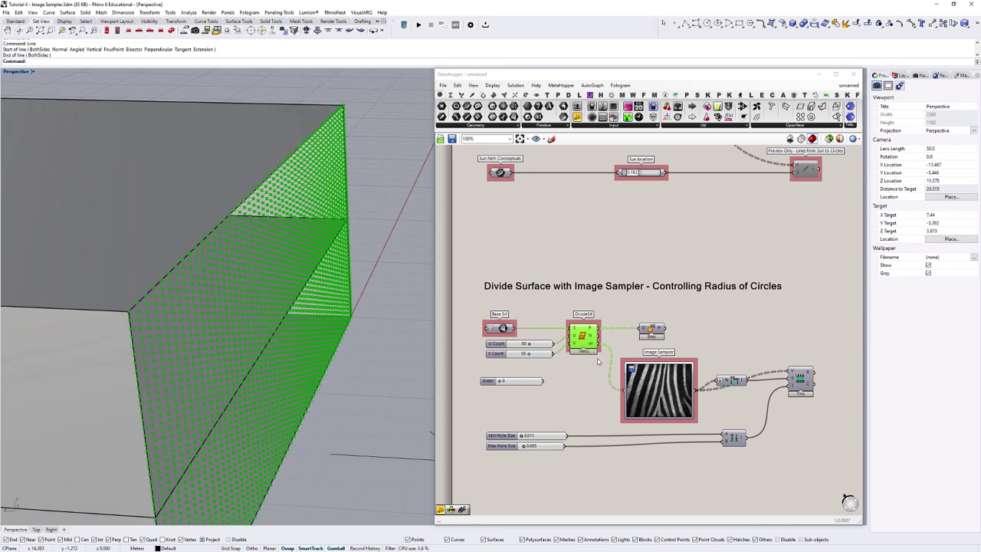
pyautogui.scroll(-2, 337, 363)
pyautogui.keyDown('shift'); pyautogui.moveTo(337, 363); pyautogui.dragTo(269, 325, button='right'); pyautogui.keyUp('shift')
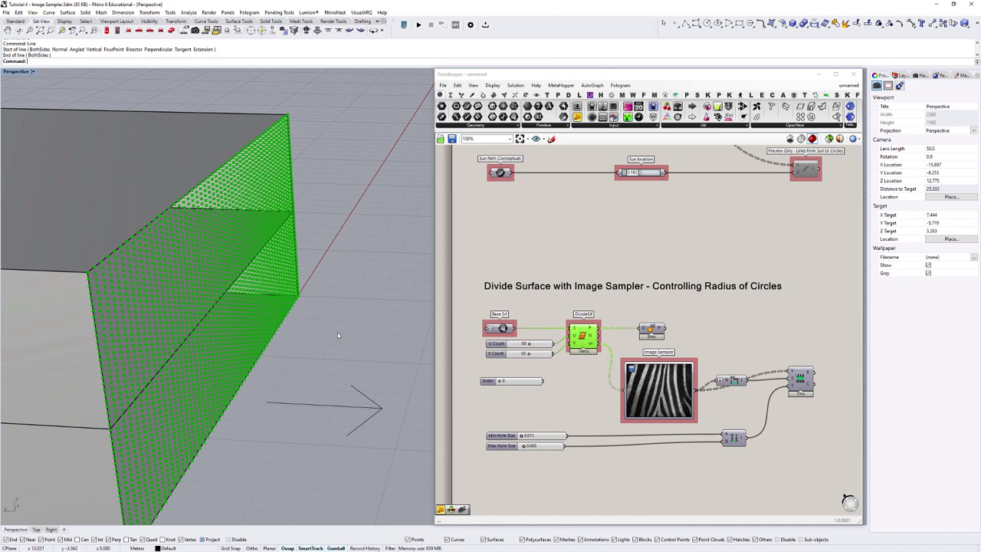
pyautogui.moveTo(399, 336); pyautogui.dragTo(312, 450)
pyautogui.press('Delete')
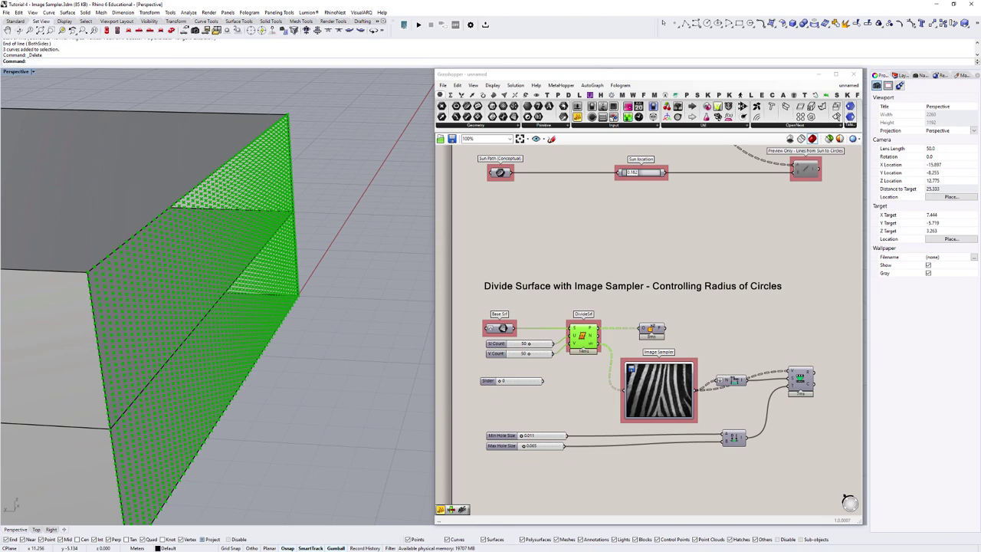
# Add a Move component above and to the right of the Remap Numbers component in the copied definition.
pyautogui.scroll(-2, 710, 339)
pyautogui.moveTo(723, 340); pyautogui.dragTo(683, 355, button='right')
pyautogui.scroll(4, 752, 344)
pyautogui.doubleClick(830, 335)
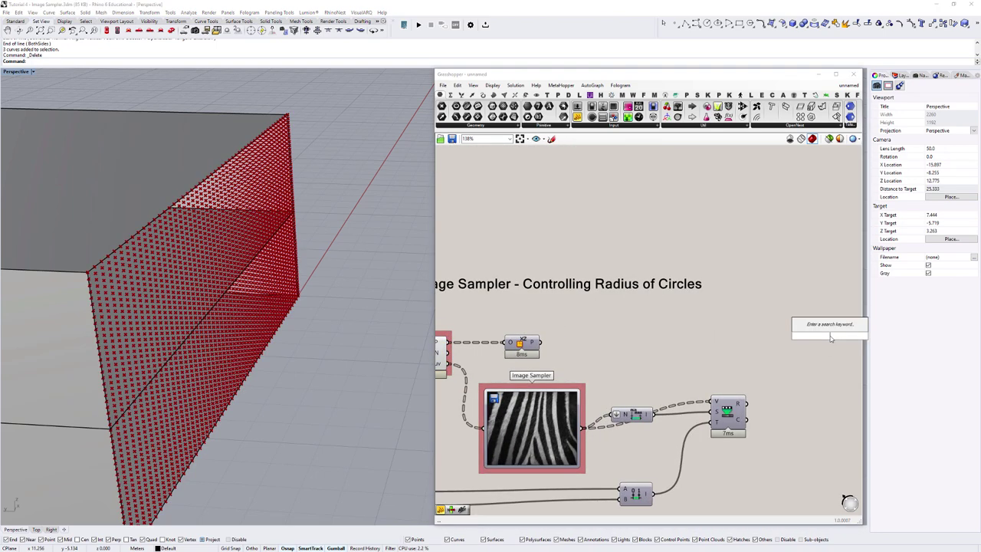
pyautogui.write('move')
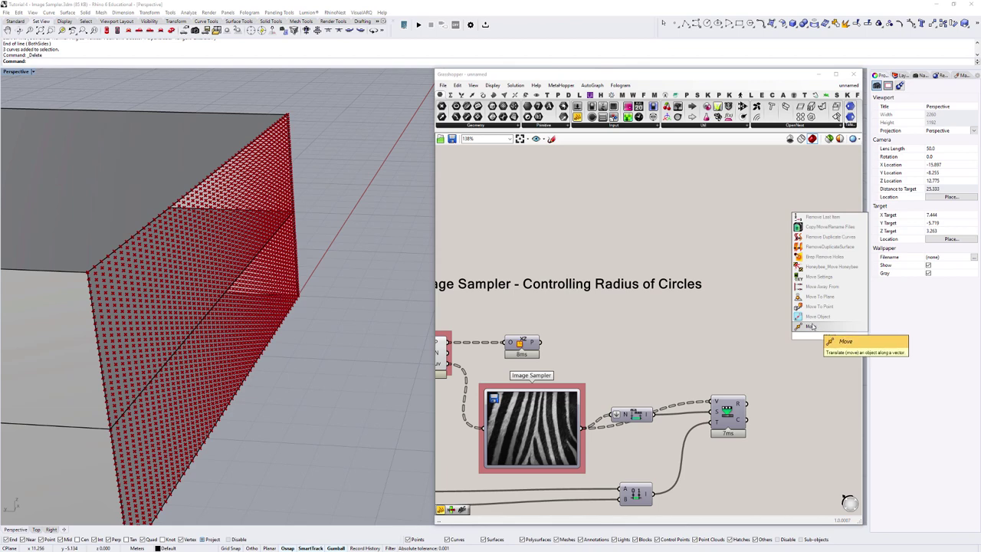
pyautogui.click(812, 326)
pyautogui.scroll(-2, 826, 334)
pyautogui.moveTo(736, 336); pyautogui.dragTo(764, 341)
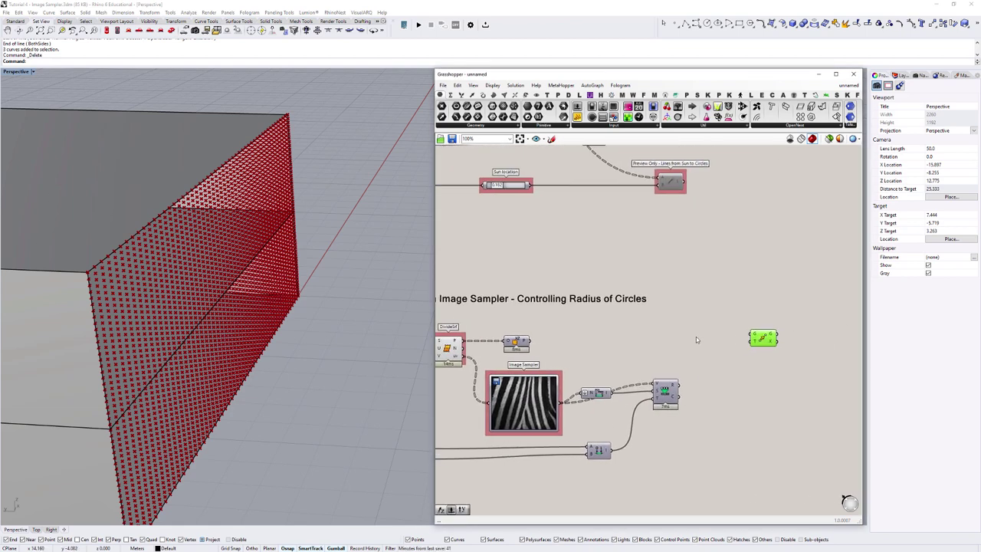
# Add a panel that reads the mapped output of Remap Numbers and place it below that component.
pyautogui.moveTo(696, 339); pyautogui.dragTo(759, 335, button='right')
pyautogui.scroll(-5, 94, 399)
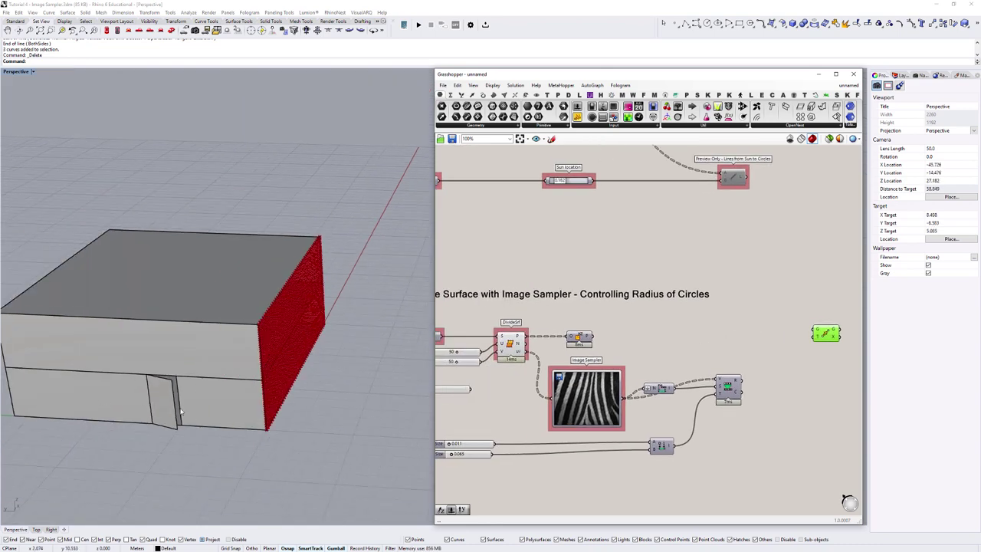
pyautogui.scroll(-2, 130, 413)
pyautogui.scroll(4, 331, 391)
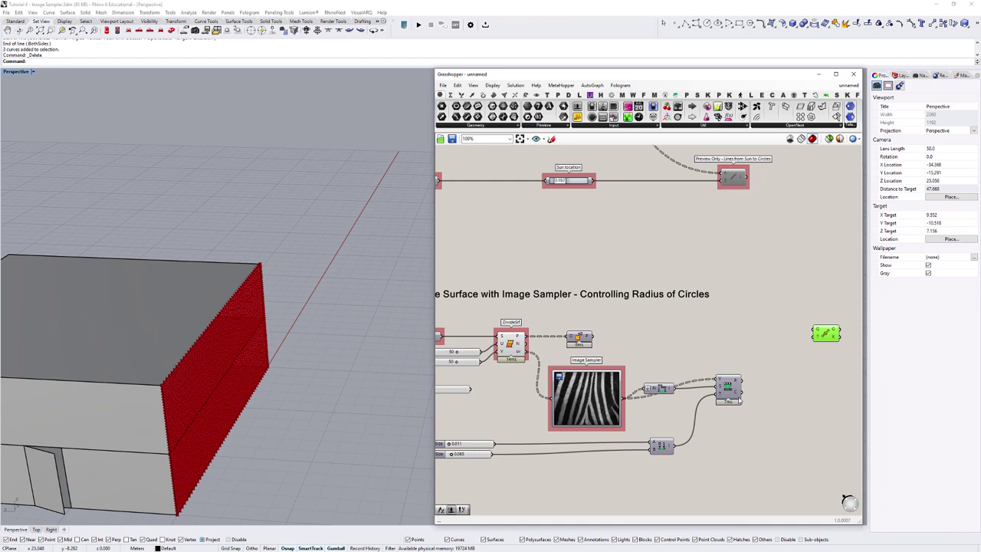
pyautogui.moveTo(736, 383)
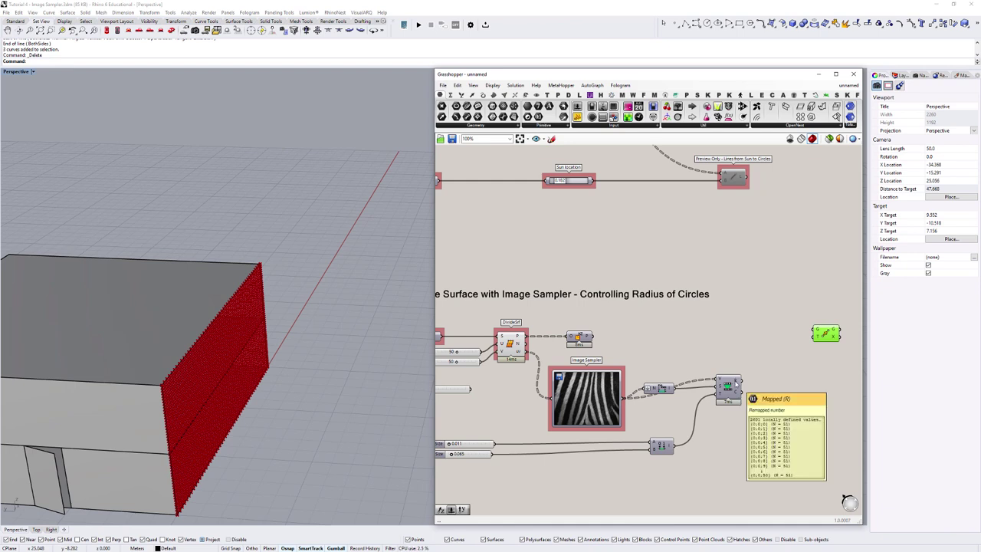
pyautogui.doubleClick(784, 380)
pyautogui.write('//')
pyautogui.press('Return')
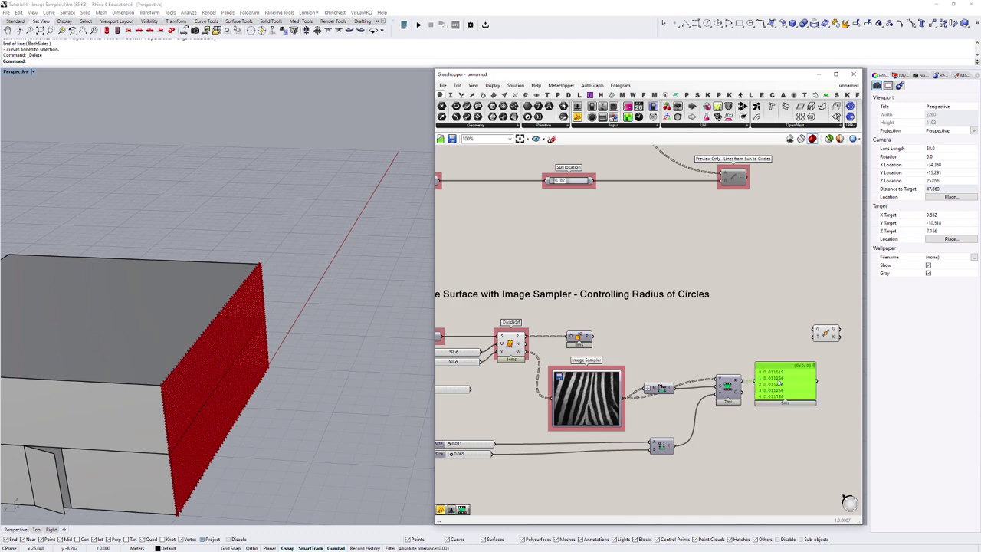
pyautogui.moveTo(778, 381); pyautogui.dragTo(773, 380)
pyautogui.keyDown('shift'); pyautogui.moveTo(256, 340); pyautogui.dragTo(278, 283, button='right'); pyautogui.keyUp('shift')
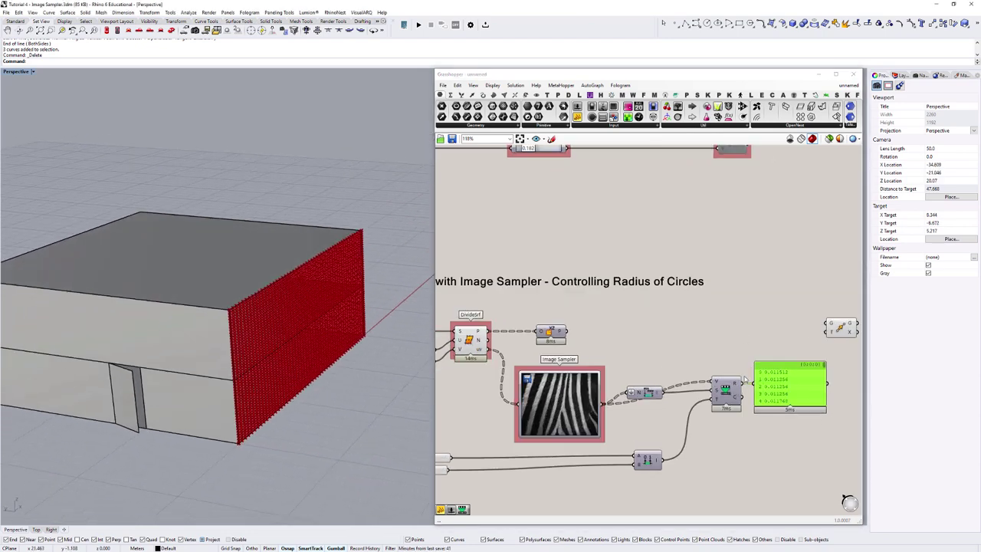
pyautogui.moveTo(790, 387); pyautogui.dragTo(788, 471)
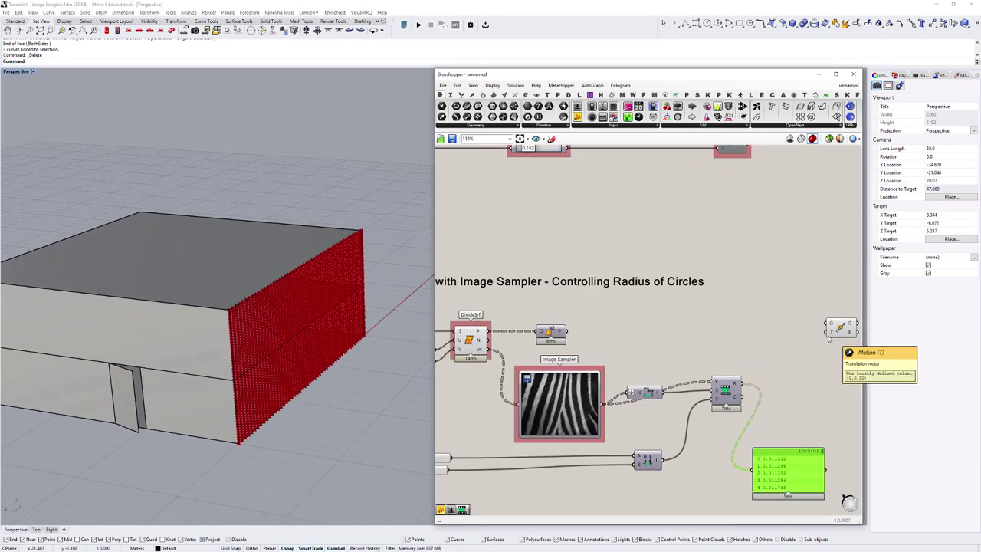
# Connect the Divide Surface points to Move's geometry input and delete the XZ Plane component.
pyautogui.moveTo(829, 339); pyautogui.dragTo(795, 344, button='right')
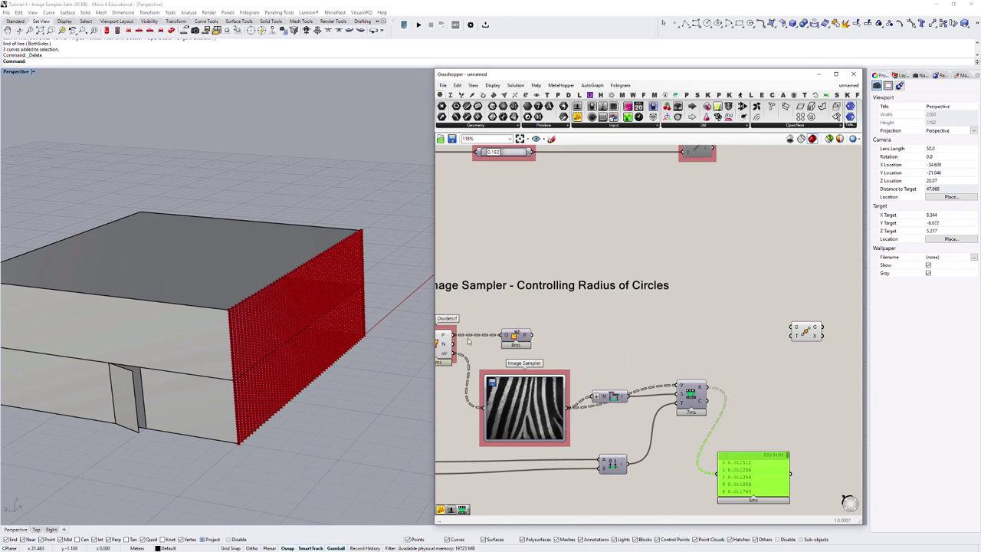
pyautogui.moveTo(454, 335); pyautogui.dragTo(794, 329)
pyautogui.moveTo(517, 337); pyautogui.dragTo(533, 312)
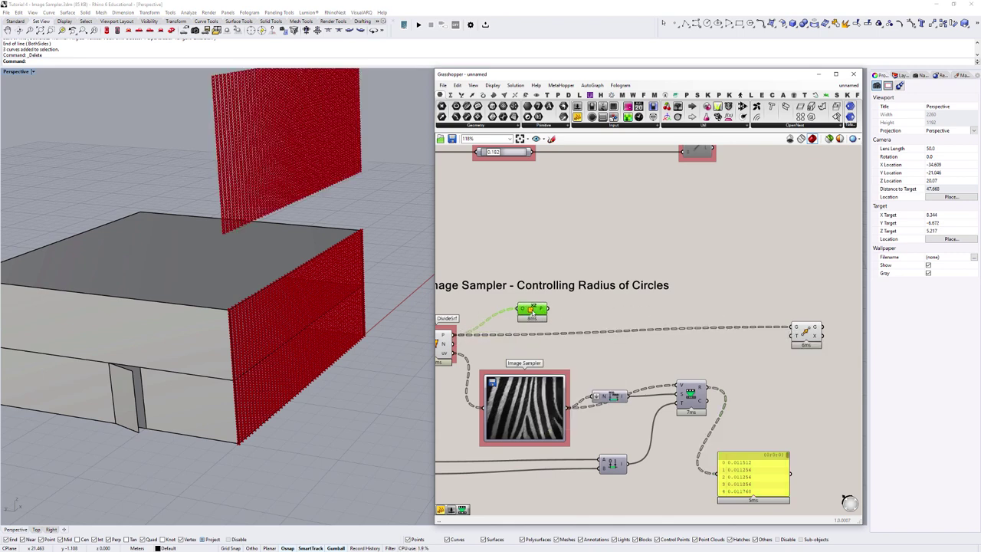
pyautogui.press('Delete')
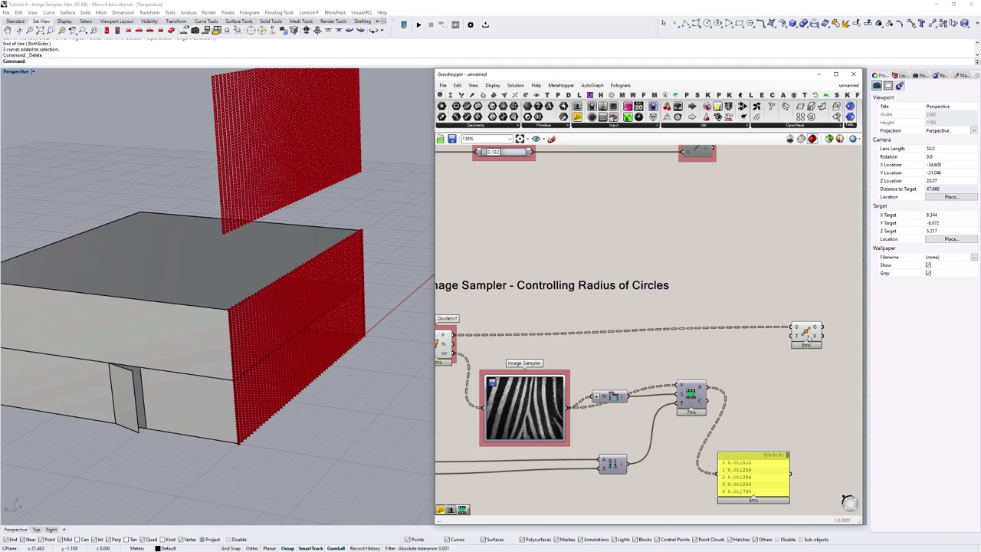
pyautogui.moveTo(809, 335); pyautogui.dragTo(830, 340)
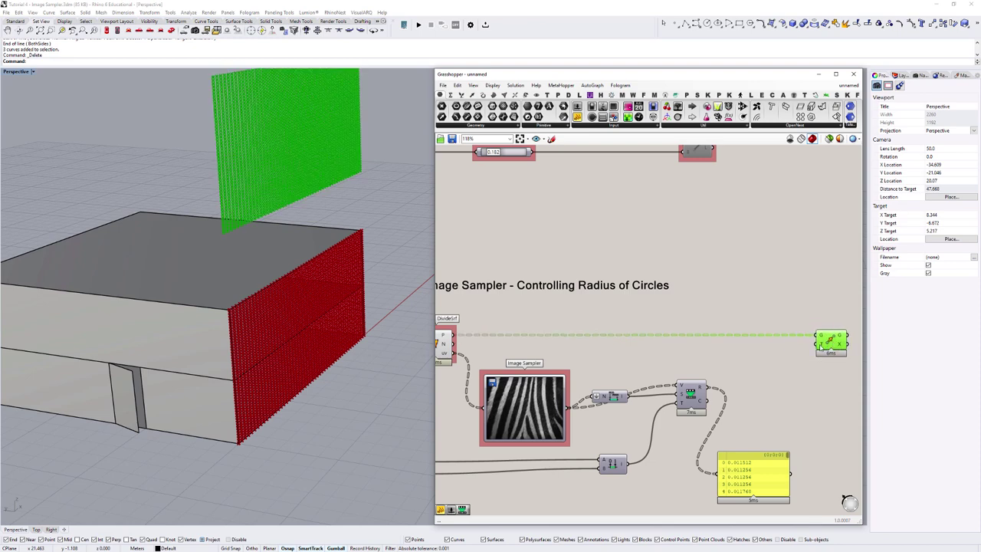
# Add a Unit Y vector below the points wire and connect it to Move's motion input.
pyautogui.doubleClick(769, 357)
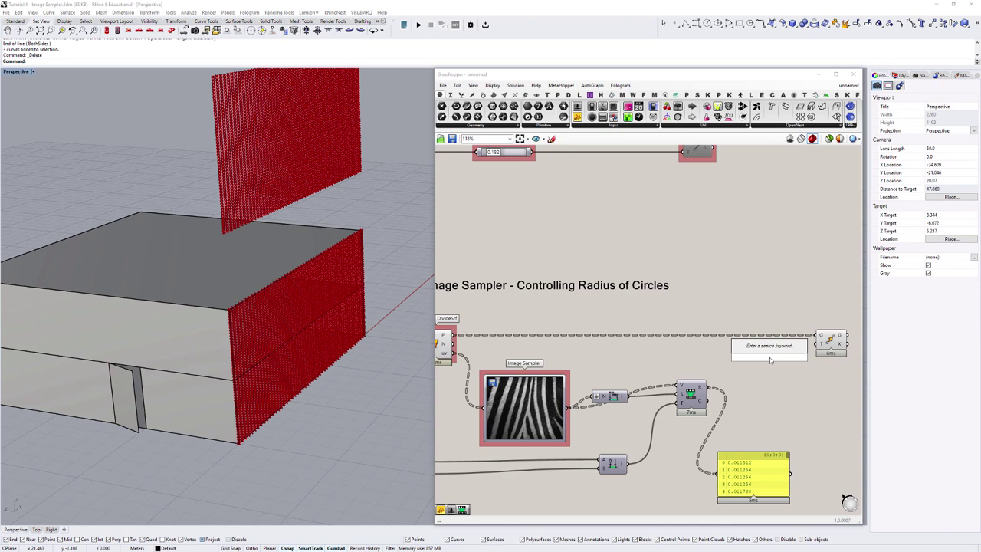
pyautogui.write('y')
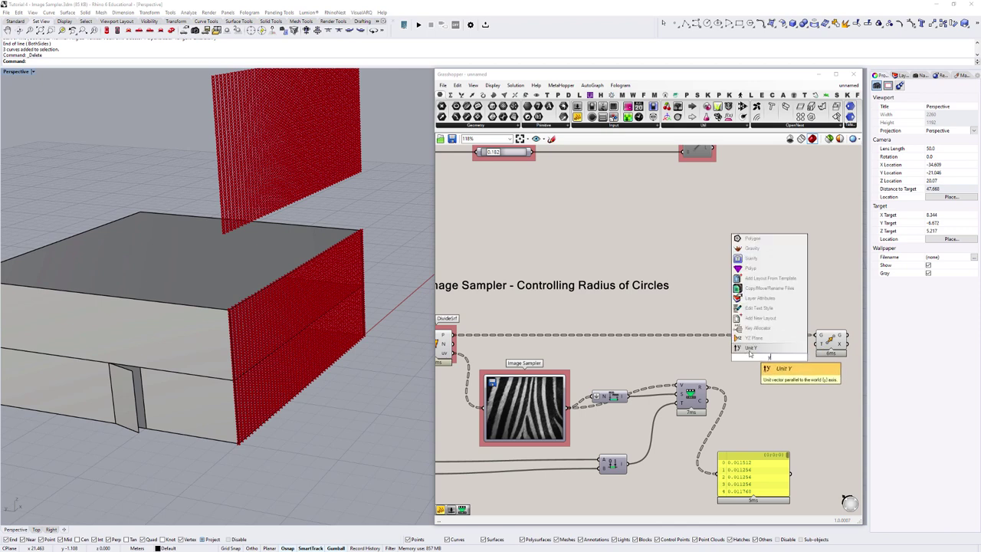
pyautogui.press('Return')
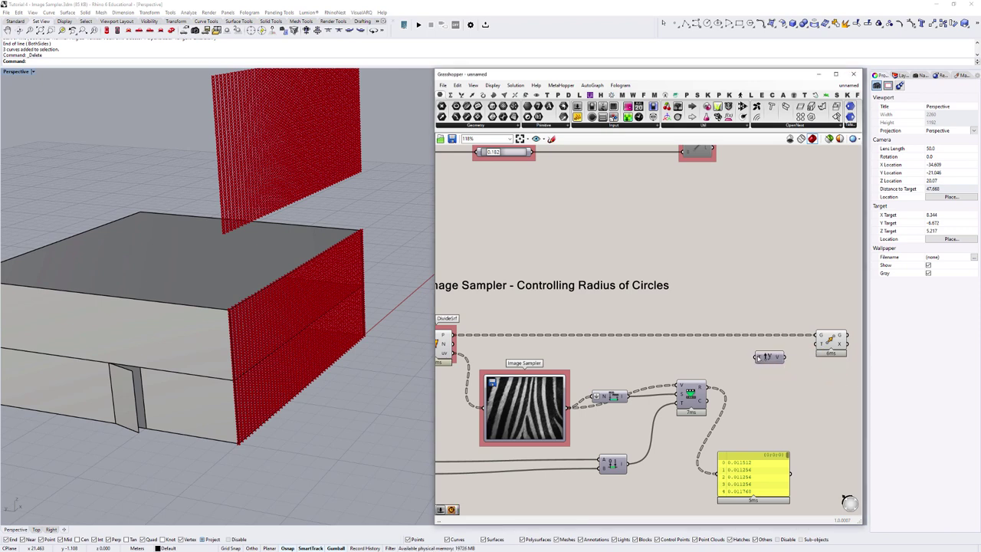
pyautogui.moveTo(795, 357); pyautogui.dragTo(817, 344)
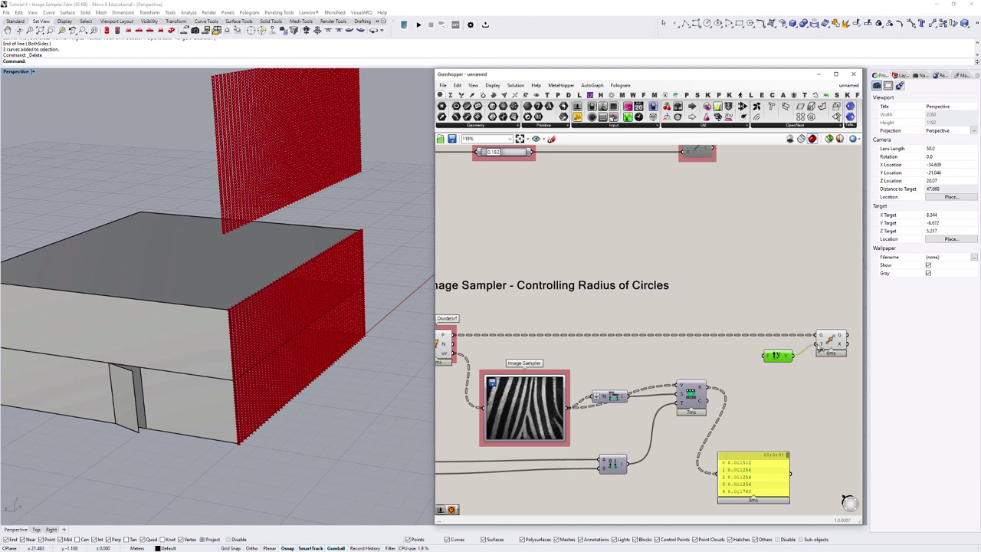
pyautogui.moveTo(217, 277); pyautogui.dragTo(236, 305, button='right')
pyautogui.click(213, 304)
pyautogui.press('Escape')
pyautogui.scroll(-5, 245, 393)
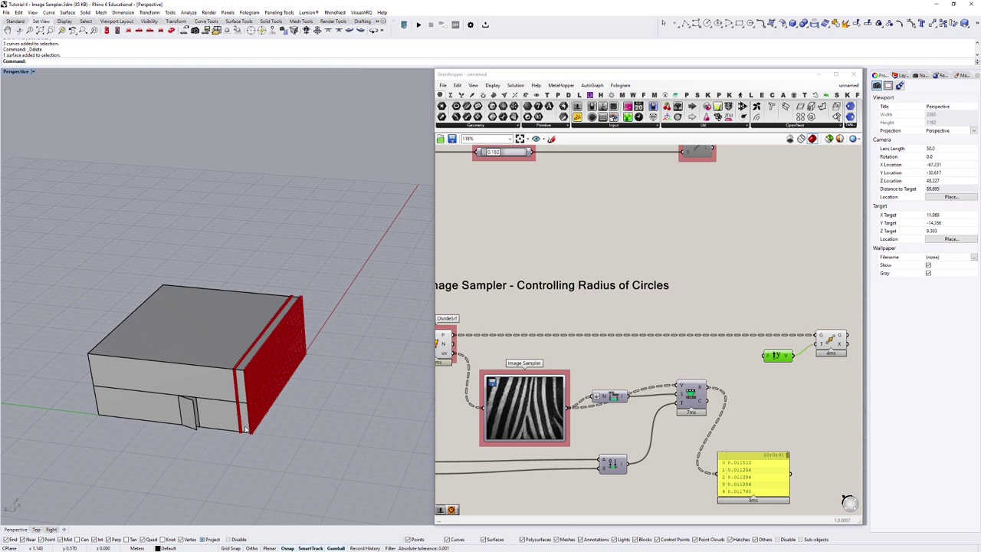
# Insert a Negative component between Unit Y and Move's motion input and align the two vector components.
pyautogui.scroll(3, 823, 369)
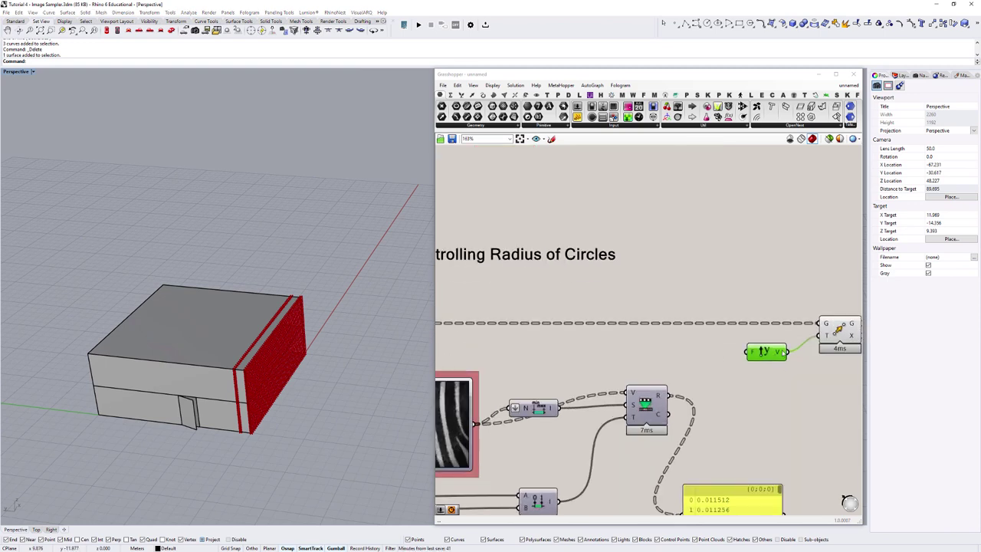
pyautogui.moveTo(793, 342)
pyautogui.mouseDown()
pyautogui.moveTo(736, 338)
pyautogui.moveTo(774, 357)
pyautogui.moveTo(815, 349)
pyautogui.moveTo(819, 336)
pyautogui.moveTo(789, 344)
pyautogui.mouseUp()
pyautogui.click(793, 357)
pyautogui.doubleClick(792, 358)
pyautogui.write('neg')
pyautogui.click(782, 349)
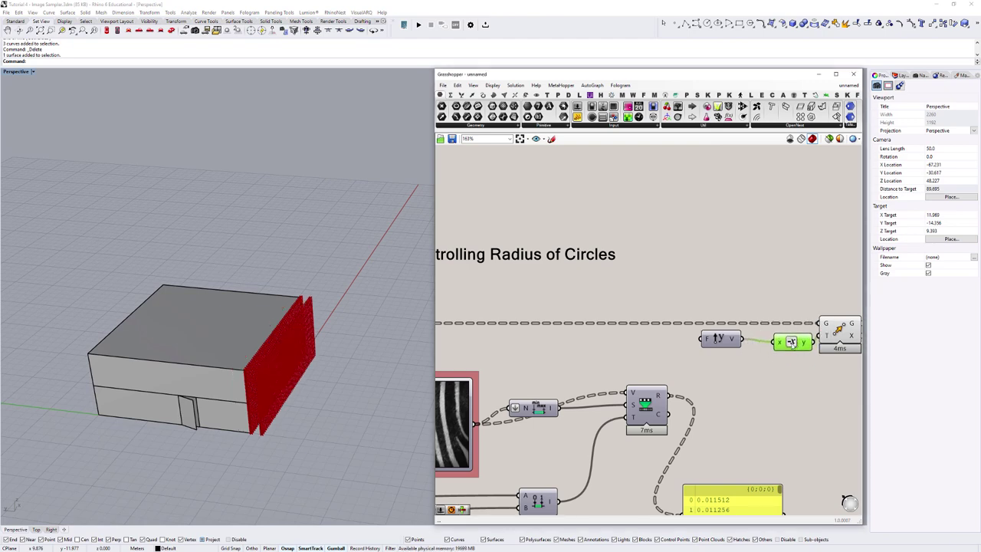
pyautogui.moveTo(726, 343); pyautogui.dragTo(738, 346)
# Inspect the moved point grid in front of the facade and turn off object snap projection.
pyautogui.scroll(6, 285, 375)
pyautogui.click(204, 360)
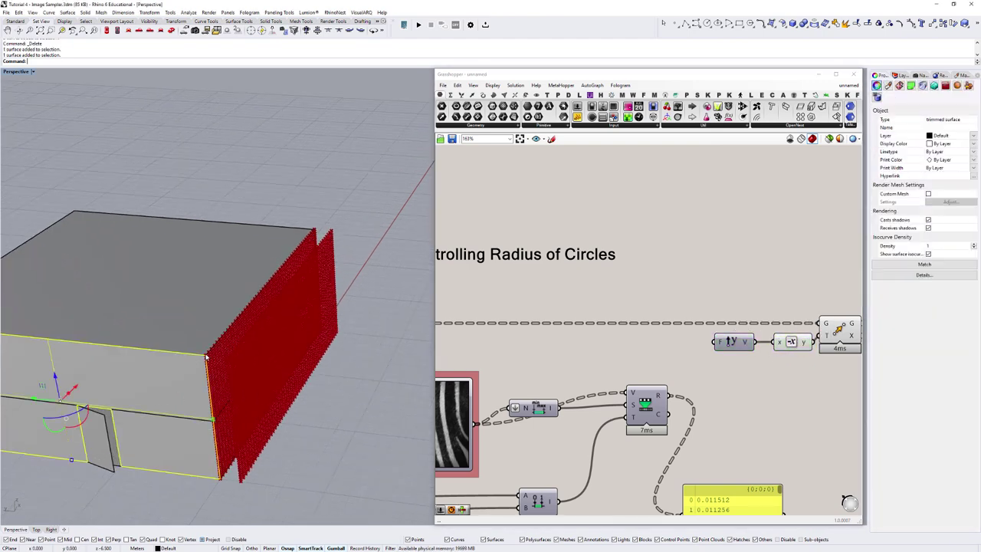
pyautogui.press('Escape')
pyautogui.press('Escape')
pyautogui.keyDown('shift'); pyautogui.moveTo(355, 350); pyautogui.dragTo(145, 403, button='right'); pyautogui.keyUp('shift')
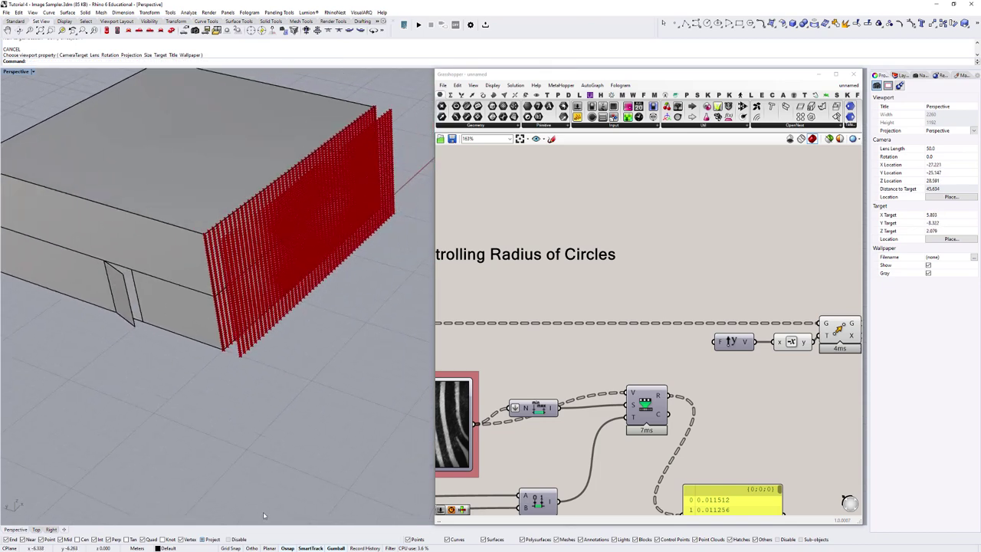
pyautogui.click(212, 540)
pyautogui.moveTo(355, 201); pyautogui.dragTo(345, 220, button='right')
pyautogui.scroll(-2, 726, 337)
pyautogui.scroll(3, 732, 307)
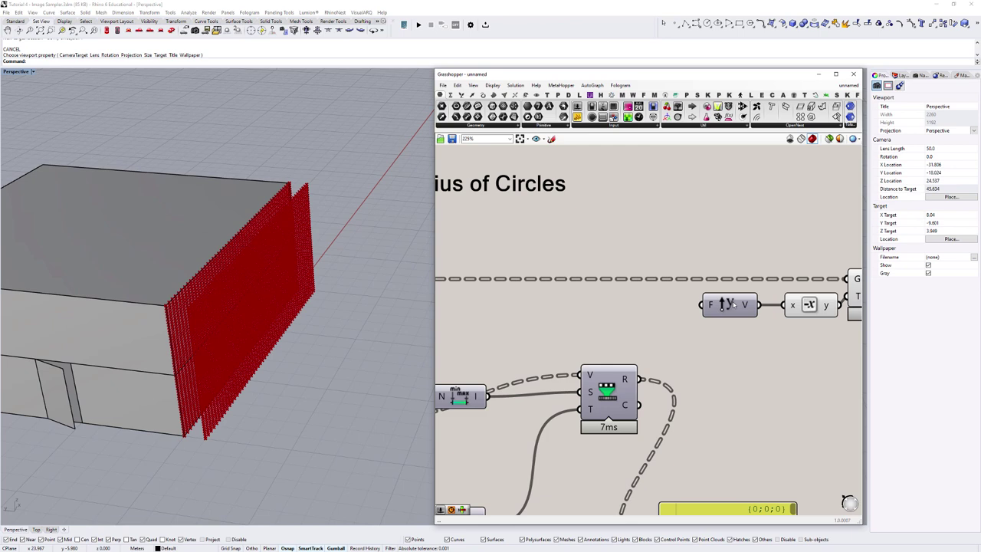
# Connect the remapped image values to Unit Y's factor input and select the Divide Surface component.
pyautogui.moveTo(742, 305); pyautogui.dragTo(701, 317, button='right')
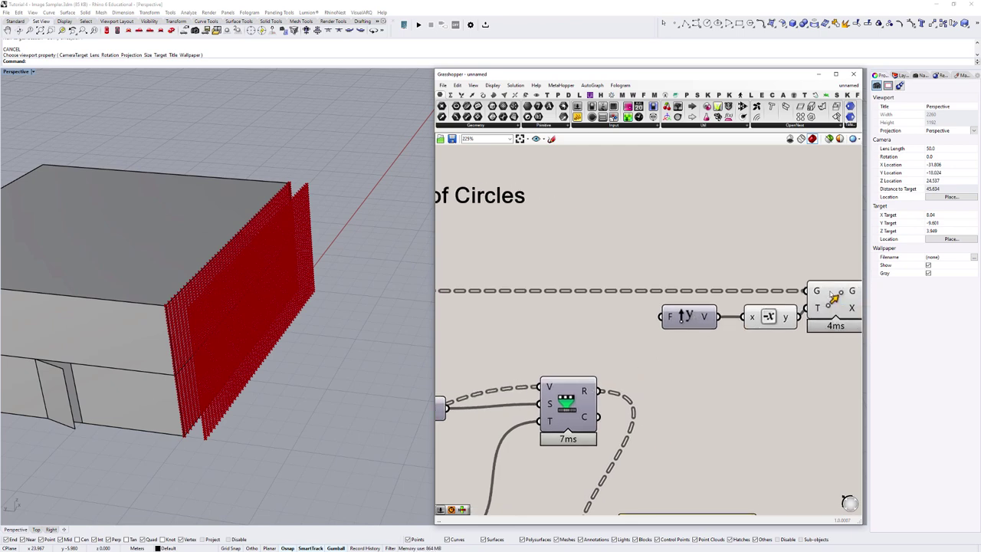
pyautogui.moveTo(589, 393); pyautogui.dragTo(664, 317)
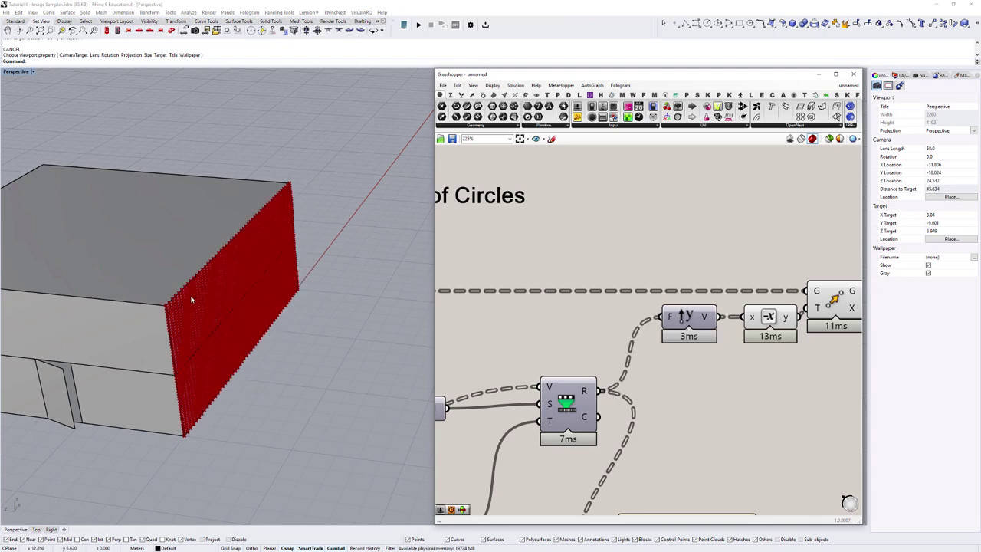
pyautogui.scroll(-3, 603, 353)
pyautogui.click(503, 318)
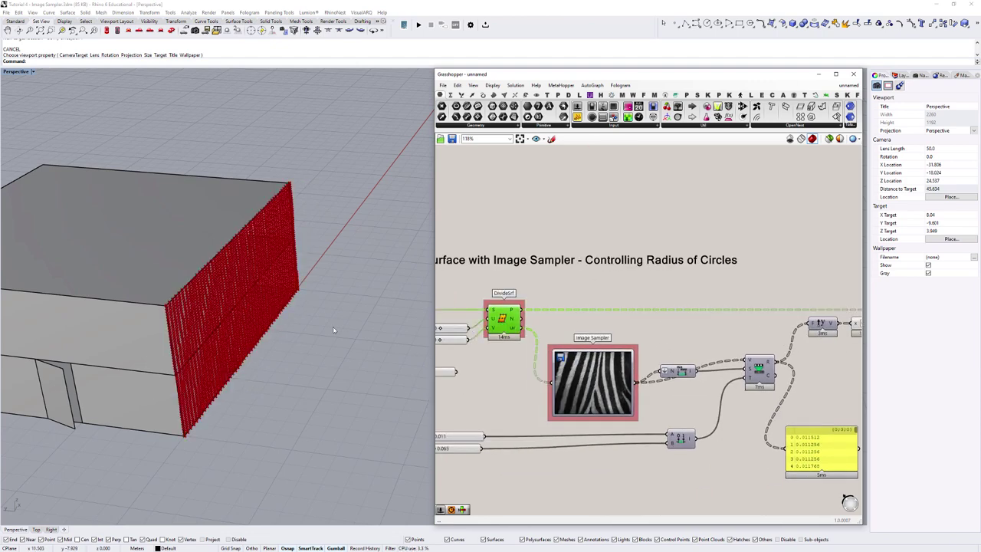
# Examine the displaced point grid on the facade from several angles and from close up.
pyautogui.scroll(5, 211, 310)
pyautogui.moveTo(211, 310); pyautogui.dragTo(245, 328, button='right')
pyautogui.scroll(-10, 161, 322)
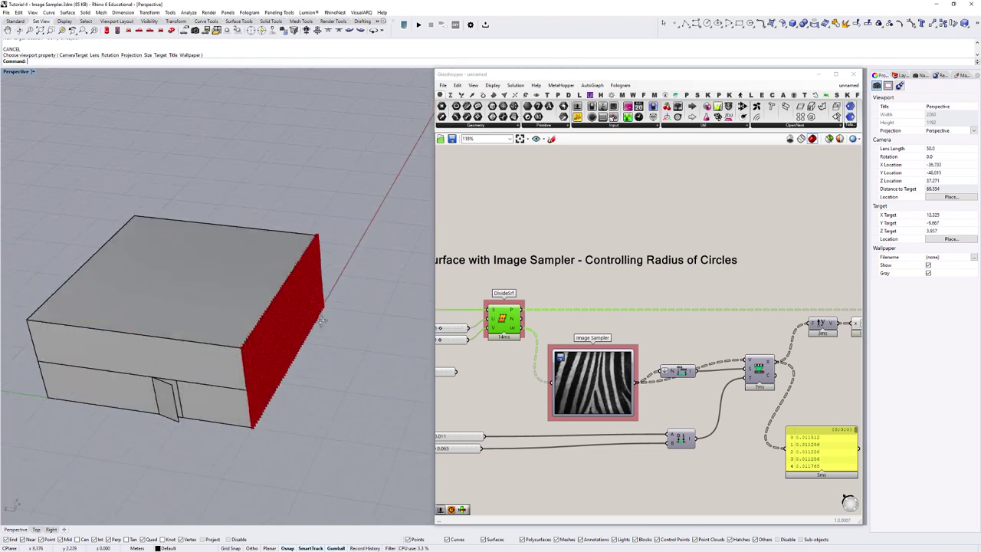
pyautogui.scroll(5, 312, 319)
pyautogui.moveTo(312, 320); pyautogui.dragTo(280, 303, button='right')
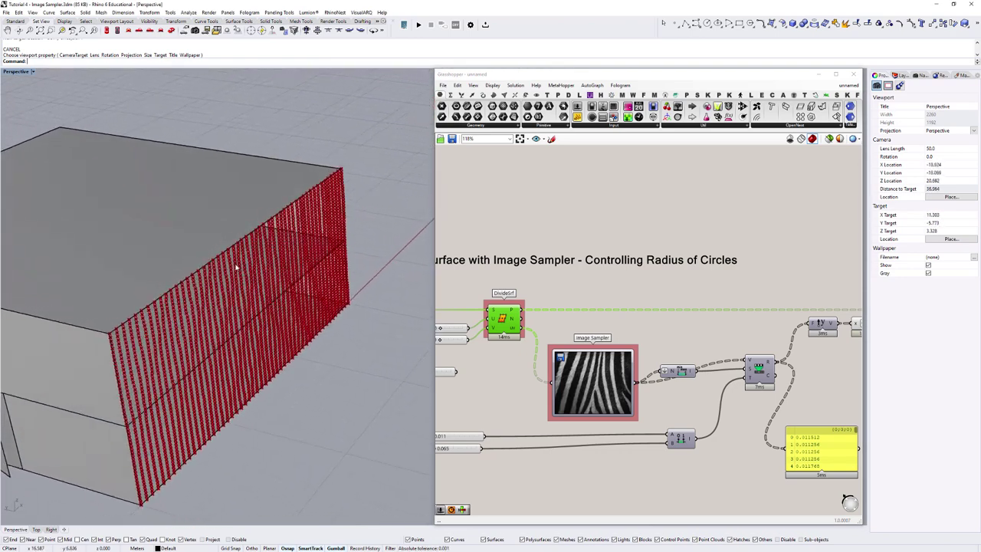
pyautogui.moveTo(236, 268); pyautogui.dragTo(252, 281, button='right')
pyautogui.moveTo(234, 319); pyautogui.dragTo(291, 307, button='right')
pyautogui.scroll(8, 237, 280)
pyautogui.rightClick(132, 271)
pyautogui.click(132, 272)
pyautogui.moveTo(138, 268); pyautogui.dragTo(197, 247, button='right')
pyautogui.rightClick(193, 246)
pyautogui.click(193, 246)
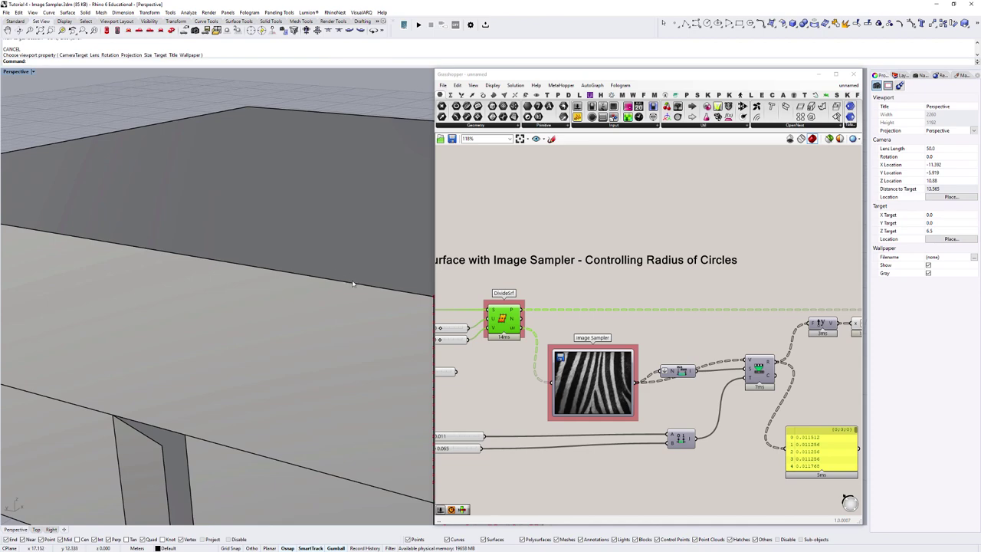
# Restore the multi-viewport layout and enlarge the Perspective viewport to fill the space beside the definition canvas, framing the facade points.
pyautogui.doubleClick(16, 72)
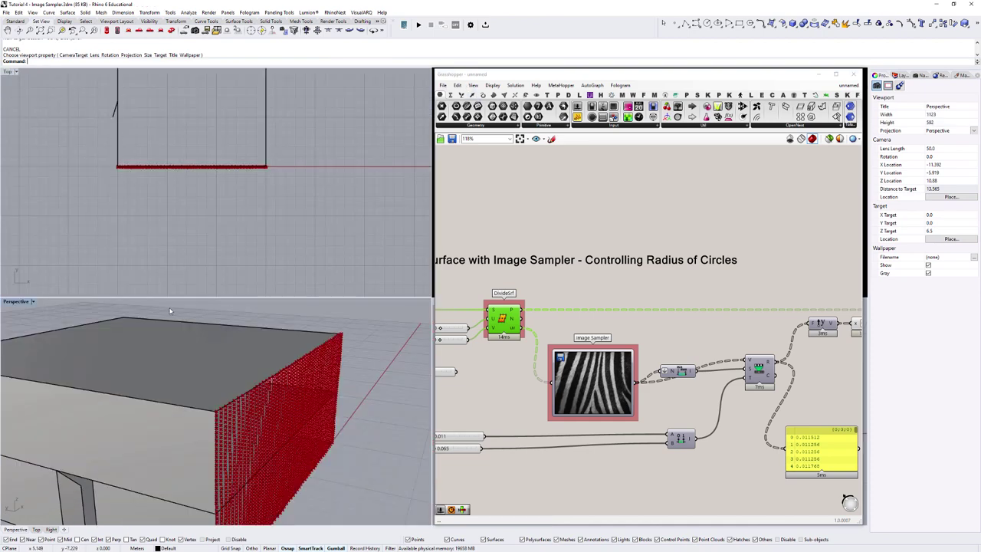
pyautogui.click(203, 79)
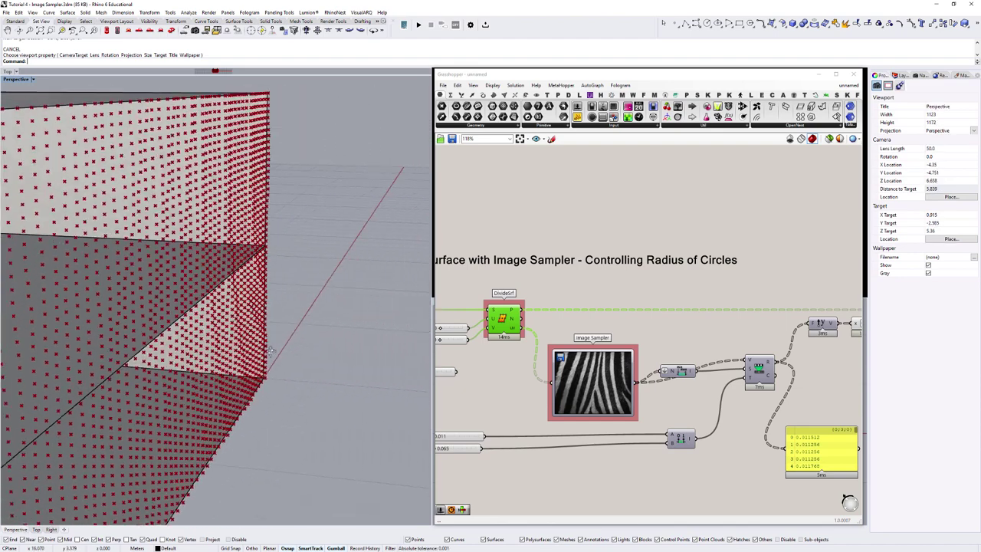
pyautogui.moveTo(271, 350); pyautogui.dragTo(194, 329, button='right')
pyautogui.rightClick(123, 342)
pyautogui.click(117, 343)
# Read through the remapped values in the panel and check the bounds and domain components feeding Remap Numbers.
pyautogui.scroll(-1, 799, 395)
pyautogui.scroll(5, 808, 433)
pyautogui.moveTo(807, 433); pyautogui.dragTo(704, 394, button='right')
pyautogui.scroll(1, 682, 366)
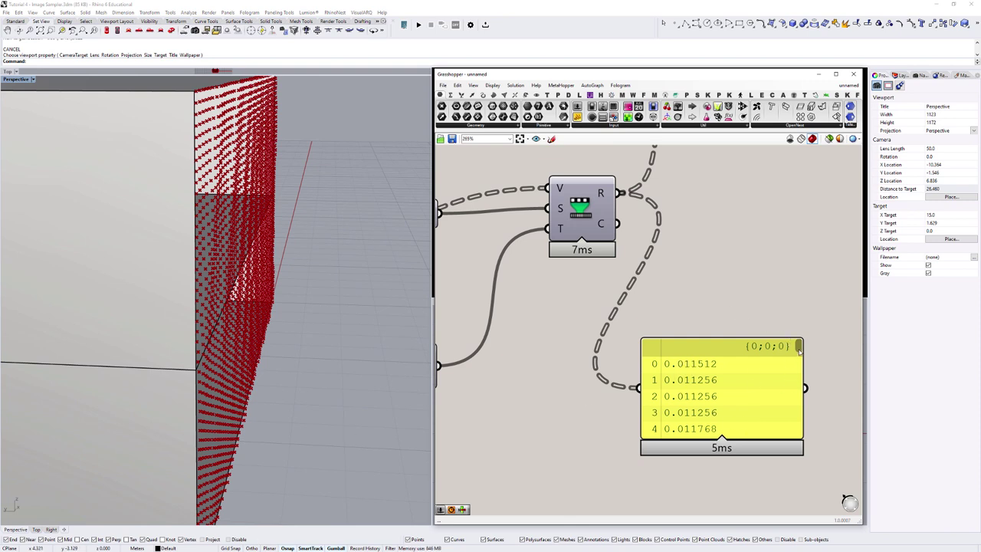
pyautogui.moveTo(798, 349); pyautogui.dragTo(799, 371)
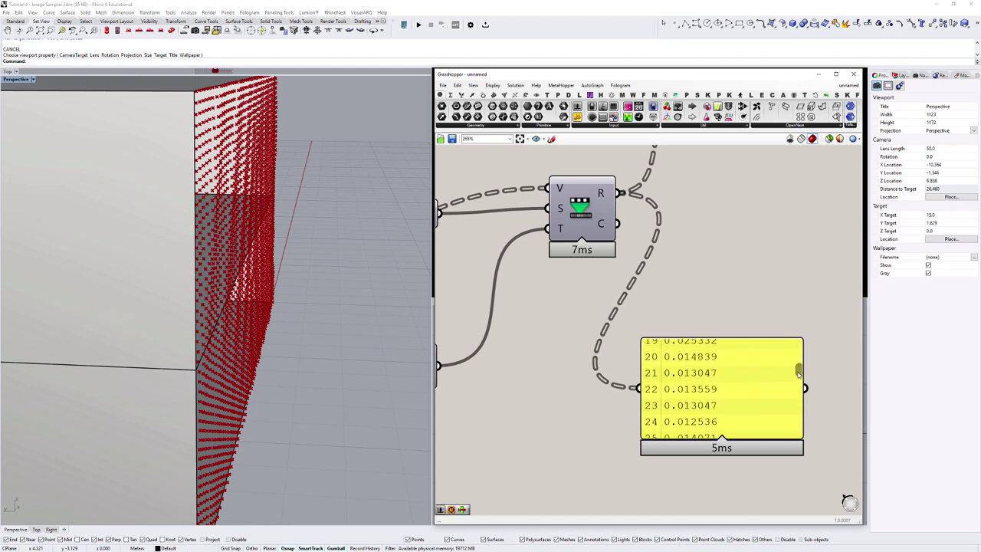
pyautogui.scroll(-2, 586, 308)
pyautogui.moveTo(474, 257); pyautogui.dragTo(574, 284, button='right')
pyautogui.moveTo(572, 270)
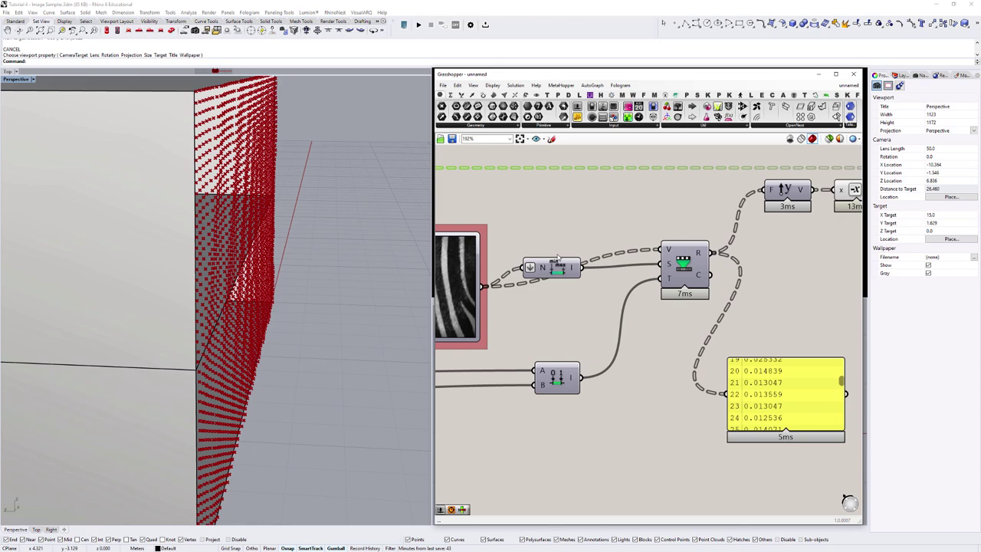
# Spread out the panel, Remap Numbers and the Unit Y, Negative and Move group to make room between them.
pyautogui.scroll(-2, 614, 252)
pyautogui.moveTo(576, 263); pyautogui.dragTo(576, 271)
pyautogui.moveTo(654, 262); pyautogui.dragTo(576, 280, button='right')
pyautogui.moveTo(659, 376); pyautogui.dragTo(785, 374)
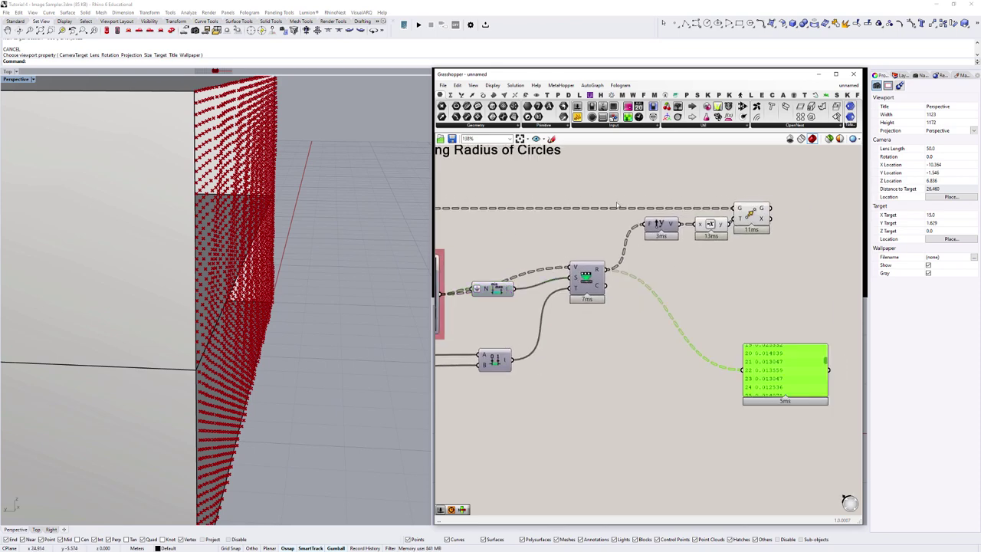
pyautogui.moveTo(540, 176); pyautogui.dragTo(860, 361)
pyautogui.moveTo(586, 277); pyautogui.dragTo(551, 295)
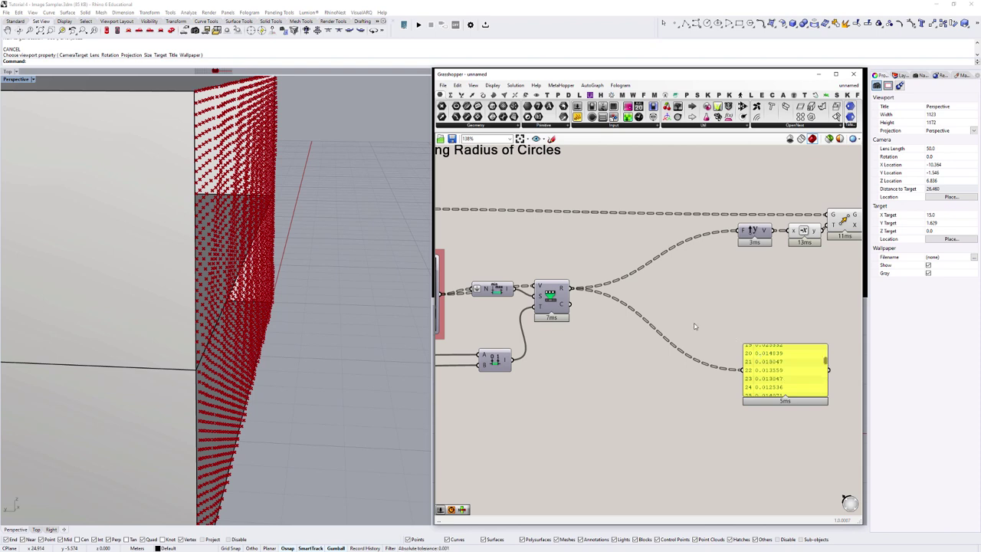
# Add a Multiplication component after Remap Numbers and connect the remapped values to its A input.
pyautogui.scroll(1, 613, 309)
pyautogui.doubleClick(614, 342)
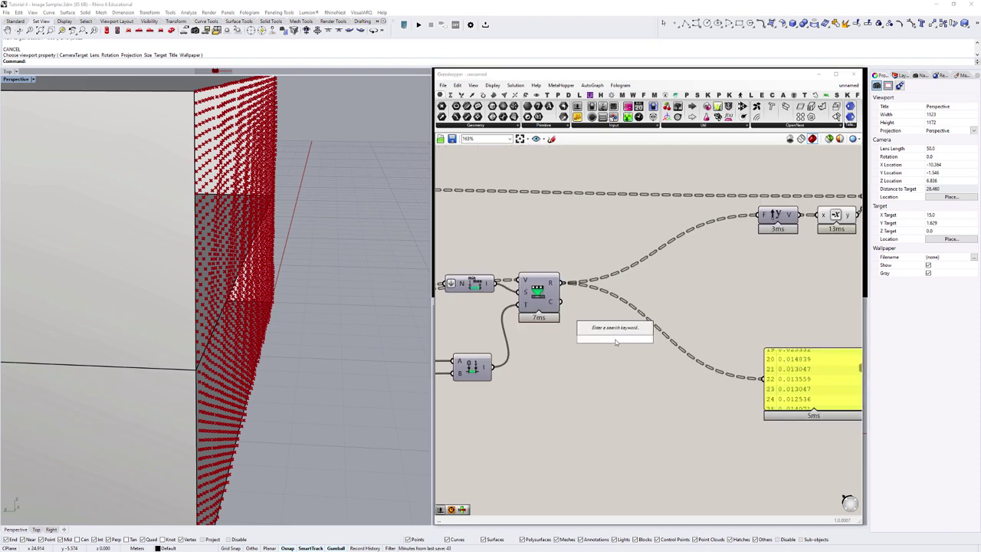
pyautogui.write('multipl')
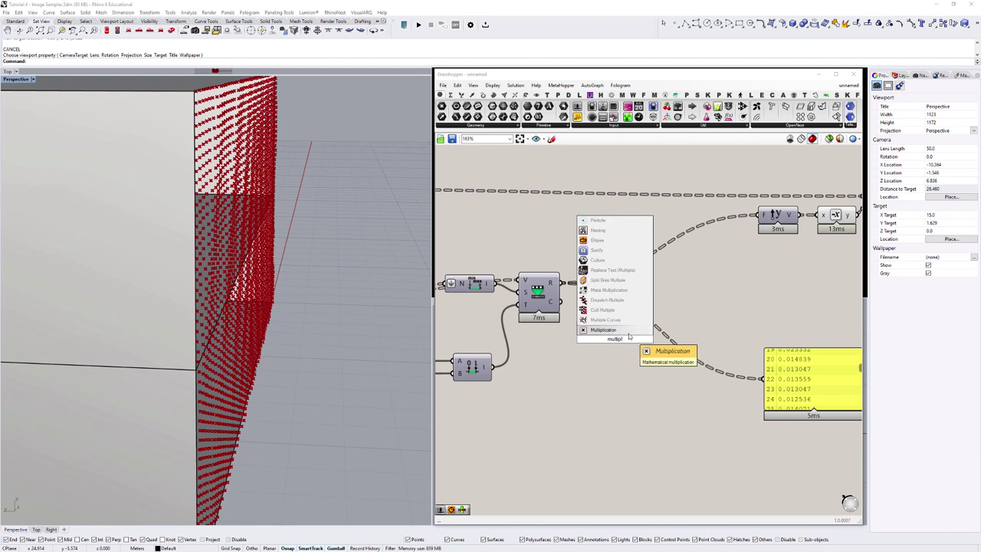
pyautogui.click(630, 331)
pyautogui.moveTo(615, 339); pyautogui.dragTo(638, 316)
pyautogui.moveTo(561, 283); pyautogui.dragTo(619, 310)
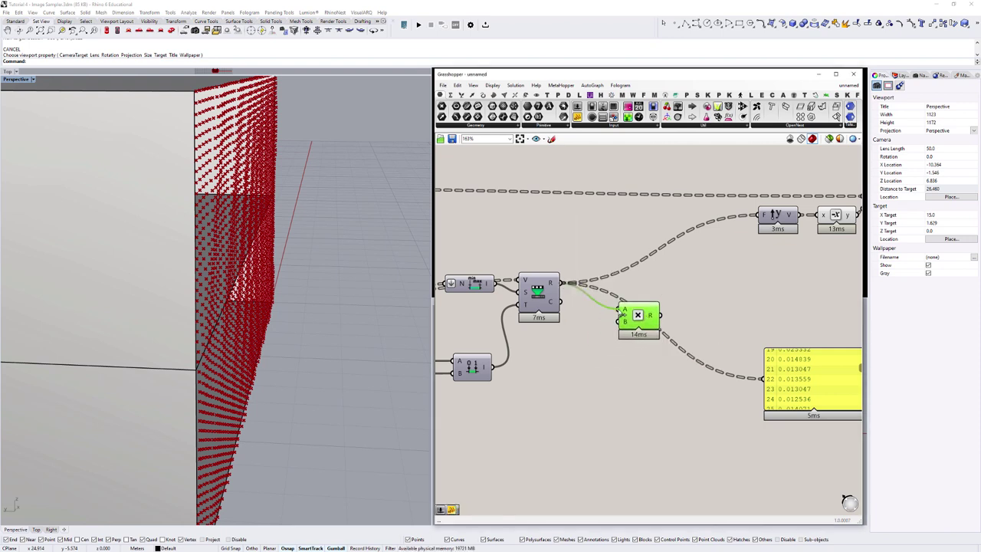
# Add a number slider set to 2, connect it to Multiplication's B input, and feed the product into Unit Y's factor.
pyautogui.moveTo(551, 284)
pyautogui.doubleClick(571, 358)
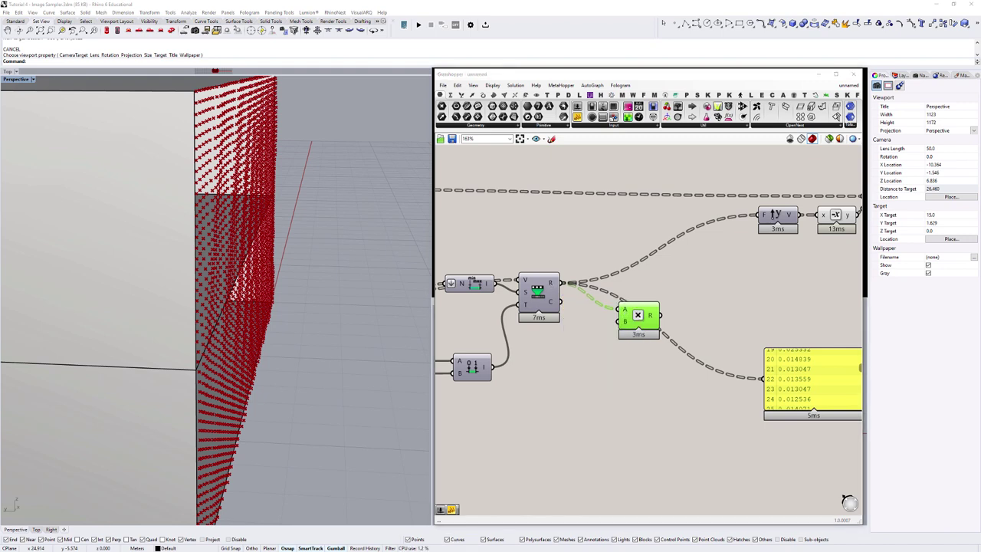
pyautogui.doubleClick(568, 388)
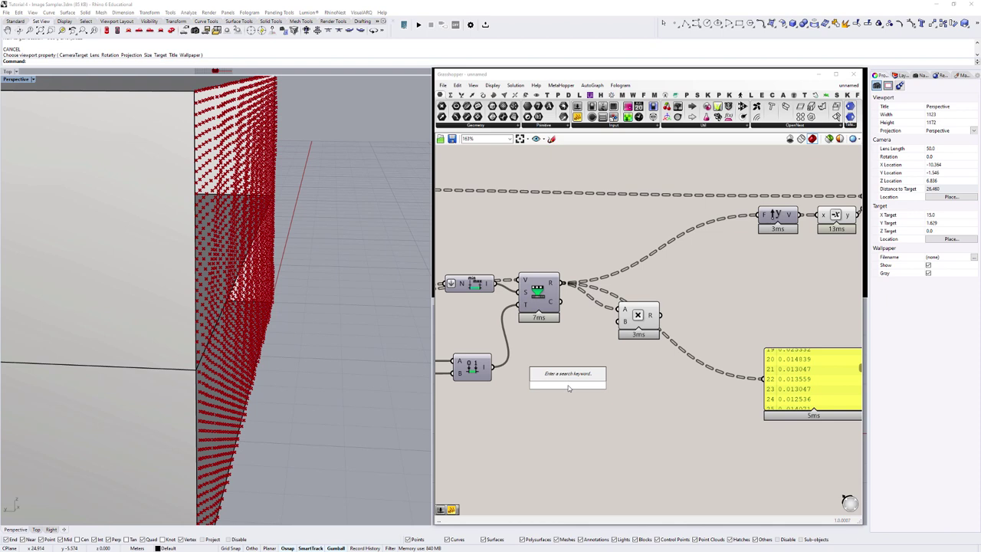
pyautogui.write('2')
pyautogui.press('Return')
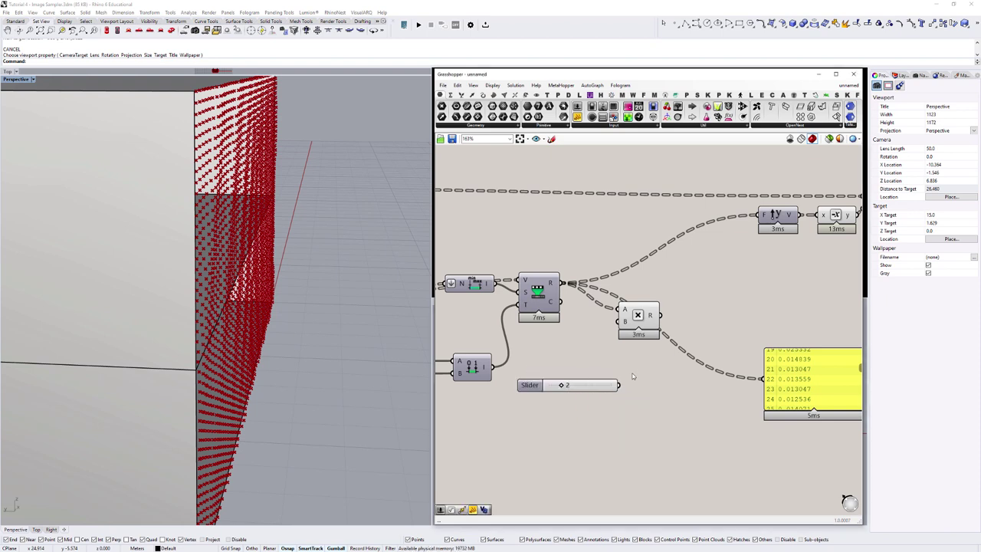
pyautogui.moveTo(618, 385); pyautogui.dragTo(758, 215)
# Set the multiplier slider to 9 and align the Multiplication component with the Remap Numbers output.
pyautogui.moveTo(181, 128); pyautogui.dragTo(187, 148, button='right')
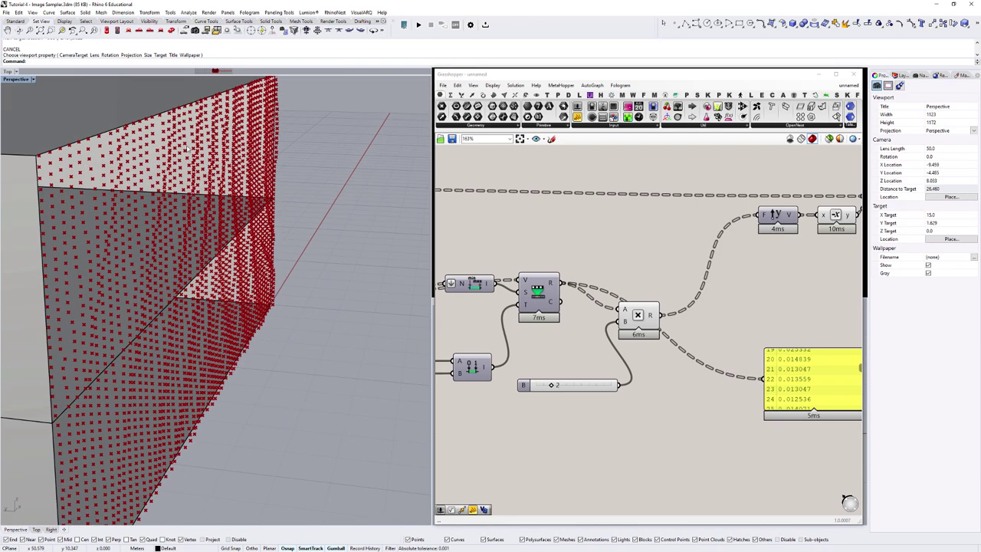
pyautogui.scroll(2, 568, 393)
pyautogui.moveTo(549, 384); pyautogui.dragTo(610, 390)
pyautogui.moveTo(337, 351); pyautogui.dragTo(289, 348, button='right')
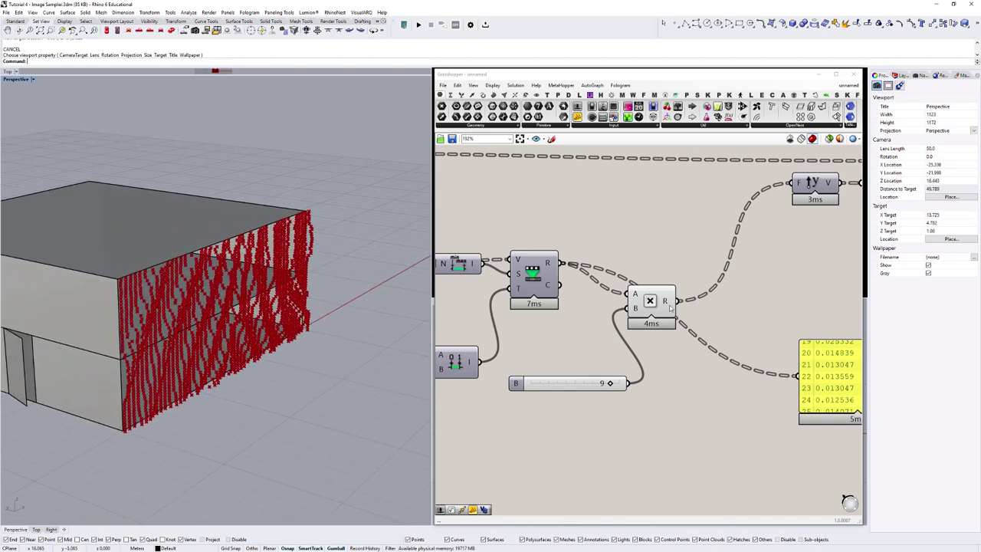
pyautogui.scroll(-1, 651, 304)
pyautogui.moveTo(652, 305); pyautogui.dragTo(629, 302, button='right')
pyautogui.moveTo(629, 302); pyautogui.dragTo(649, 278)
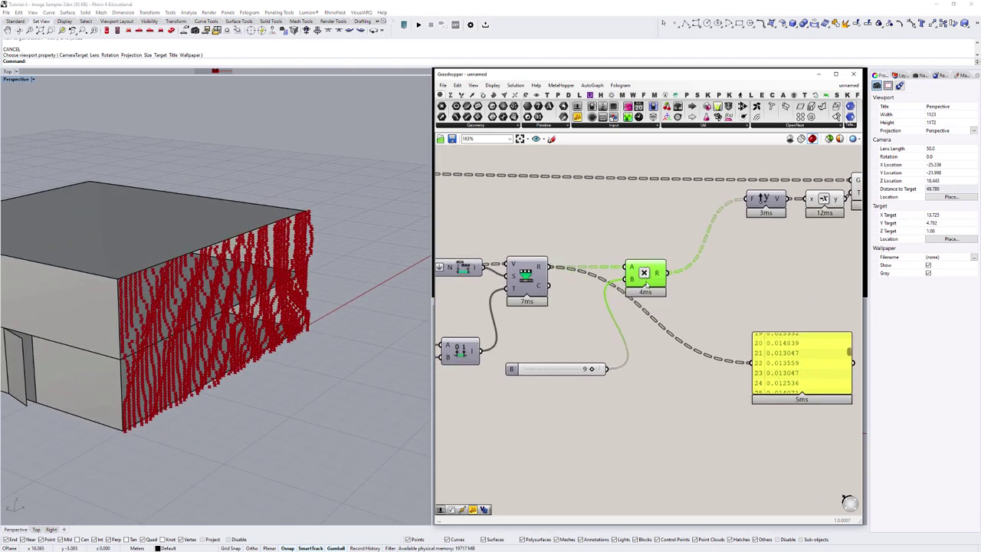
# Move the multiplier slider above the Min and Max Hole Size sliders and rename it Depth.
pyautogui.scroll(-3, 555, 397)
pyautogui.moveTo(555, 396); pyautogui.dragTo(746, 349, button='right')
pyautogui.scroll(-1, 745, 348)
pyautogui.moveTo(740, 335); pyautogui.dragTo(495, 311)
pyautogui.scroll(2, 524, 282)
pyautogui.scroll(1, 525, 282)
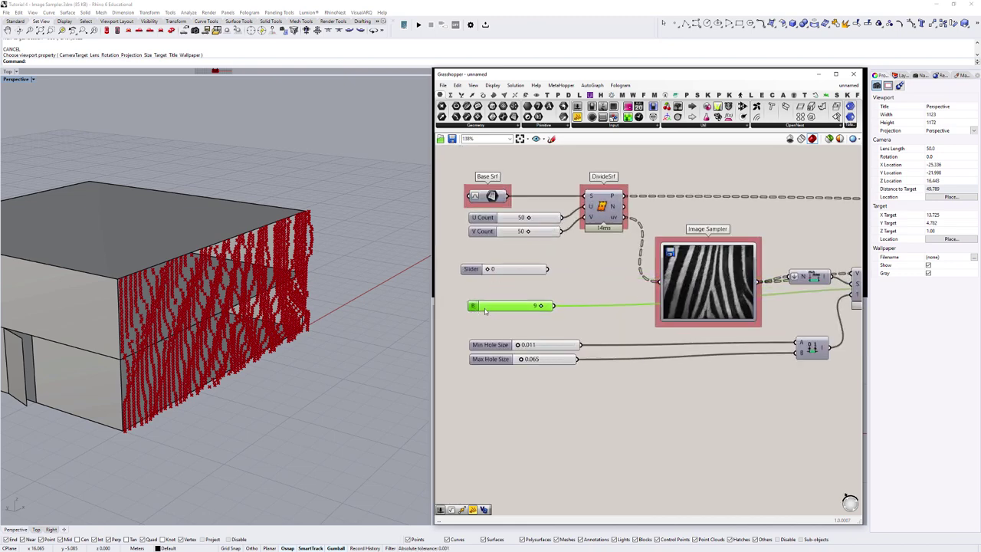
pyautogui.rightClick(476, 311)
pyautogui.write('Depth')
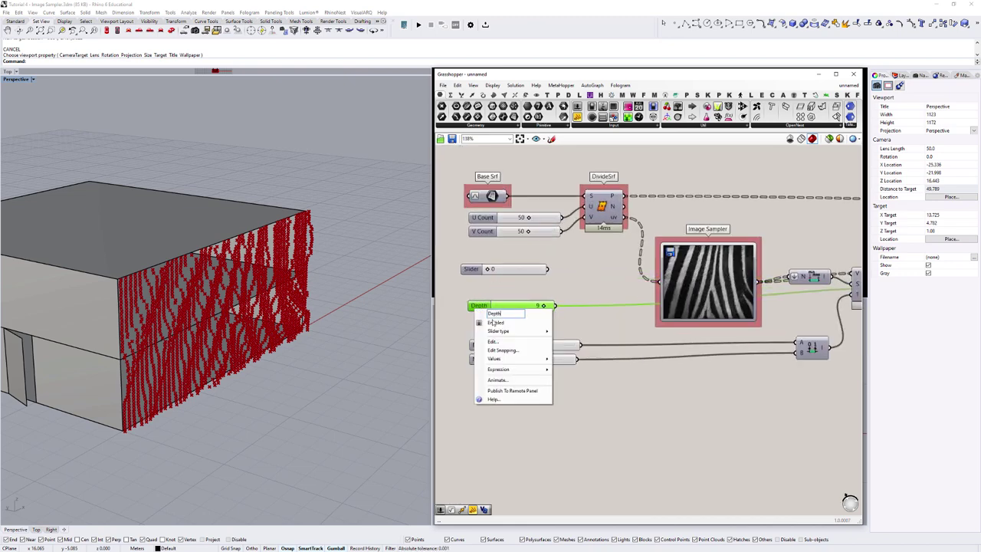
pyautogui.press('Return')
# Delete the unconnected slider above the Depth slider.
pyautogui.scroll(2, 474, 285)
pyautogui.click(483, 266)
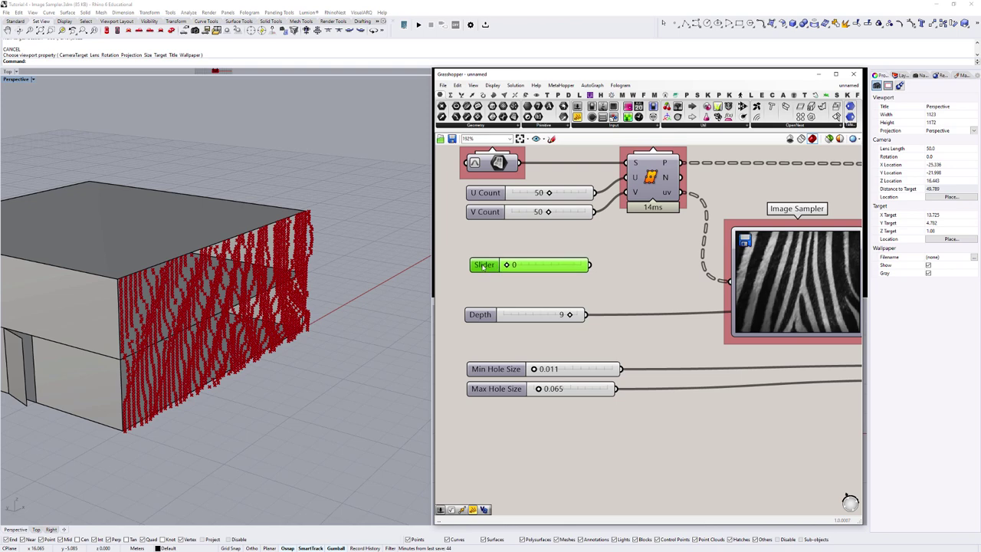
pyautogui.press('Delete')
# Review the original circle-radius definition above and compare its sliders with those of the copied definition.
pyautogui.click(509, 315)
pyautogui.scroll(-5, 514, 321)
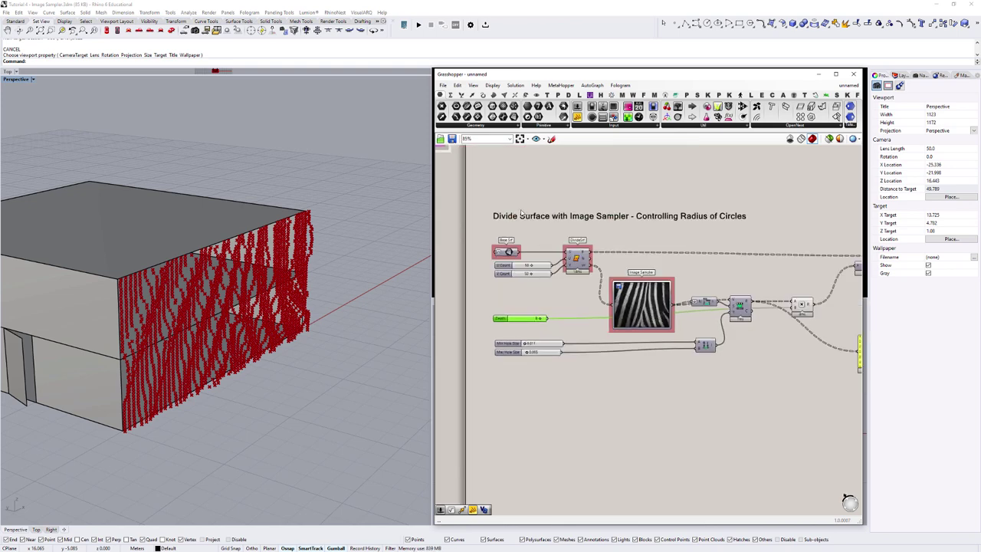
pyautogui.scroll(-1, 556, 346)
pyautogui.moveTo(545, 235); pyautogui.dragTo(545, 417, button='right')
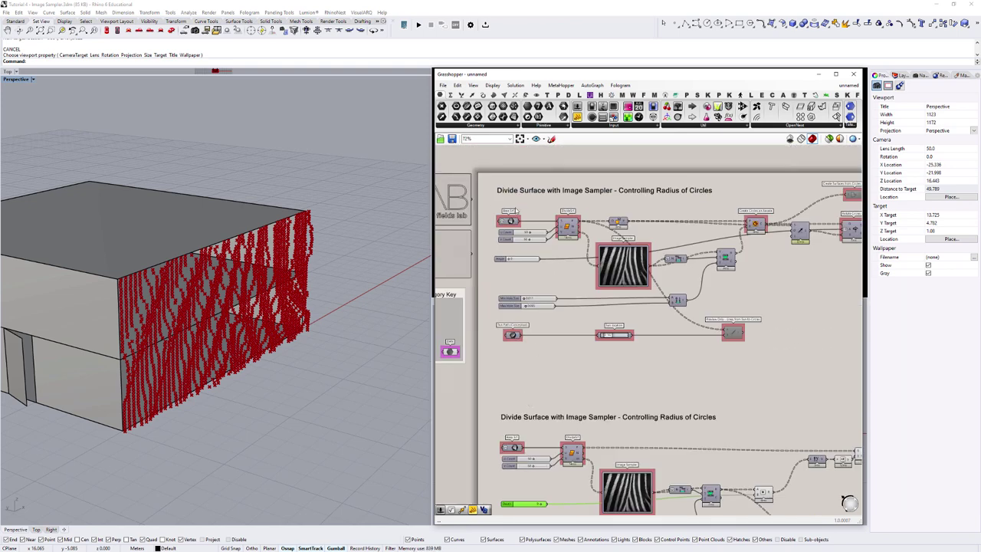
pyautogui.scroll(2, 514, 292)
pyautogui.click(506, 248)
pyautogui.scroll(-4, 506, 273)
pyautogui.moveTo(501, 332); pyautogui.dragTo(494, 194, button='right')
pyautogui.scroll(5, 504, 264)
pyautogui.moveTo(539, 415); pyautogui.dragTo(496, 266)
pyautogui.click(469, 267)
pyautogui.scroll(-2, 737, 380)
pyautogui.scroll(-1, 734, 383)
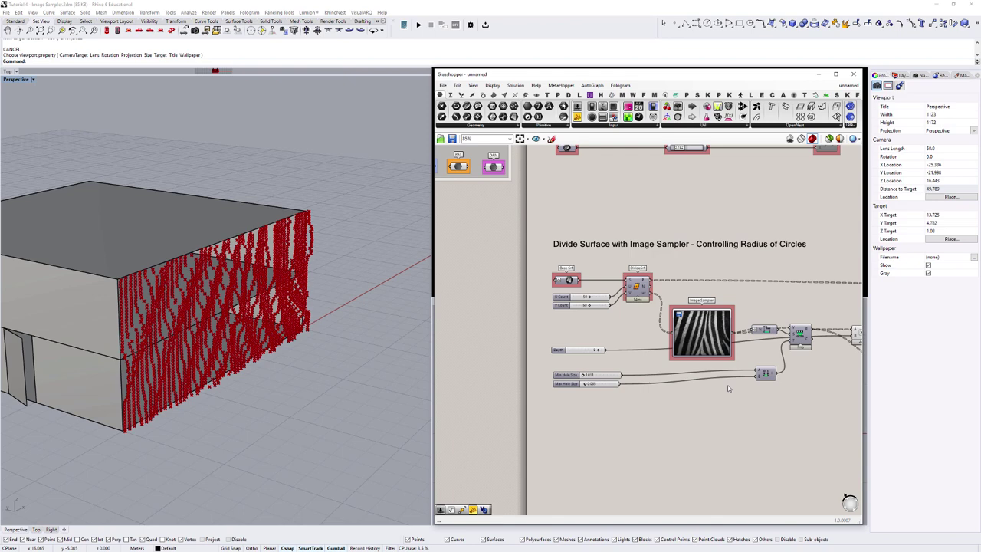
# Align the Move component with the incoming points wire and inspect the displaced points on the facade.
pyautogui.scroll(1, 750, 375)
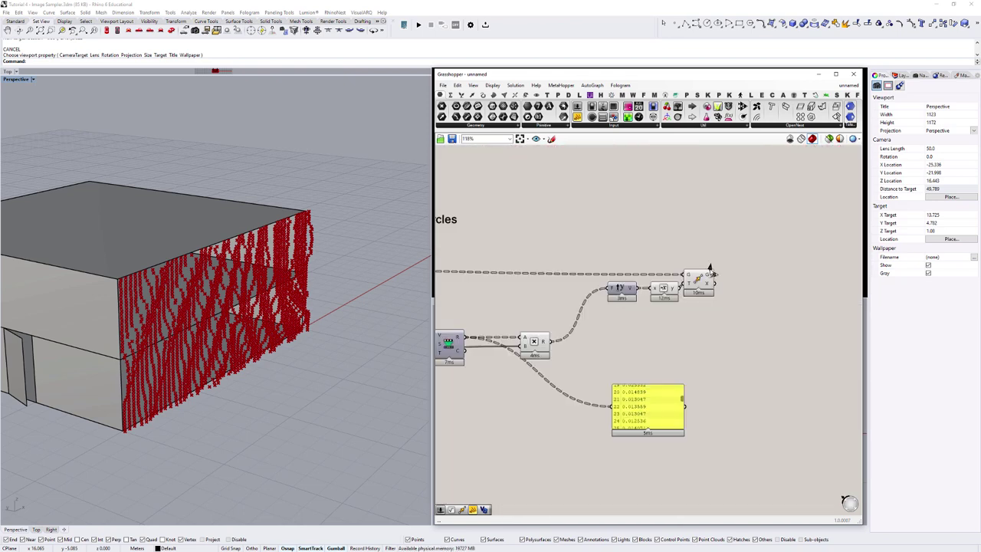
pyautogui.moveTo(702, 282); pyautogui.dragTo(705, 276)
pyautogui.click(657, 244)
pyautogui.moveTo(259, 286); pyautogui.dragTo(214, 272, button='right')
pyautogui.scroll(4, 159, 299)
pyautogui.scroll(-4, 239, 269)
pyautogui.moveTo(290, 265)
pyautogui.mouseDown(button='right')
pyautogui.moveTo(252, 279)
pyautogui.moveTo(291, 276)
pyautogui.mouseUp(button='right')
pyautogui.scroll(4, 291, 276)
pyautogui.scroll(-2, 291, 276)
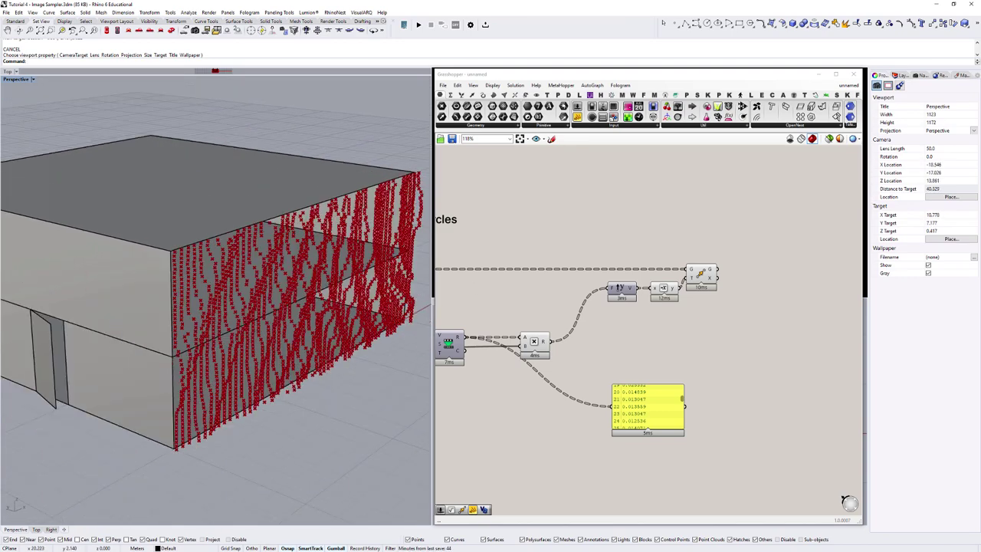
# Add a Surface From Points component after the Move component.
pyautogui.doubleClick(749, 279)
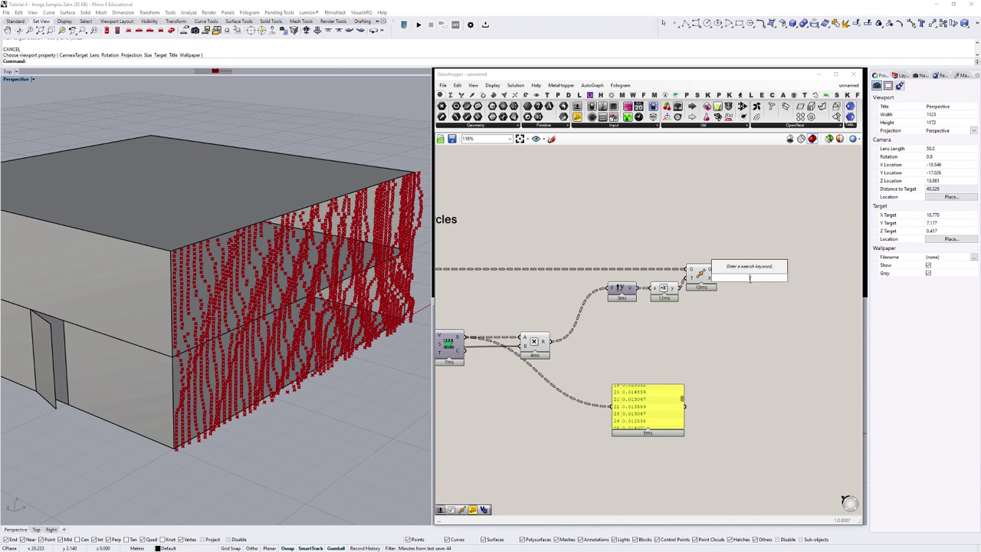
pyautogui.write('surface')
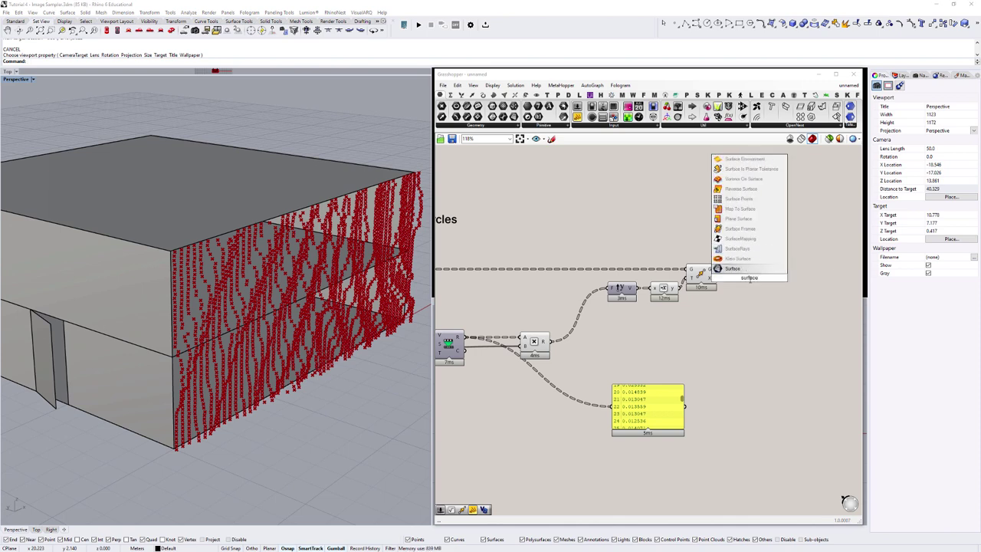
pyautogui.write(' f')
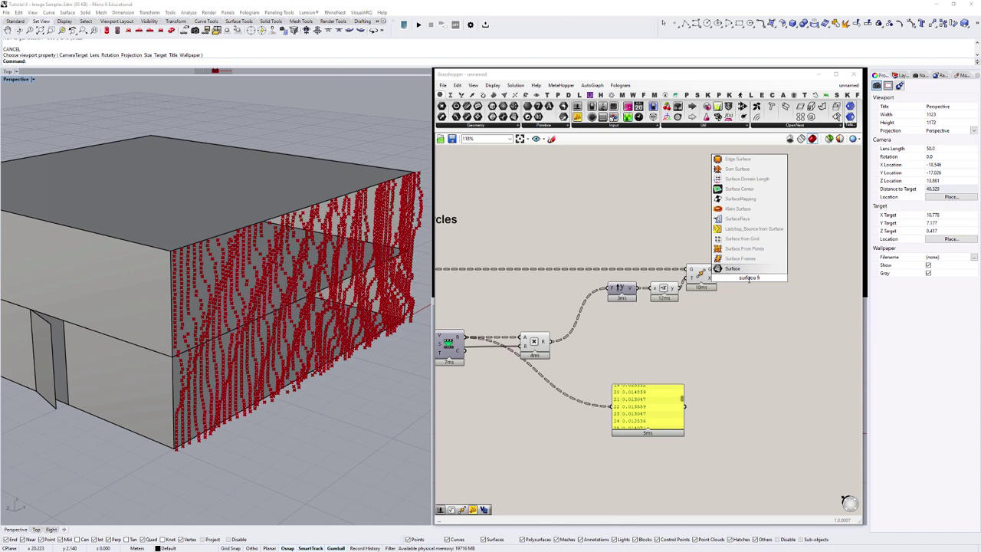
pyautogui.write('rom points')
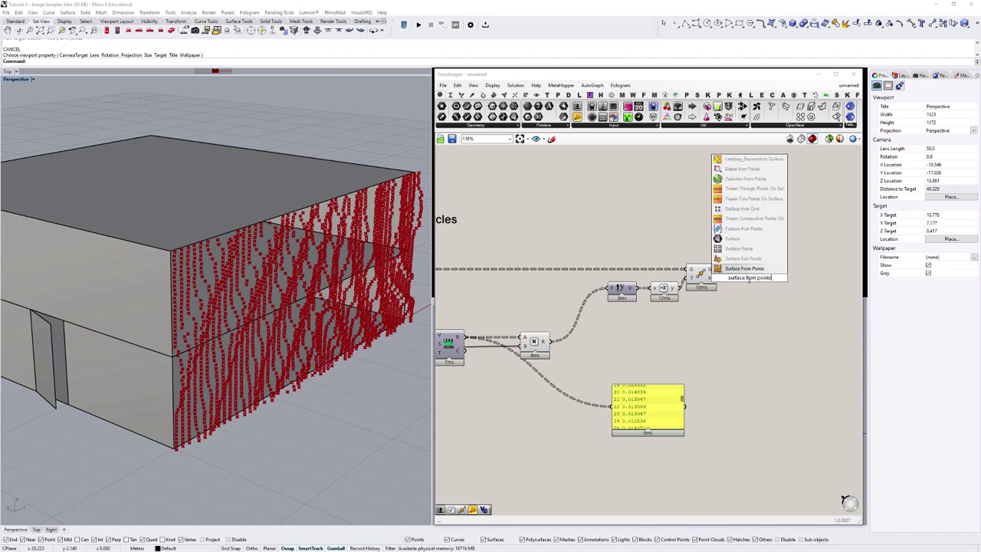
pyautogui.click(733, 210)
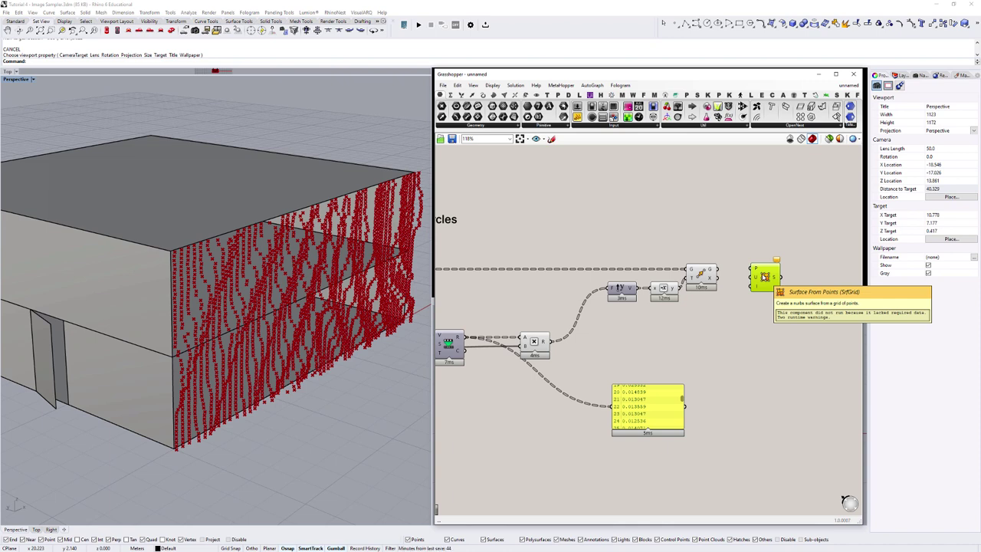
# Connect the Move component's geometry output to the P input of Surface From Points.
pyautogui.scroll(2, 669, 259)
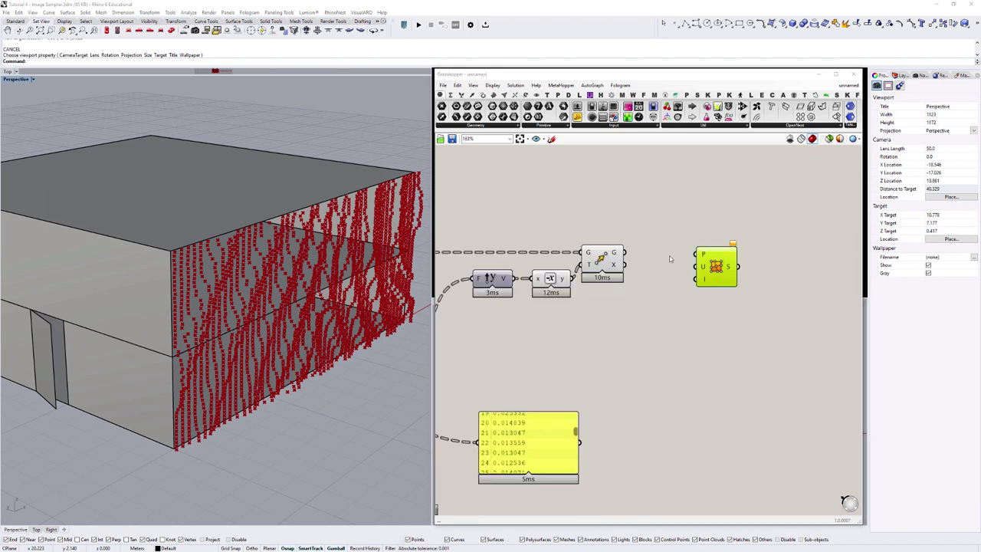
pyautogui.moveTo(614, 254)
pyautogui.moveTo(624, 252); pyautogui.dragTo(736, 255)
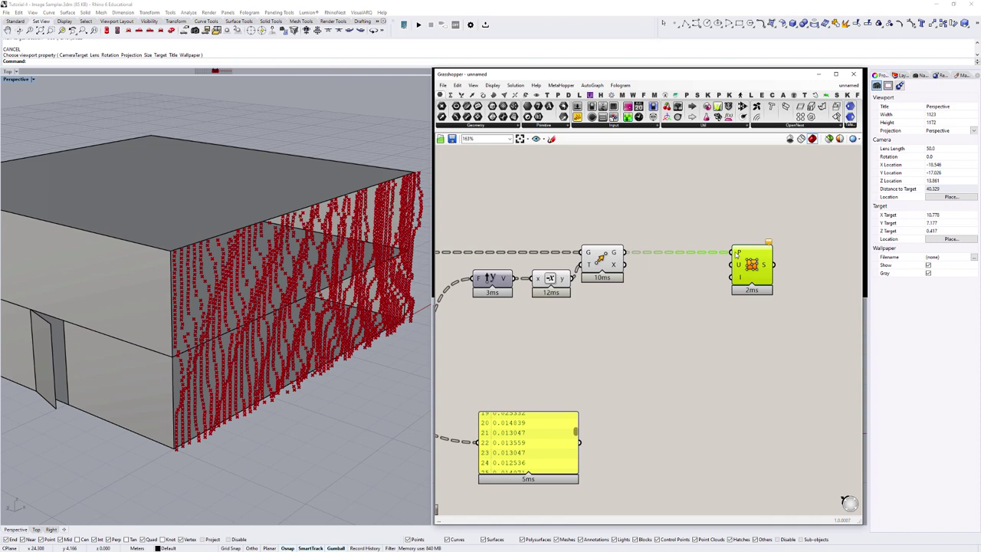
pyautogui.moveTo(738, 255)
# Inspect the data structure of the moved points in a temporary enlarged panel on the Move output, and delete the panel.
pyautogui.doubleClick(641, 217)
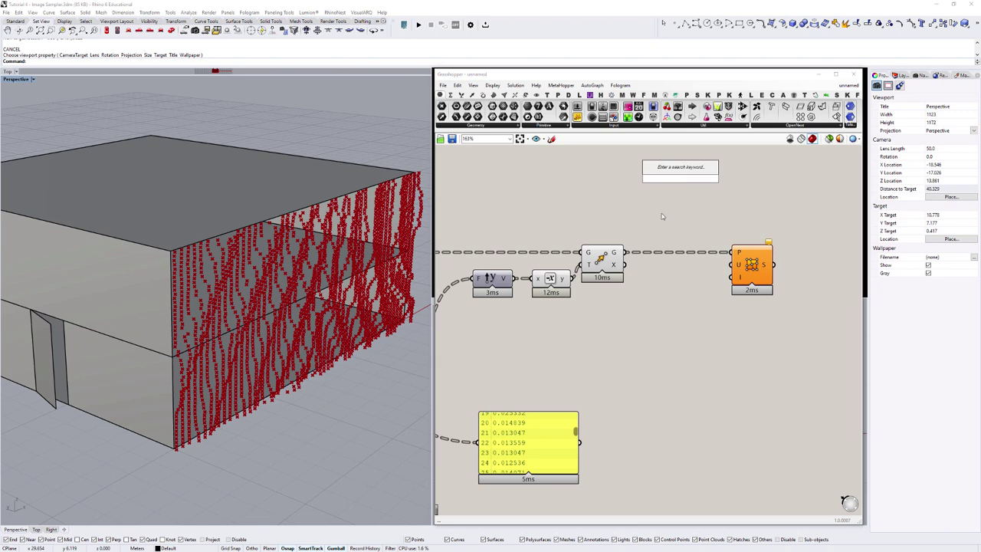
pyautogui.write('//')
pyautogui.press('Return')
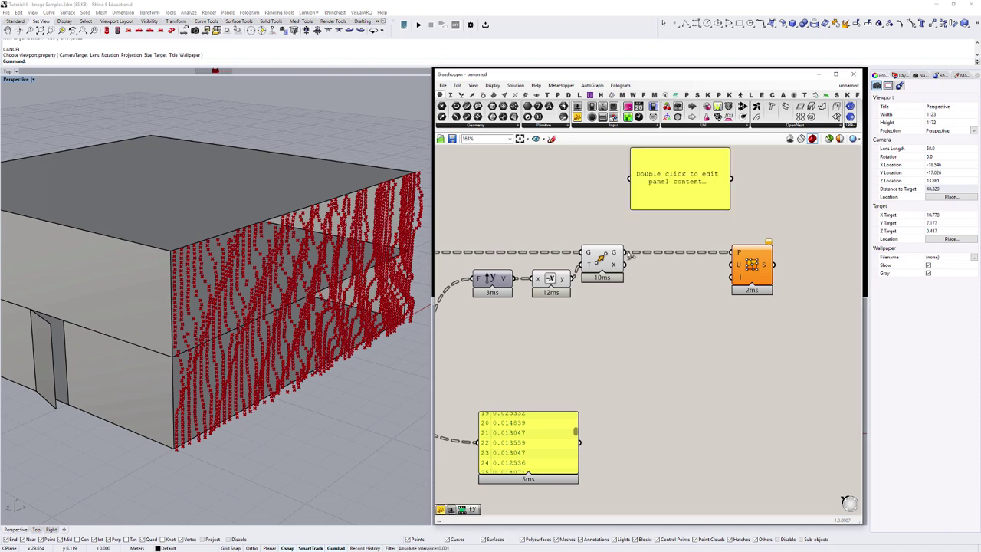
pyautogui.moveTo(628, 253); pyautogui.dragTo(631, 180)
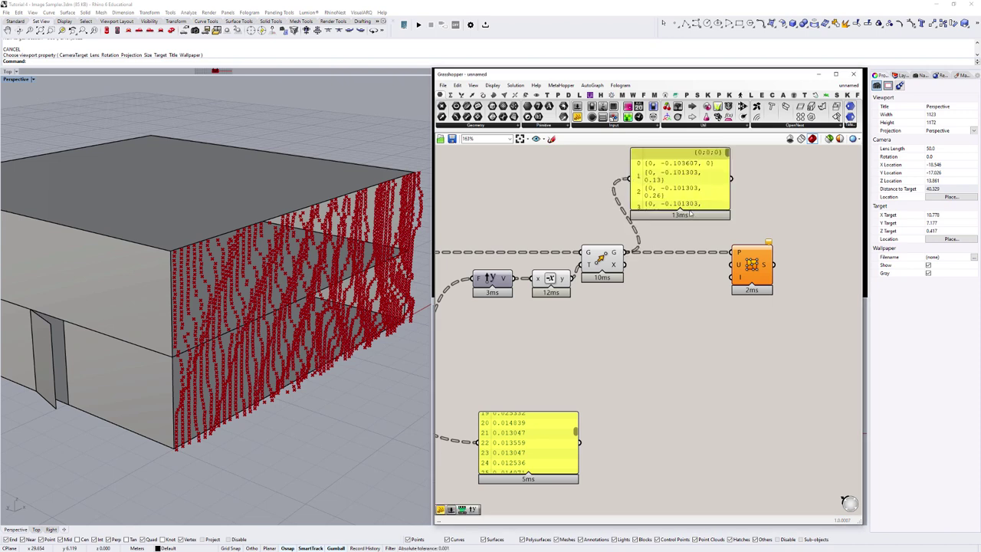
pyautogui.moveTo(685, 357); pyautogui.dragTo(688, 380)
pyautogui.moveTo(728, 153); pyautogui.dragTo(719, 188)
pyautogui.click(710, 252)
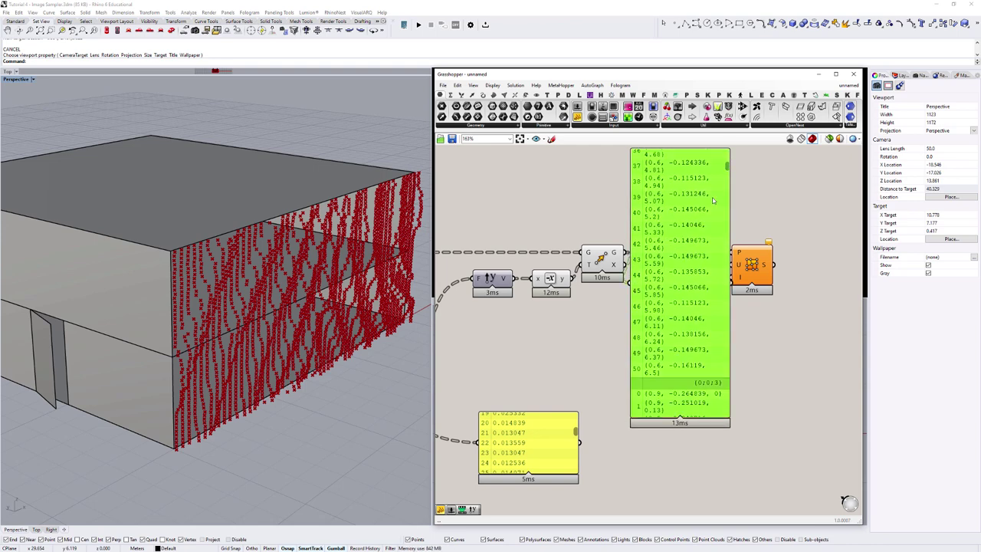
pyautogui.press('Delete')
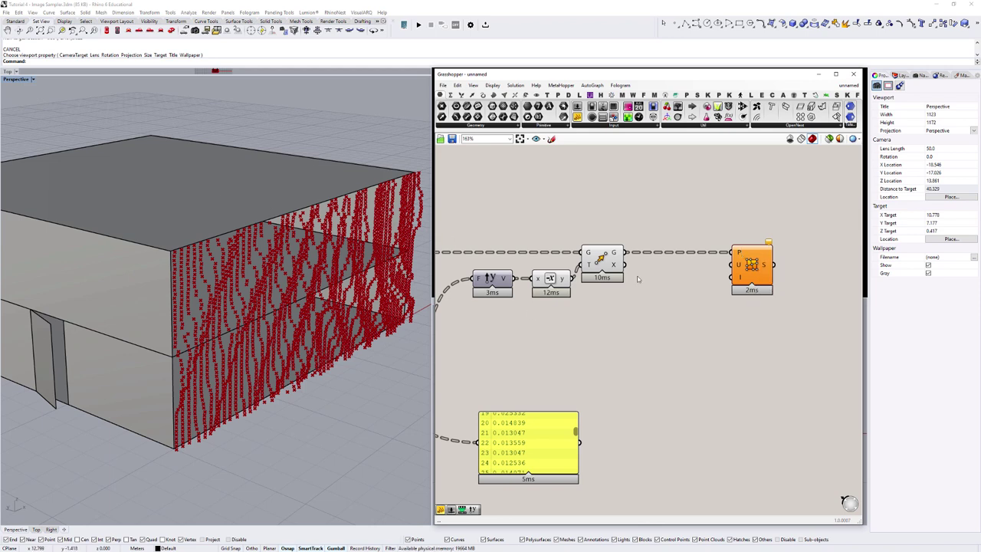
# Flatten the P input of Surface From Points and connect the U Count slider to its U input.
pyautogui.rightClick(739, 254)
pyautogui.click(769, 311)
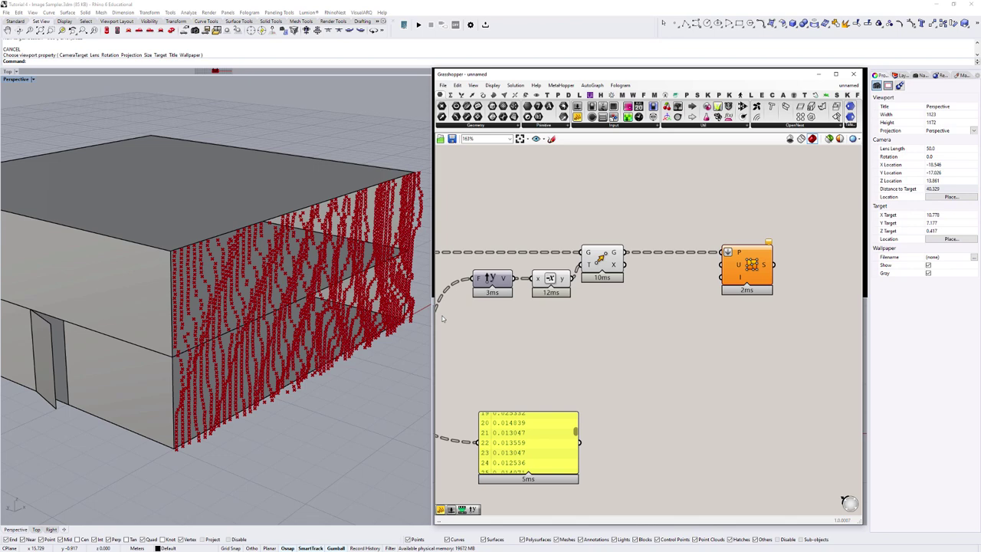
pyautogui.scroll(-5, 558, 344)
pyautogui.scroll(3, 514, 335)
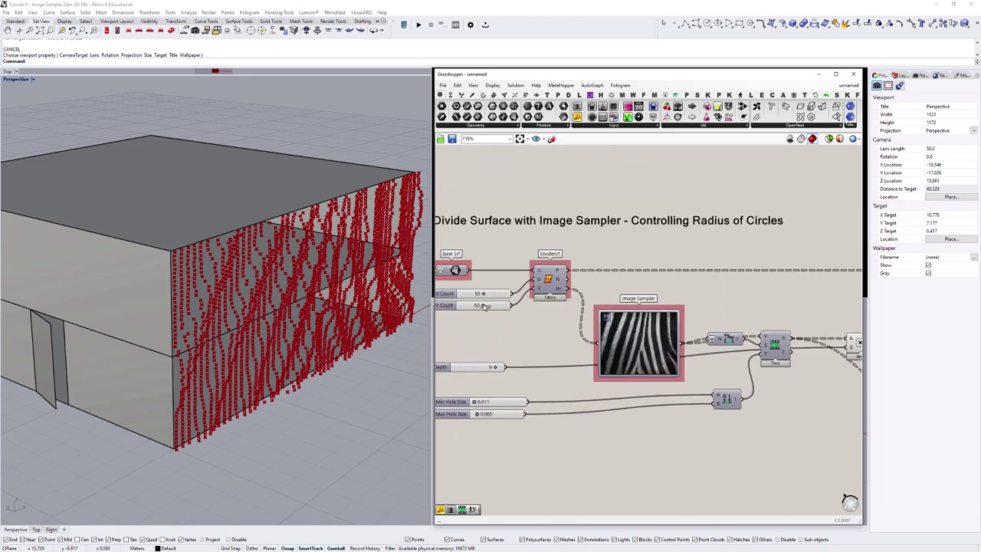
pyautogui.click(549, 279)
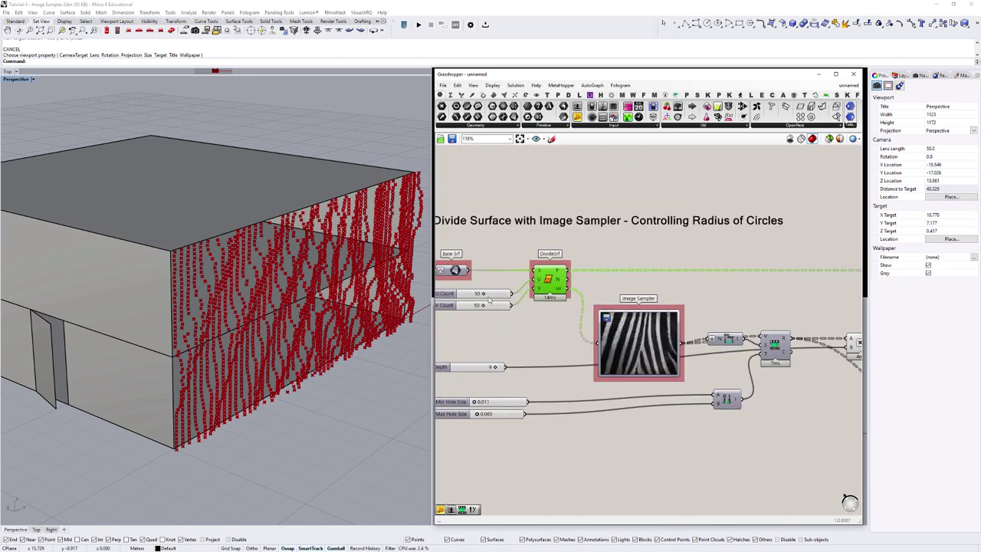
pyautogui.scroll(-1, 489, 300)
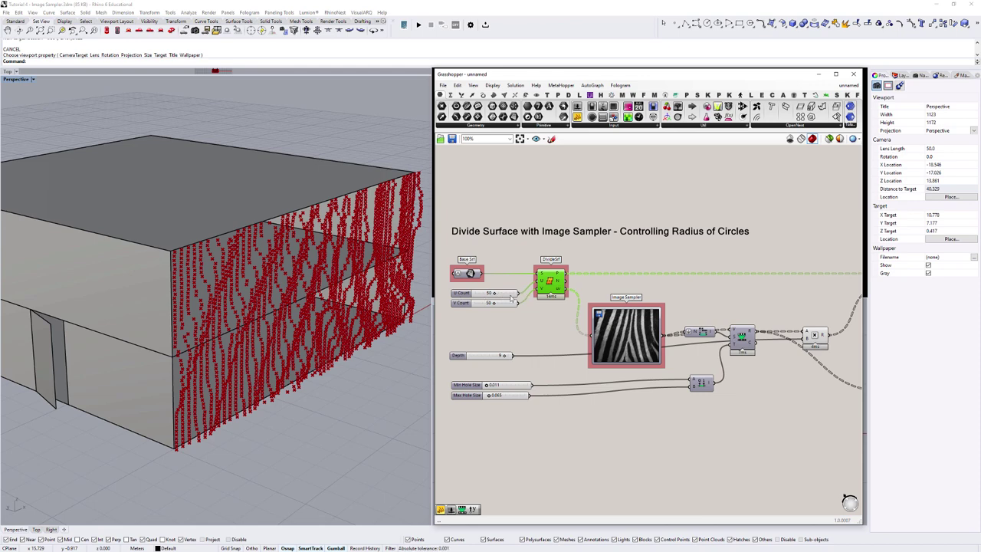
pyautogui.scroll(-4, 671, 280)
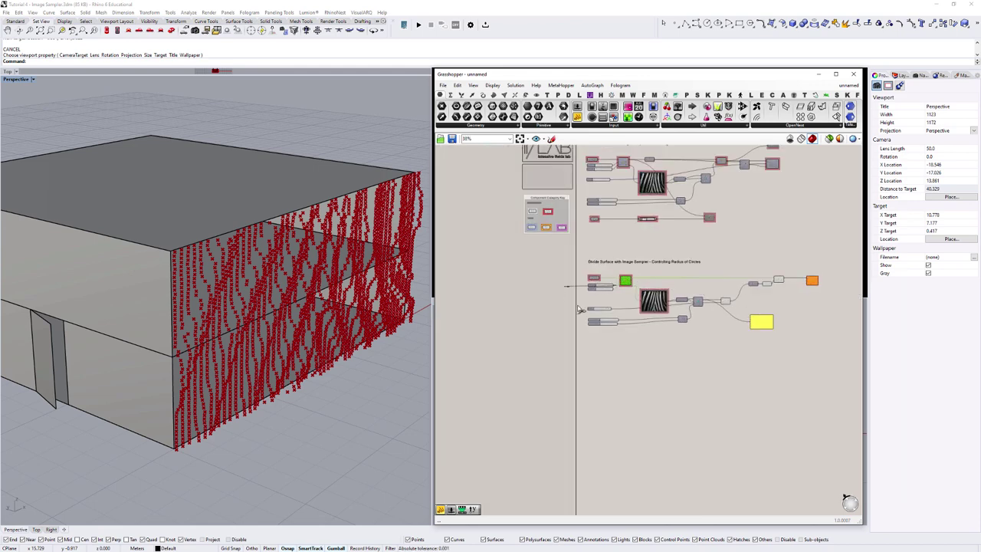
pyautogui.scroll(3, 625, 280)
pyautogui.moveTo(860, 282); pyautogui.dragTo(766, 273)
pyautogui.scroll(2, 769, 282)
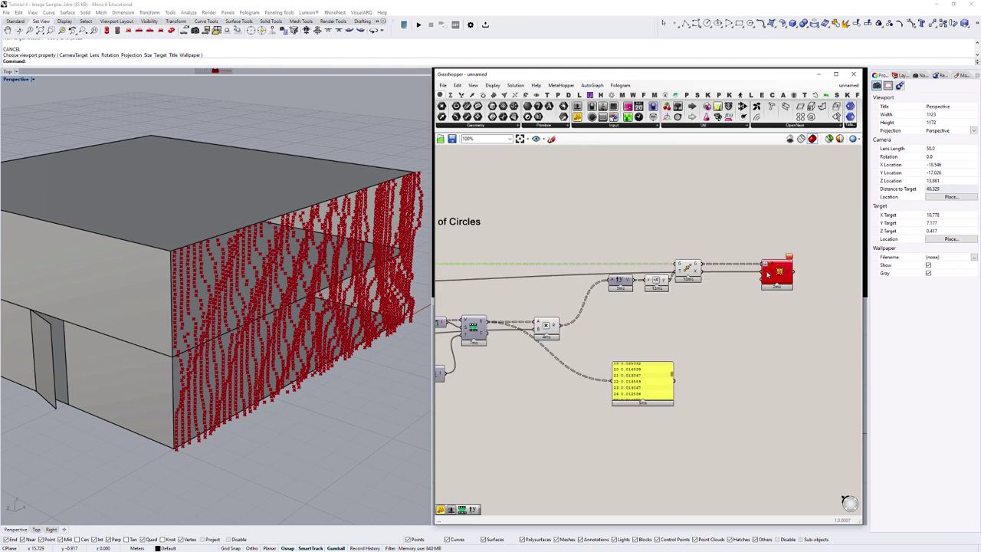
# Apply the expression x+1 to the U input of Surface From Points.
pyautogui.scroll(2, 790, 259)
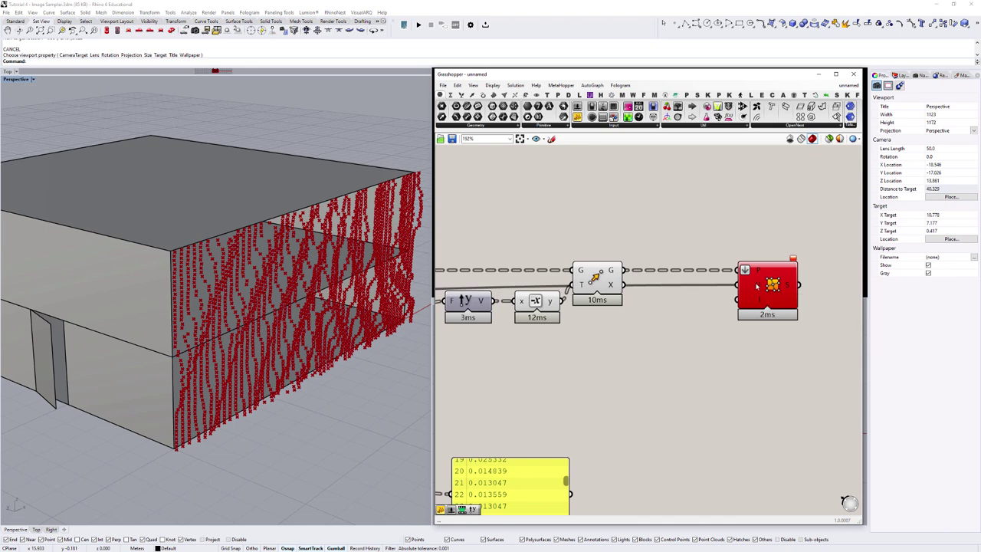
pyautogui.rightClick(757, 286)
pyautogui.moveTo(780, 358)
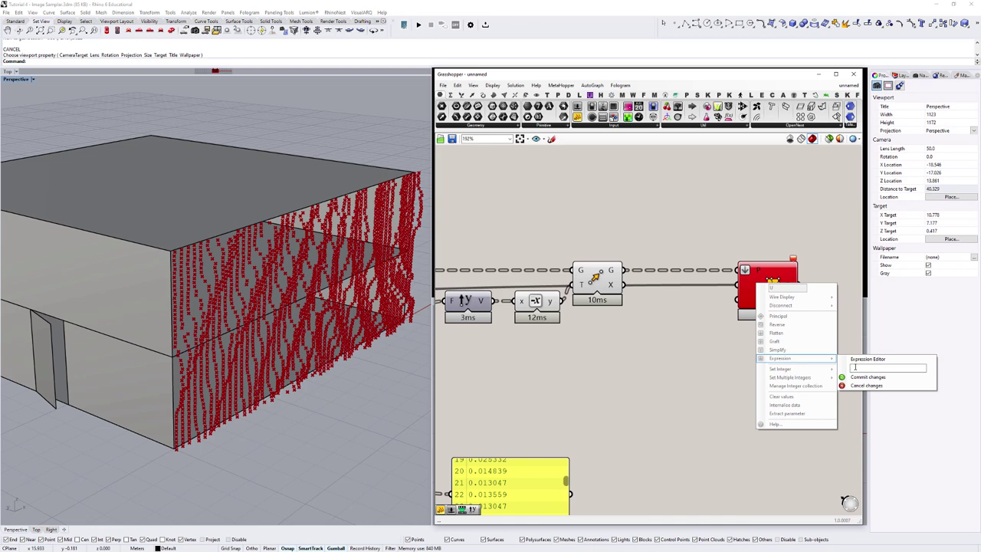
pyautogui.write('x')
pyautogui.click(882, 379)
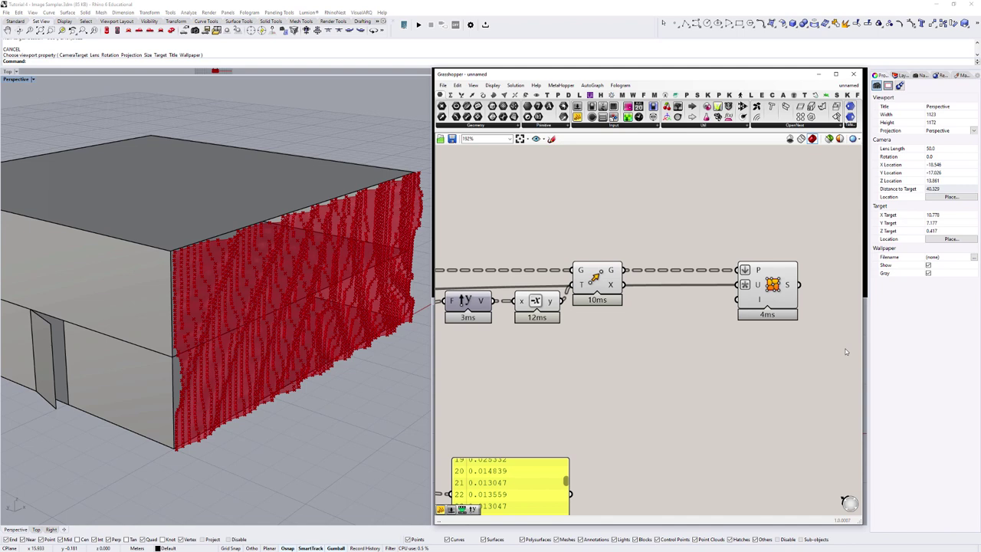
pyautogui.moveTo(756, 286)
# Set the U Count slider to 20 to test the facade surface with fewer divisions.
pyautogui.scroll(-6, 757, 288)
pyautogui.moveTo(475, 308); pyautogui.dragTo(723, 302, button='right')
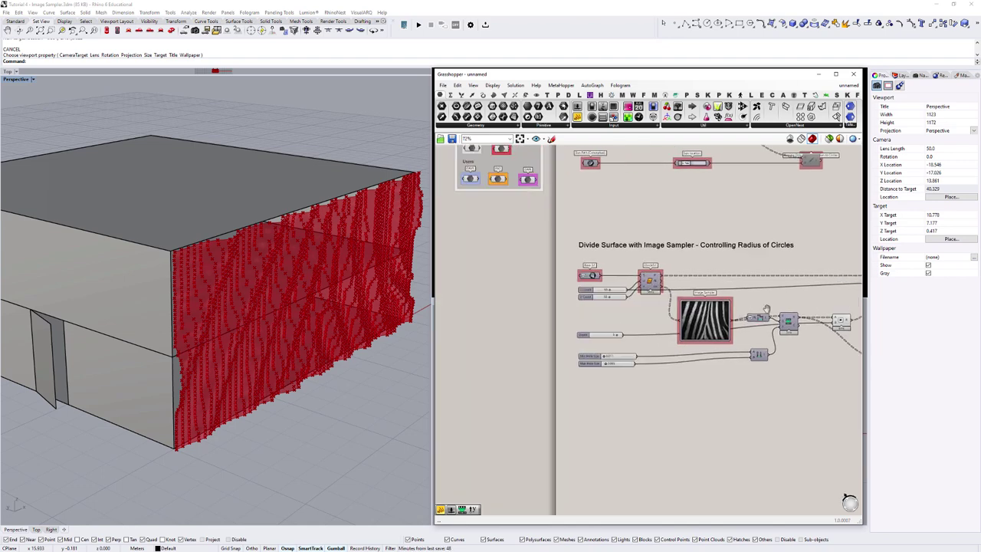
pyautogui.scroll(5, 591, 294)
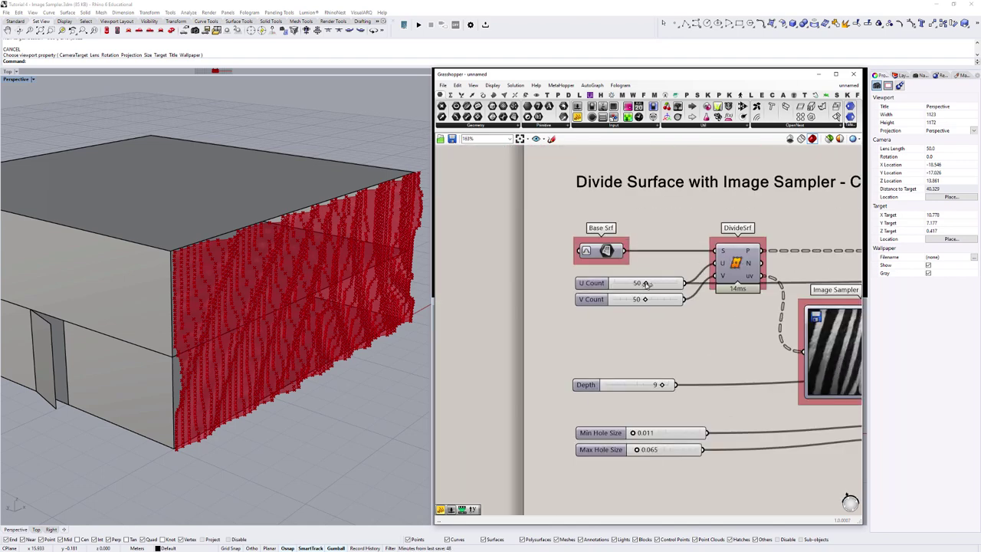
pyautogui.doubleClick(647, 283)
pyautogui.write('30')
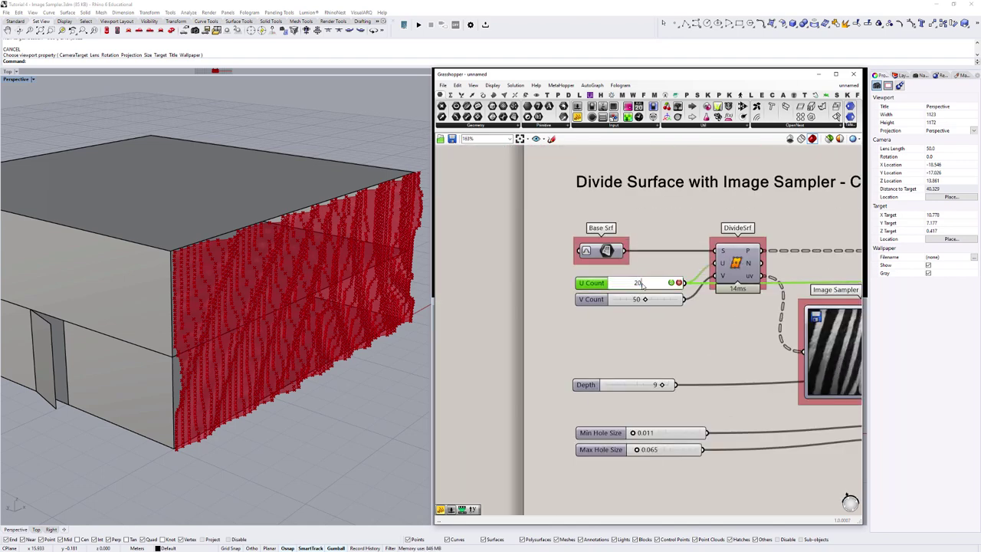
pyautogui.press('Return')
pyautogui.moveTo(630, 284); pyautogui.dragTo(626, 283)
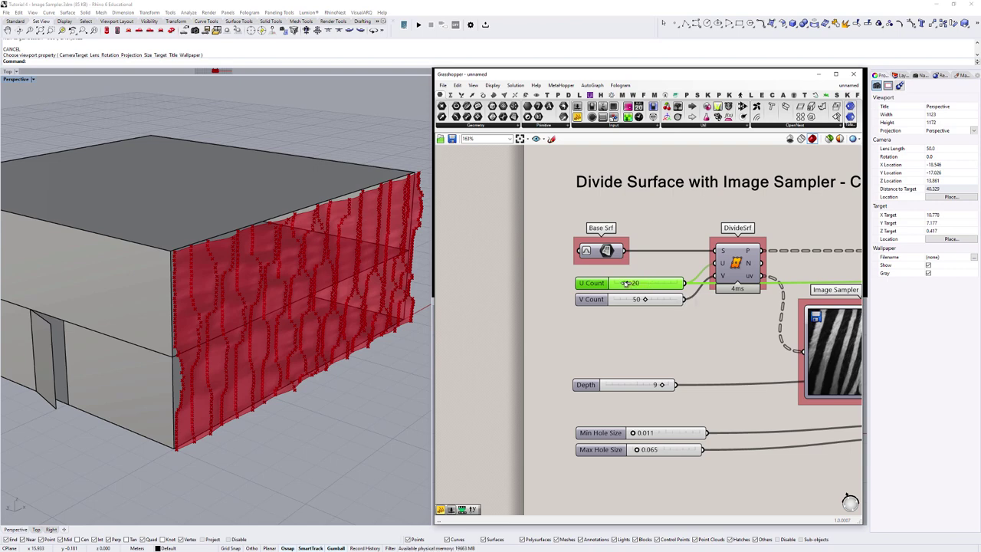
# Check the Divide Surface component and the expression on the U input of Surface From Points.
pyautogui.click(741, 254)
pyautogui.scroll(-3, 736, 268)
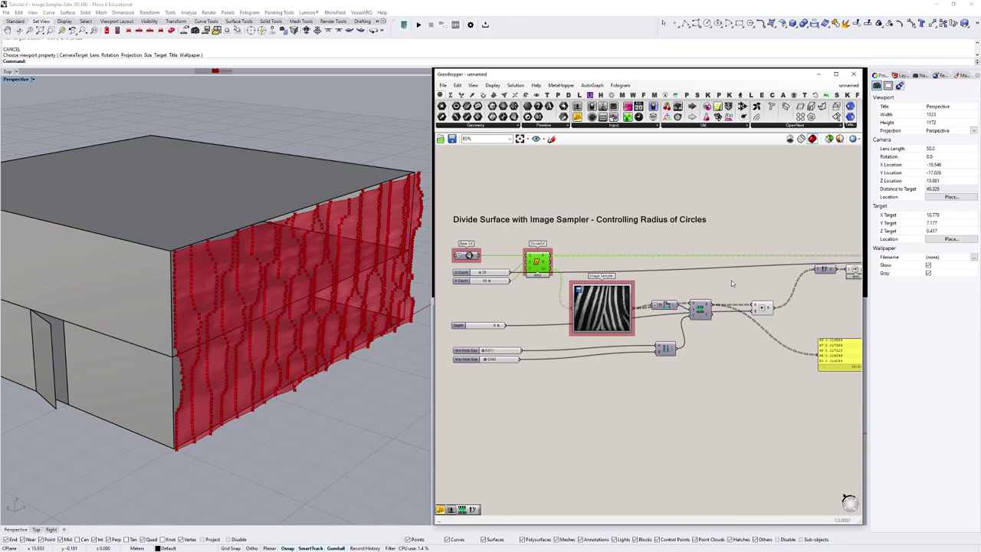
pyautogui.scroll(-3, 634, 296)
pyautogui.moveTo(628, 290); pyautogui.dragTo(492, 281, button='right')
pyautogui.scroll(2, 487, 279)
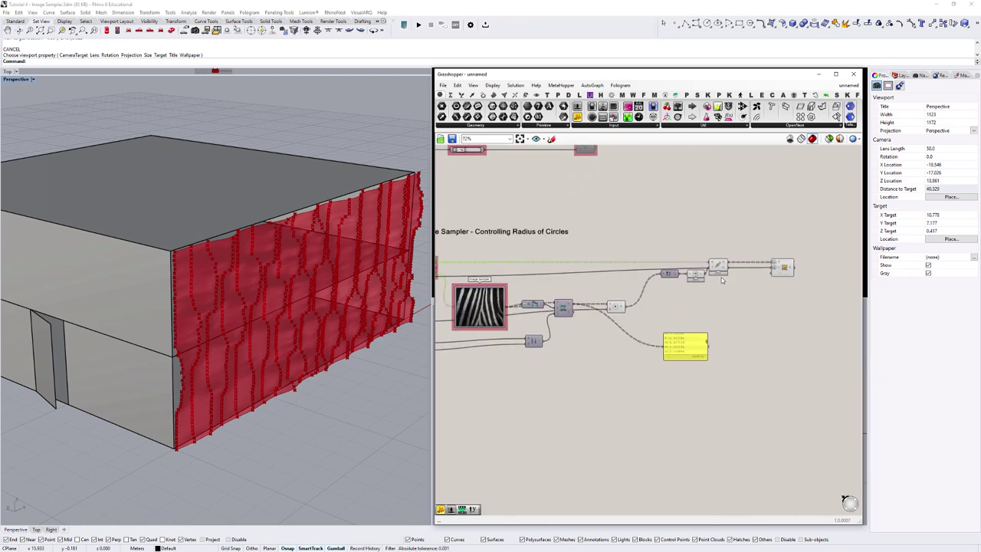
pyautogui.scroll(3, 721, 280)
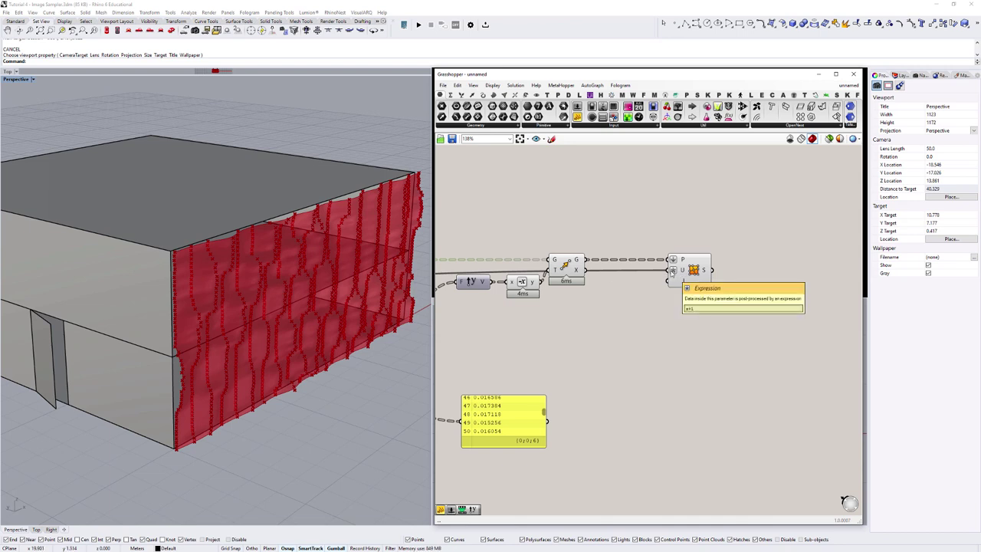
pyautogui.doubleClick(610, 306)
pyautogui.write('2')
pyautogui.press('Escape')
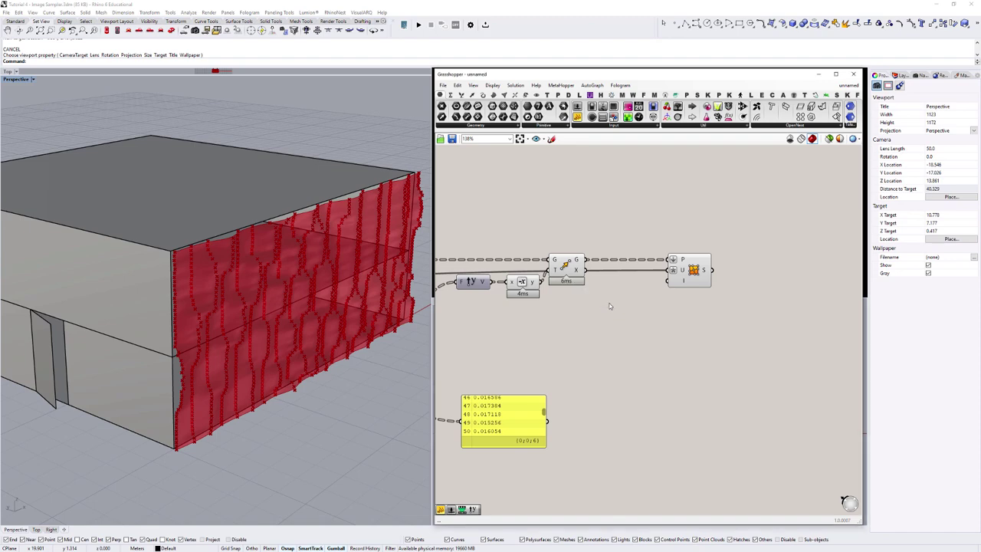
# Set the U Count slider back to 50.
pyautogui.scroll(-4, 611, 307)
pyautogui.moveTo(610, 306); pyautogui.dragTo(889, 311, button='right')
pyautogui.scroll(5, 566, 302)
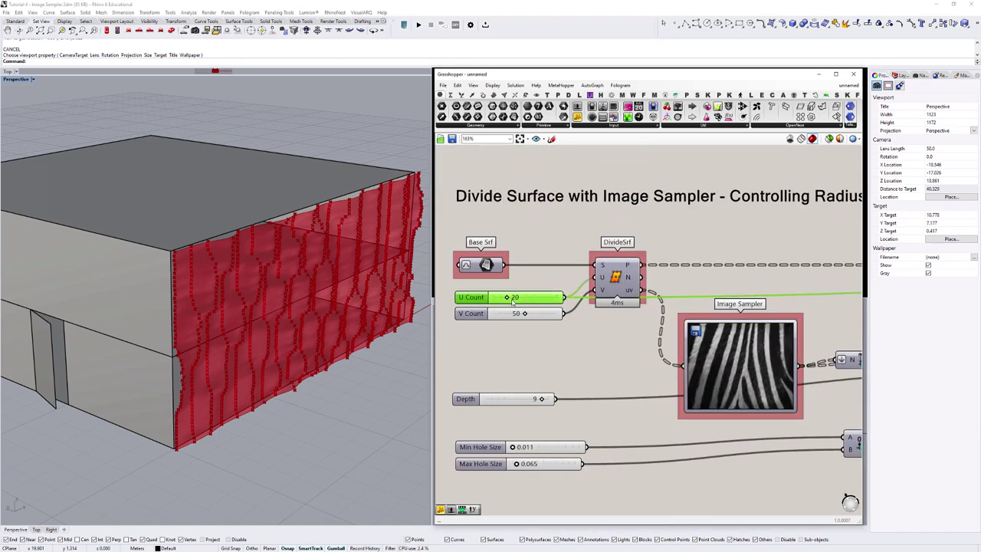
pyautogui.doubleClick(515, 298)
pyautogui.write('50')
pyautogui.press('Return')
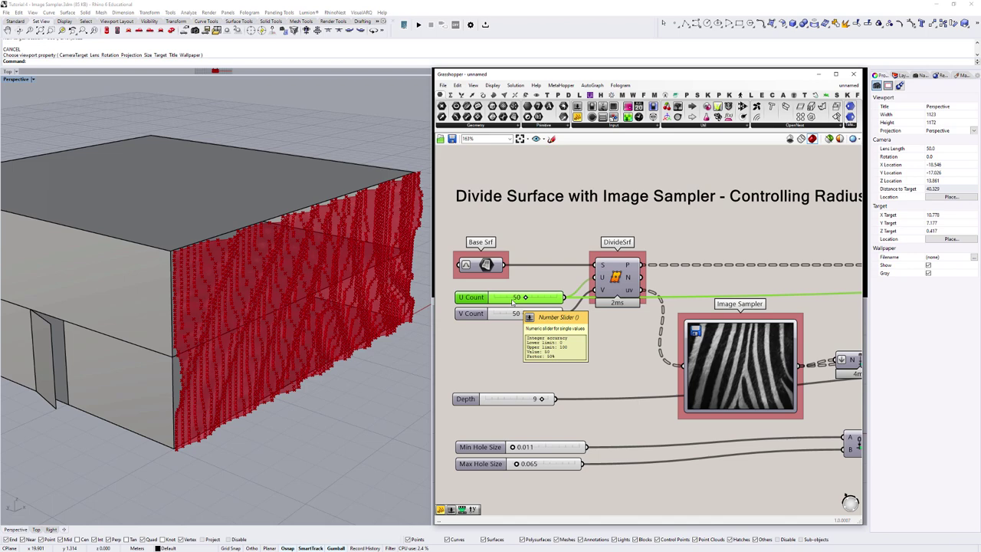
# Turn off the preview of the Negative and Move components and inspect the generated facade surface up close.
pyautogui.scroll(-5, 772, 293)
pyautogui.scroll(4, 771, 293)
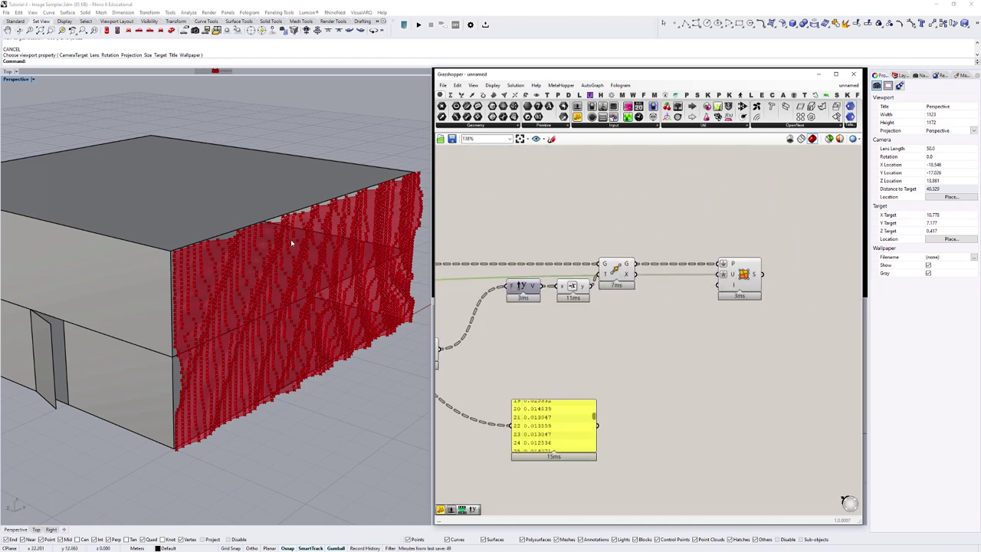
pyautogui.click(572, 286)
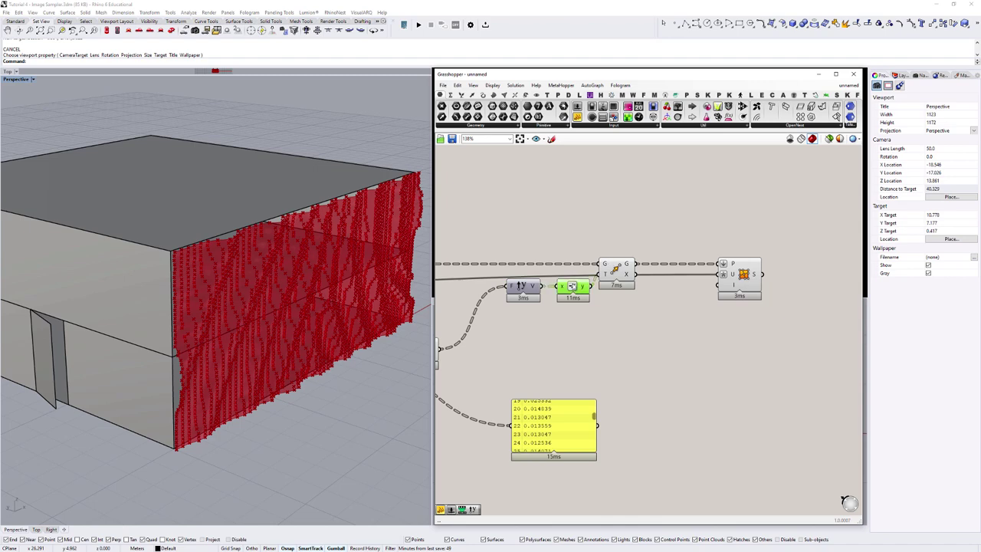
pyautogui.keyDown('shift'); pyautogui.click(605, 272); pyautogui.keyUp('shift')
pyautogui.rightClick(597, 227)
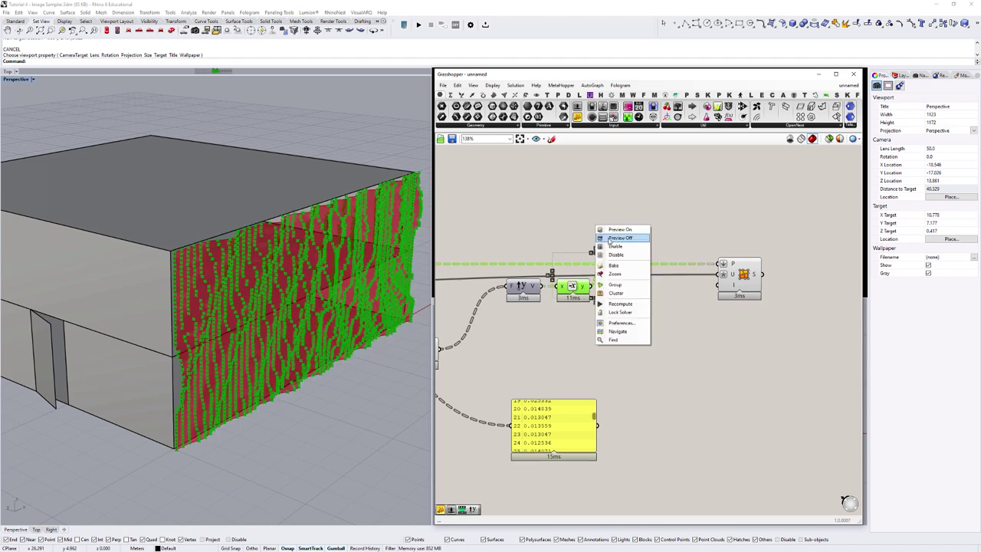
pyautogui.click(620, 237)
pyautogui.moveTo(253, 230); pyautogui.dragTo(286, 220, button='right')
pyautogui.rightClick(296, 218)
pyautogui.click(299, 218)
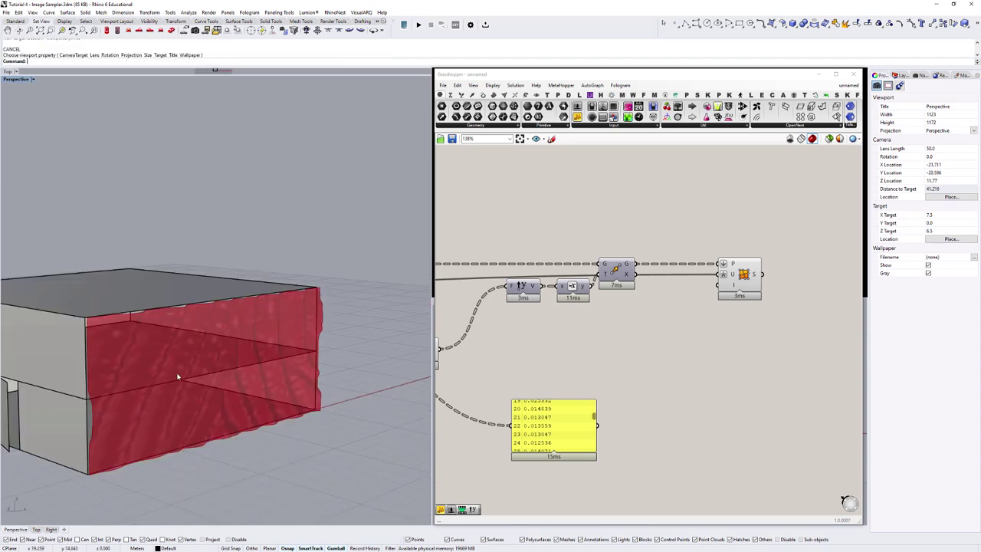
pyautogui.scroll(6, 178, 375)
pyautogui.moveTo(178, 375)
pyautogui.mouseDown(button='right')
pyautogui.moveTo(217, 355)
pyautogui.moveTo(199, 317)
pyautogui.moveTo(70, 351)
pyautogui.moveTo(171, 409)
pyautogui.moveTo(200, 374)
pyautogui.moveTo(164, 357)
pyautogui.moveTo(184, 360)
pyautogui.mouseUp(button='right')
# Bake the Surface From Points result into the Rhino model and close the Grasshopper window.
pyautogui.scroll(-3, 716, 337)
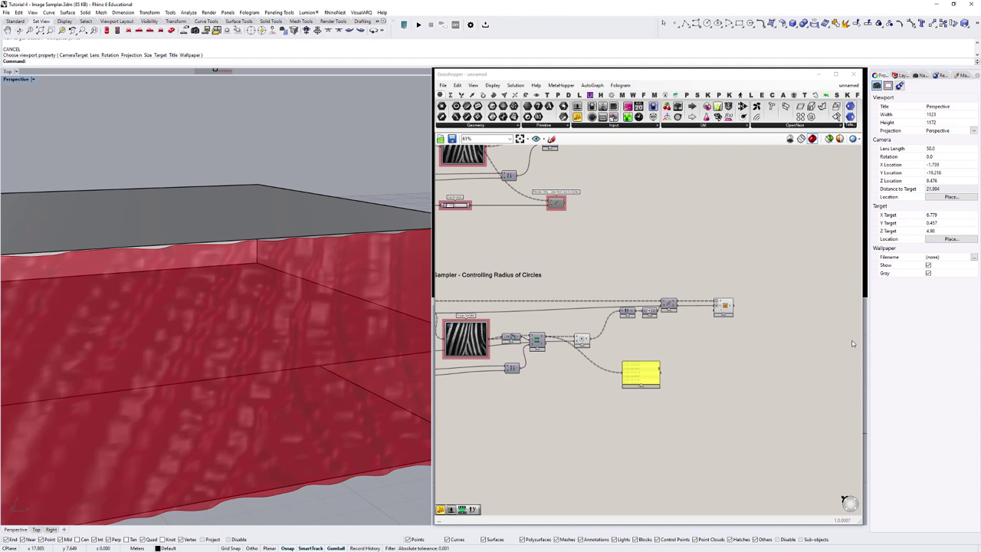
pyautogui.scroll(3, 732, 307)
pyautogui.click(726, 305)
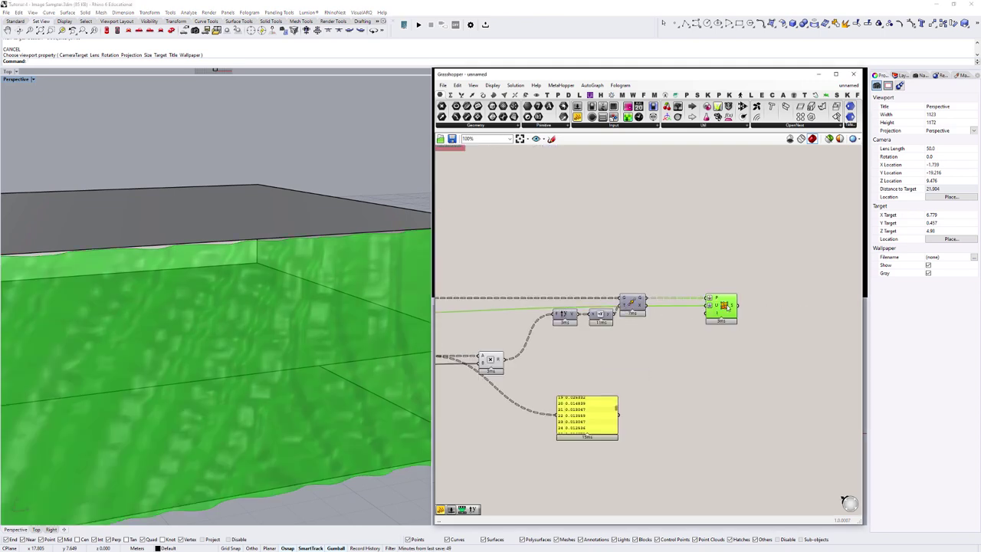
pyautogui.rightClick(742, 260)
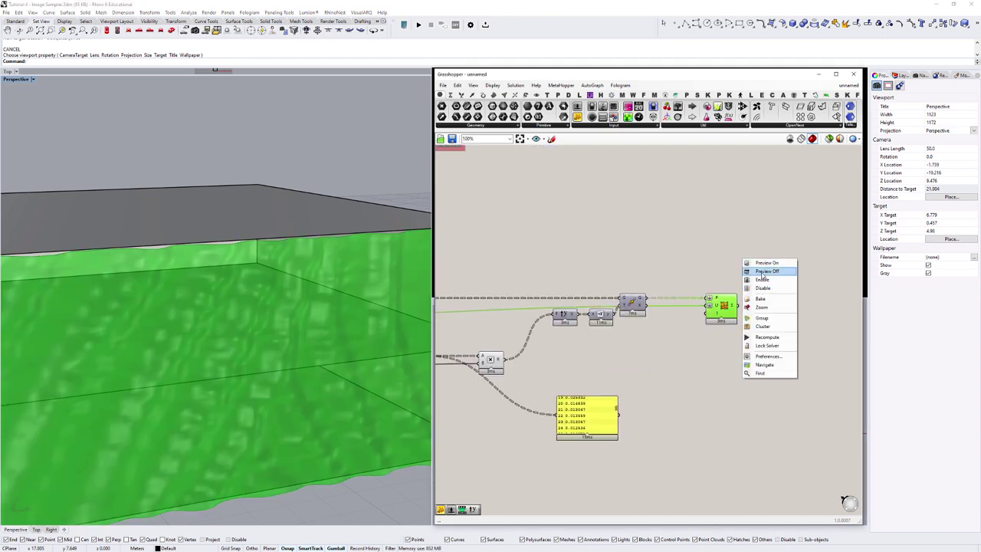
pyautogui.click(760, 298)
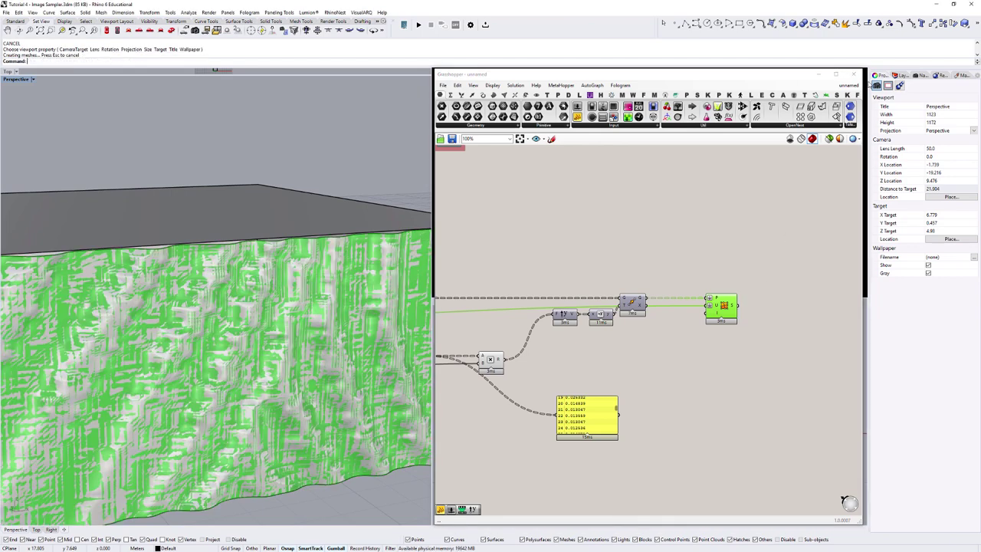
pyautogui.click(853, 74)
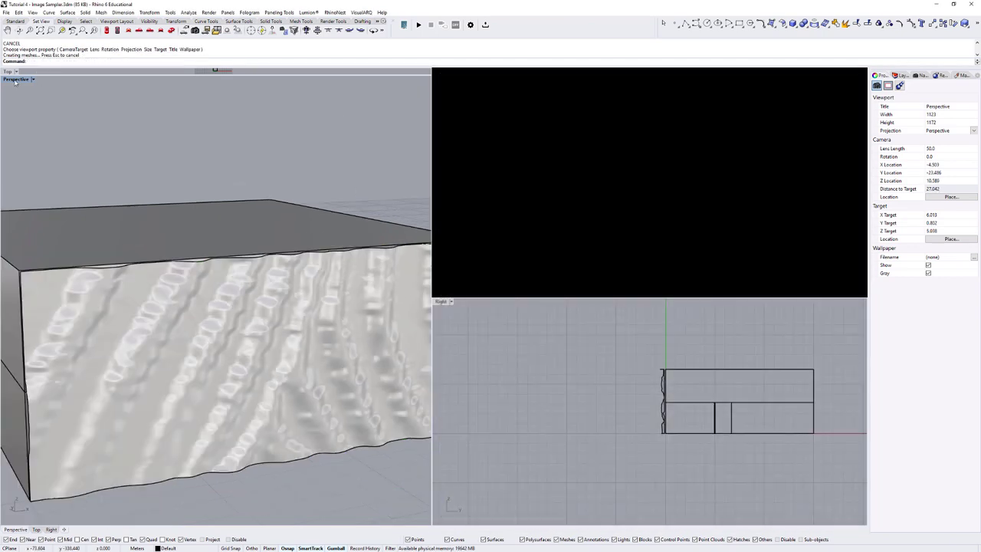
# Maximize the Perspective viewport, frame the building with its baked facade, and reopen the Grasshopper window.
pyautogui.doubleClick(17, 79)
pyautogui.moveTo(456, 267)
pyautogui.mouseDown(button='right')
pyautogui.moveTo(537, 248)
pyautogui.moveTo(456, 230)
pyautogui.moveTo(423, 171)
pyautogui.moveTo(431, 140)
pyautogui.moveTo(501, 324)
pyautogui.moveTo(433, 279)
pyautogui.moveTo(460, 268)
pyautogui.mouseUp(button='right')
pyautogui.scroll(-8, 424, 244)
pyautogui.moveTo(435, 313); pyautogui.dragTo(497, 322, button='right')
pyautogui.write('G')
pyautogui.press('Return')
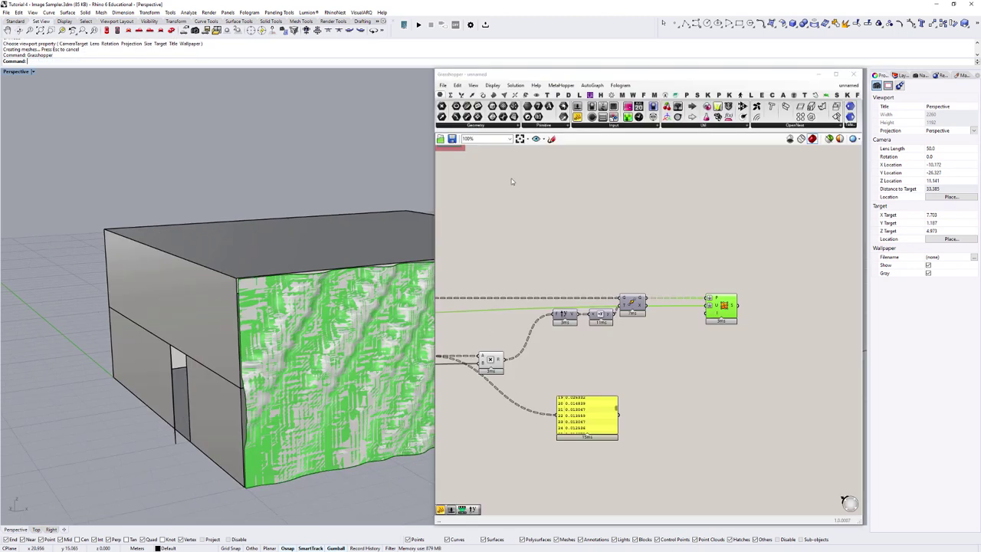
# Check the baked facade surface by selecting it, clear the selection, and undo the bake.
pyautogui.moveTo(389, 264); pyautogui.dragTo(322, 288, button='right')
pyautogui.click(306, 293)
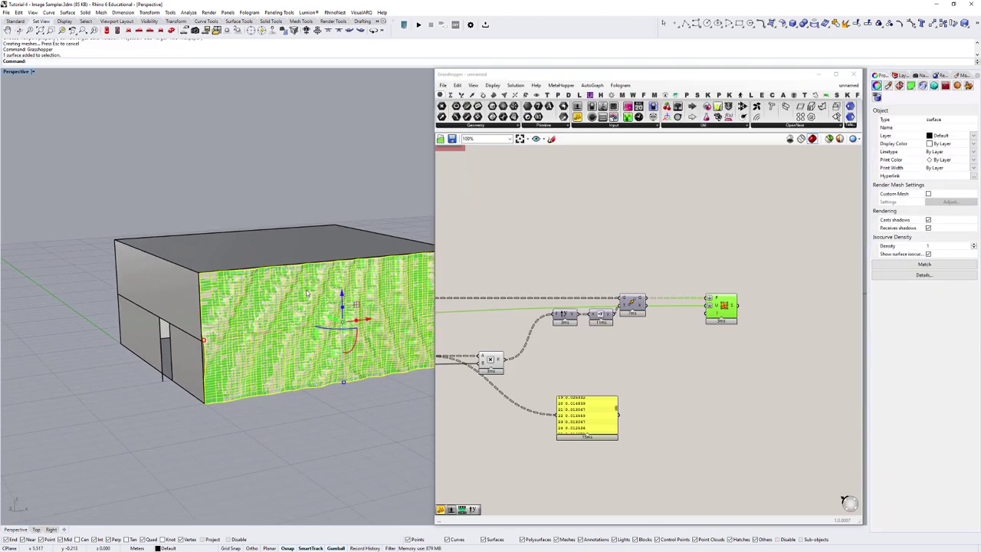
pyautogui.press('Escape')
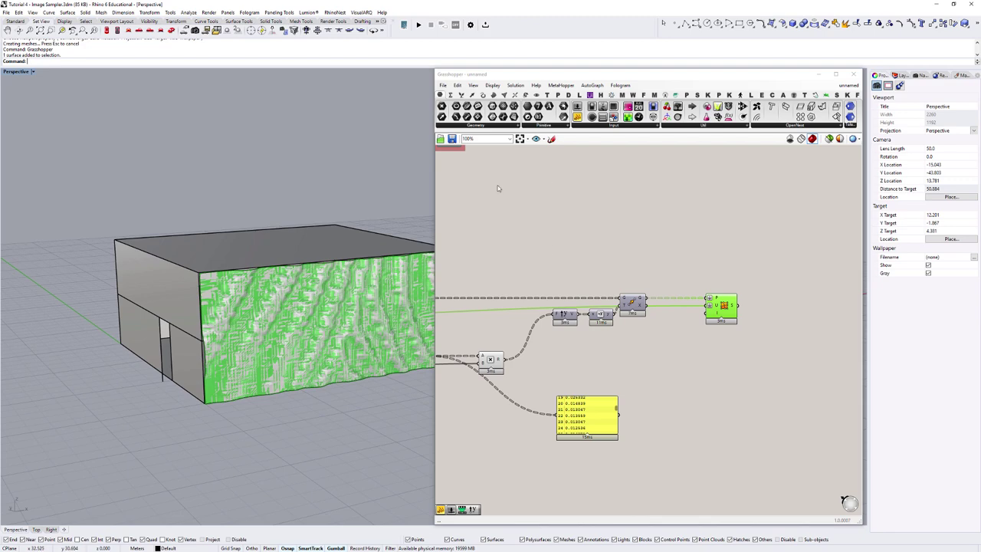
pyautogui.keyDown('shift'); pyautogui.moveTo(298, 311); pyautogui.dragTo(227, 307, button='right'); pyautogui.keyUp('shift')
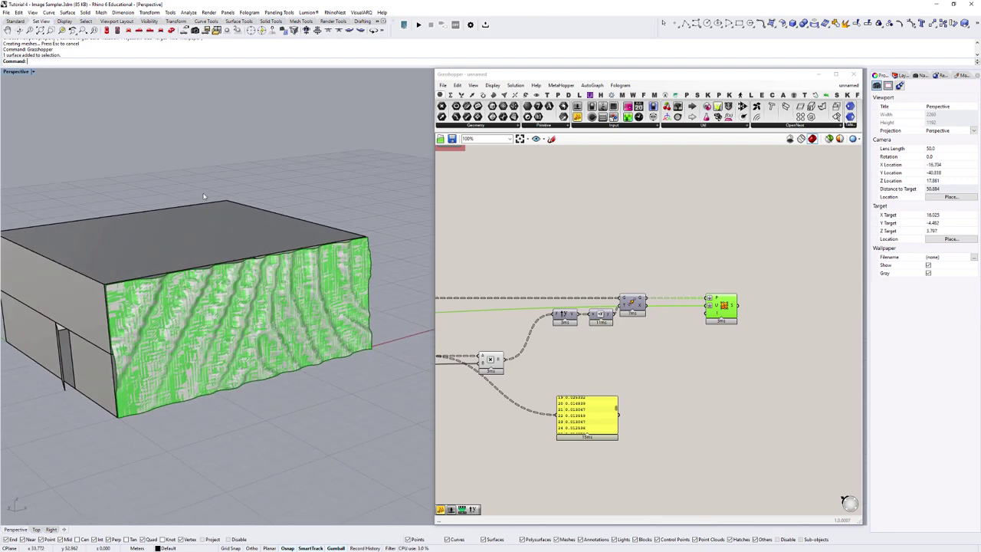
pyautogui.hotkey('ctrl', 'z')
# Examine the Image Sampler's zebra image and its connections in the Divide Surface definition.
pyautogui.scroll(-4, 602, 272)
pyautogui.moveTo(583, 322); pyautogui.dragTo(705, 324, button='right')
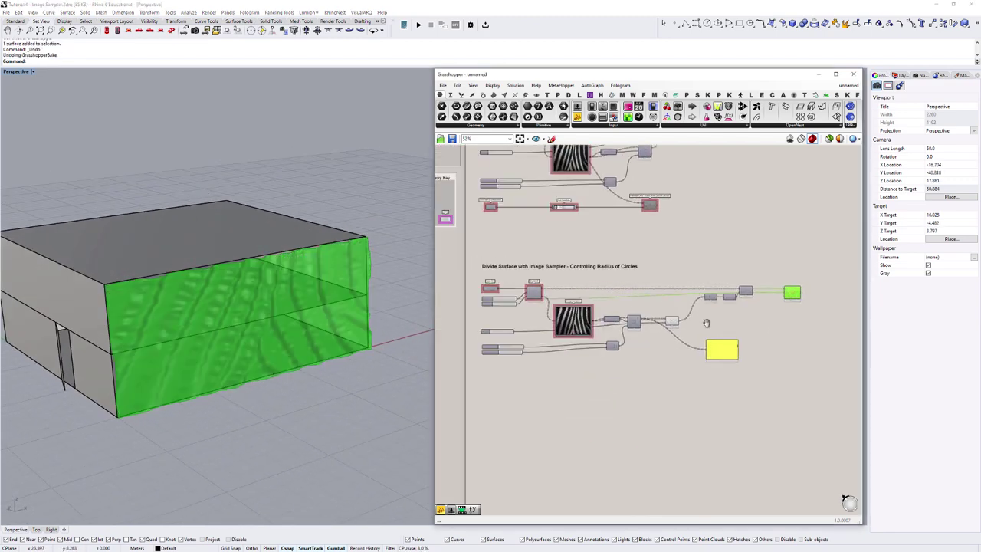
pyautogui.scroll(5, 533, 330)
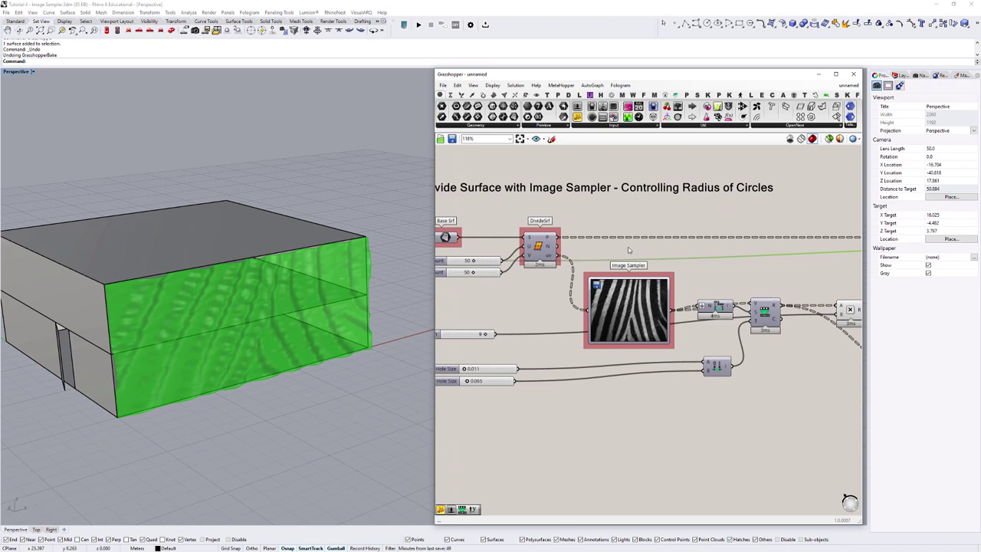
pyautogui.scroll(2, 631, 287)
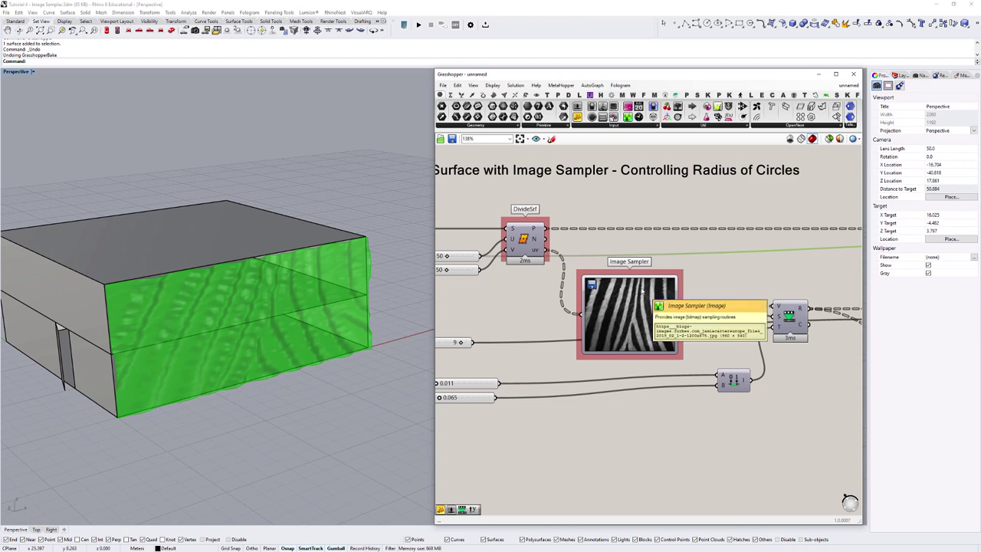
pyautogui.moveTo(642, 288); pyautogui.dragTo(609, 291, button='right')
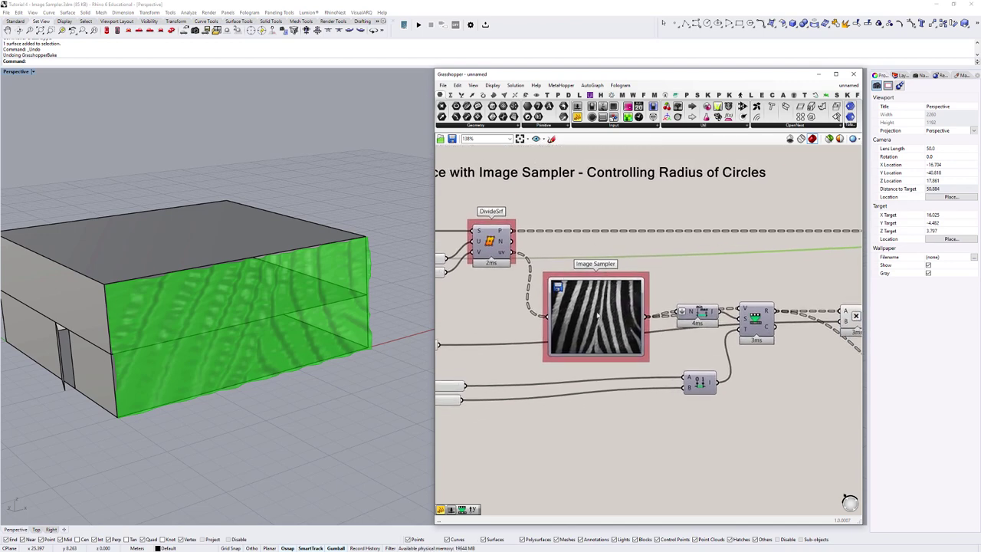
pyautogui.scroll(4, 591, 310)
pyautogui.scroll(-5, 584, 295)
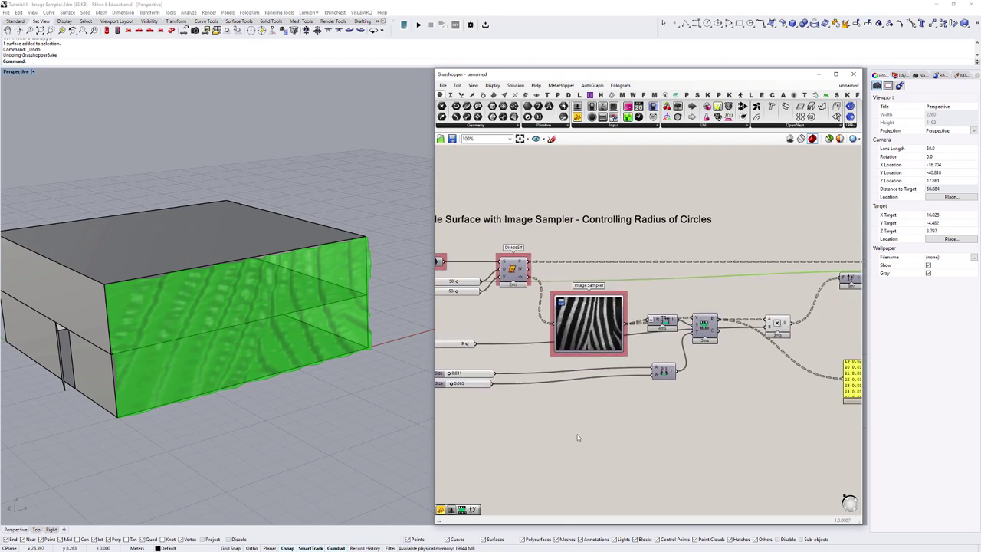
pyautogui.click(518, 411)
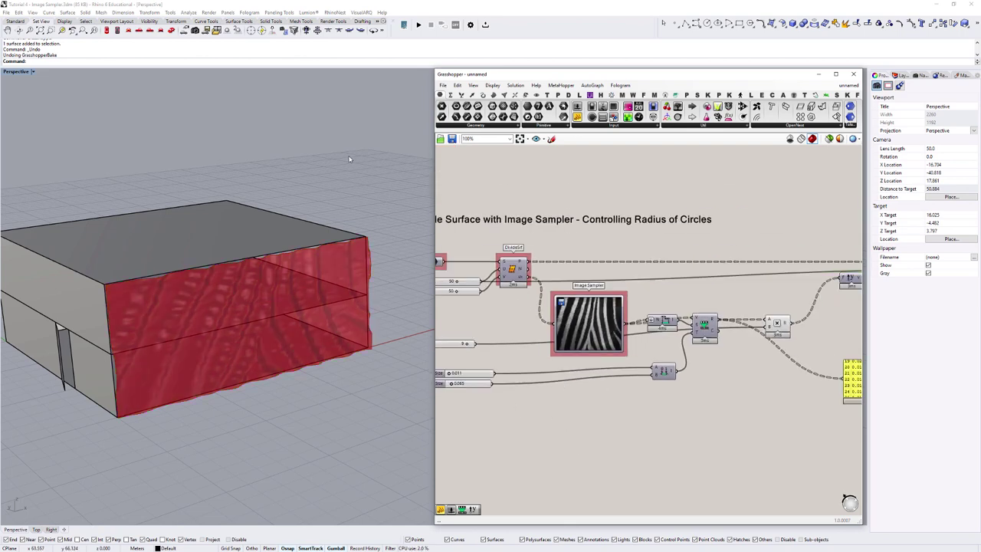
# Bake the Surface From Points result into the Rhino model again and close the Grasshopper window.
pyautogui.scroll(-3, 648, 286)
pyautogui.scroll(2, 779, 285)
pyautogui.moveTo(779, 285); pyautogui.dragTo(700, 295, button='right')
pyautogui.scroll(2, 700, 295)
pyautogui.click(633, 276)
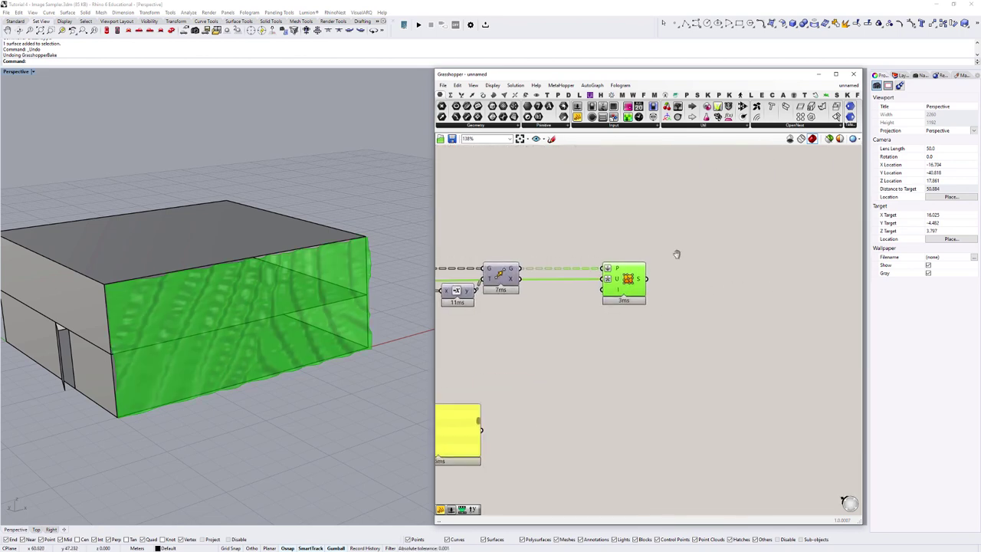
pyautogui.press('Insert')
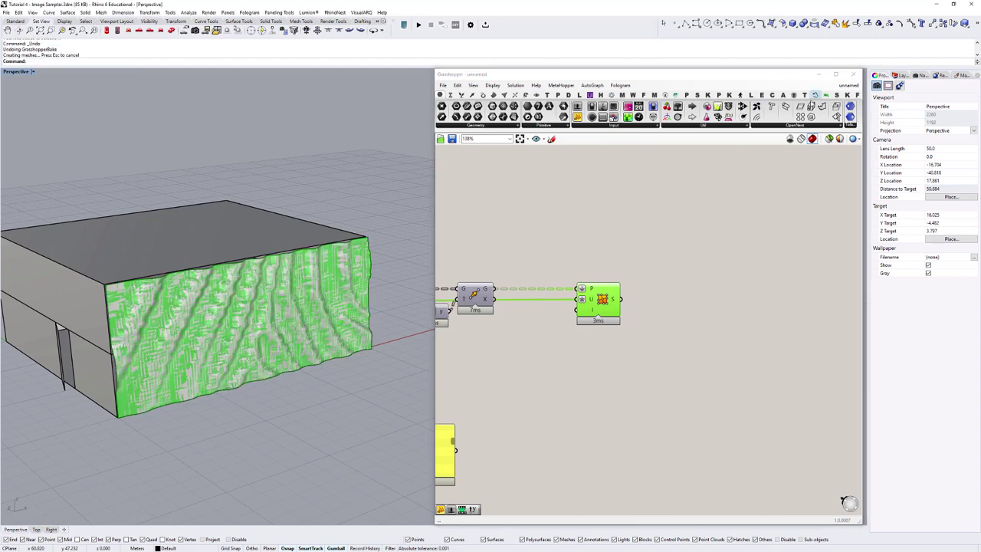
pyautogui.click(852, 75)
# Move the baked facade surface along the X axis, well clear of the building.
pyautogui.click(294, 332)
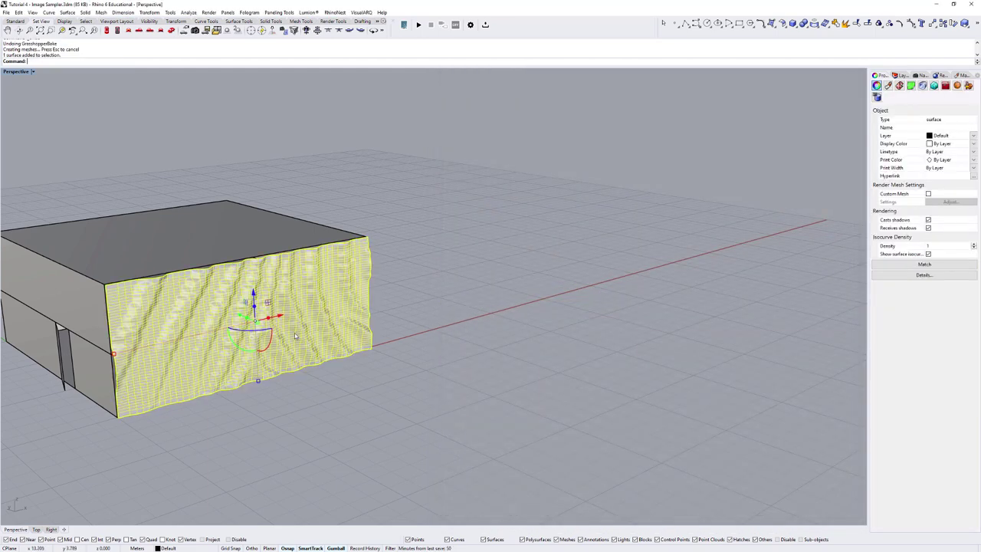
pyautogui.moveTo(281, 314); pyautogui.dragTo(684, 178)
pyautogui.click(739, 217)
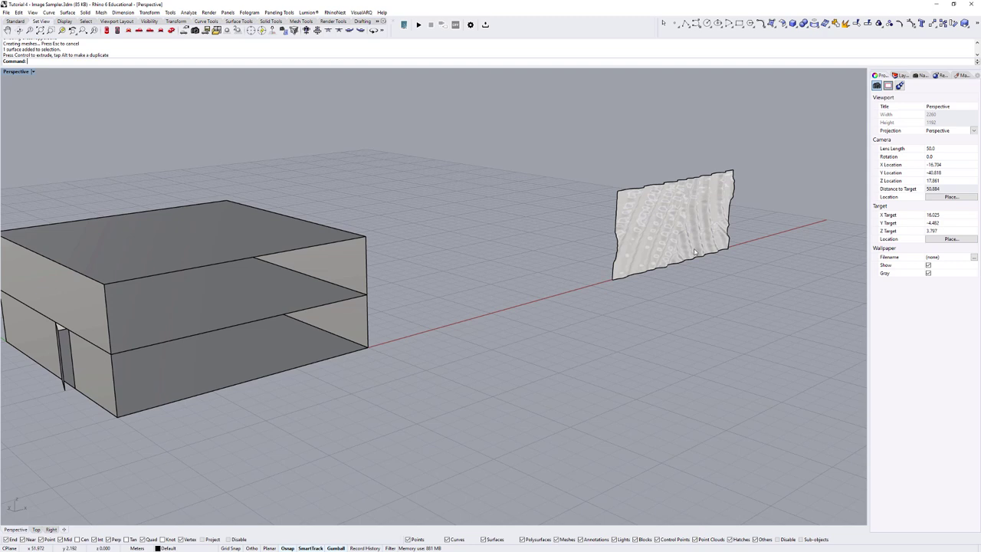
# Place an "Original Image" text label, 1.000 m high, on the ground in front of the moved facade surface.
pyautogui.keyDown('shift'); pyautogui.moveTo(695, 252); pyautogui.dragTo(453, 334, button='right'); pyautogui.keyUp('shift')
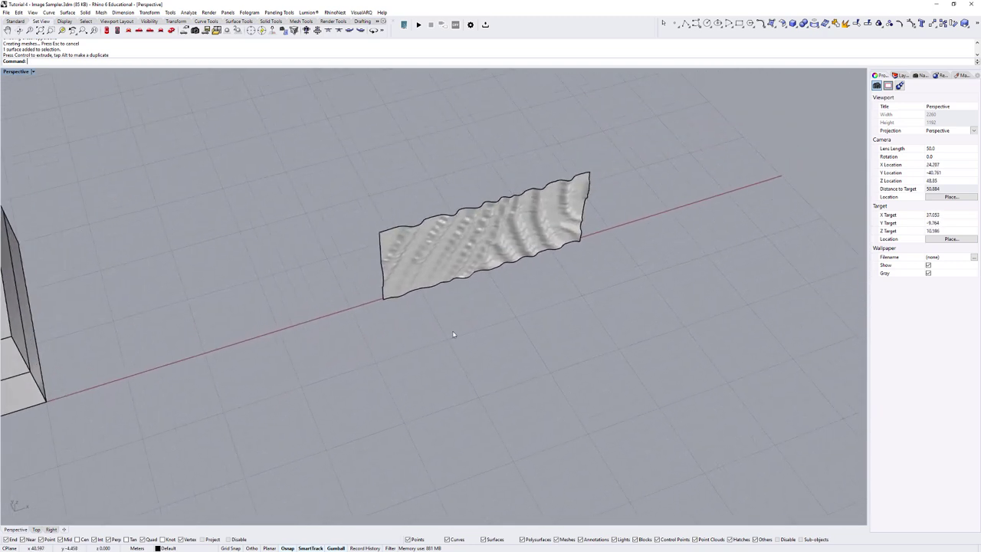
pyautogui.press('Return')
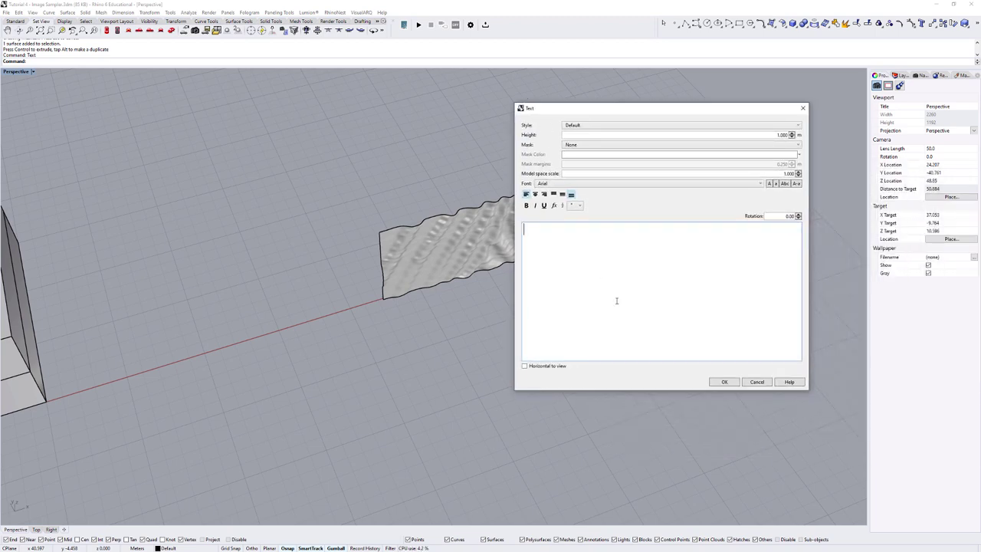
pyautogui.write('ring')
pyautogui.write('ginal Image')
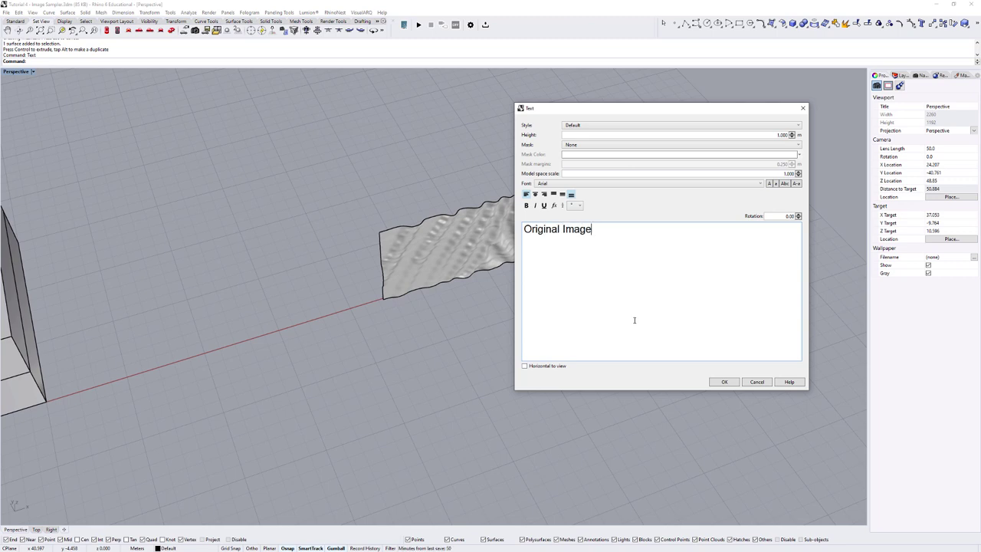
pyautogui.click(723, 383)
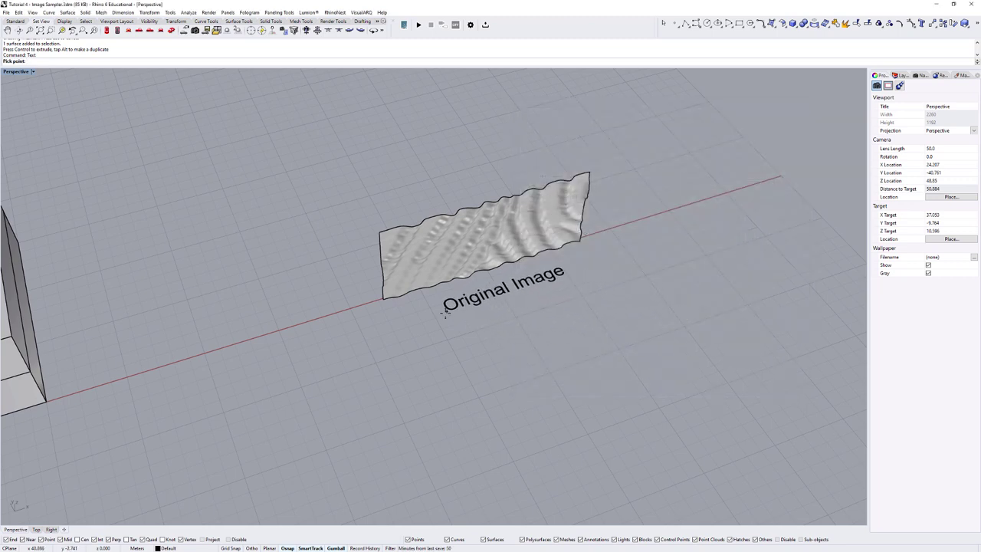
pyautogui.click(444, 318)
# Select the whole building, zoom to it with Zoom Selected, and clear the selection.
pyautogui.scroll(-2, 444, 321)
pyautogui.scroll(-8, 445, 321)
pyautogui.scroll(6, 337, 239)
pyautogui.moveTo(213, 208); pyautogui.dragTo(565, 506)
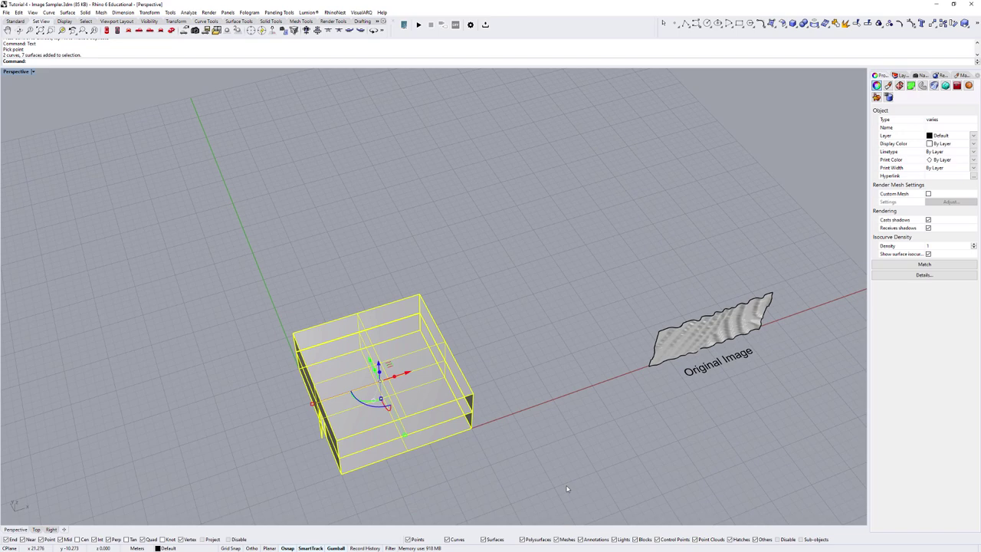
pyautogui.write('zs')
pyautogui.press('Return')
pyautogui.moveTo(572, 472); pyautogui.dragTo(539, 202, button='right')
pyautogui.press('F1')
pyautogui.press('Escape')
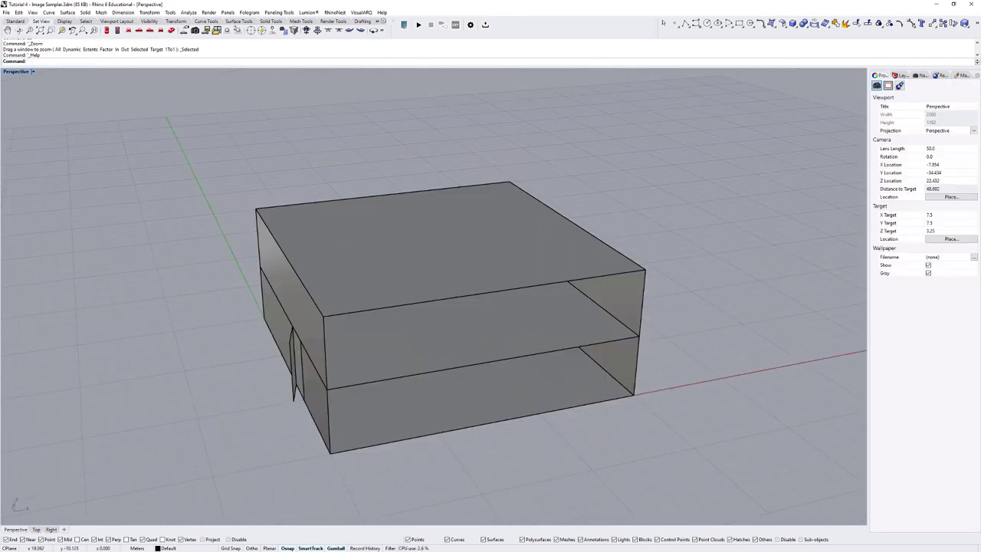
# Switch to Photoshop, duplicate Layer 0 with the original hidden, and apply the layer mask on the copy.
pyautogui.hotkey('alt', 'Tab')
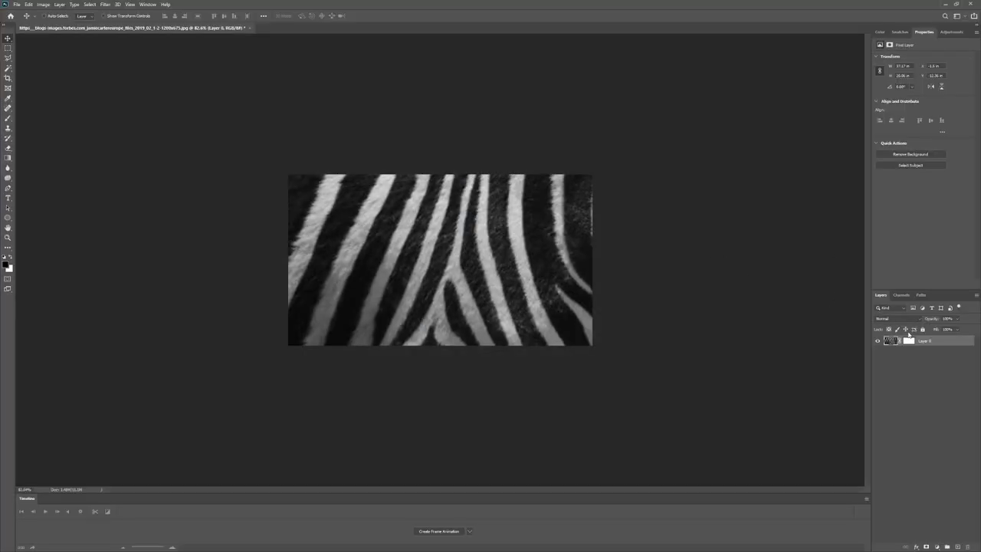
pyautogui.moveTo(889, 347); pyautogui.dragTo(957, 547)
pyautogui.moveTo(905, 342); pyautogui.dragTo(970, 547)
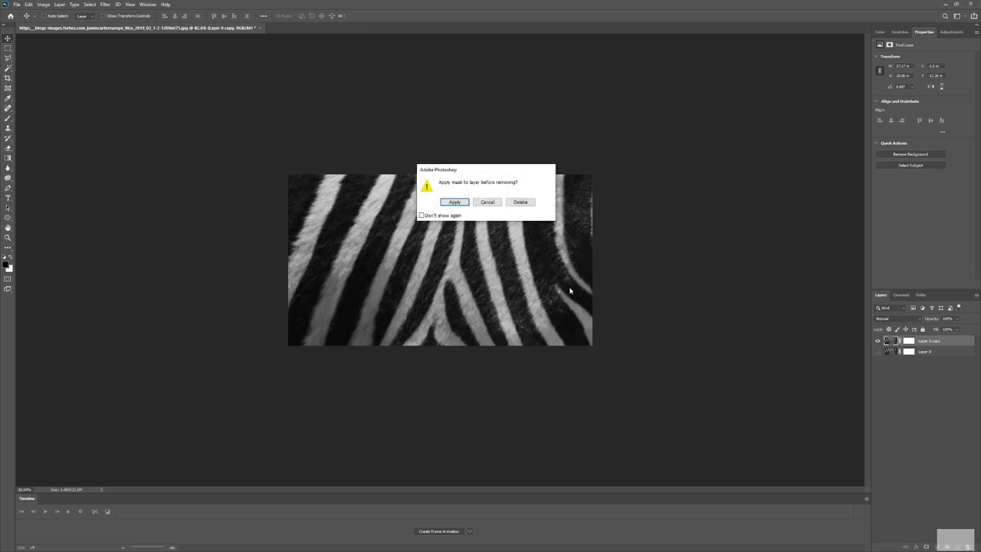
pyautogui.press('Escape')
pyautogui.rightClick(909, 341)
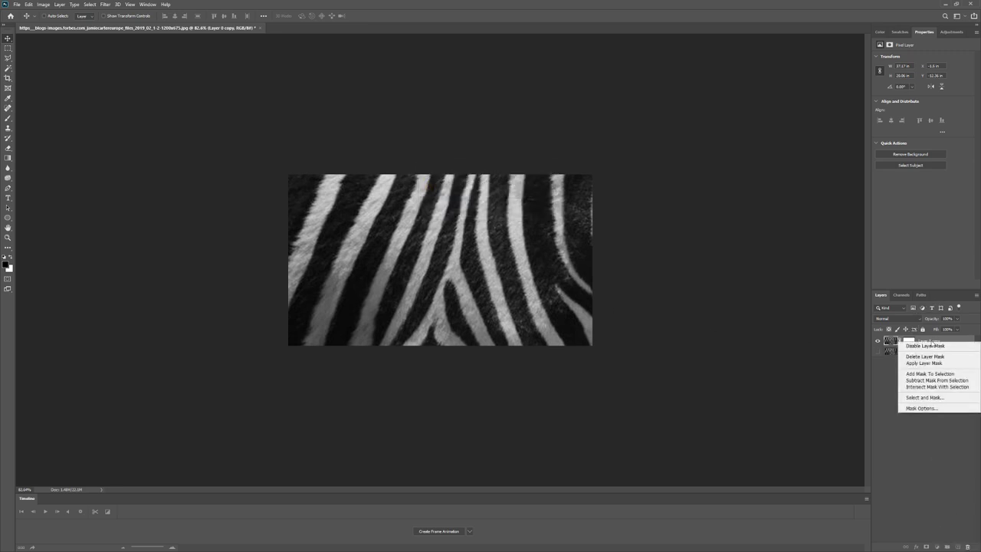
pyautogui.click(922, 358)
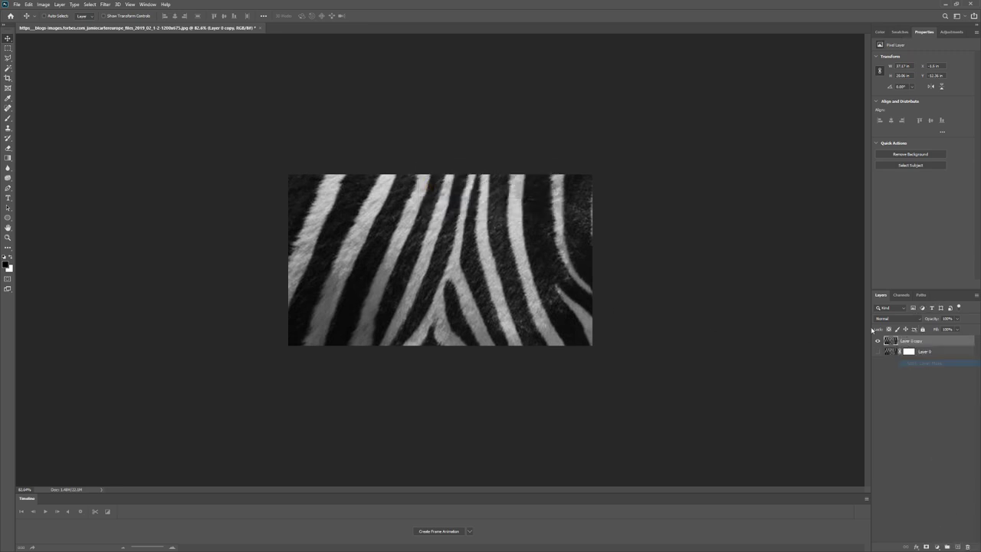
# Apply a Gaussian Blur with a radius of 5 pixels to the Layer 0 copy.
pyautogui.click(103, 4)
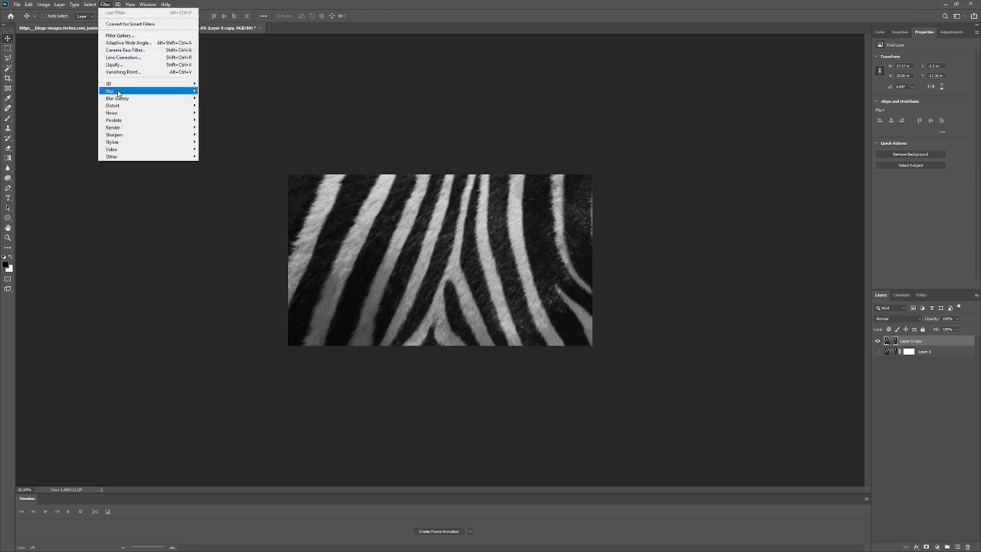
pyautogui.moveTo(120, 92)
pyautogui.click(207, 121)
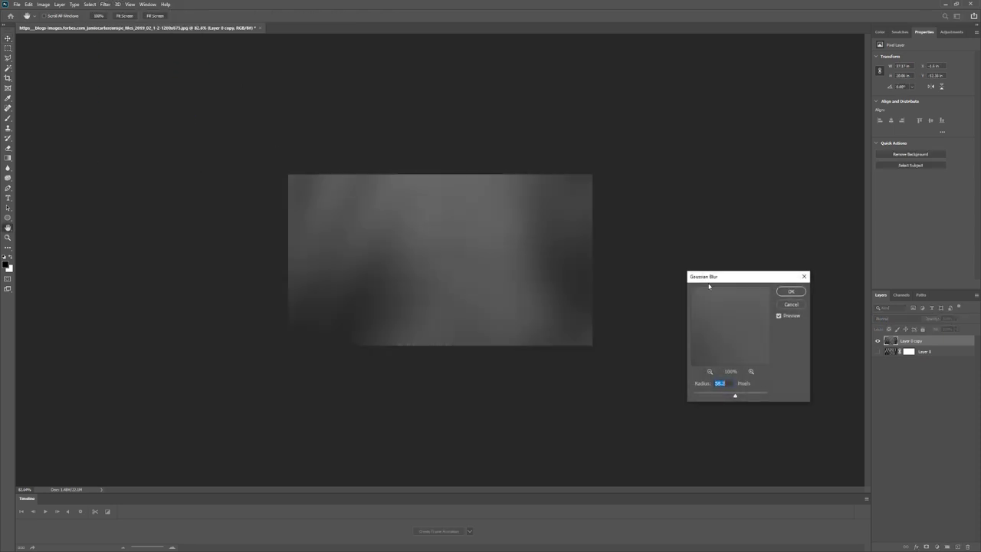
pyautogui.click(701, 394)
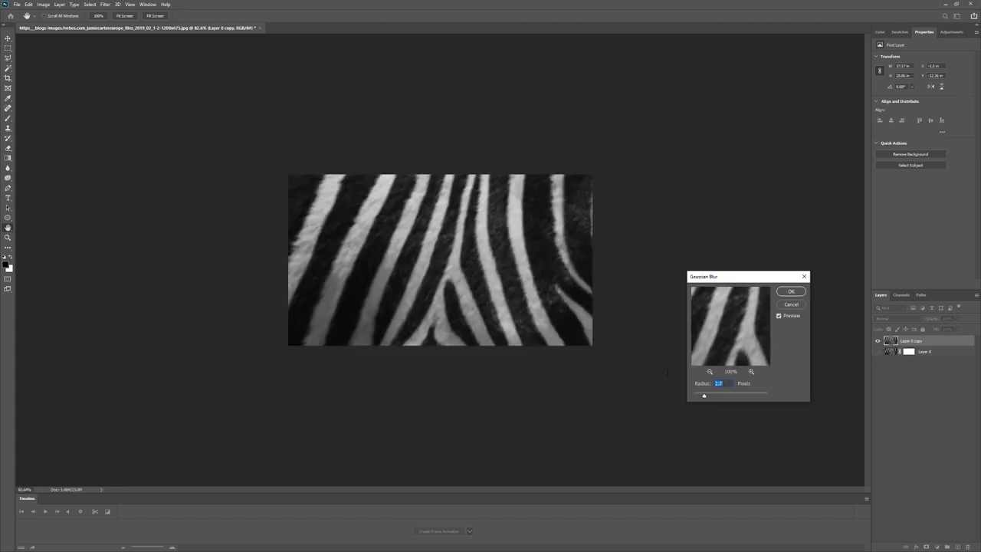
pyautogui.press('Return')
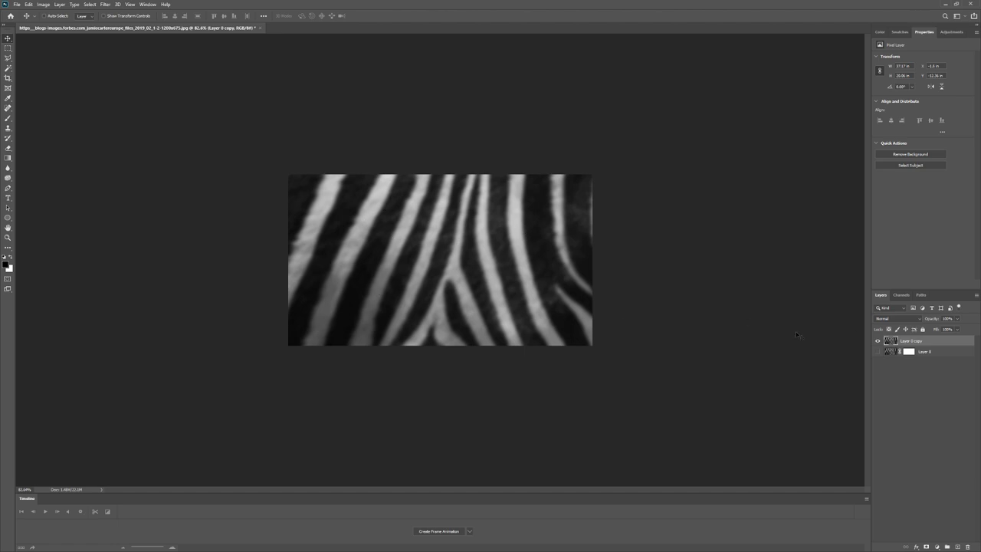
# Save the blurred image to the Desktop as a JPEG named "Image 2 - Gaussian 5".
pyautogui.click(15, 4)
pyautogui.click(77, 96)
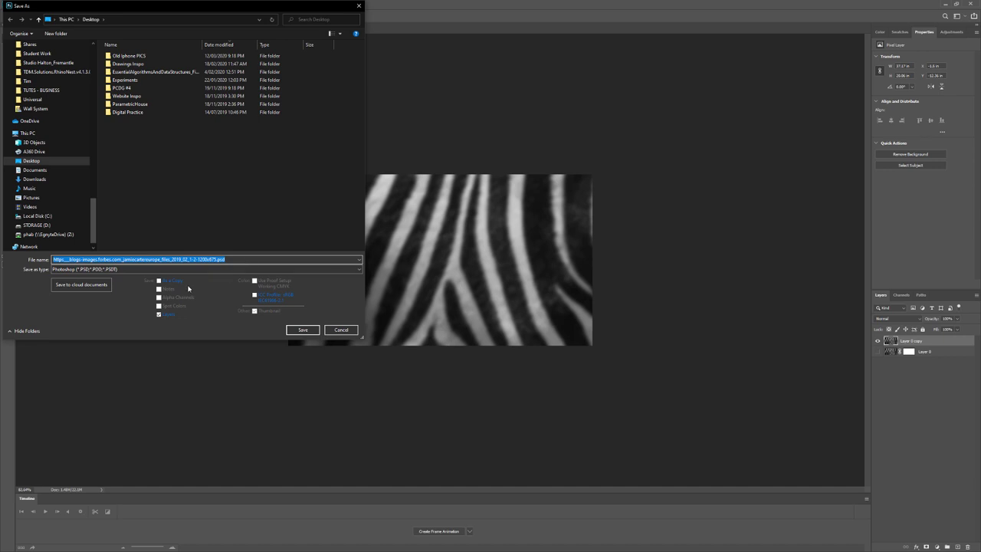
pyautogui.write('Image 2 - Gaussian 5')
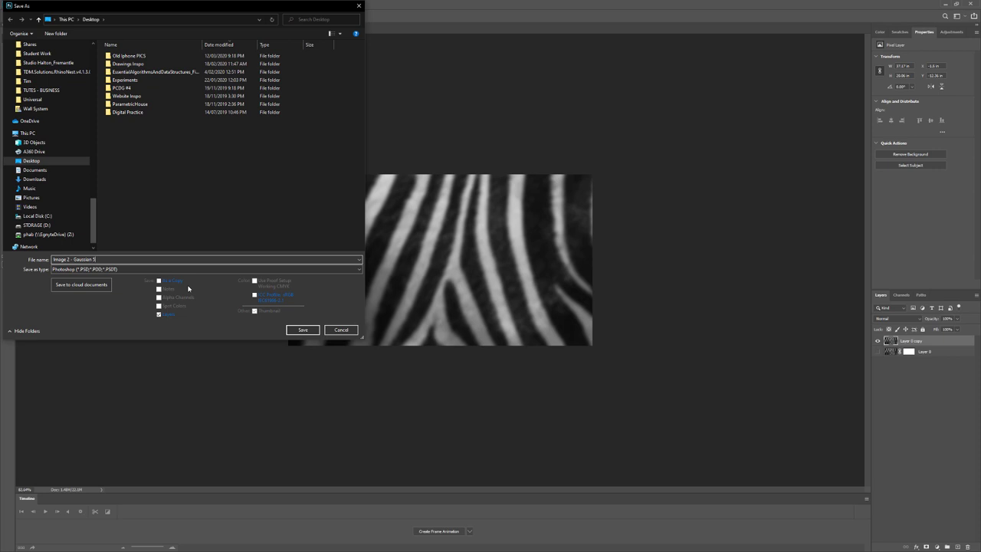
pyautogui.press('Tab')
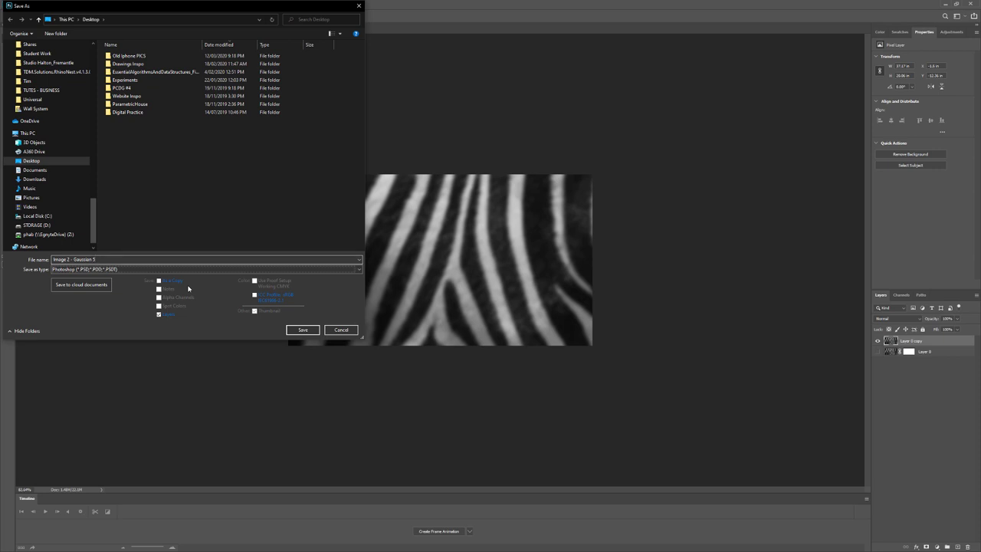
pyautogui.press('j')
pyautogui.press('Return')
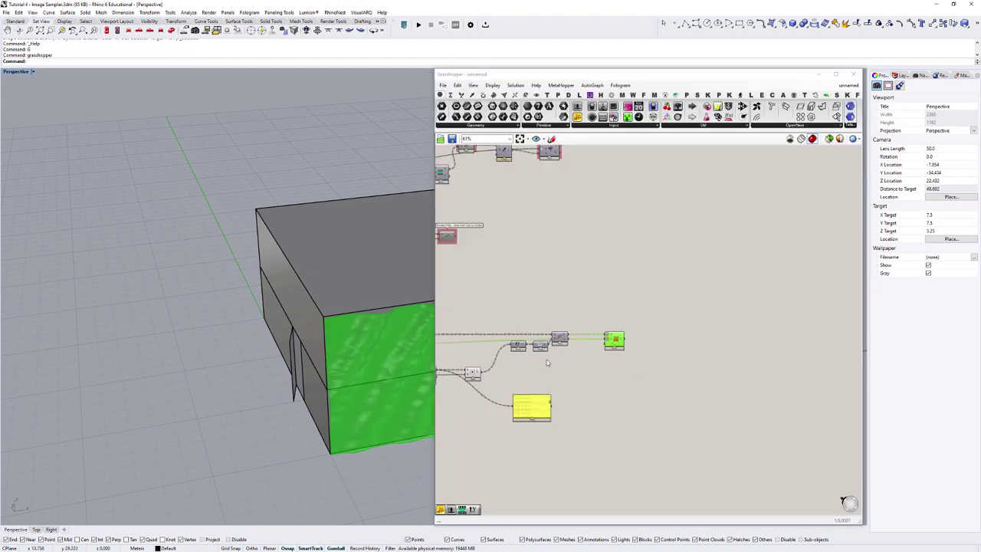
# Load "Image 2 - Gaussian 5.jpg" from the Desktop into the Image Sampler and view the updated facade.
pyautogui.scroll(3, 580, 306)
pyautogui.doubleClick(580, 307)
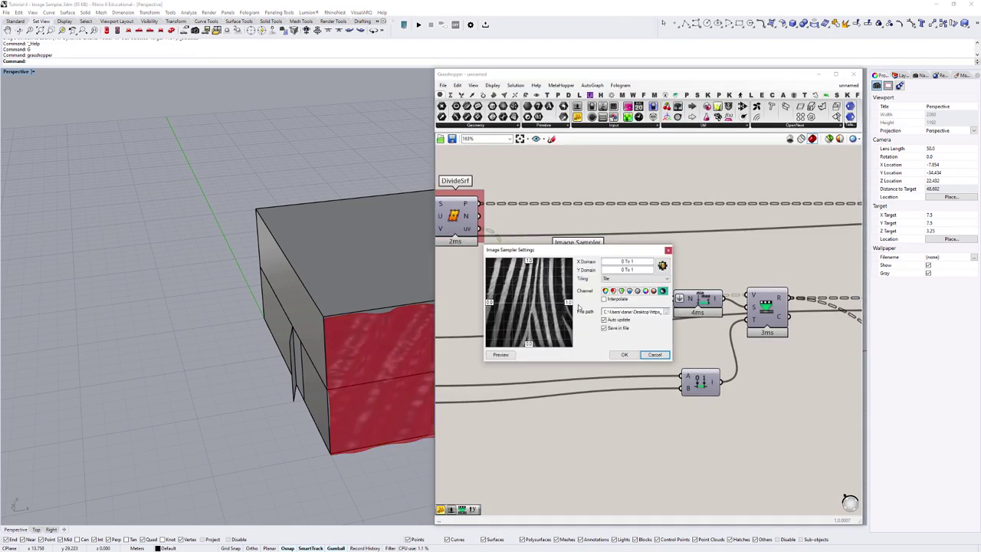
pyautogui.moveTo(548, 256); pyautogui.dragTo(713, 194)
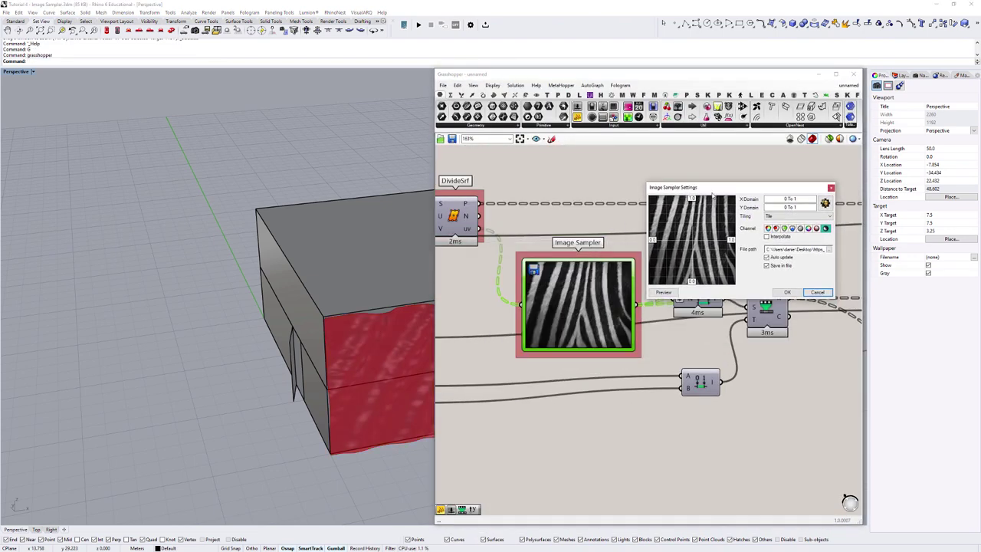
pyautogui.click(829, 250)
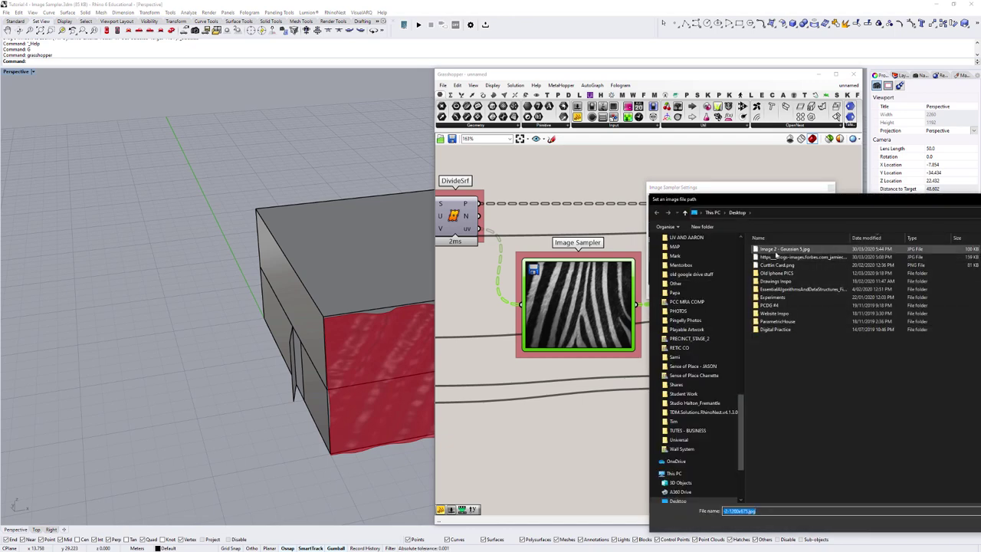
pyautogui.doubleClick(776, 254)
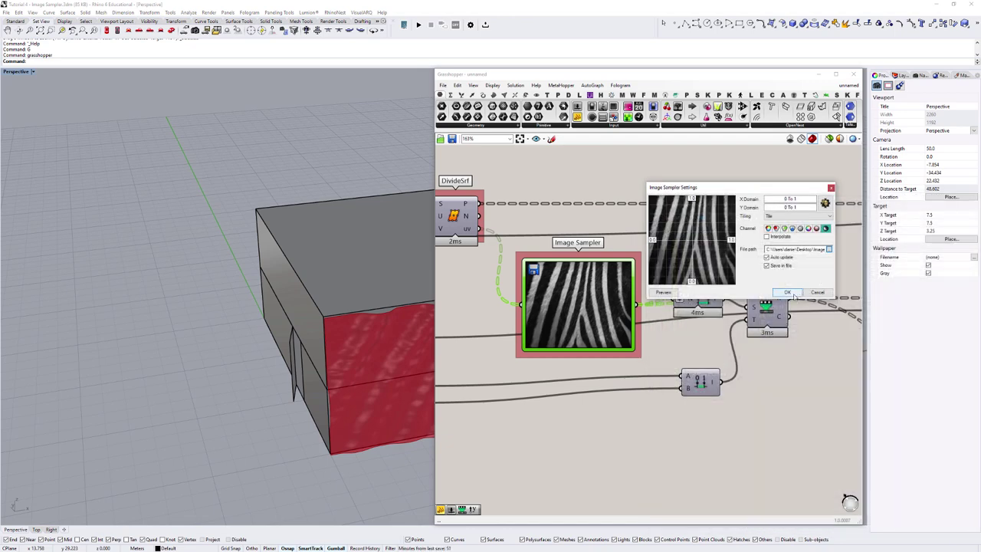
pyautogui.click(790, 293)
pyautogui.keyDown('shift'); pyautogui.moveTo(414, 341); pyautogui.dragTo(281, 249, button='right'); pyautogui.keyUp('shift')
pyautogui.scroll(2, 259, 274)
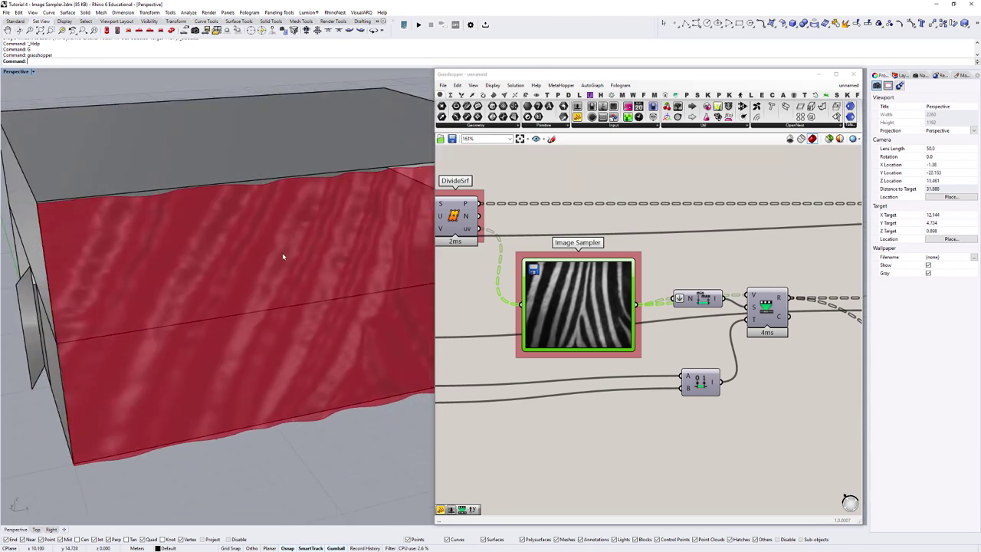
# Bake the final facade surface component of the definition into the Rhino model.
pyautogui.scroll(-4, 786, 286)
pyautogui.moveTo(788, 287); pyautogui.dragTo(548, 297, button='right')
pyautogui.scroll(2, 708, 281)
pyautogui.click(766, 249)
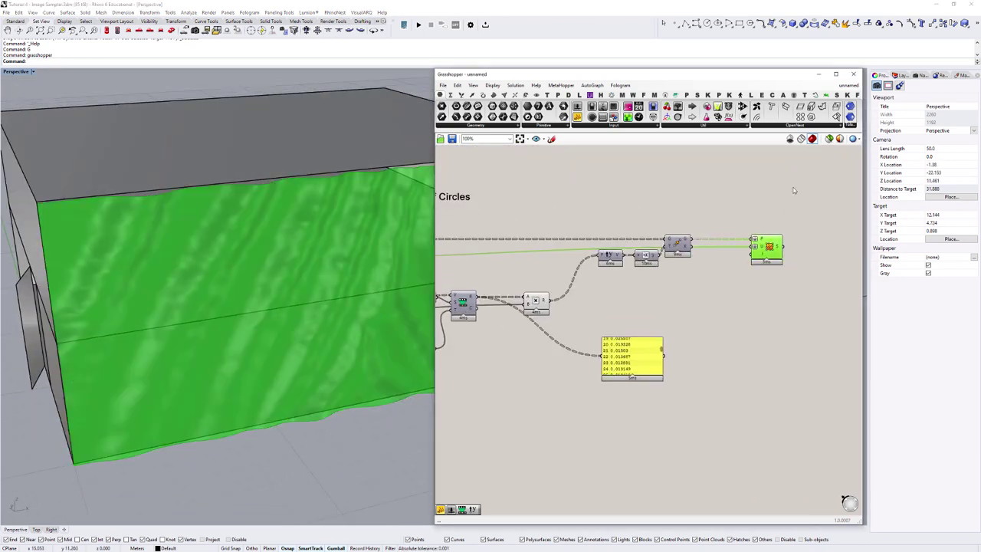
pyautogui.moveTo(793, 186); pyautogui.dragTo(745, 233, button='right')
pyautogui.rightClick(744, 234)
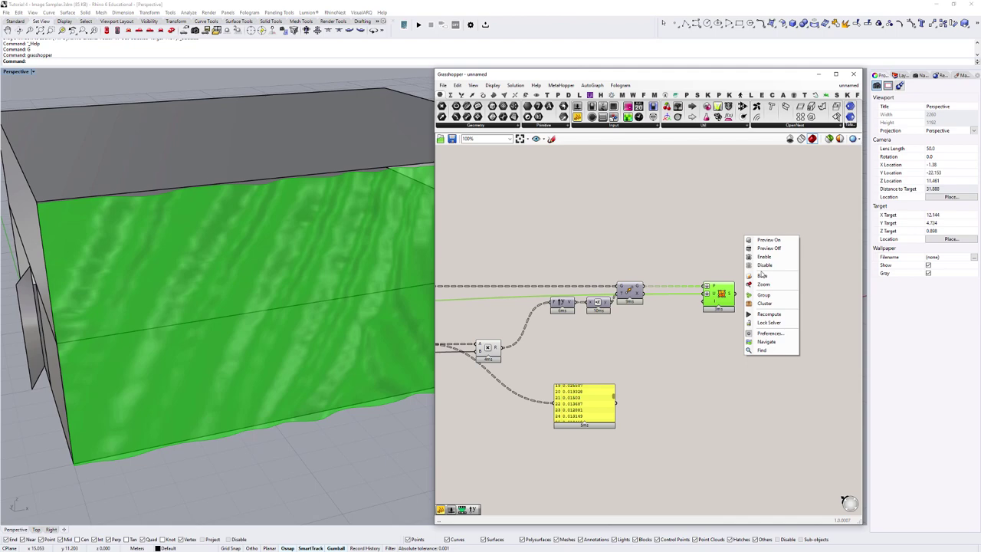
pyautogui.click(747, 282)
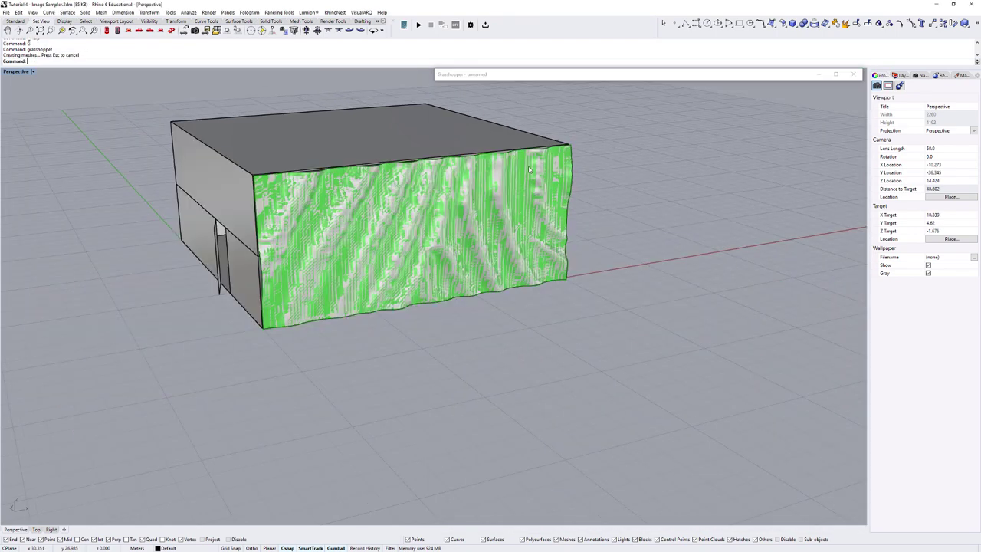
# Move the newly baked surface along the X axis to stand beyond the original-image surface.
pyautogui.scroll(-5, 371, 263)
pyautogui.click(371, 263)
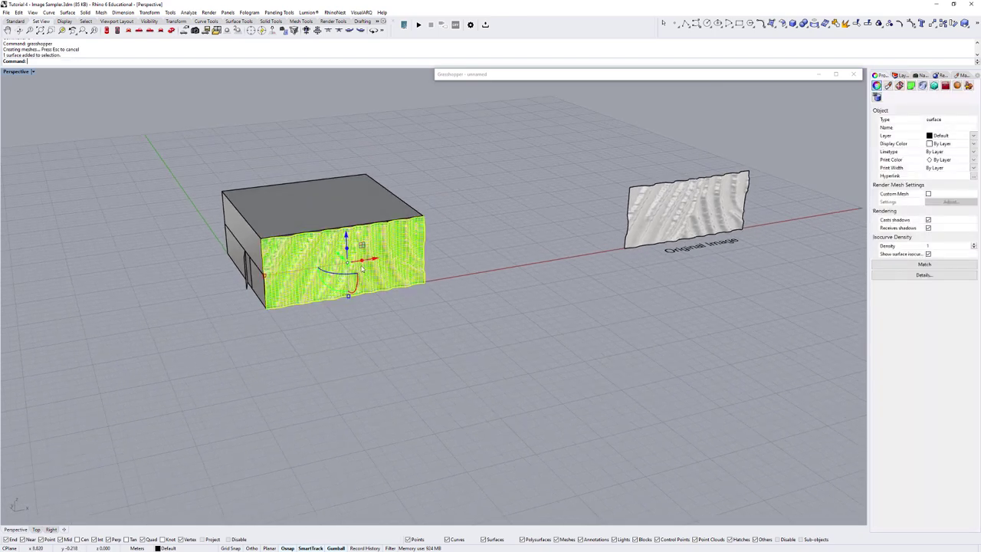
pyautogui.scroll(-5, 372, 265)
pyautogui.keyDown('shift'); pyautogui.moveTo(372, 265); pyautogui.dragTo(258, 329, button='right'); pyautogui.keyUp('shift')
pyautogui.moveTo(259, 329); pyautogui.dragTo(532, 282)
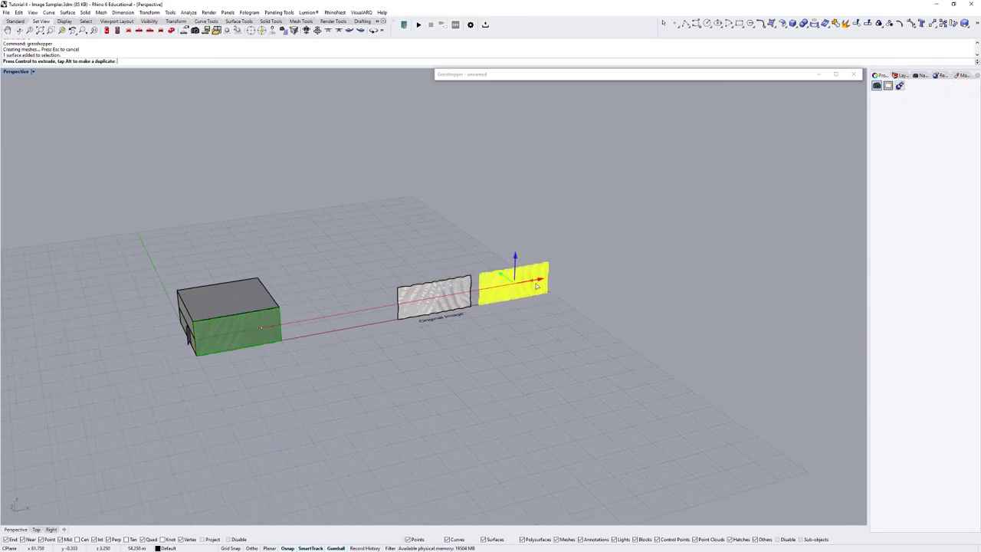
pyautogui.press('Escape')
pyautogui.scroll(14, 524, 292)
pyautogui.scroll(-4, 452, 291)
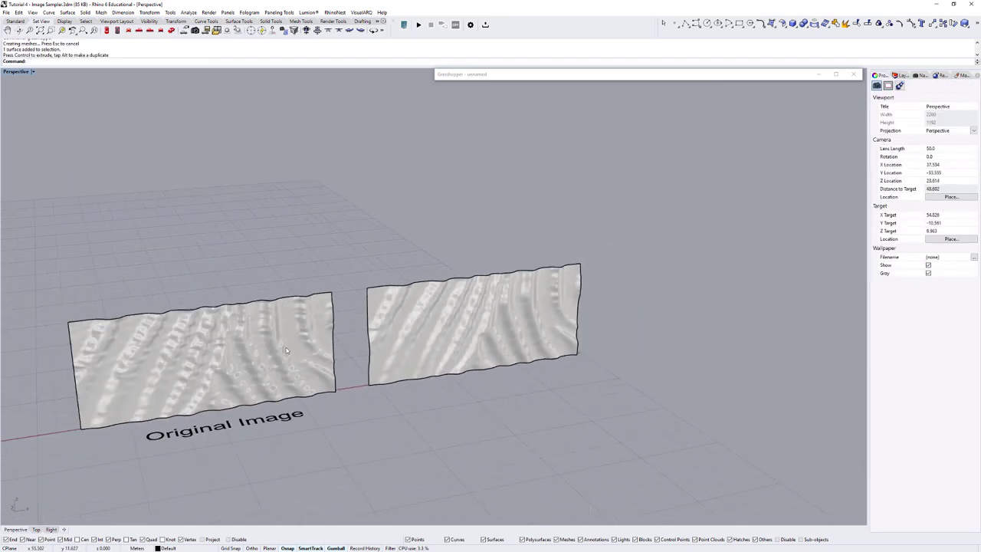
# Duplicate the "Original Image" label along the X axis to the front of the second surface.
pyautogui.click(245, 423)
pyautogui.moveTo(291, 423); pyautogui.dragTo(289, 452, button='right')
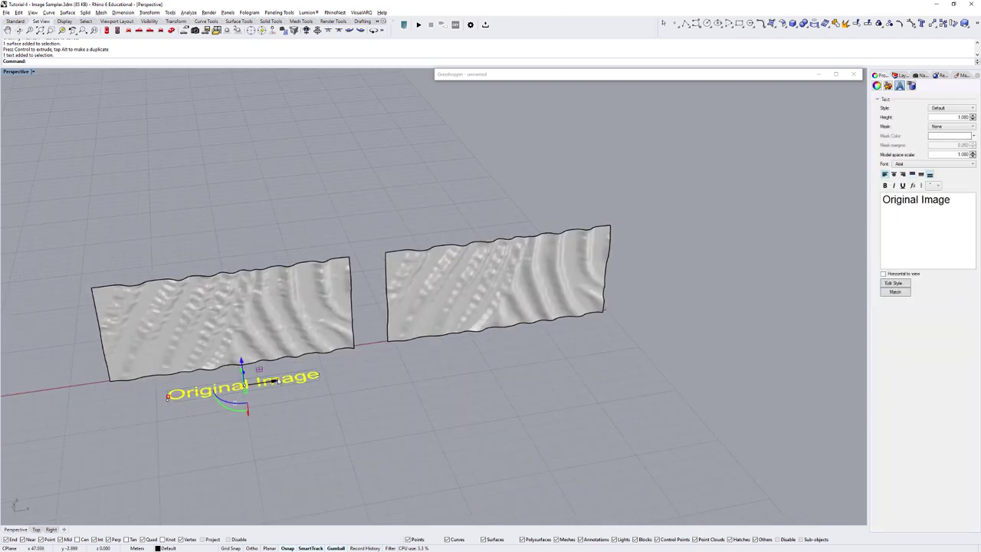
pyautogui.press('alt')
pyautogui.moveTo(273, 380); pyautogui.dragTo(529, 344)
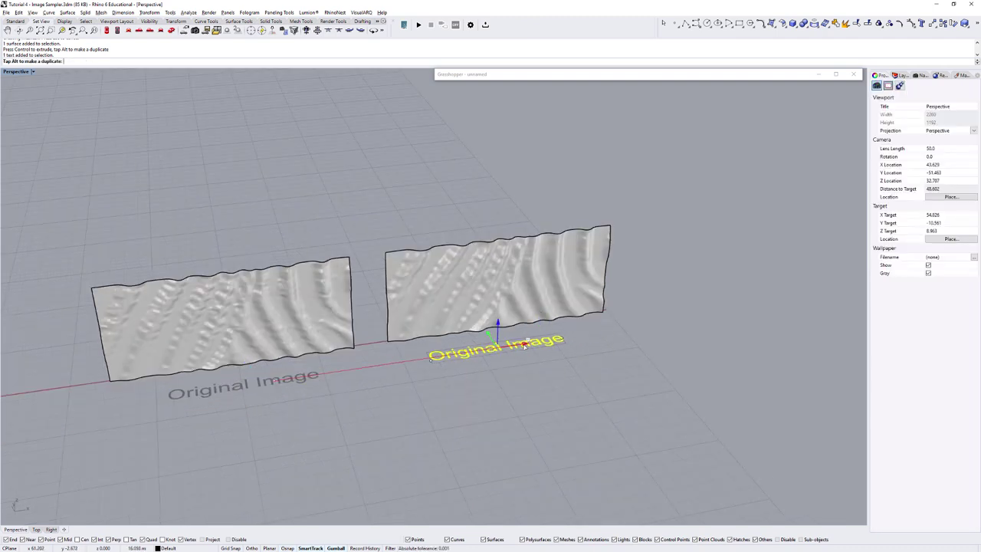
# Change the copied label's text to "Image Two - Gaussian Blur 5".
pyautogui.click(911, 86)
pyautogui.moveTo(919, 200); pyautogui.dragTo(882, 201)
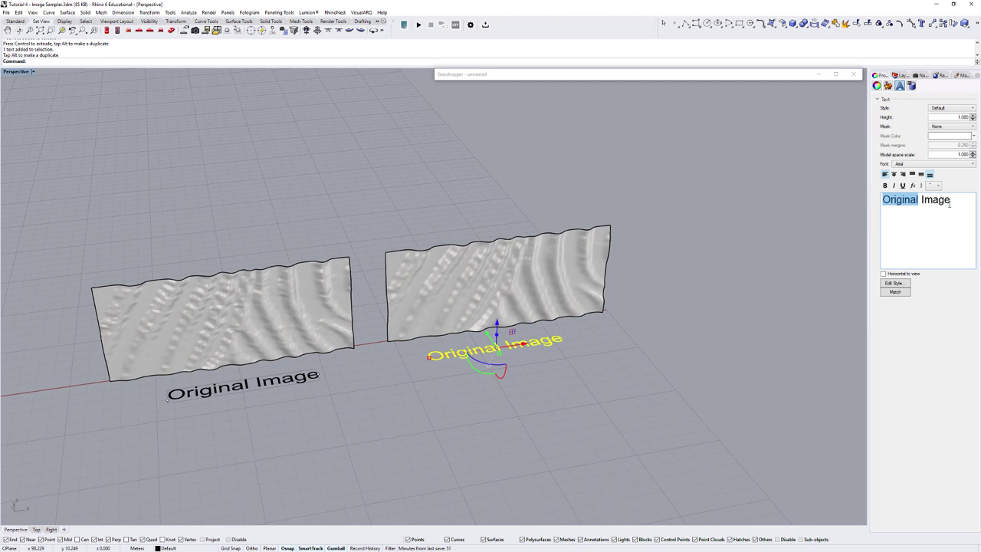
pyautogui.press('Delete')
pyautogui.press('Delete')
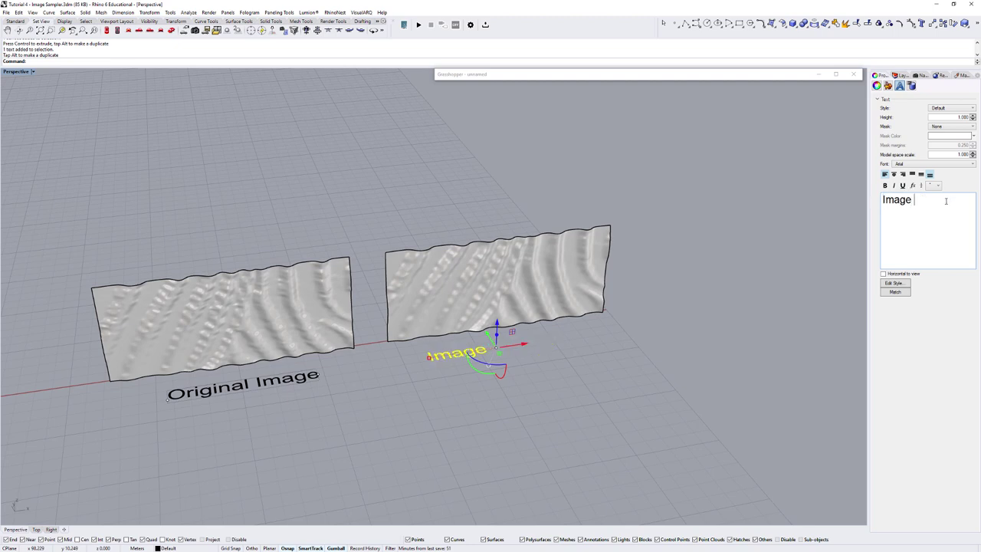
pyautogui.write('Two - Ga')
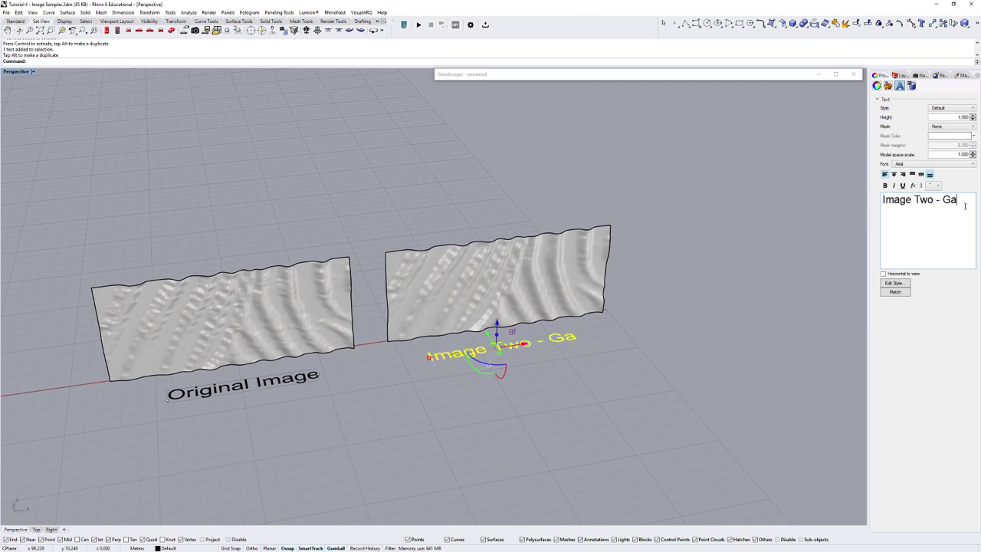
pyautogui.write('ussian Blur 5')
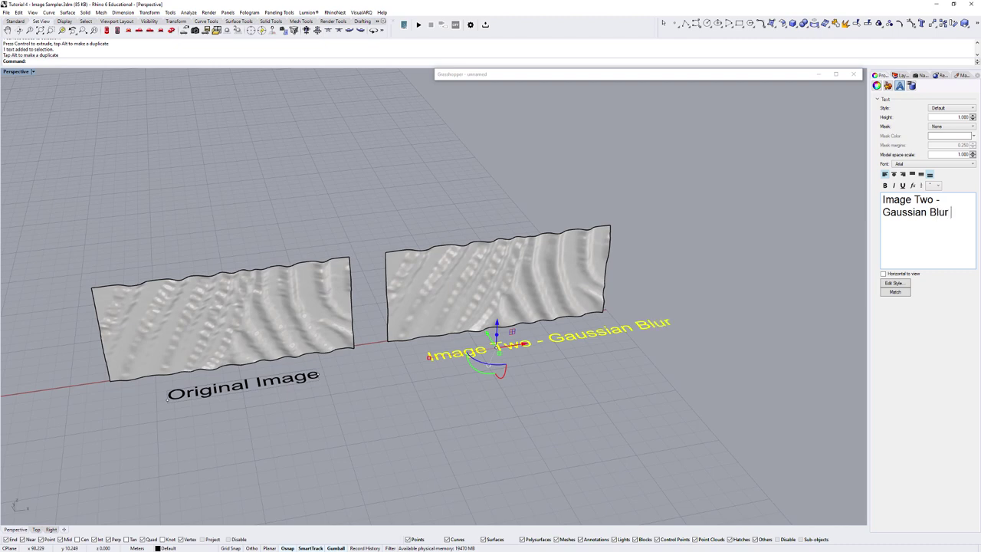
# Remove the hyphen from the second label and put "Gaussian Blur 5" on its own line.
pyautogui.click(949, 198)
pyautogui.press('BackSpace')
pyautogui.press('BackSpace')
pyautogui.press('BackSpace')
pyautogui.press('Return')
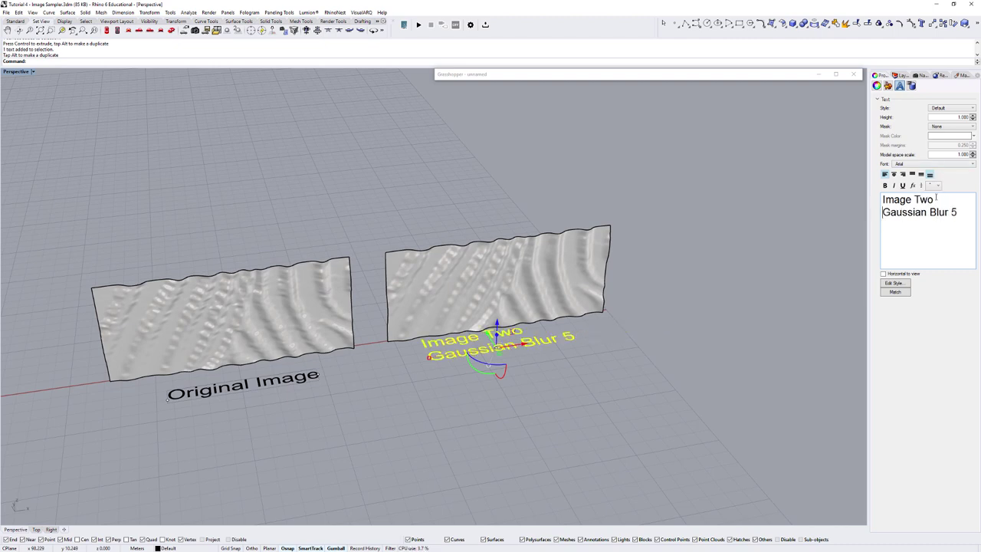
pyautogui.click(635, 389)
# Center-align the text of the "Image Two Gaussian Blur 5" label.
pyautogui.click(526, 347)
pyautogui.moveTo(526, 346); pyautogui.dragTo(475, 316, button='right')
pyautogui.click(476, 316)
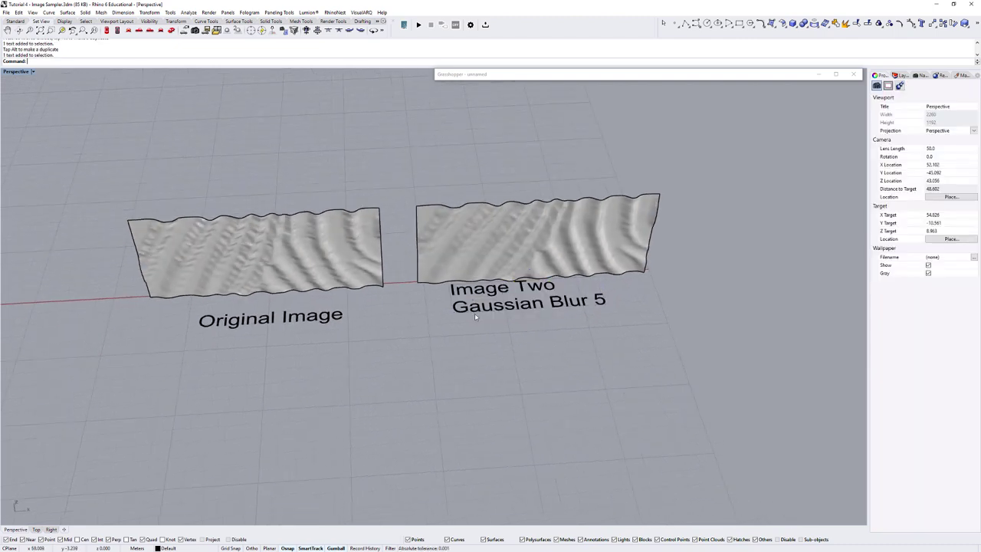
pyautogui.doubleClick(477, 305)
pyautogui.moveTo(583, 110)
pyautogui.mouseDown()
pyautogui.moveTo(606, 101)
pyautogui.moveTo(587, 107)
pyautogui.mouseUp()
pyautogui.click(537, 190)
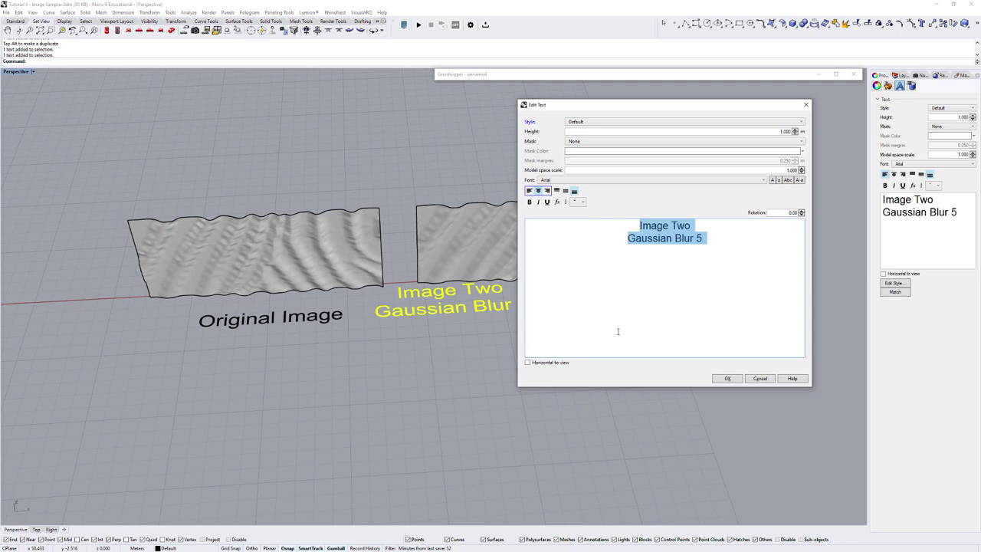
pyautogui.click(727, 378)
# Move the "Image Two Gaussian Blur 5" label so it sits centered in front of the second surface.
pyautogui.click(468, 310)
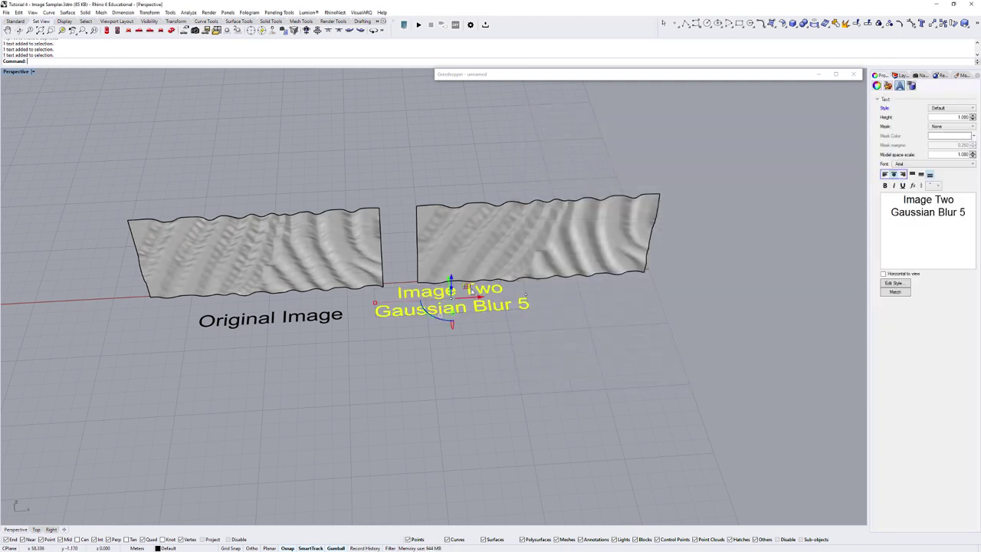
pyautogui.moveTo(448, 278); pyautogui.dragTo(580, 322)
pyautogui.press('Escape')
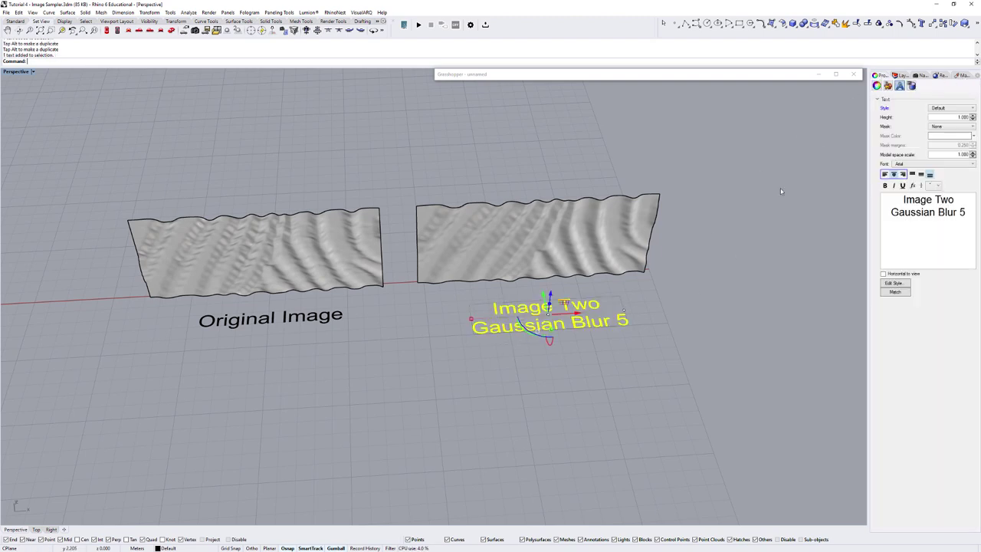
pyautogui.click(564, 305)
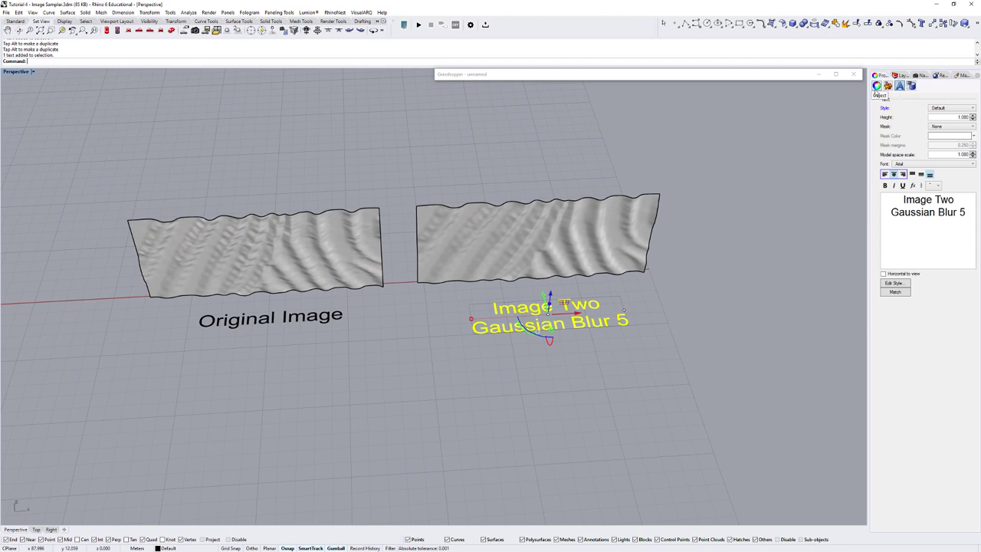
pyautogui.click(877, 86)
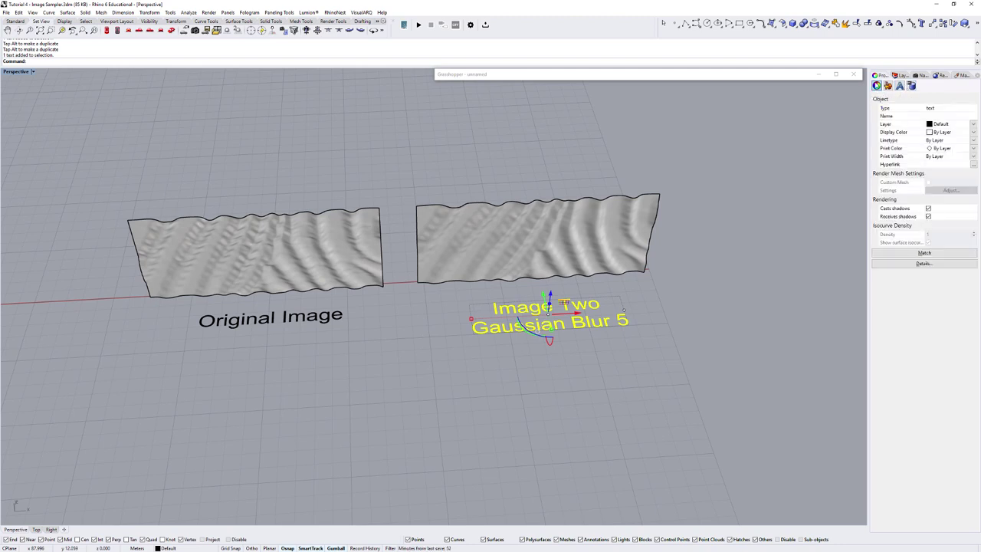
pyautogui.click(900, 85)
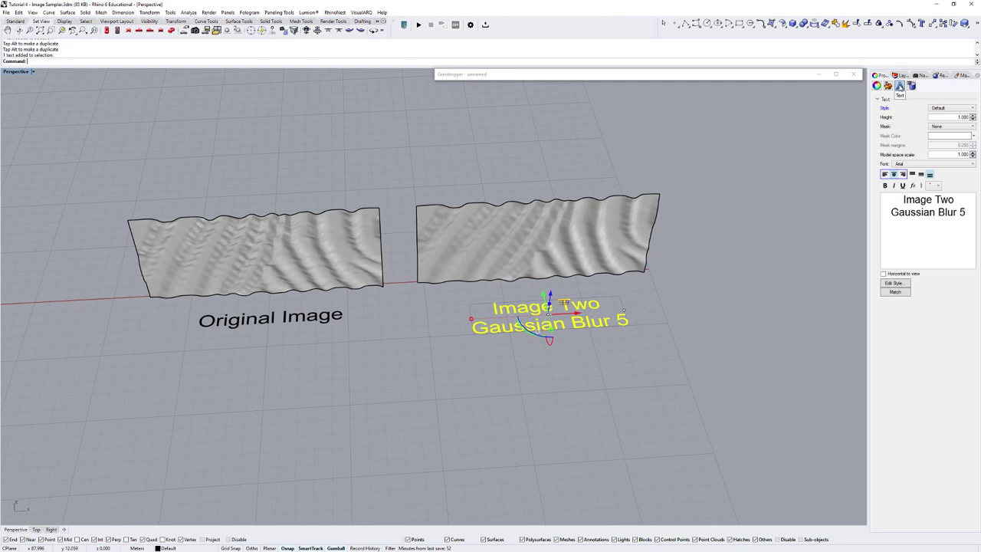
pyautogui.click(653, 366)
pyautogui.scroll(-8, 585, 356)
pyautogui.moveTo(491, 349); pyautogui.dragTo(583, 360, button='right')
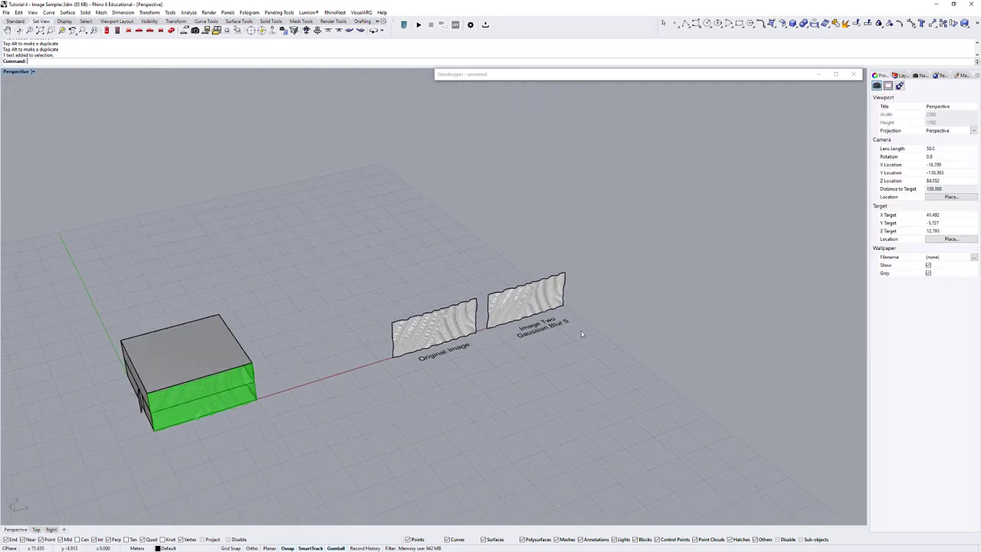
pyautogui.click(511, 76)
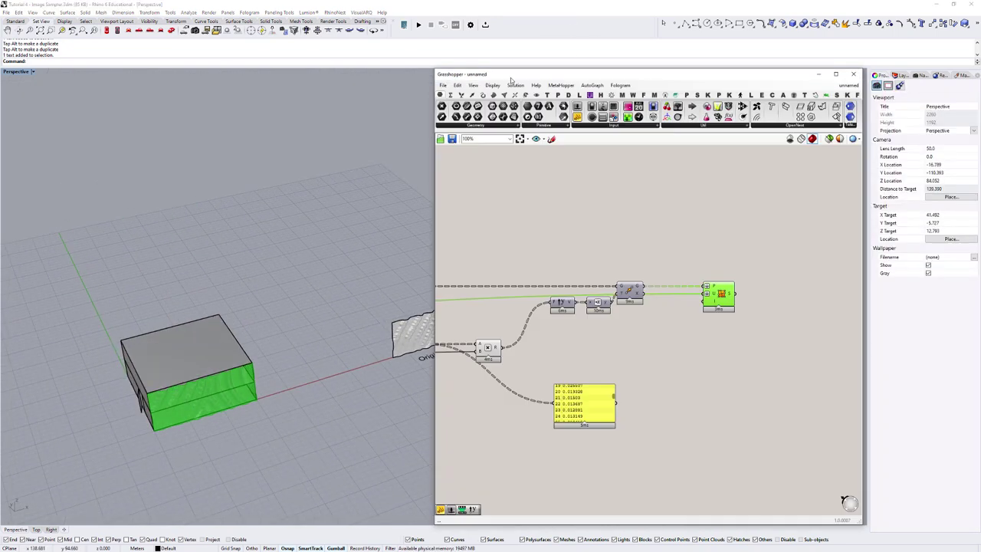
pyautogui.scroll(-5, 720, 320)
pyautogui.scroll(5, 444, 372)
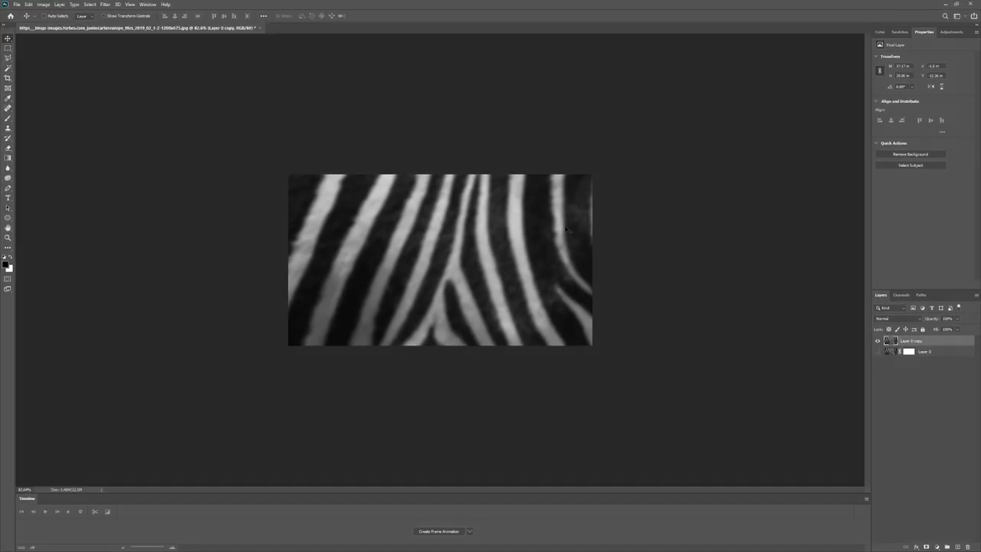
# Switch to Photoshop and rename the Layer 0 copy as "Image 2 - Gaus 5".
pyautogui.doubleClick(910, 341)
pyautogui.write('t')
pyautogui.click(951, 389)
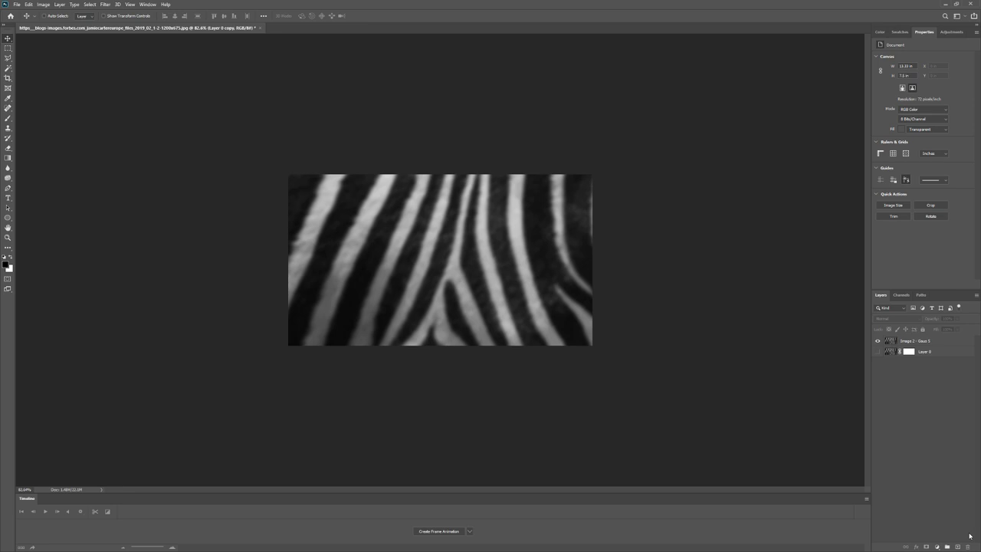
# Hide the Image 2 - Gaus 5 layer, adding and then deleting an empty layer.
pyautogui.click(958, 546)
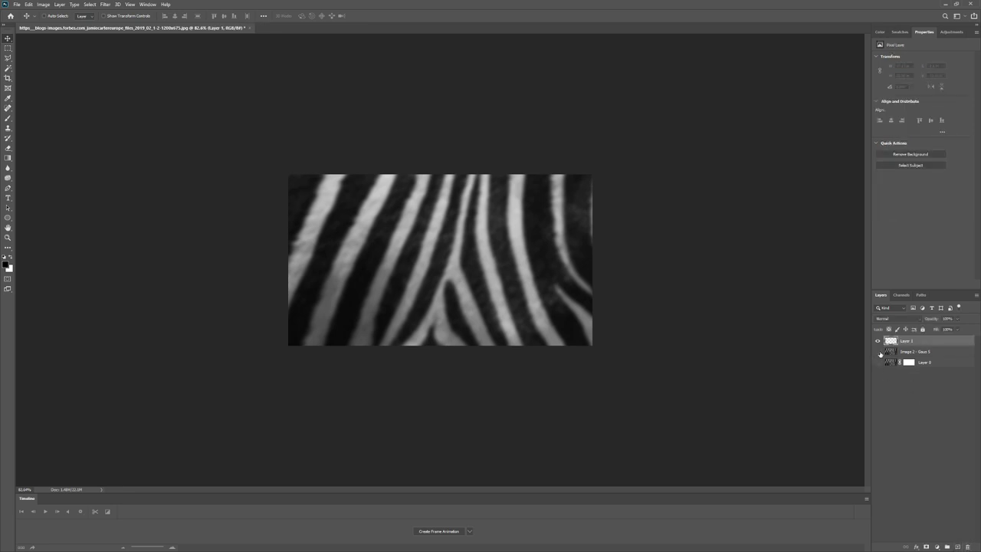
pyautogui.click(878, 351)
pyautogui.moveTo(939, 340); pyautogui.dragTo(967, 547)
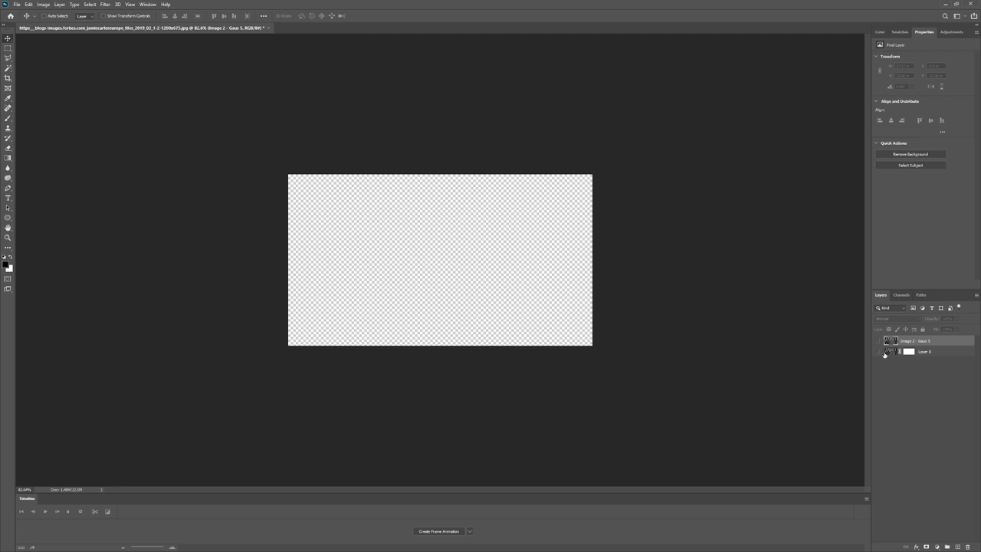
# Apply the layer mask on Layer 0, then duplicate the layer and place the copy uppermost in the stack.
pyautogui.click(887, 352)
pyautogui.rightClick(910, 352)
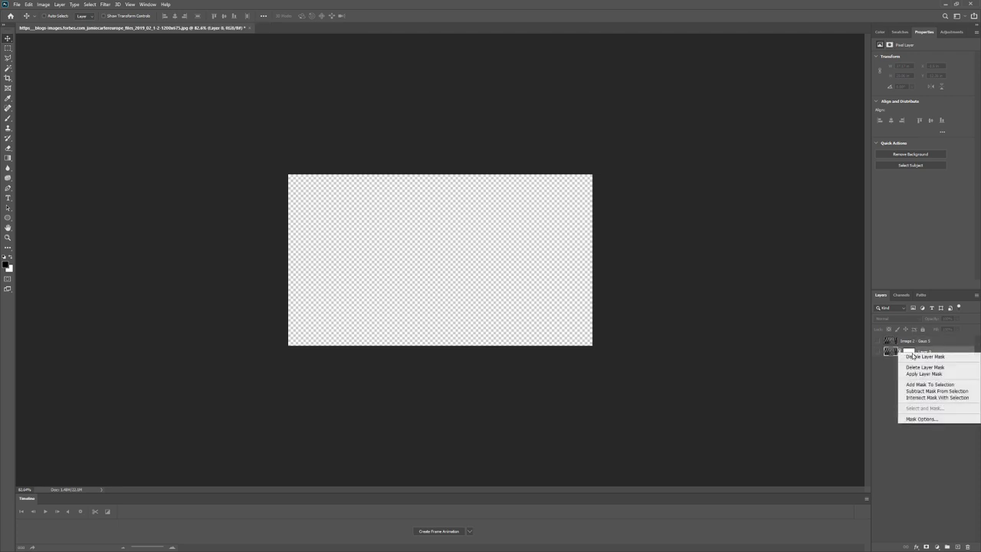
pyautogui.click(920, 373)
pyautogui.moveTo(893, 351); pyautogui.dragTo(958, 546)
pyautogui.moveTo(914, 353); pyautogui.dragTo(917, 338)
# Rename the new Layer 0 copy as "Image 3 - Gaus 50".
pyautogui.rightClick(914, 343)
pyautogui.click(908, 344)
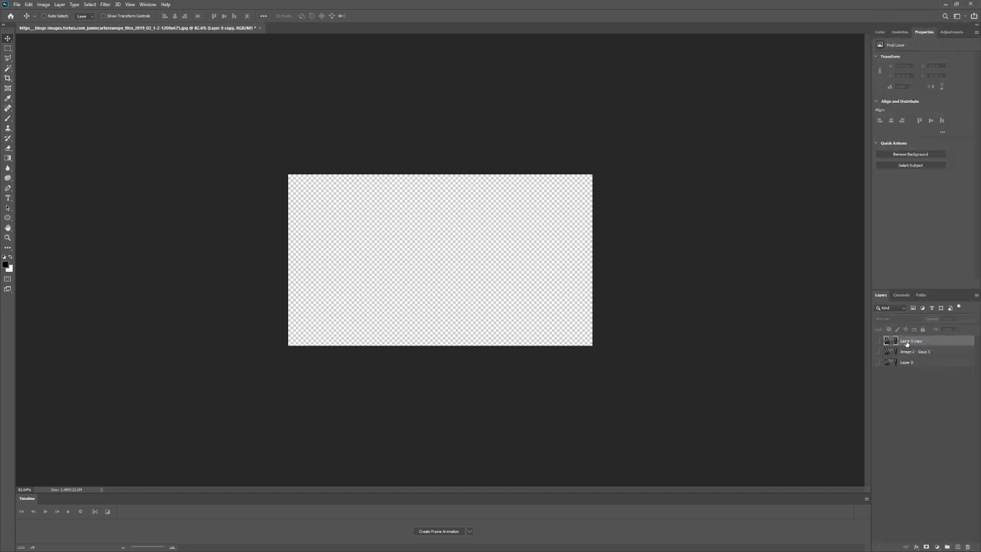
pyautogui.doubleClick(908, 341)
pyautogui.press('Return')
pyautogui.click(824, 340)
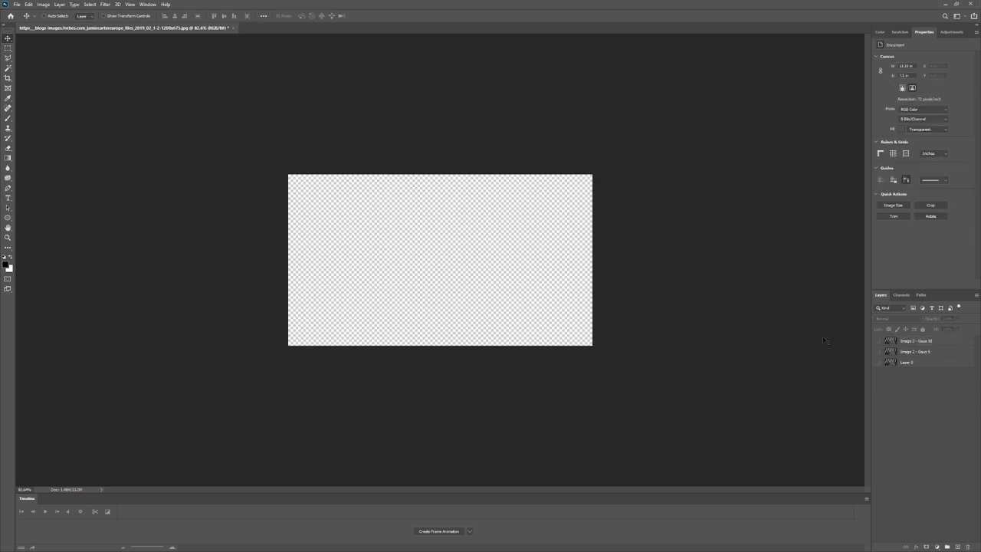
# Show the Image 3 - Gaus 50 layer and apply a much stronger Gaussian Blur to it.
pyautogui.click(878, 341)
pyautogui.click(105, 4)
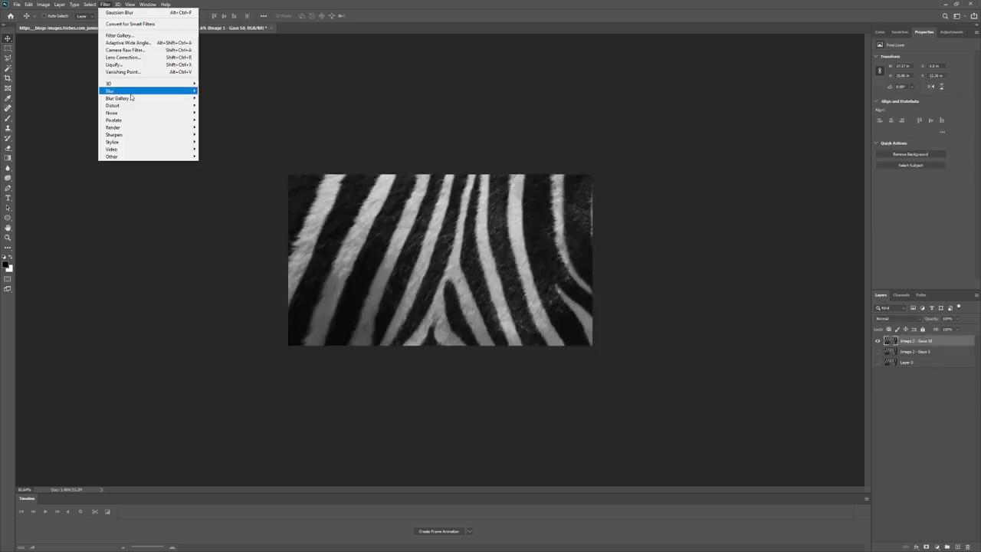
pyautogui.moveTo(178, 93)
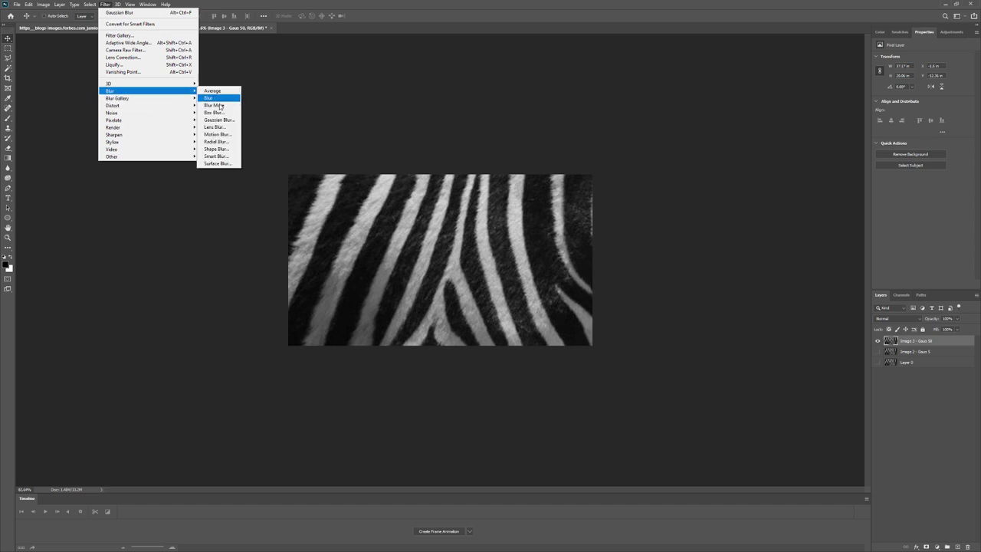
pyautogui.click(219, 119)
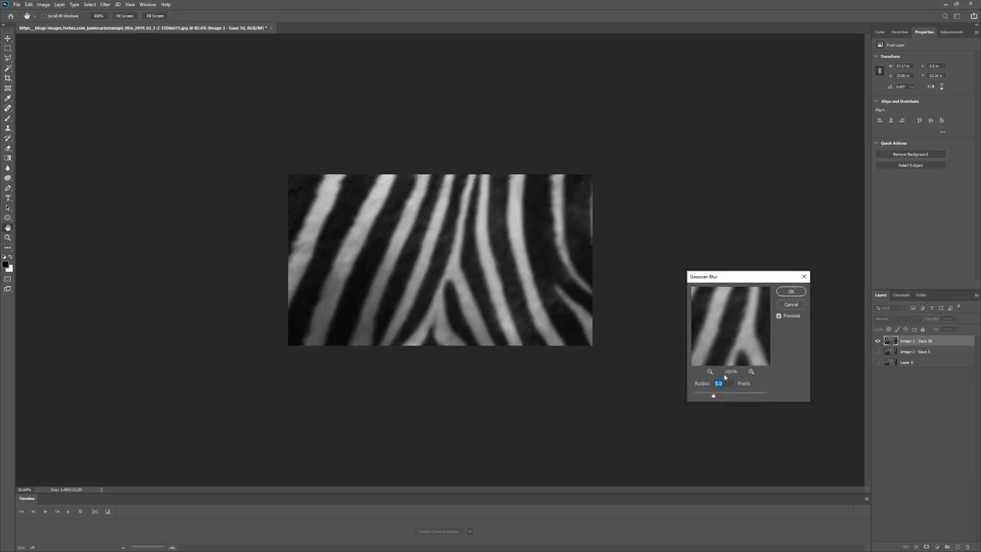
pyautogui.press('Return')
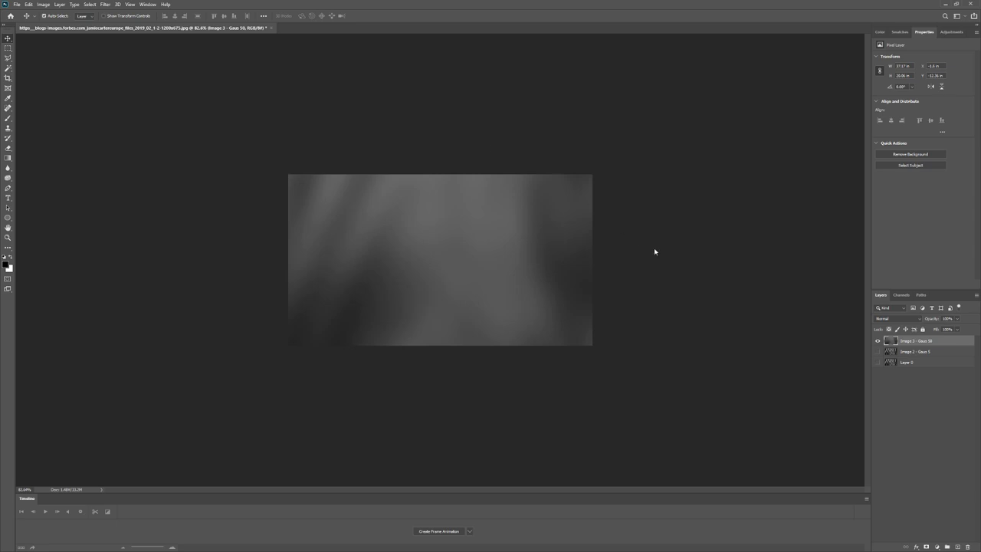
# Save the blurred image to the Desktop as a JPEG named Image 3 - Gaussian 50.jpg.
pyautogui.hotkey('ctrl', 'shift', 's')
pyautogui.moveTo(180, 2); pyautogui.dragTo(596, 60)
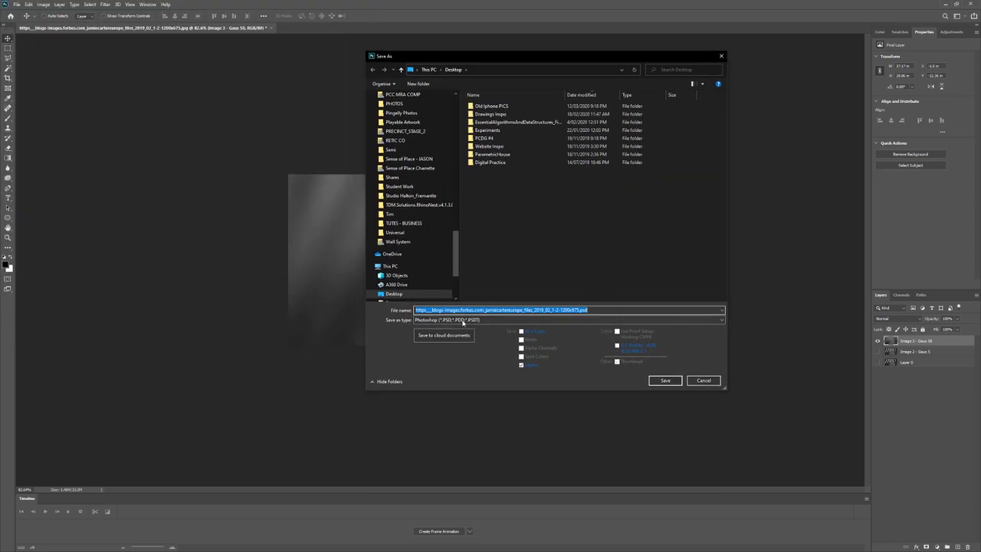
pyautogui.click(463, 320)
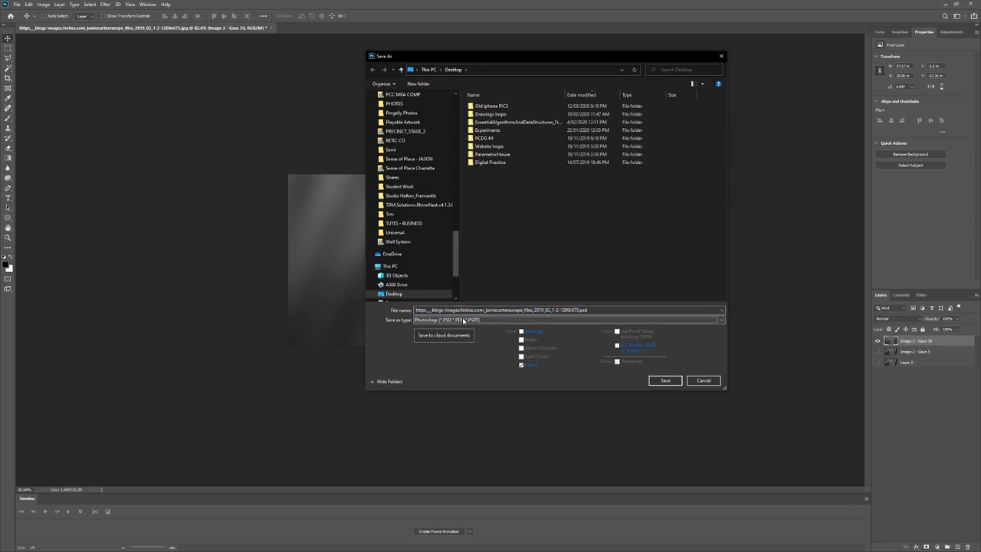
pyautogui.press('j')
pyautogui.click(493, 108)
pyautogui.click(456, 310)
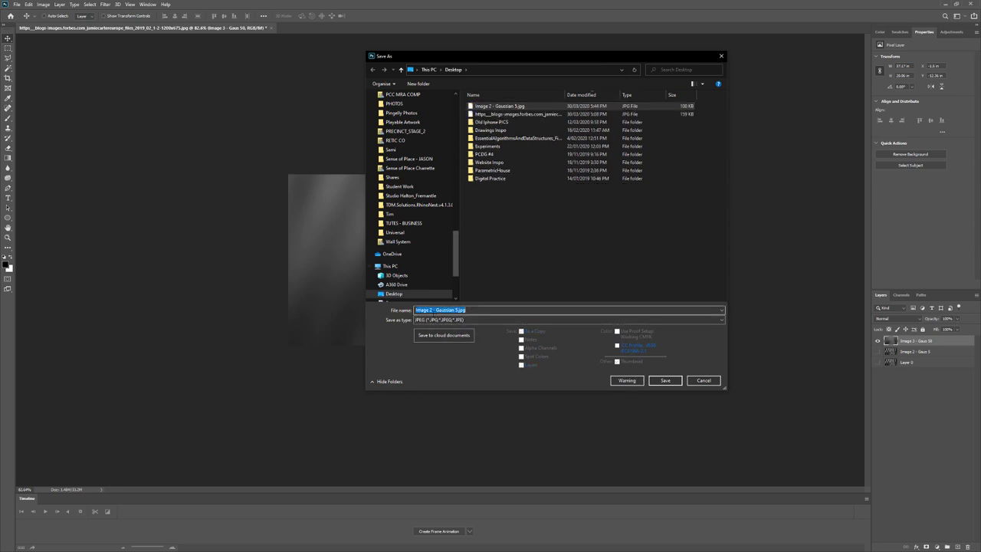
pyautogui.click(434, 310)
pyautogui.press('BackSpace')
pyautogui.write('4')
pyautogui.press('BackSpace')
pyautogui.write('3')
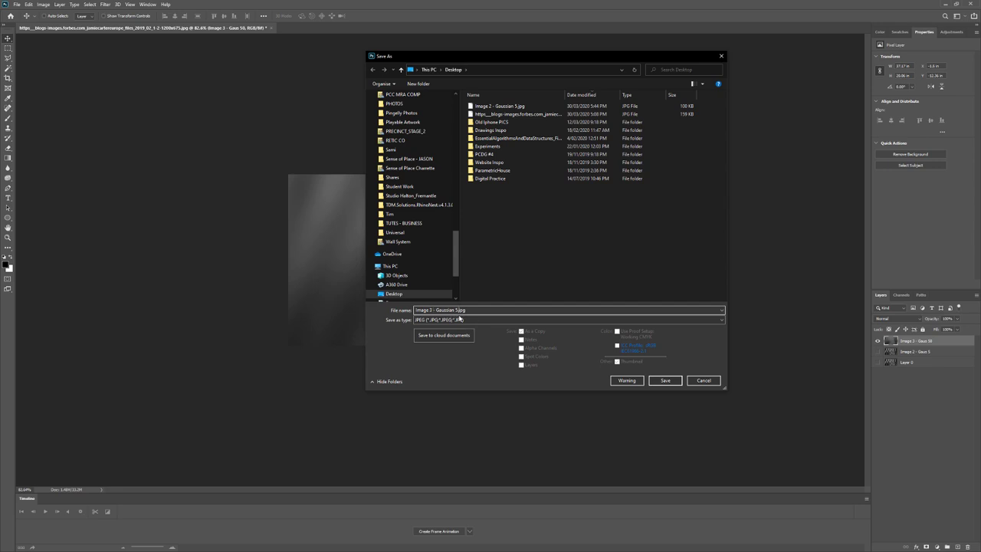
pyautogui.press('Return')
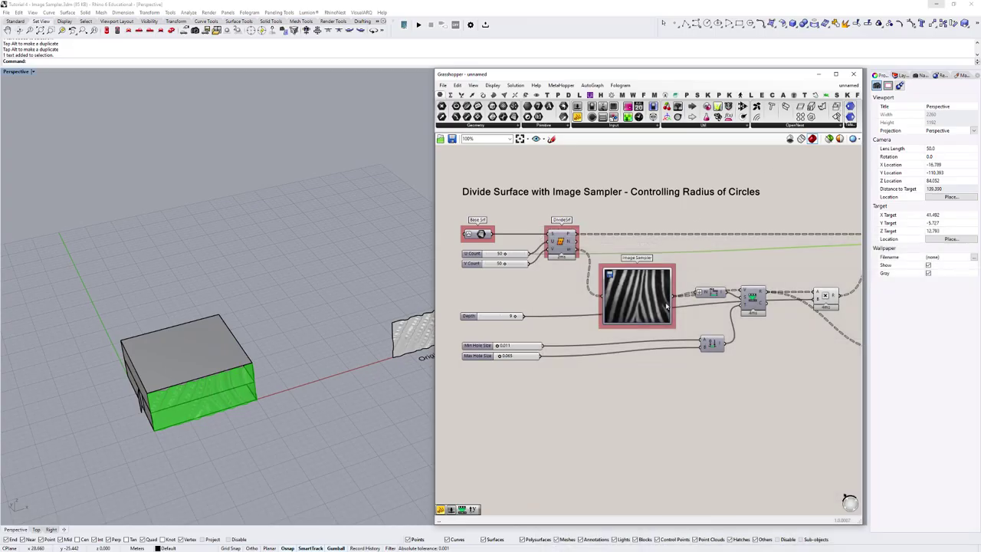
# Switch to Grasshopper in Rhino and load Image 3 - Gaussian 50.jpg into the Image Sampler.
pyautogui.doubleClick(667, 307)
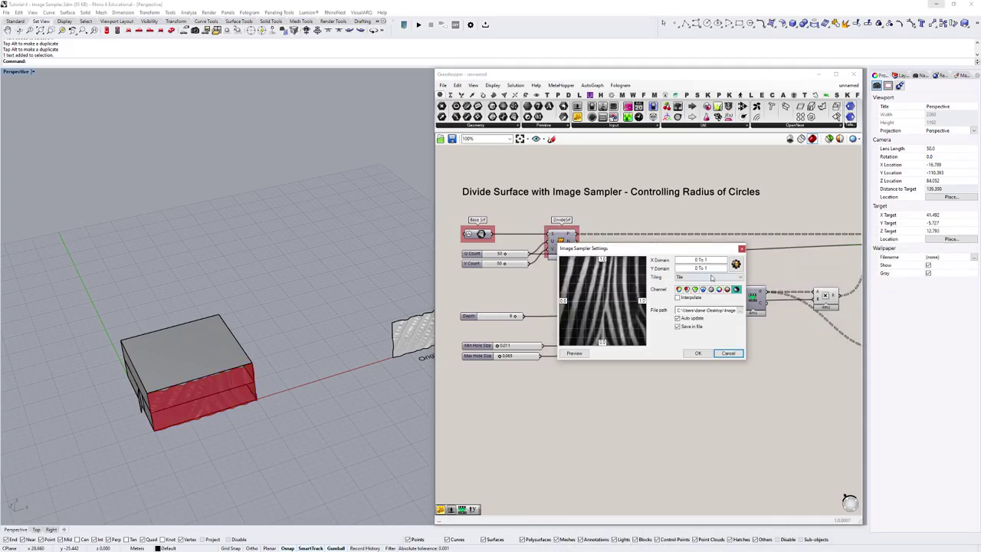
pyautogui.click(739, 310)
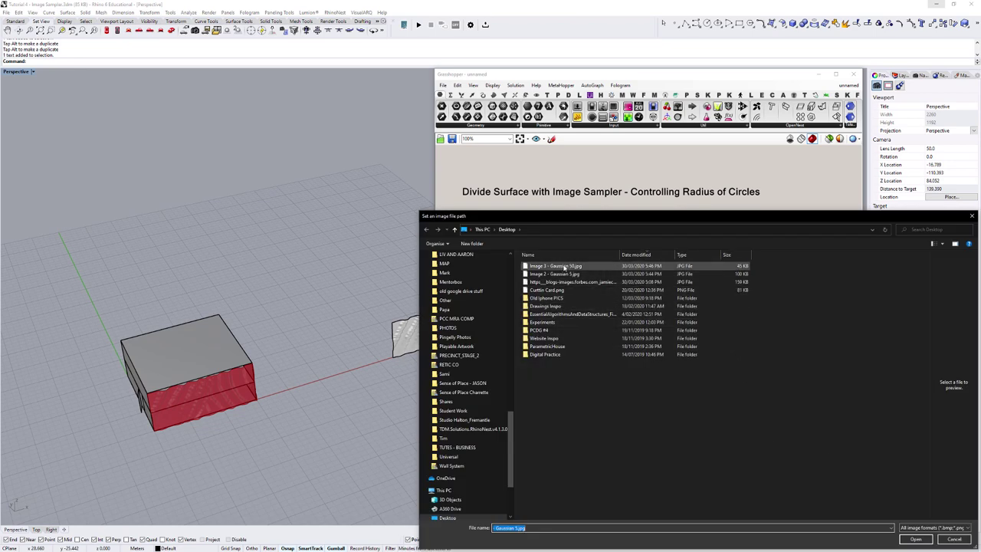
pyautogui.doubleClick(564, 268)
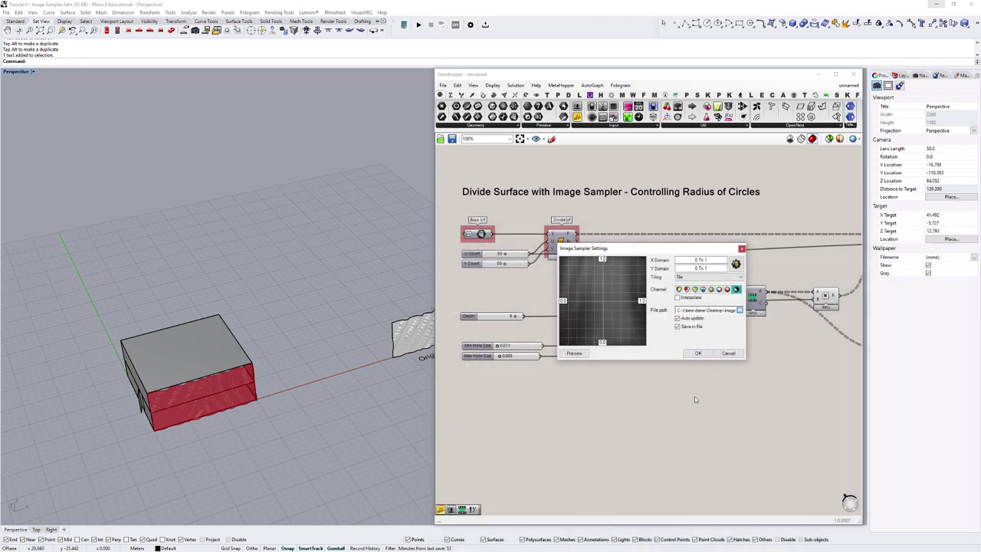
pyautogui.click(697, 353)
# Bake the surface-from-points component at the end of the Image Sampler definition into the Rhino model.
pyautogui.scroll(-3, 702, 353)
pyautogui.moveTo(794, 339); pyautogui.dragTo(663, 326, button='right')
pyautogui.scroll(6, 540, 295)
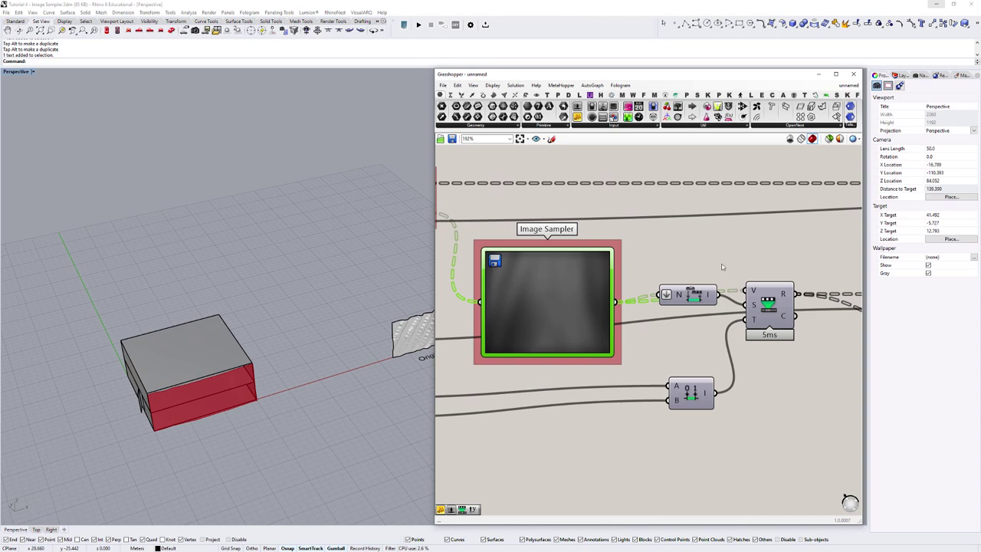
pyautogui.scroll(-3, 683, 330)
pyautogui.scroll(5, 284, 407)
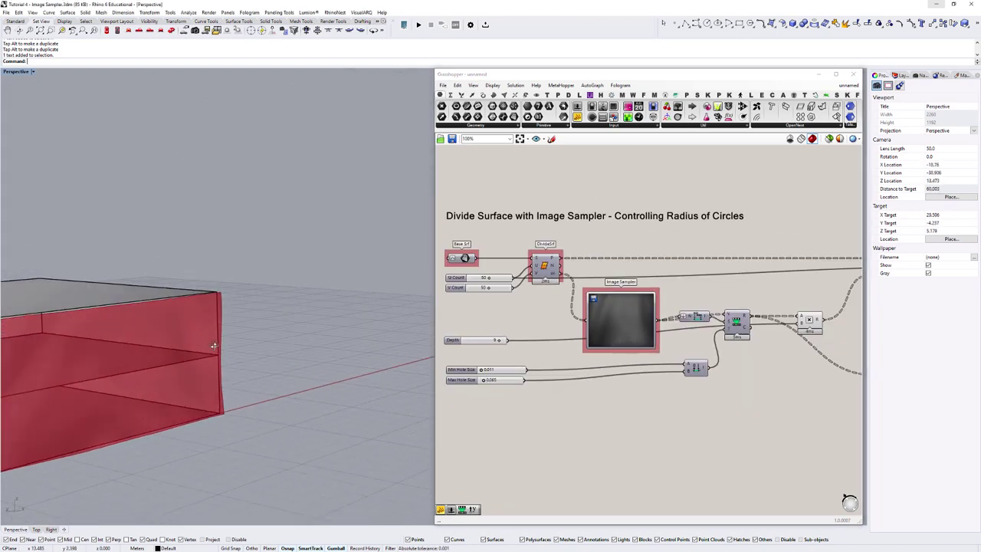
pyautogui.moveTo(214, 346); pyautogui.dragTo(225, 351, button='right')
pyautogui.scroll(-5, 818, 328)
pyautogui.moveTo(818, 328); pyautogui.dragTo(602, 328, button='right')
pyautogui.scroll(7, 696, 307)
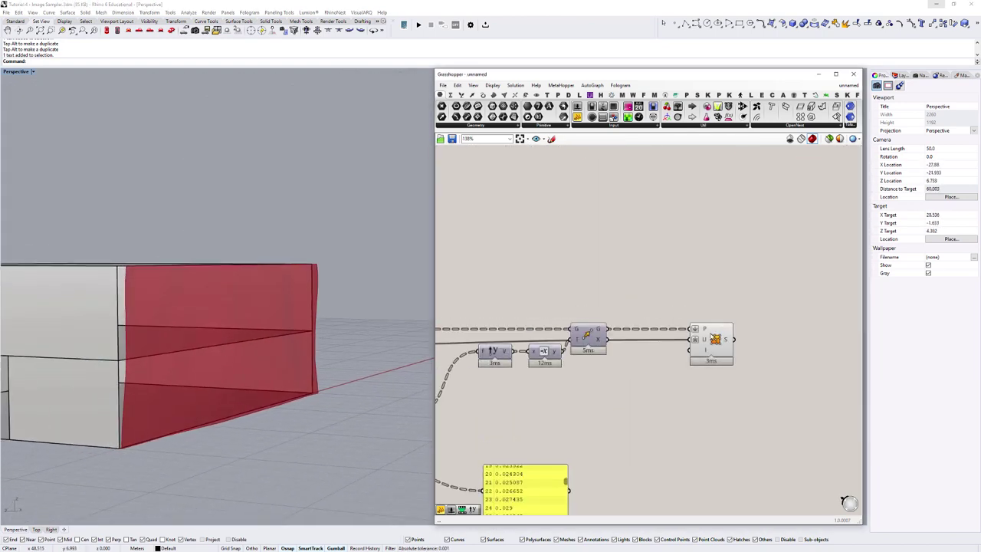
pyautogui.click(712, 338)
pyautogui.middleClick(750, 268)
pyautogui.click(766, 308)
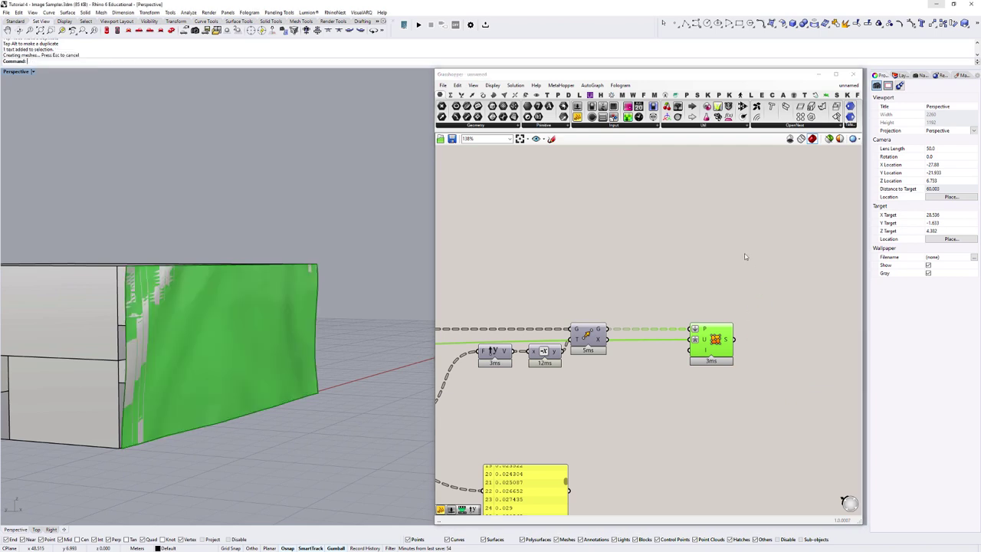
pyautogui.click(745, 257)
# Move the baked surface off the box facade and place it beyond the Image Two surface in the row.
pyautogui.scroll(-7, 274, 357)
pyautogui.moveTo(273, 357); pyautogui.dragTo(208, 370, button='right')
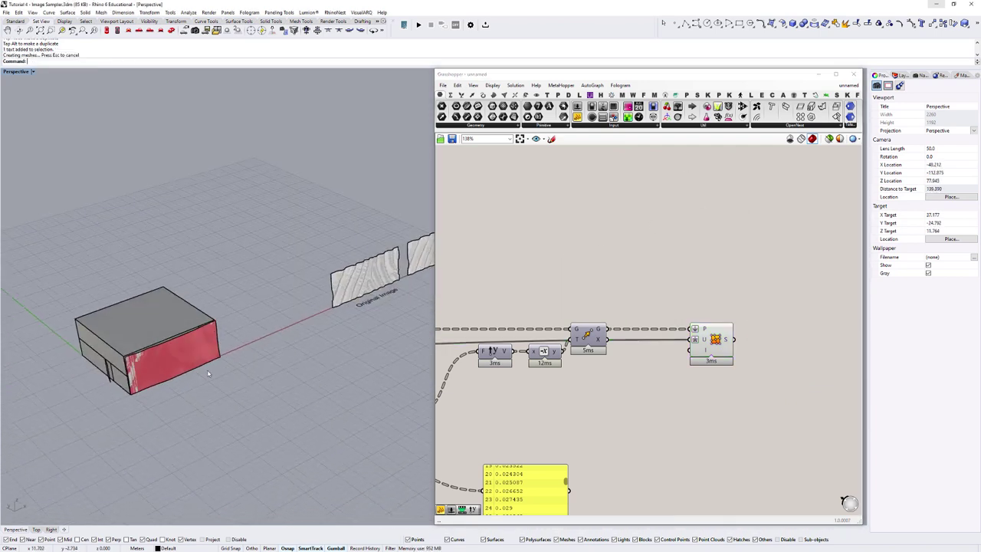
pyautogui.click(205, 357)
pyautogui.scroll(-6, 271, 311)
pyautogui.keyDown('shift'); pyautogui.moveTo(271, 312); pyautogui.dragTo(158, 395, button='right'); pyautogui.keyUp('shift')
pyautogui.moveTo(137, 409); pyautogui.dragTo(310, 332)
pyautogui.click(268, 371)
# Duplicate the Image Two text label beneath the third surface in the row.
pyautogui.scroll(7, 257, 366)
pyautogui.click(251, 382)
pyautogui.moveTo(310, 369); pyautogui.dragTo(215, 437, button='right')
pyautogui.keyDown('shift'); pyautogui.moveTo(280, 311); pyautogui.dragTo(160, 429, button='right'); pyautogui.keyUp('shift')
pyautogui.press('alt')
pyautogui.moveTo(280, 271); pyautogui.dragTo(416, 272)
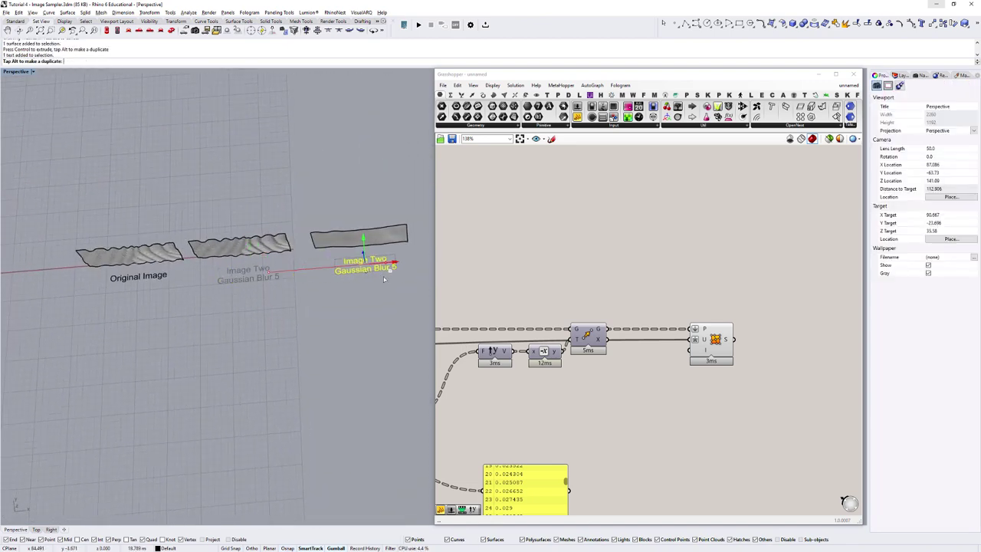
# Change the duplicated label's text to "Image Three Gaussian Blur 50".
pyautogui.moveTo(934, 200); pyautogui.dragTo(954, 201)
pyautogui.write('Th')
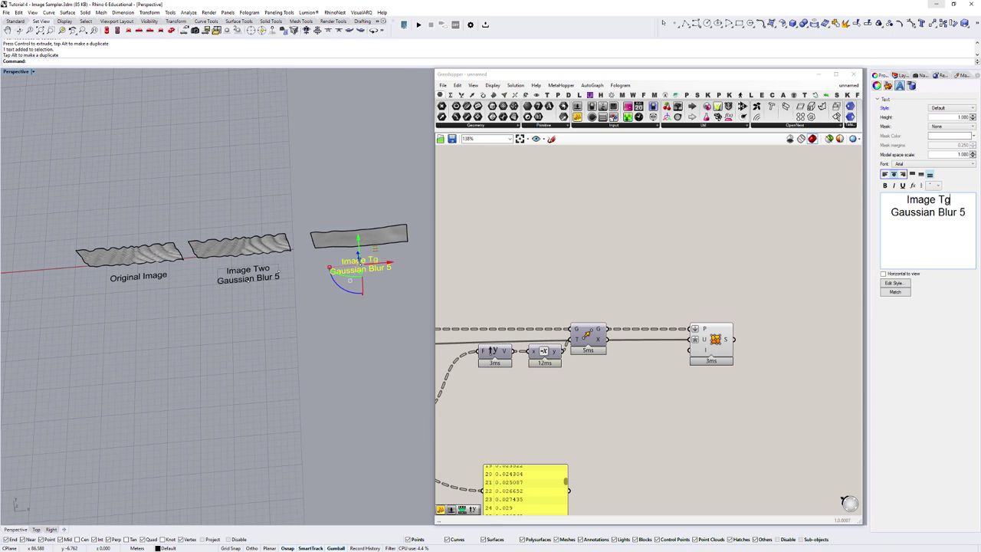
pyautogui.write('ree')
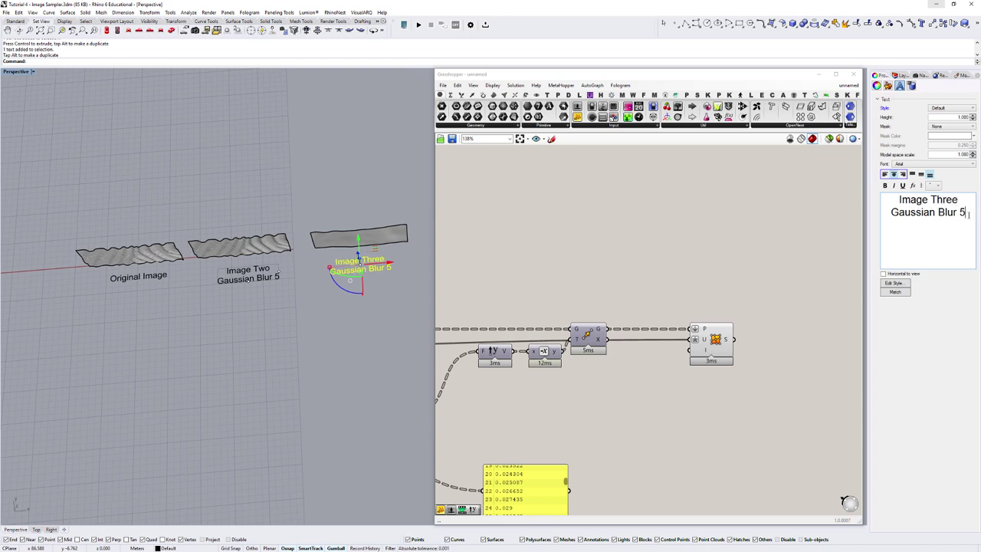
pyautogui.click(968, 214)
pyautogui.write('0')
pyautogui.click(364, 405)
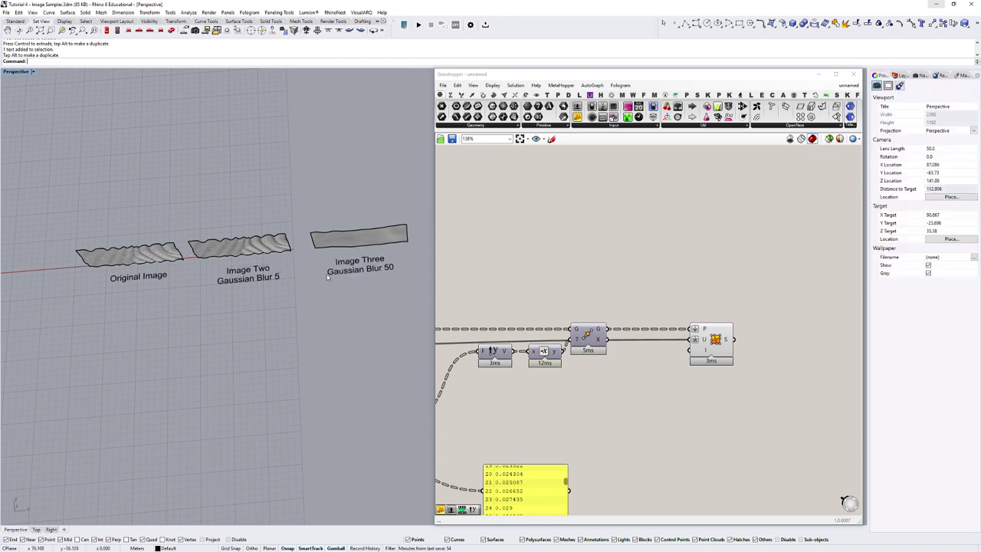
# Compare the surface relief of the Original Image, Gaussian Blur 5 and Gaussian Blur 50 panels.
pyautogui.middleClick(326, 237)
pyautogui.click(329, 240)
pyautogui.moveTo(328, 240); pyautogui.dragTo(232, 309, button='right')
pyautogui.scroll(5, 333, 330)
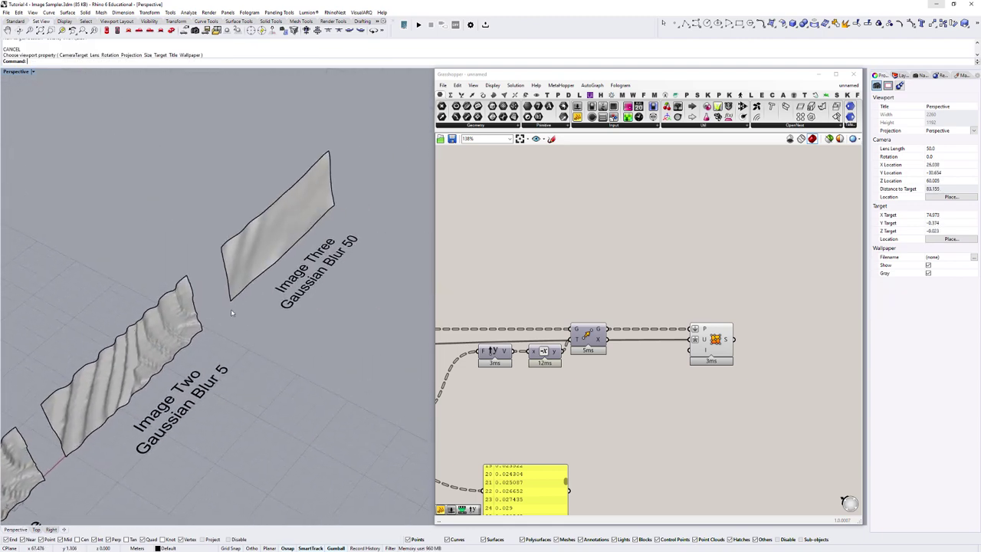
pyautogui.scroll(6, 278, 244)
pyautogui.middleClick(277, 242)
pyautogui.click(280, 237)
pyautogui.middleClick(345, 245)
pyautogui.click(381, 205)
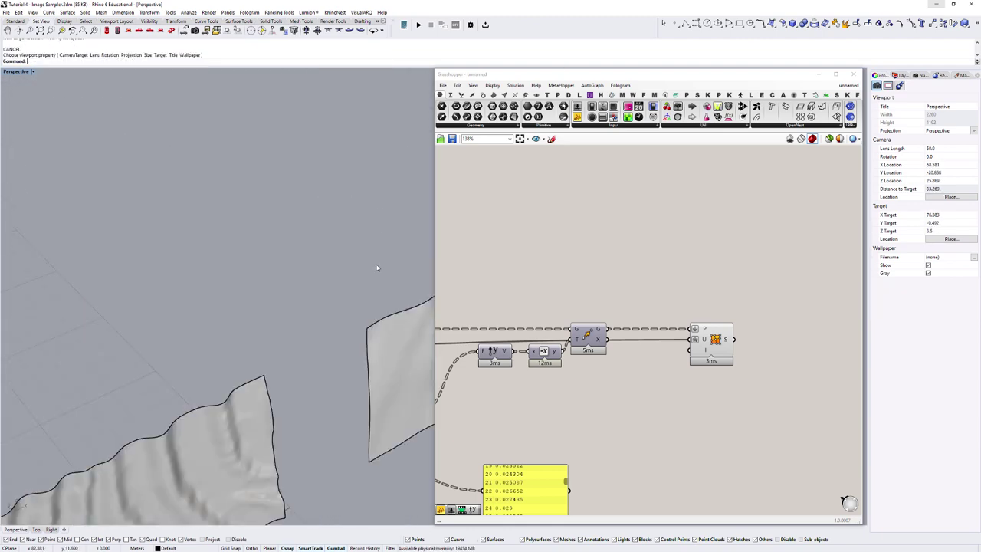
pyautogui.keyDown('shift'); pyautogui.moveTo(419, 272); pyautogui.dragTo(228, 310, button='right'); pyautogui.keyUp('shift')
pyautogui.scroll(-3, 249, 328)
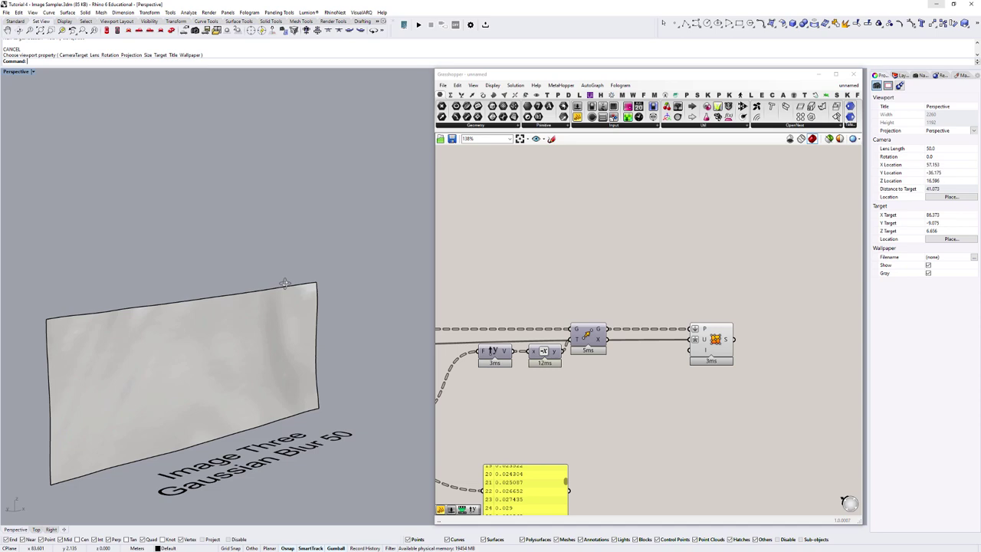
pyautogui.moveTo(285, 283); pyautogui.dragTo(91, 355, button='right')
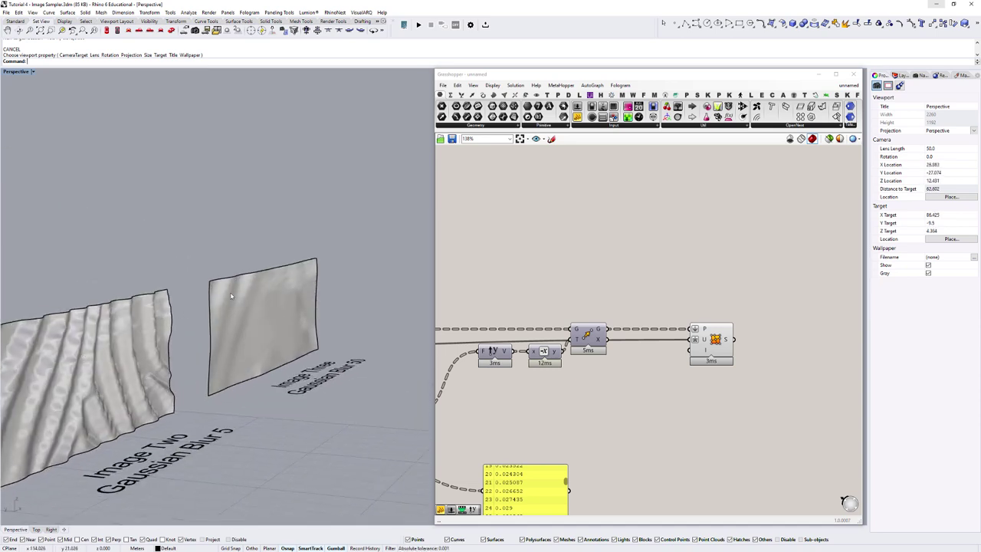
pyautogui.rightClick(282, 282)
pyautogui.moveTo(283, 283); pyautogui.dragTo(172, 338, button='right')
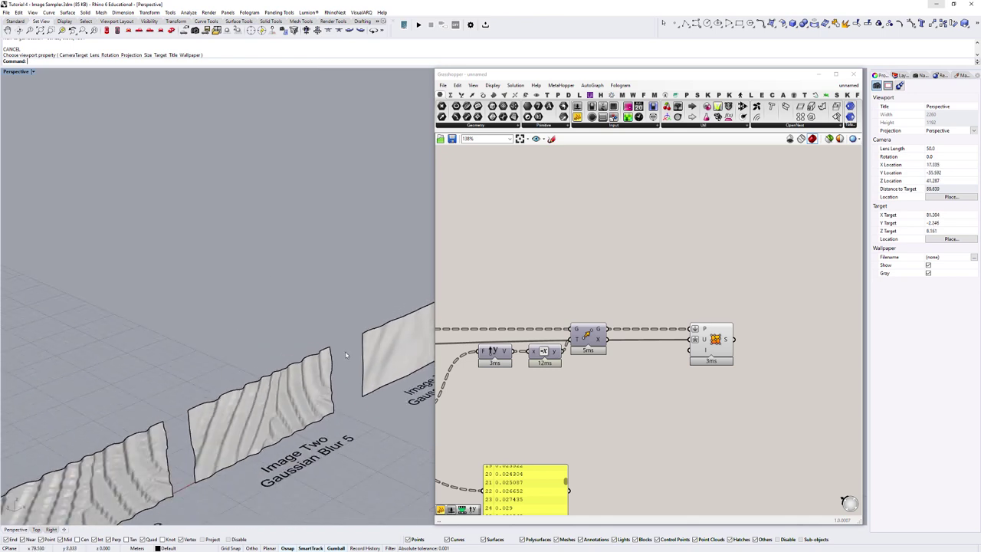
pyautogui.keyDown('shift'); pyautogui.moveTo(391, 322); pyautogui.dragTo(266, 339, button='right'); pyautogui.keyUp('shift')
pyautogui.scroll(3, 266, 338)
pyautogui.scroll(-12, 266, 325)
pyautogui.keyDown('shift'); pyautogui.moveTo(30, 406); pyautogui.dragTo(160, 327, button='right'); pyautogui.keyUp('shift')
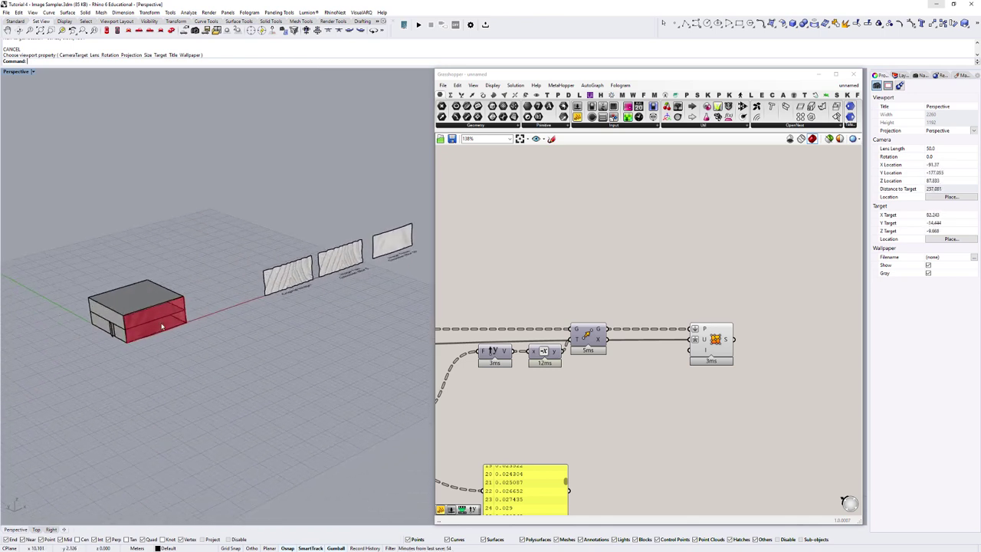
# Examine the Gaussian Blur 50 surface preview on the box facade together with its Grasshopper definition.
pyautogui.rightClick(162, 315)
pyautogui.click(162, 313)
pyautogui.scroll(8, 372, 306)
pyautogui.keyDown('shift'); pyautogui.moveTo(372, 306); pyautogui.dragTo(62, 351, button='right'); pyautogui.keyUp('shift')
pyautogui.moveTo(186, 353); pyautogui.dragTo(235, 312, button='right')
pyautogui.scroll(-10, 590, 294)
pyautogui.scroll(5, 518, 309)
pyautogui.moveTo(519, 308); pyautogui.dragTo(626, 315, button='right')
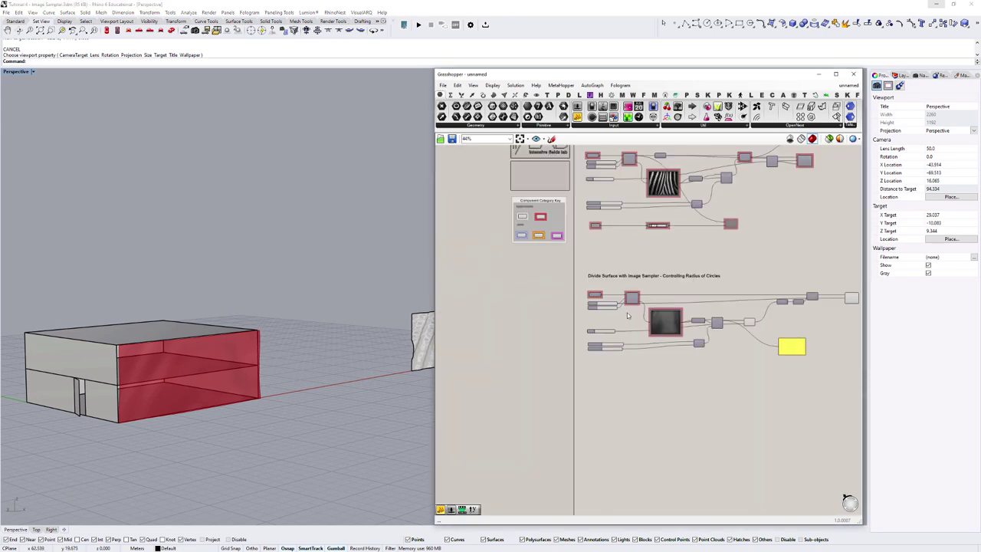
pyautogui.scroll(4, 625, 315)
pyautogui.keyDown('shift'); pyautogui.moveTo(310, 322); pyautogui.dragTo(360, 281, button='right'); pyautogui.keyUp('shift')
pyautogui.moveTo(360, 281); pyautogui.dragTo(335, 309, button='right')
# Load Image 2 - Gaussian 5.jpg into the Image Sampler of the facade surface definition.
pyautogui.scroll(5, 721, 329)
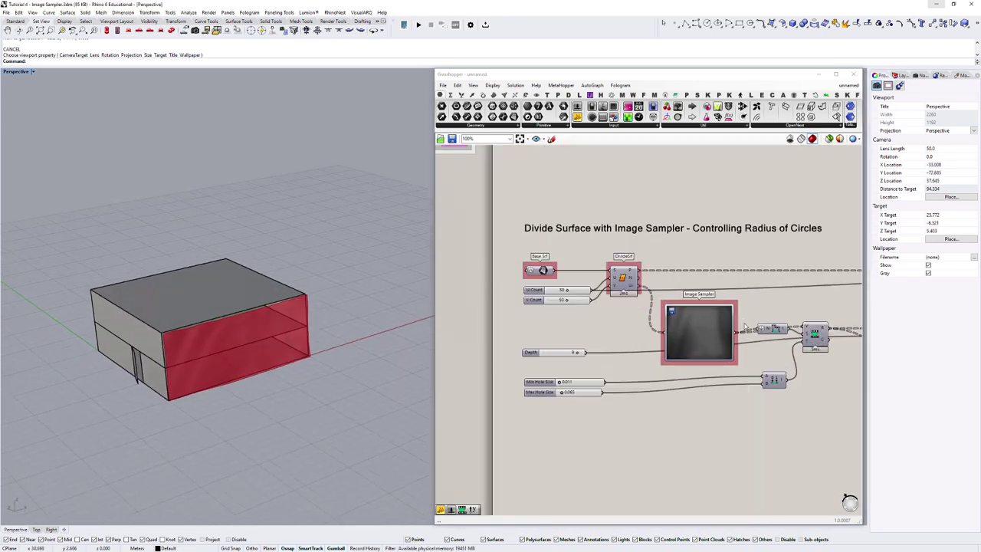
pyautogui.moveTo(636, 316); pyautogui.dragTo(733, 313, button='right')
pyautogui.scroll(-3, 770, 331)
pyautogui.scroll(3, 644, 345)
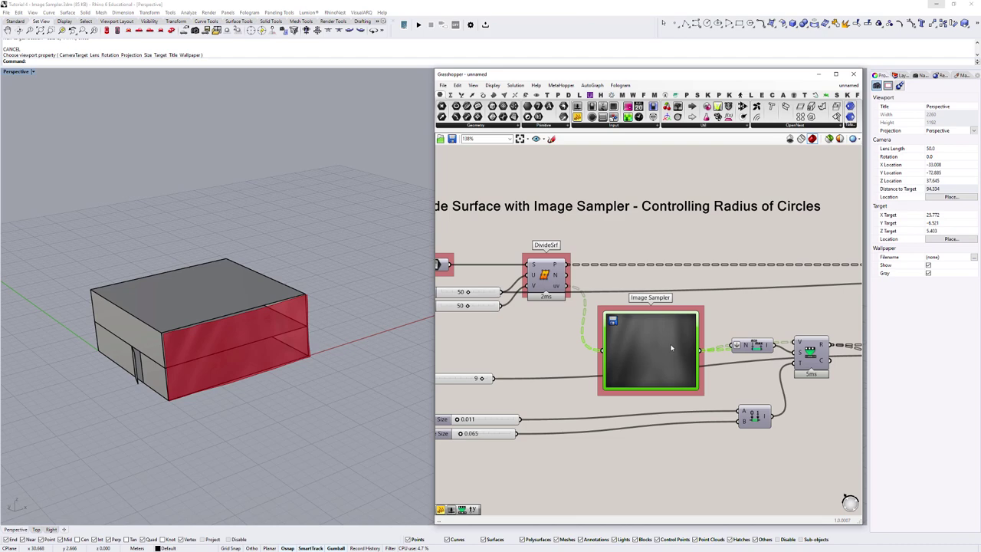
pyautogui.doubleClick(650, 347)
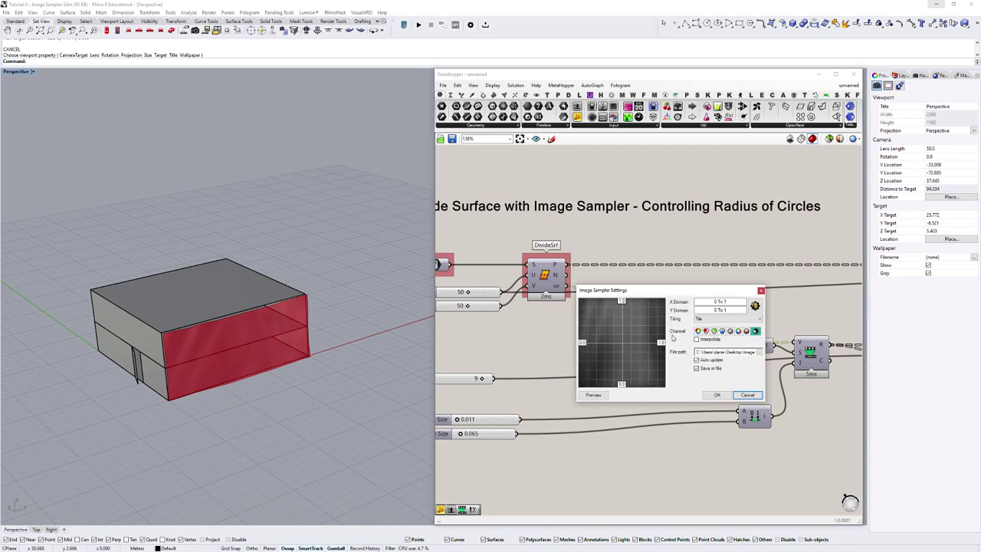
pyautogui.click(758, 354)
pyautogui.doubleClick(552, 274)
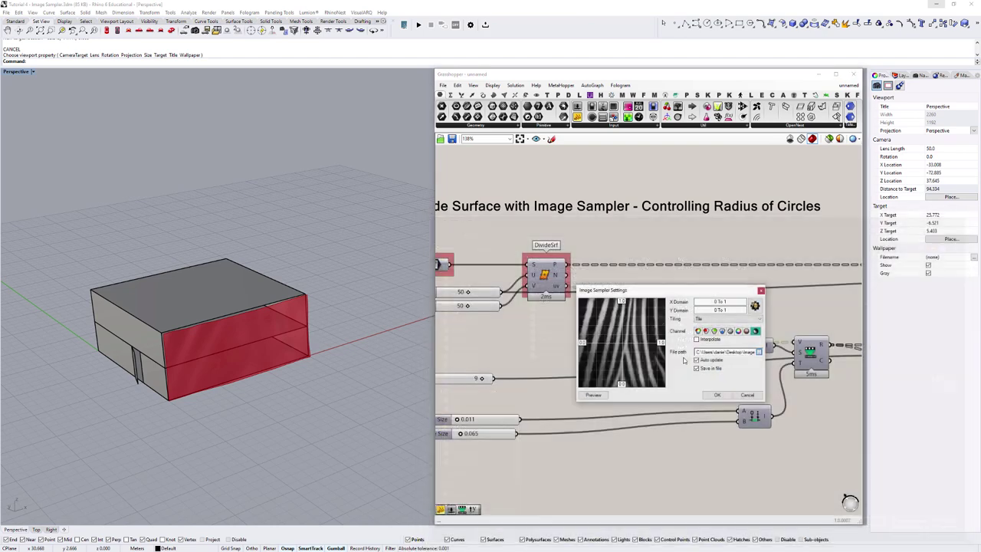
pyautogui.click(718, 395)
# Set the Depth slider to 4 to reduce the relief of the facade surface.
pyautogui.scroll(3, 291, 365)
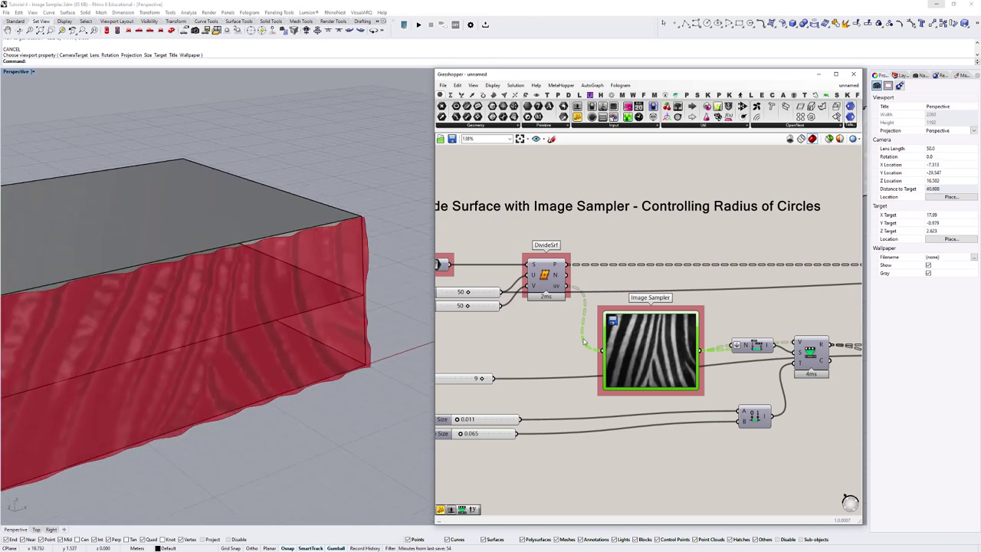
pyautogui.scroll(-2, 602, 360)
pyautogui.scroll(4, 602, 360)
pyautogui.moveTo(593, 362); pyautogui.dragTo(588, 313)
pyautogui.moveTo(218, 303); pyautogui.dragTo(300, 283, button='right')
pyautogui.scroll(3, 653, 308)
pyautogui.moveTo(652, 307); pyautogui.dragTo(590, 306)
pyautogui.moveTo(330, 307); pyautogui.dragTo(310, 315, button='right')
pyautogui.moveTo(584, 305); pyautogui.dragTo(596, 303)
# Bake the shallower Gaussian Blur 5 facade surface into the Rhino model.
pyautogui.scroll(-8, 836, 359)
pyautogui.moveTo(835, 358); pyautogui.dragTo(588, 345, button='right')
pyautogui.scroll(3, 675, 332)
pyautogui.click(607, 335)
pyautogui.middleClick(611, 299)
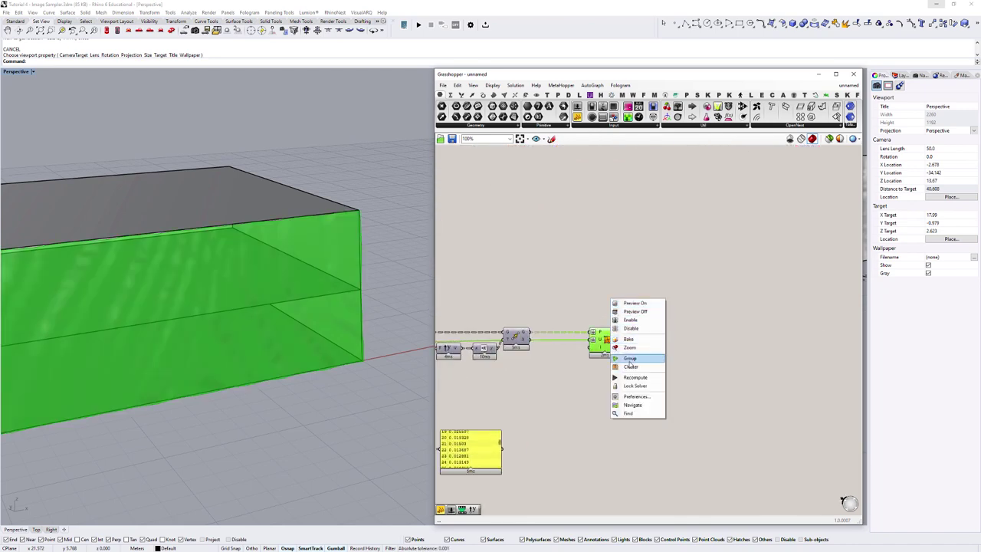
pyautogui.click(629, 340)
pyautogui.click(468, 295)
# Move the newly baked surface from the facade to a spot behind the Image Two surface.
pyautogui.click(150, 316)
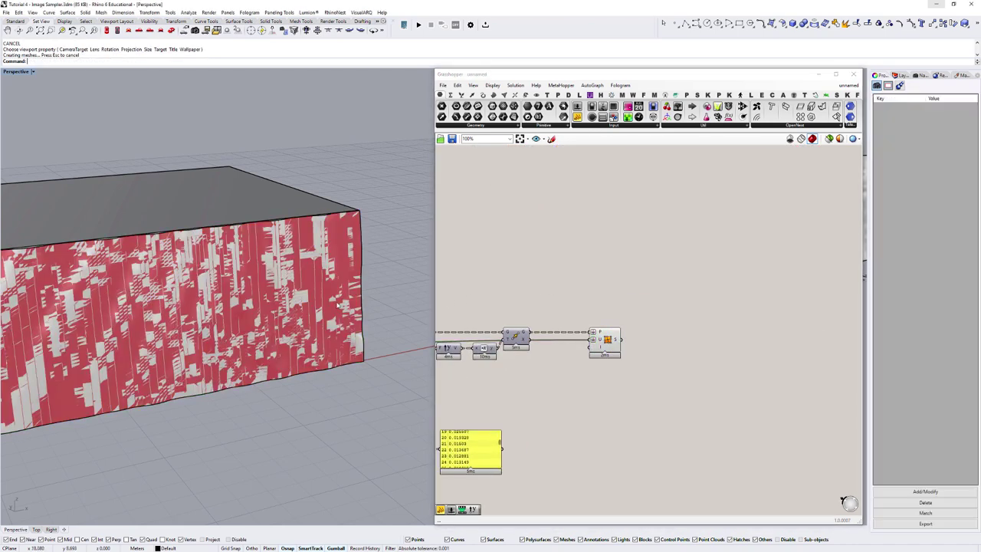
pyautogui.scroll(-10, 146, 316)
pyautogui.moveTo(128, 320); pyautogui.dragTo(161, 375, button='right')
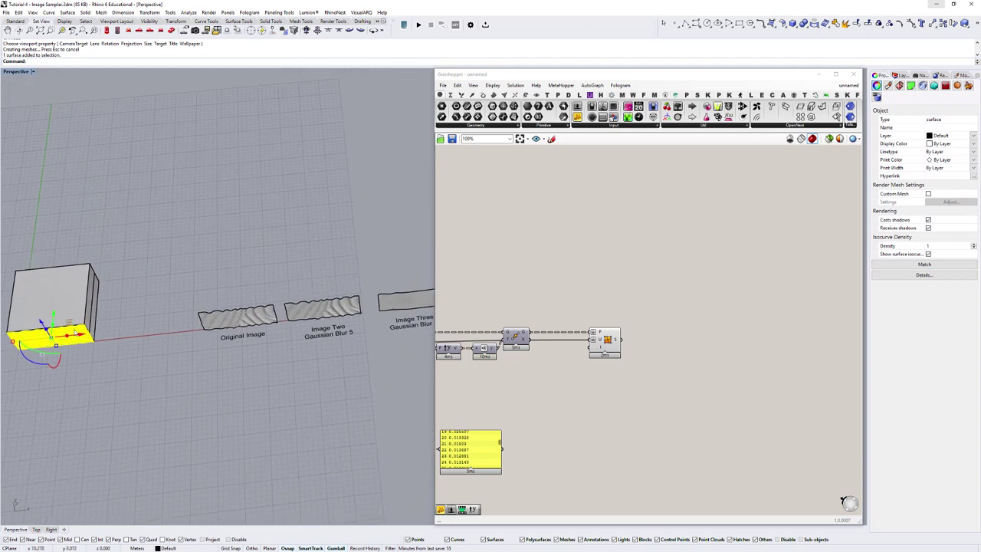
pyautogui.click(322, 307)
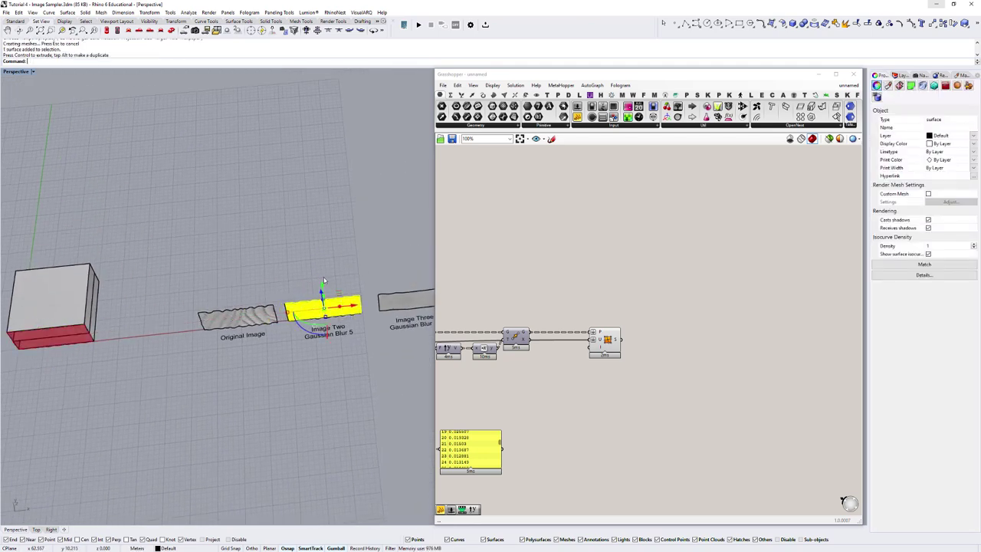
pyautogui.keyDown('alt'); pyautogui.moveTo(323, 282); pyautogui.dragTo(319, 229); pyautogui.keyUp('alt')
# Duplicate the Image Two label in front of the new surface and add the line "Depth 4" to its text.
pyautogui.click(333, 332)
pyautogui.keyDown('alt'); pyautogui.moveTo(328, 306); pyautogui.dragTo(324, 246); pyautogui.keyUp('alt')
pyautogui.scroll(7, 338, 285)
pyautogui.click(336, 278)
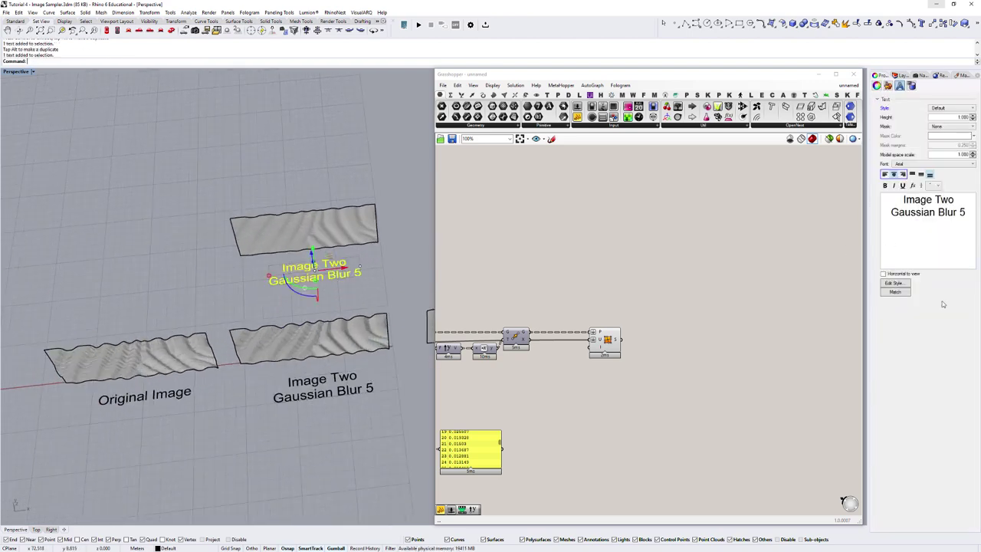
pyautogui.write('Depth 4')
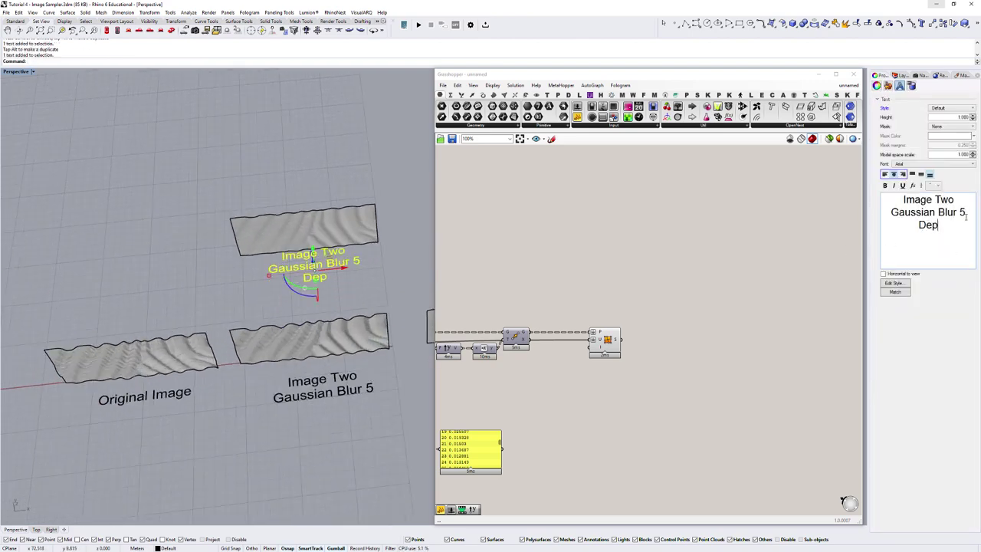
# Add the line "Depth 9" to the label of the front Image Two surface.
pyautogui.click(354, 398)
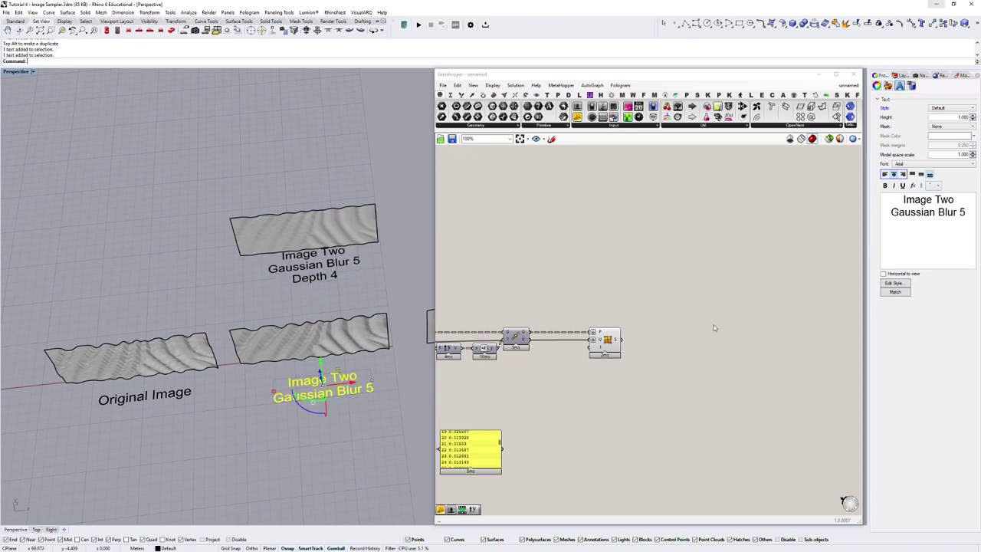
pyautogui.click(969, 226)
pyautogui.press('Return')
pyautogui.write('depth 9')
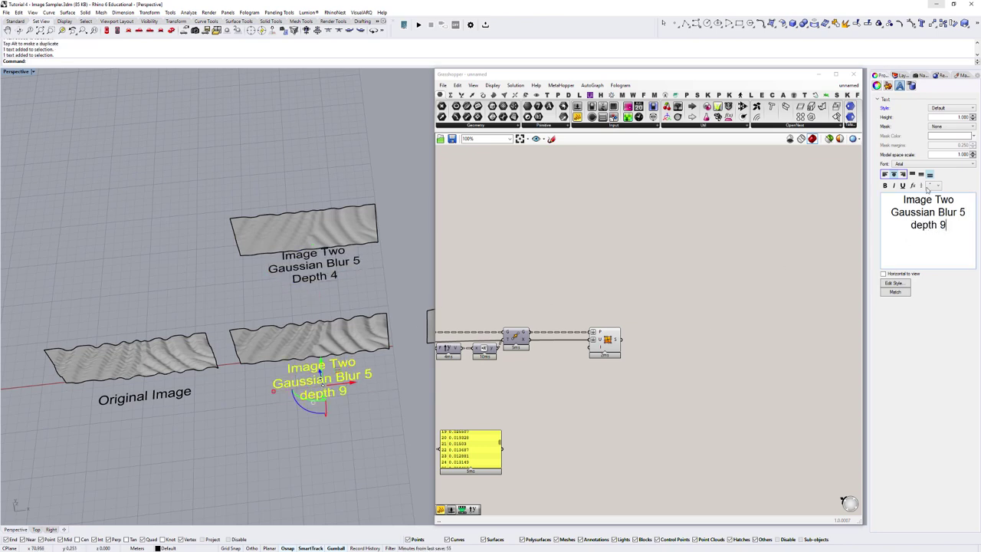
pyautogui.write('D')
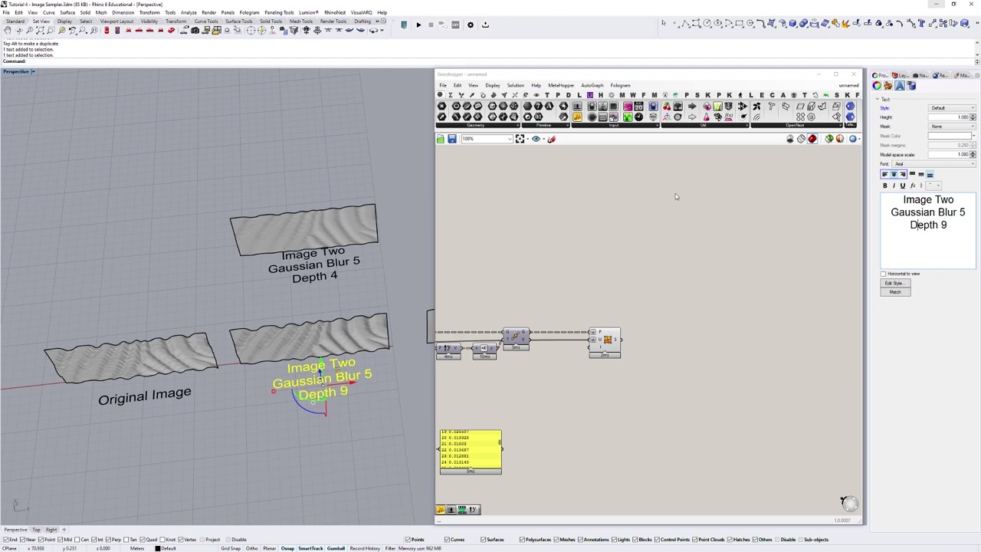
# Collapse the Grasshopper window and frame all the labelled surface variations together in the Perspective view.
pyautogui.click(335, 192)
pyautogui.scroll(-5, 265, 330)
pyautogui.moveTo(274, 333); pyautogui.dragTo(309, 312, button='right')
pyautogui.keyDown('shift'); pyautogui.moveTo(308, 398); pyautogui.dragTo(309, 287, button='right'); pyautogui.keyUp('shift')
pyautogui.doubleClick(639, 78)
pyautogui.moveTo(641, 77); pyautogui.dragTo(644, 56)
pyautogui.keyDown('shift'); pyautogui.moveTo(472, 273); pyautogui.dragTo(709, 256, button='right'); pyautogui.keyUp('shift')
pyautogui.scroll(3, 446, 289)
pyautogui.keyDown('shift'); pyautogui.moveTo(499, 309); pyautogui.dragTo(519, 302, button='right'); pyautogui.keyUp('shift')
pyautogui.scroll(2, 542, 301)
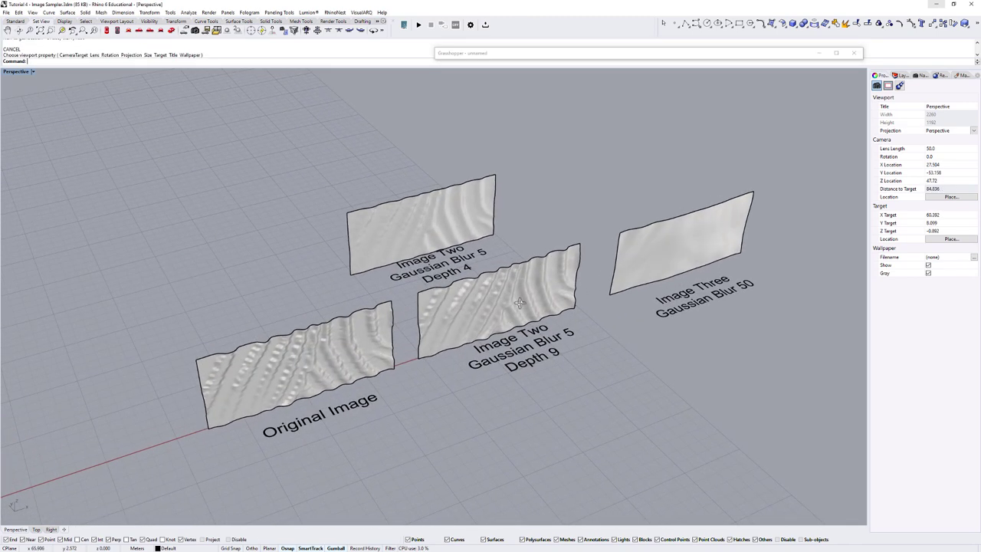
# Compare the surface variations in Arctic and Rendered display modes.
pyautogui.hotkey('ctrl', 'alt', 'a')
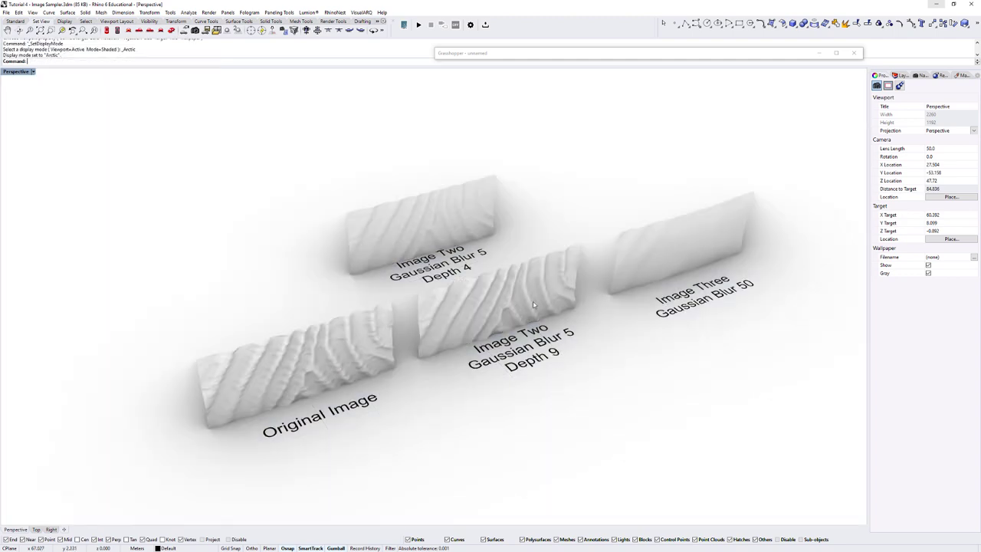
pyautogui.moveTo(581, 294); pyautogui.dragTo(588, 293, button='right')
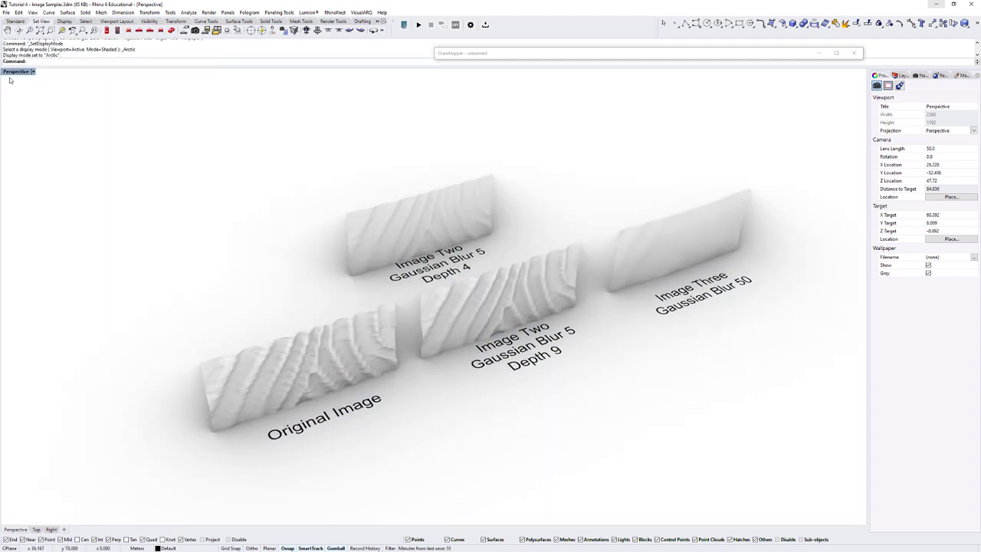
pyautogui.hotkey('ctrl', 'alt', 'r')
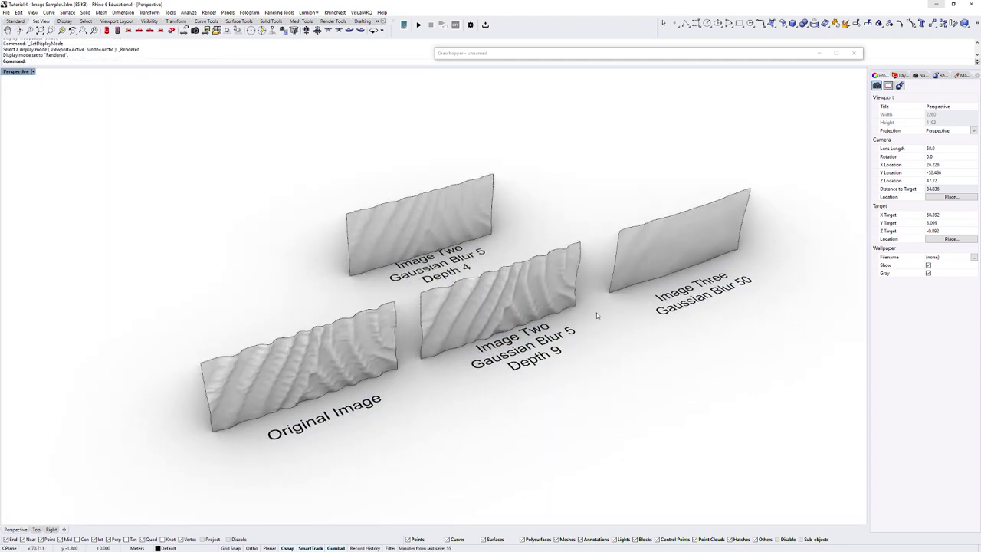
# Move the Depth 4 surface slightly backwards, away from its label.
pyautogui.moveTo(725, 287); pyautogui.dragTo(573, 261, button='right')
pyautogui.click(420, 250)
pyautogui.moveTo(400, 208); pyautogui.dragTo(394, 204)
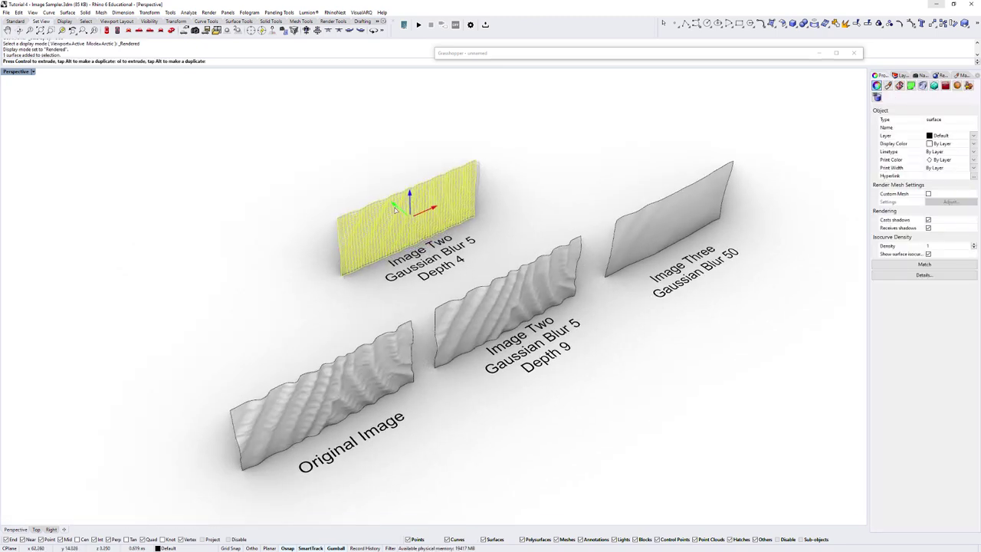
pyautogui.click(756, 320)
pyautogui.moveTo(756, 321); pyautogui.dragTo(732, 320, button='right')
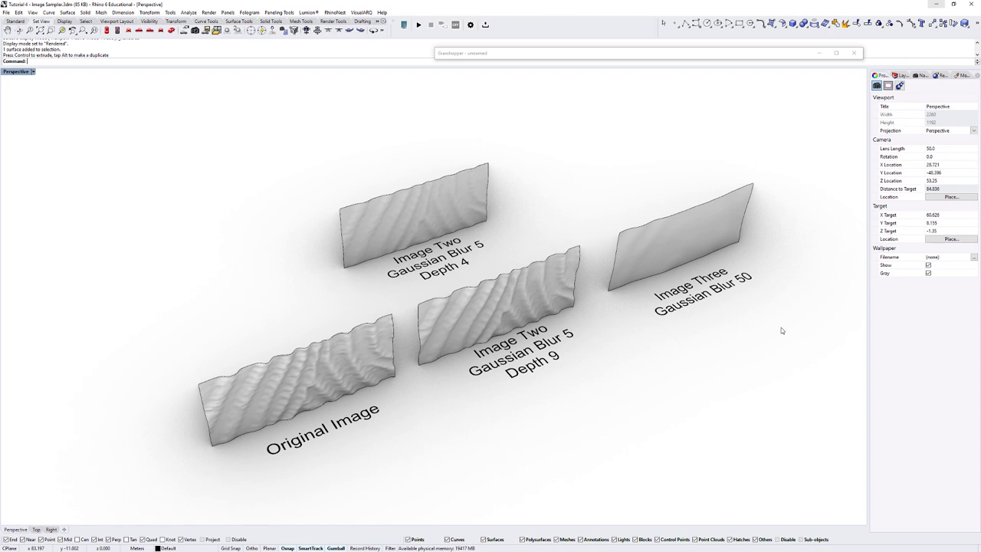
# Return the viewport to Shaded display and restore the Grasshopper window.
pyautogui.hotkey('ctrl', 'alt', 's')
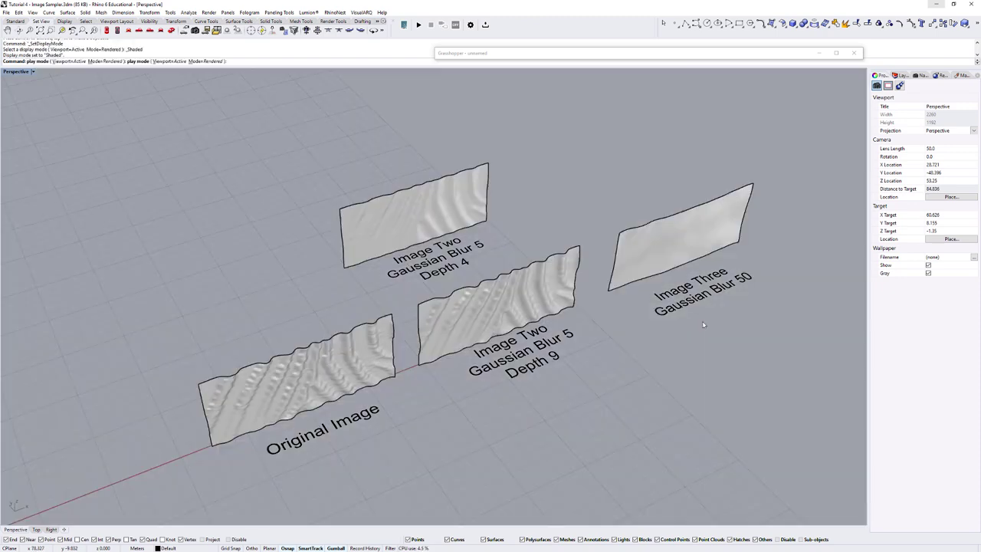
pyautogui.click(608, 54)
pyautogui.moveTo(608, 56); pyautogui.dragTo(613, 77)
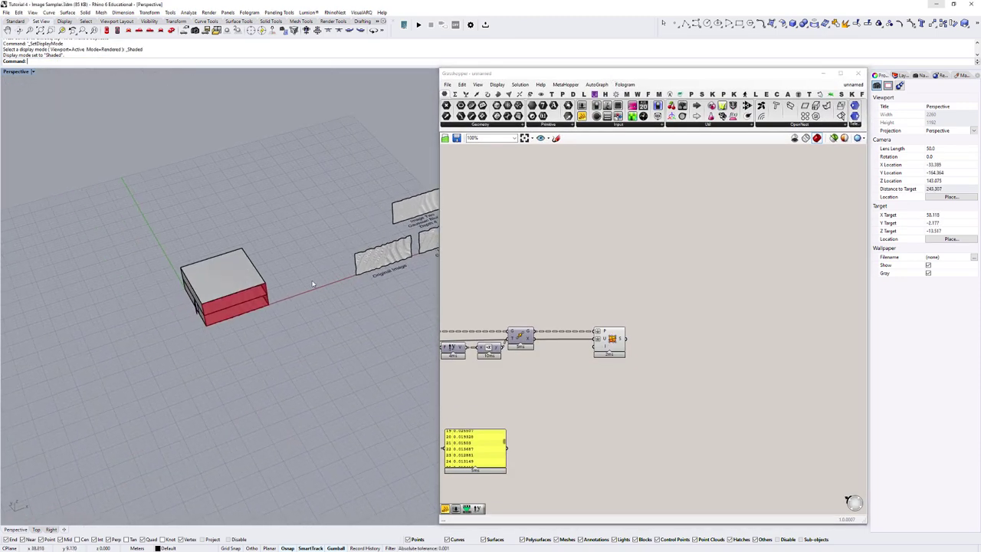
# Lower the facade's U Count to 28 and V Count to 21 and inspect the coarser surface.
pyautogui.scroll(5, 332, 300)
pyautogui.moveTo(332, 300); pyautogui.dragTo(417, 264, button='right')
pyautogui.keyDown('shift'); pyautogui.moveTo(418, 265); pyautogui.dragTo(279, 265, button='right'); pyautogui.keyUp('shift')
pyautogui.scroll(-7, 650, 344)
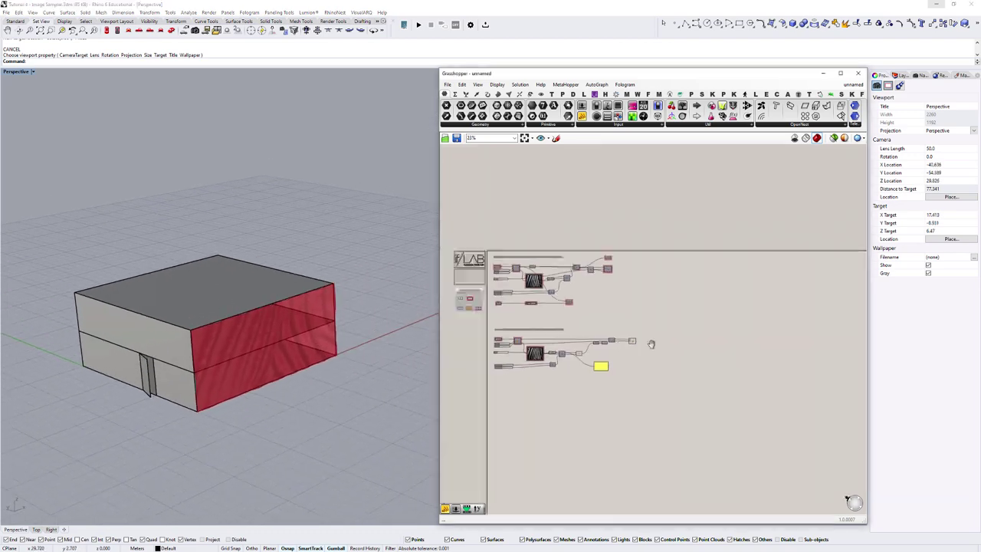
pyautogui.moveTo(508, 345); pyautogui.dragTo(644, 317, button='right')
pyautogui.scroll(9, 644, 317)
pyautogui.scroll(3, 657, 317)
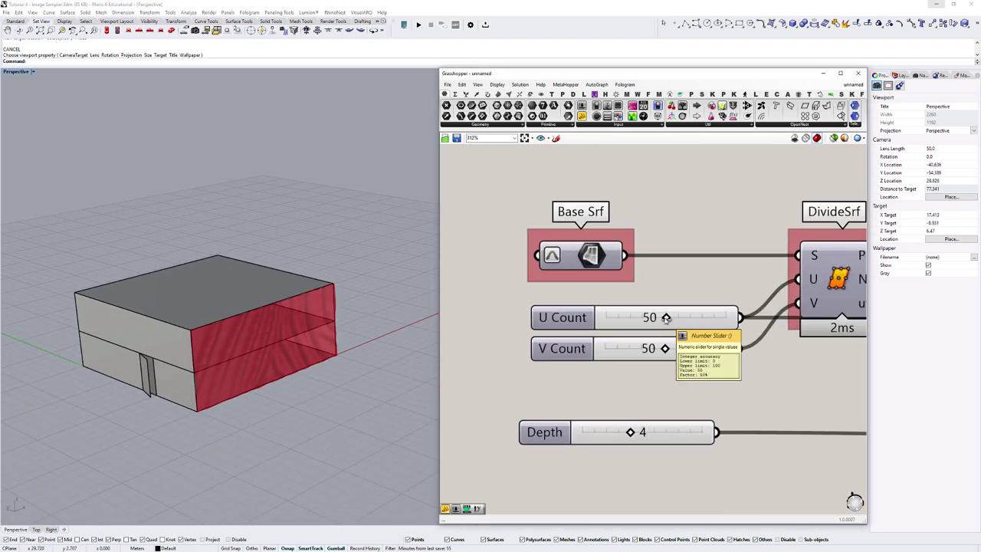
pyautogui.moveTo(664, 316); pyautogui.dragTo(640, 317)
pyautogui.moveTo(665, 348); pyautogui.dragTo(632, 348)
pyautogui.scroll(5, 295, 322)
pyautogui.moveTo(295, 322); pyautogui.dragTo(305, 319, button='right')
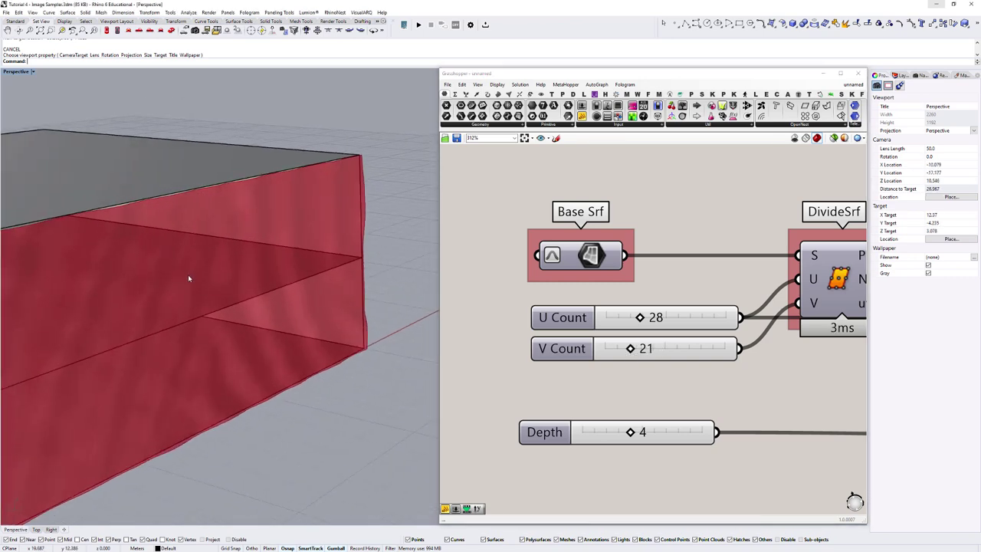
# Raise both the U Count and V Count of the facade division to 100.
pyautogui.scroll(-4, 189, 277)
pyautogui.moveTo(184, 280); pyautogui.dragTo(180, 305, button='right')
pyautogui.moveTo(640, 317); pyautogui.dragTo(694, 316)
pyautogui.moveTo(630, 349); pyautogui.dragTo(779, 319)
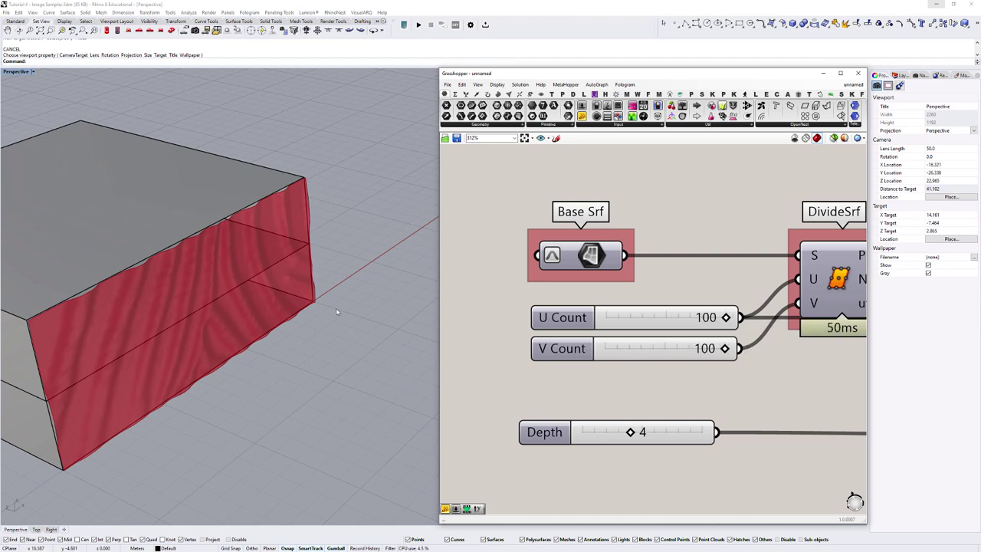
# Set the Depth slider to 5 in the circle radius definition.
pyautogui.scroll(-6, 335, 285)
pyautogui.moveTo(300, 287); pyautogui.dragTo(307, 308, button='right')
pyautogui.scroll(-3, 689, 340)
pyautogui.moveTo(724, 350); pyautogui.dragTo(672, 298, button='right')
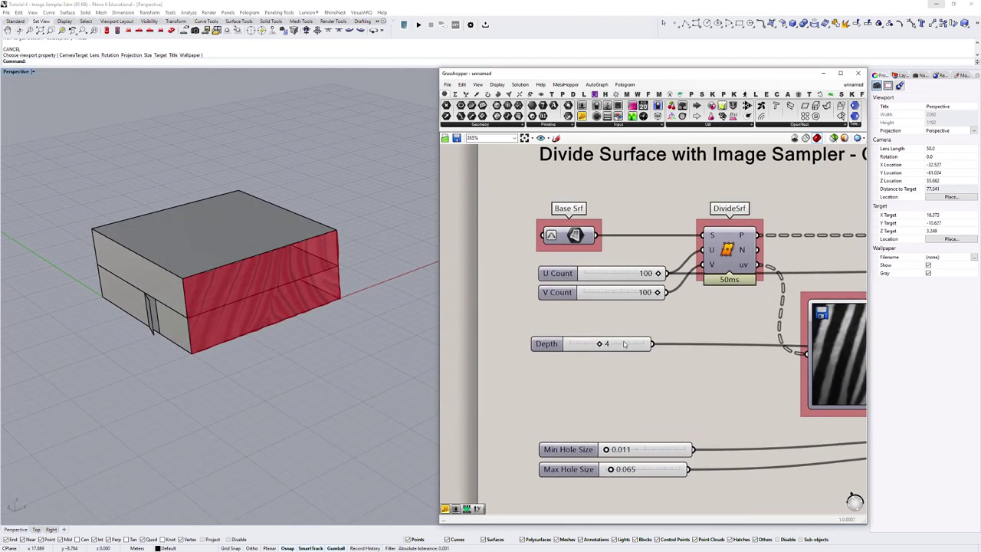
pyautogui.scroll(4, 623, 341)
pyautogui.moveTo(568, 351); pyautogui.dragTo(605, 350)
# Set Min Hole Size to 0.299 and Max Hole Size to 0.441 to test a stronger facade offset.
pyautogui.scroll(-3, 606, 350)
pyautogui.scroll(3, 591, 388)
pyautogui.moveTo(570, 388); pyautogui.dragTo(613, 389)
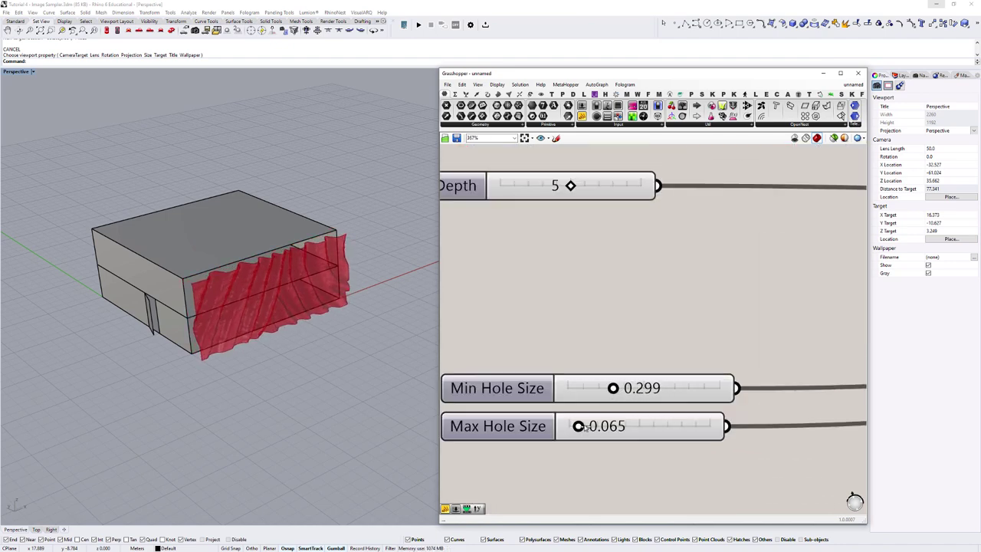
pyautogui.moveTo(584, 427); pyautogui.dragTo(631, 427)
# Set Min Hole Size to 0.000 and examine the facade relief up close.
pyautogui.scroll(3, 259, 325)
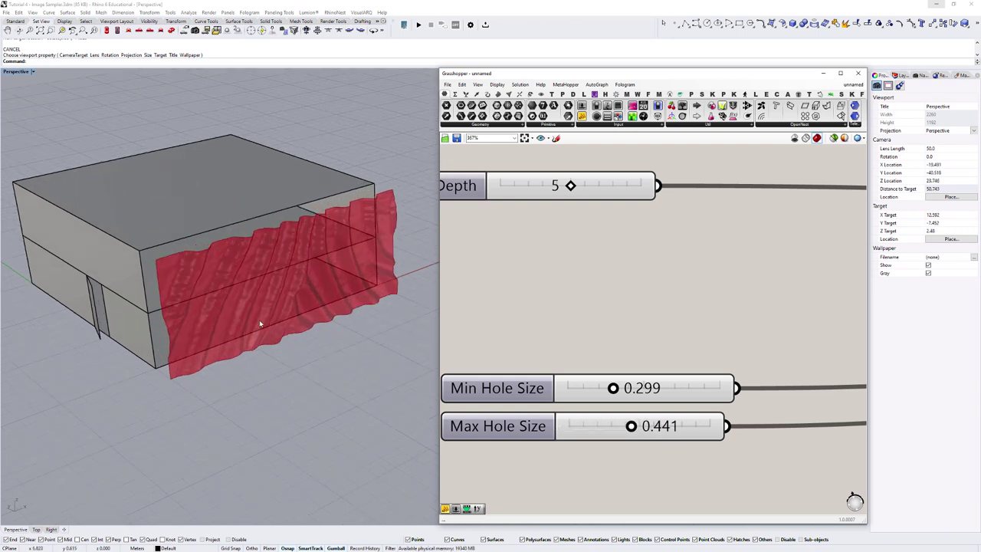
pyautogui.scroll(2, 260, 324)
pyautogui.moveTo(614, 388); pyautogui.dragTo(568, 388)
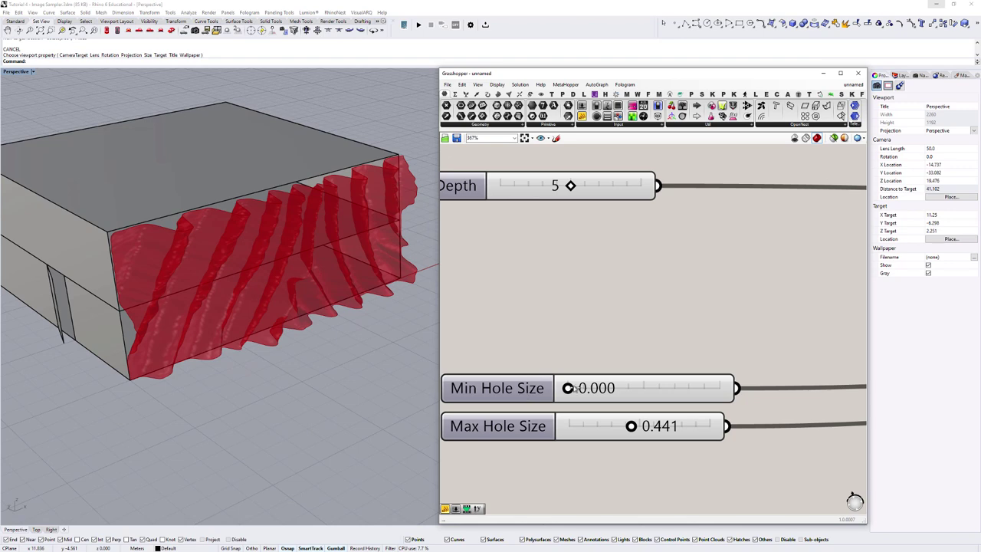
pyautogui.moveTo(369, 270); pyautogui.dragTo(216, 344, button='right')
pyautogui.scroll(4, 167, 344)
pyautogui.scroll(-4, 168, 348)
# Set Max Hole Size to 0.346, try a Min Hole Size of 0.126, and return the minimum to 0.000.
pyautogui.moveTo(628, 433)
pyautogui.mouseDown()
pyautogui.moveTo(706, 431)
pyautogui.moveTo(586, 431)
pyautogui.moveTo(625, 432)
pyautogui.mouseUp()
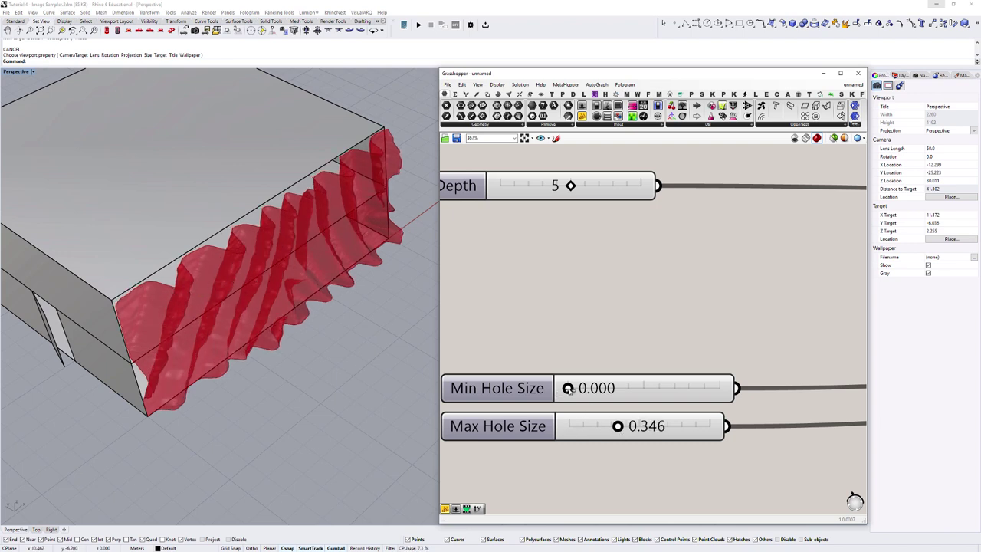
pyautogui.moveTo(568, 389); pyautogui.dragTo(587, 388)
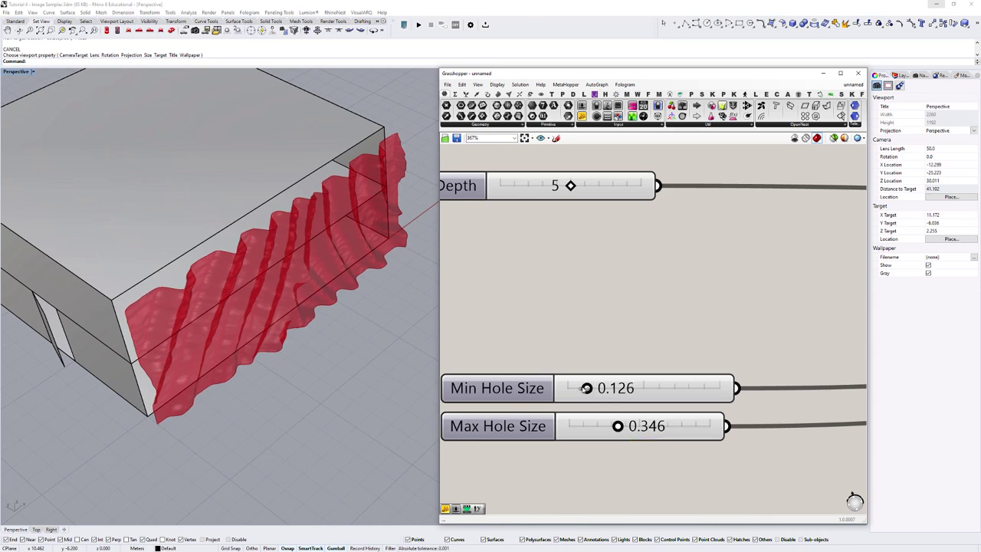
pyautogui.moveTo(489, 393); pyautogui.dragTo(472, 391)
# Compare the zebra pattern in the Image Sampler with the relief on the facade.
pyautogui.scroll(-7, 726, 294)
pyautogui.moveTo(763, 262); pyautogui.dragTo(571, 322, button='right')
pyautogui.scroll(7, 571, 322)
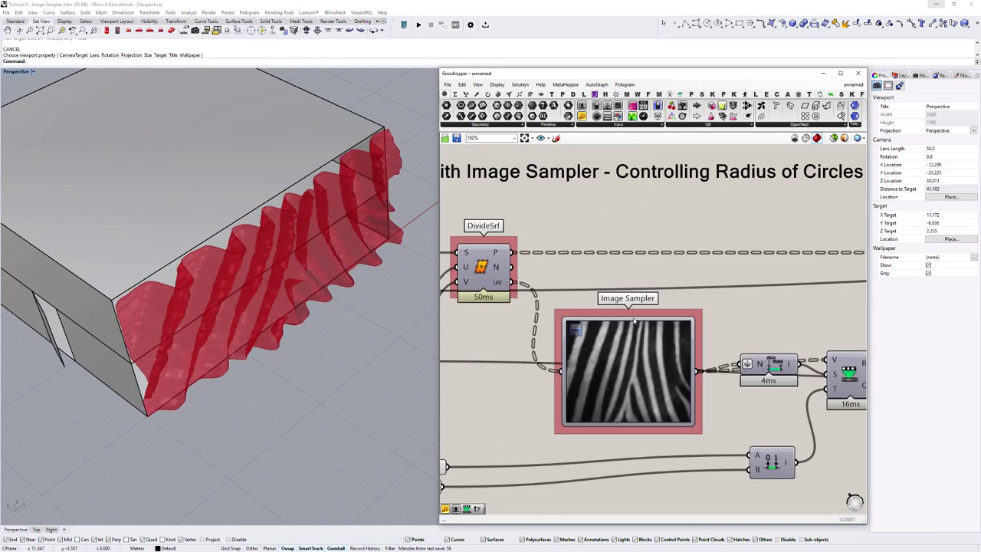
pyautogui.scroll(-2, 366, 374)
pyautogui.scroll(-1, 645, 335)
pyautogui.moveTo(646, 335); pyautogui.dragTo(686, 292, button='right')
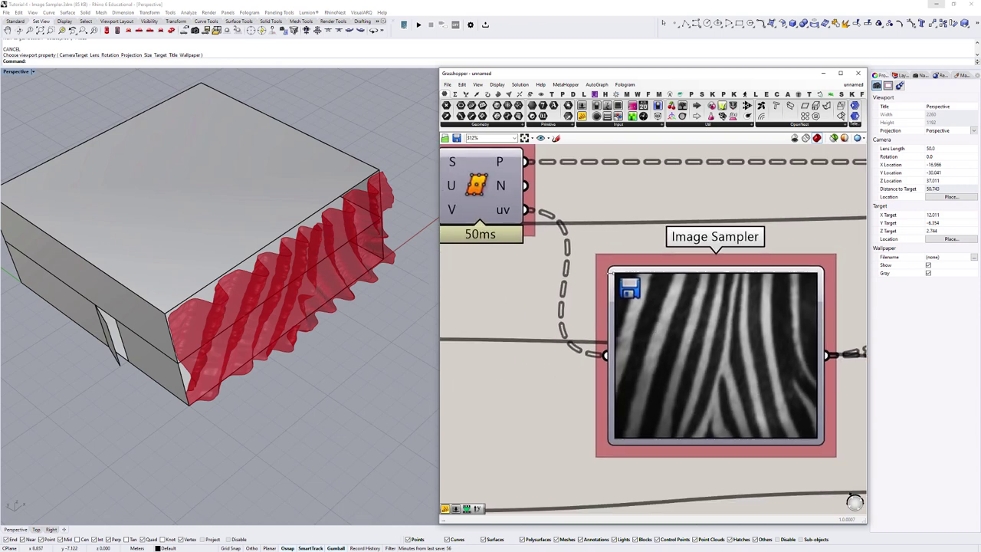
pyautogui.moveTo(209, 324); pyautogui.dragTo(190, 271, button='right')
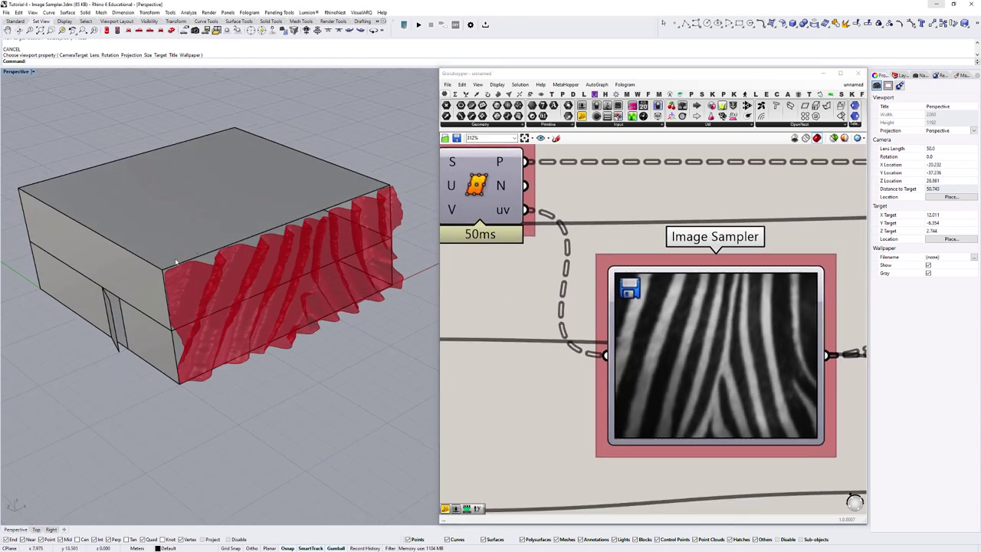
# Reverse the relief by setting Min Hole Size to 0.338 and Max Hole Size to 0.000.
pyautogui.scroll(-6, 586, 364)
pyautogui.moveTo(587, 364); pyautogui.dragTo(734, 296, button='right')
pyautogui.scroll(5, 613, 346)
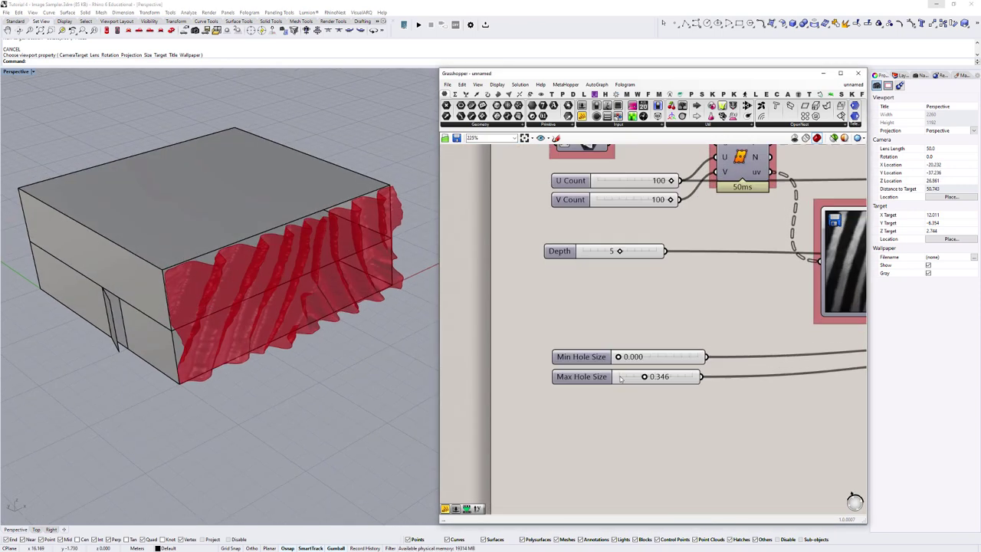
pyautogui.moveTo(612, 348); pyautogui.dragTo(541, 360, button='right')
pyautogui.scroll(-2, 590, 390)
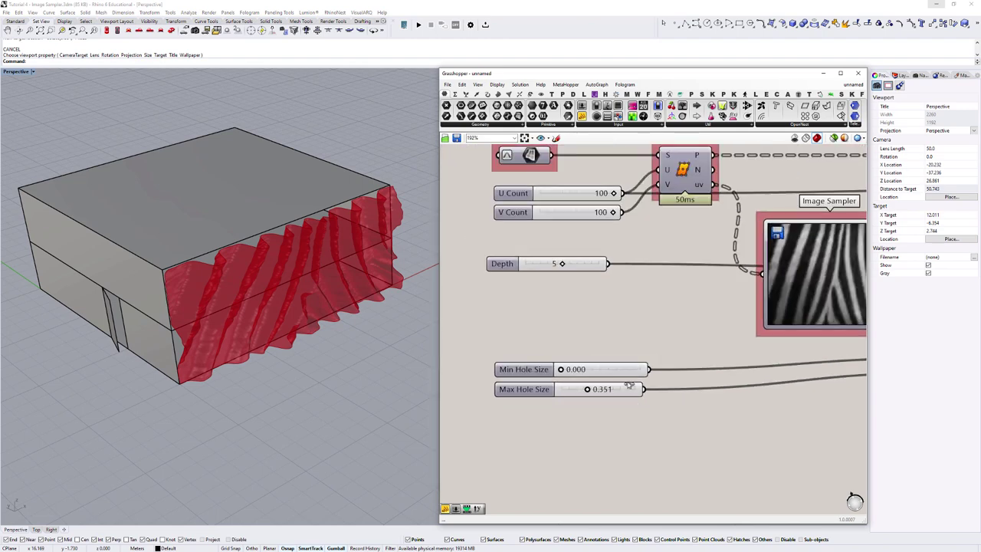
pyautogui.moveTo(587, 389)
pyautogui.mouseDown()
pyautogui.moveTo(542, 381)
pyautogui.moveTo(589, 369)
pyautogui.mouseUp()
pyautogui.scroll(5, 190, 315)
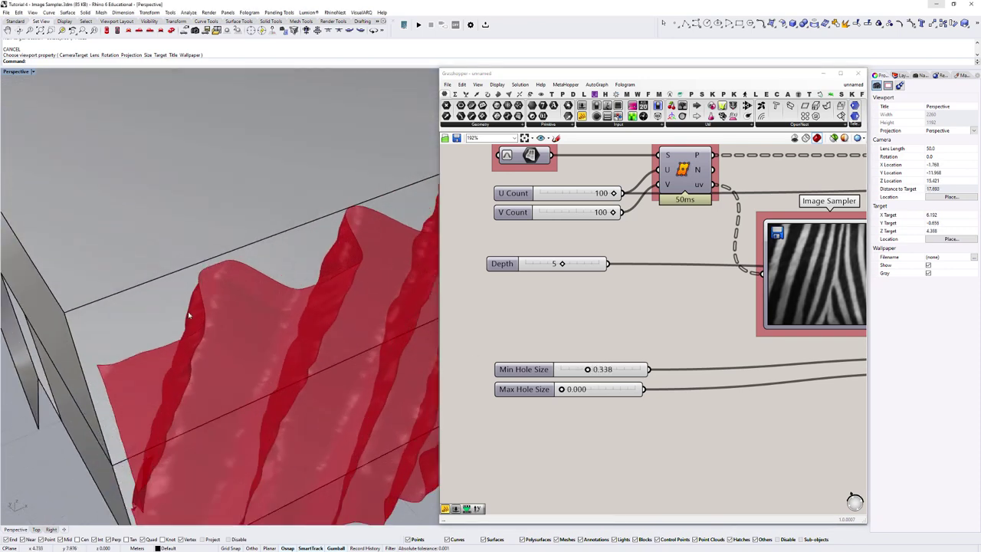
# Soften the facade relief with Min Hole Size 0.032, Max Hole Size 0.173 and Depth 2.
pyautogui.scroll(-5, 188, 313)
pyautogui.scroll(3, 554, 362)
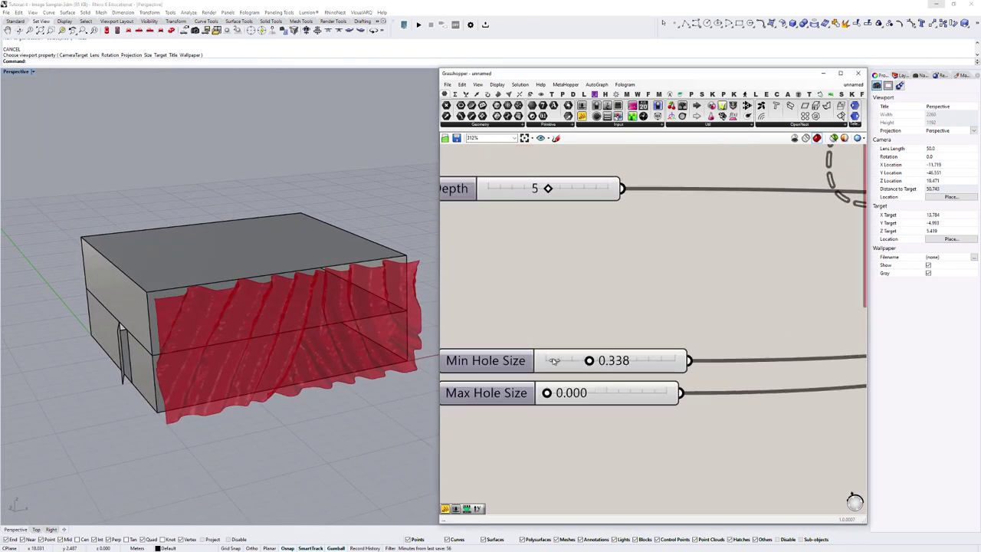
pyautogui.moveTo(589, 360)
pyautogui.mouseDown()
pyautogui.moveTo(550, 360)
pyautogui.moveTo(567, 393)
pyautogui.mouseUp()
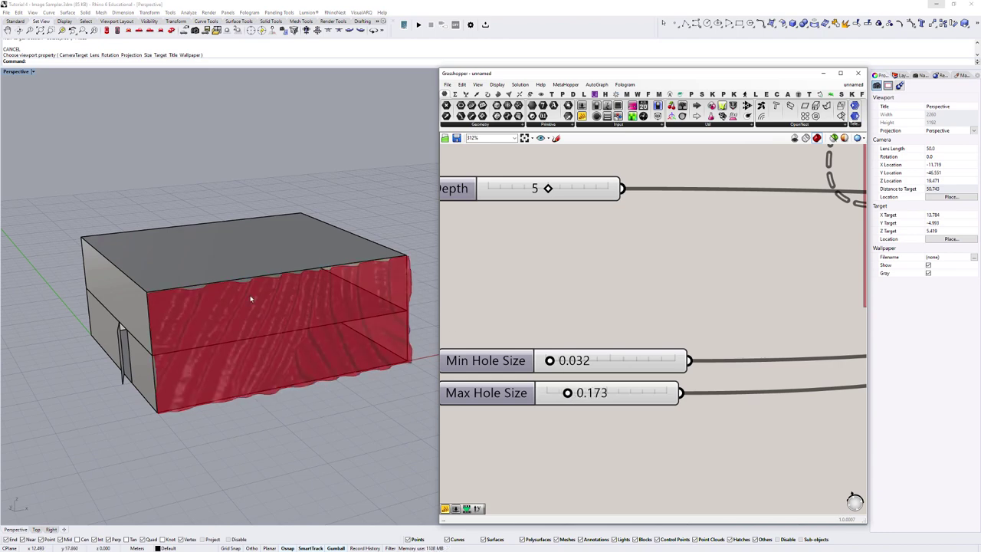
pyautogui.moveTo(338, 330); pyautogui.dragTo(367, 296, button='right')
pyautogui.moveTo(548, 189)
pyautogui.mouseDown()
pyautogui.moveTo(575, 190)
pyautogui.moveTo(508, 190)
pyautogui.moveTo(518, 190)
pyautogui.mouseUp()
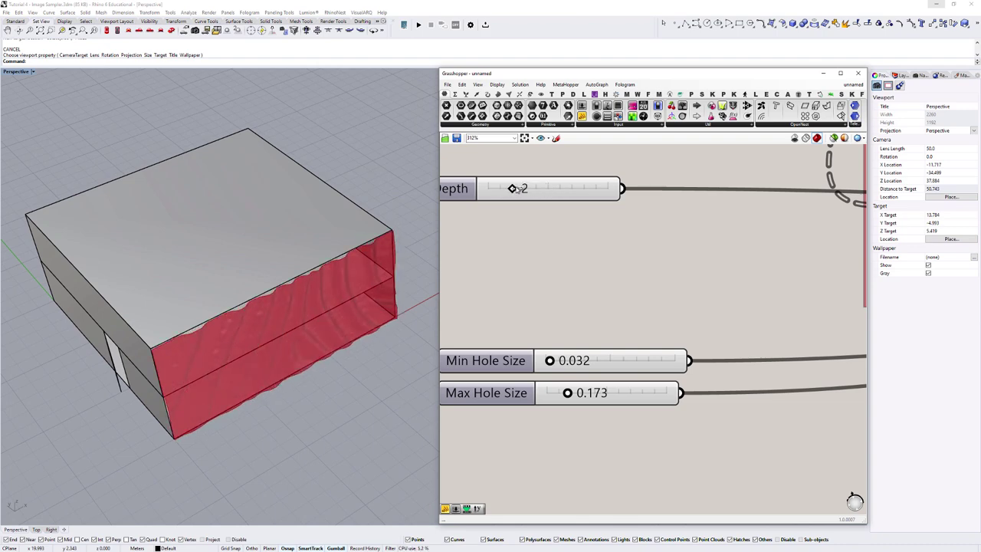
# Select the surface component at the end of the definition and inspect the highlighted facade.
pyautogui.scroll(-7, 501, 287)
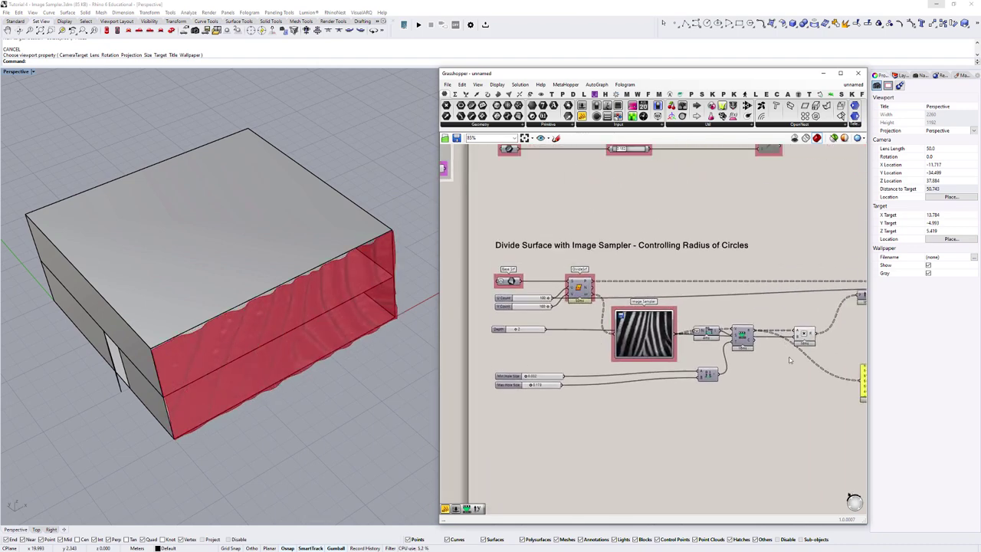
pyautogui.moveTo(790, 360); pyautogui.dragTo(660, 345, button='right')
pyautogui.scroll(-1, 659, 345)
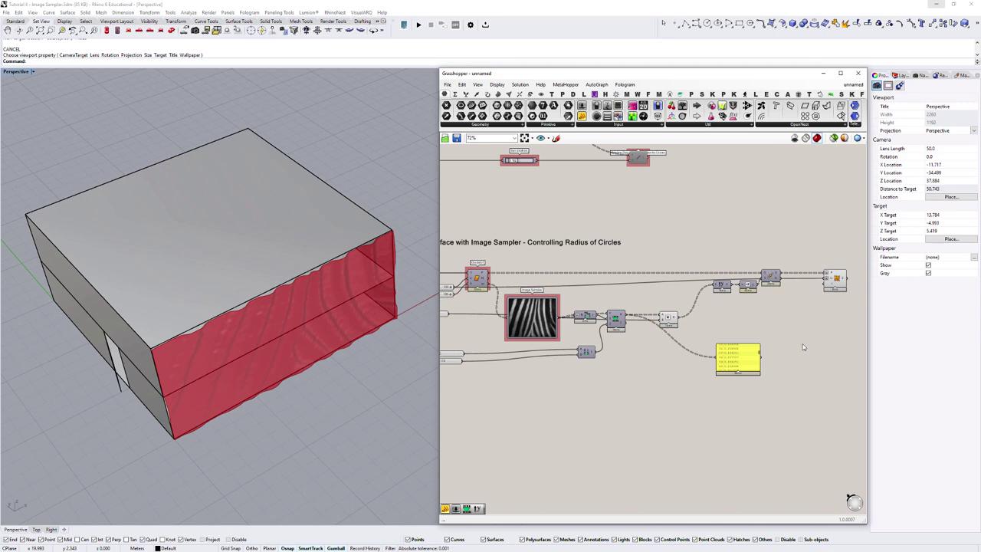
pyautogui.moveTo(803, 348); pyautogui.dragTo(690, 346, button='right')
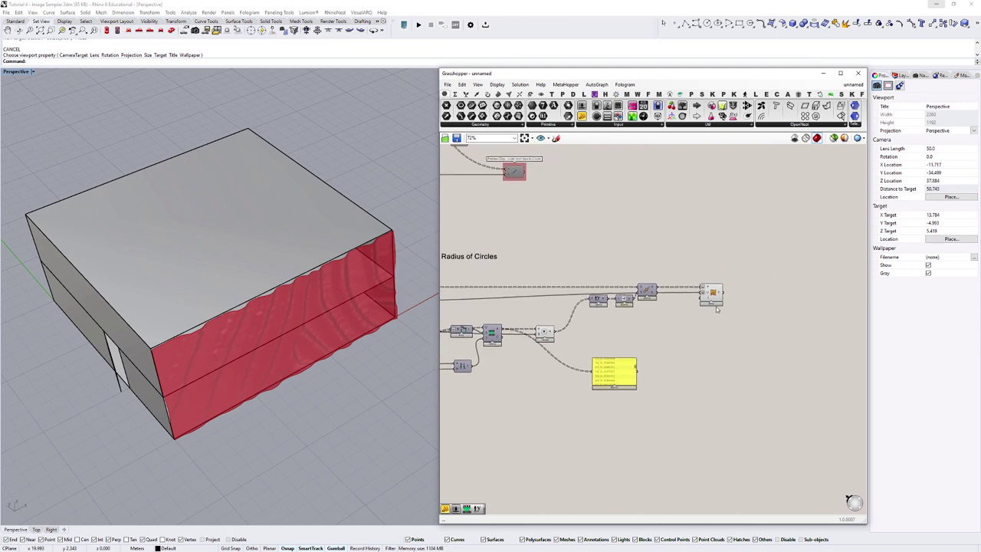
pyautogui.scroll(3, 717, 309)
pyautogui.click(685, 282)
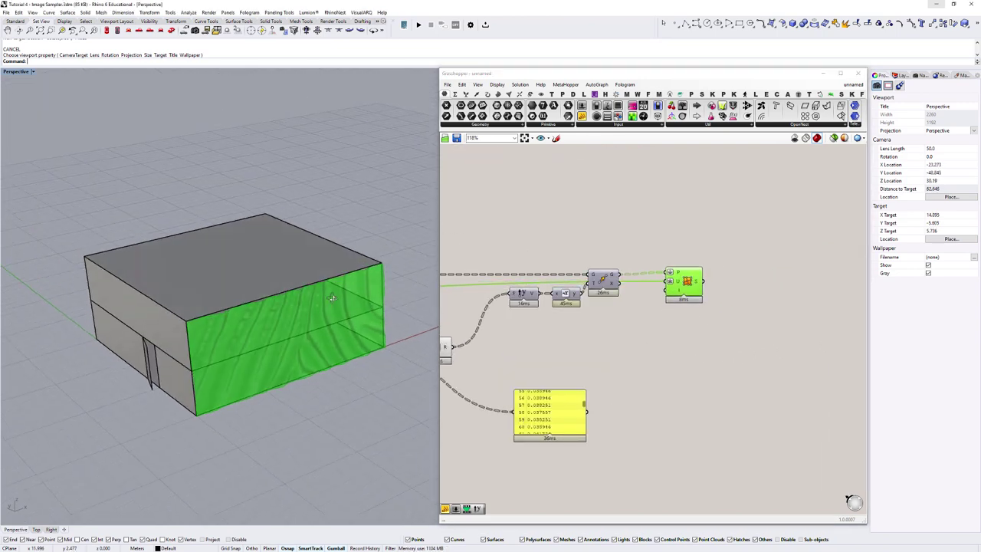
pyautogui.scroll(3, 322, 345)
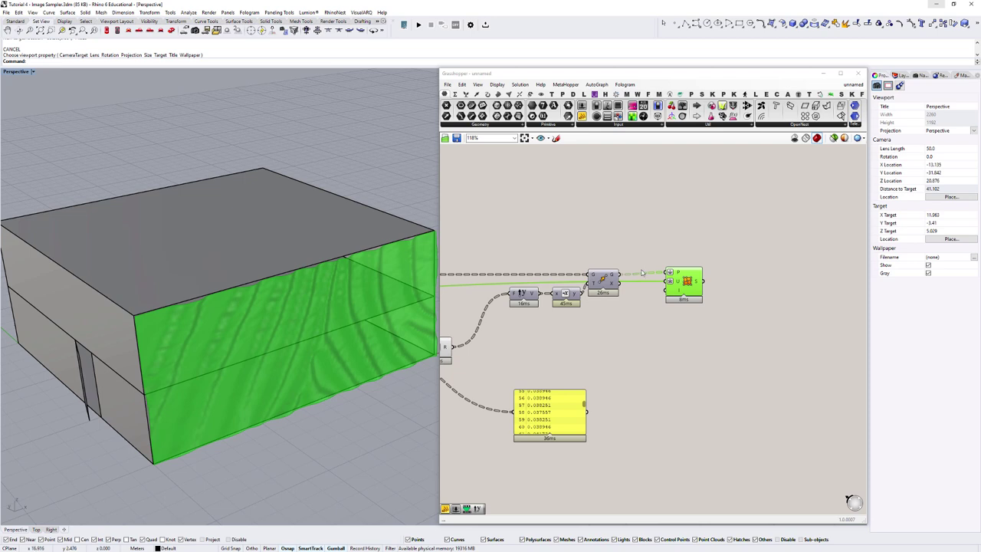
# Add a Contour component after the surface component and feed the image-sampled facade surface into its shape input.
pyautogui.moveTo(785, 282); pyautogui.dragTo(665, 289, button='right')
pyautogui.doubleClick(686, 299)
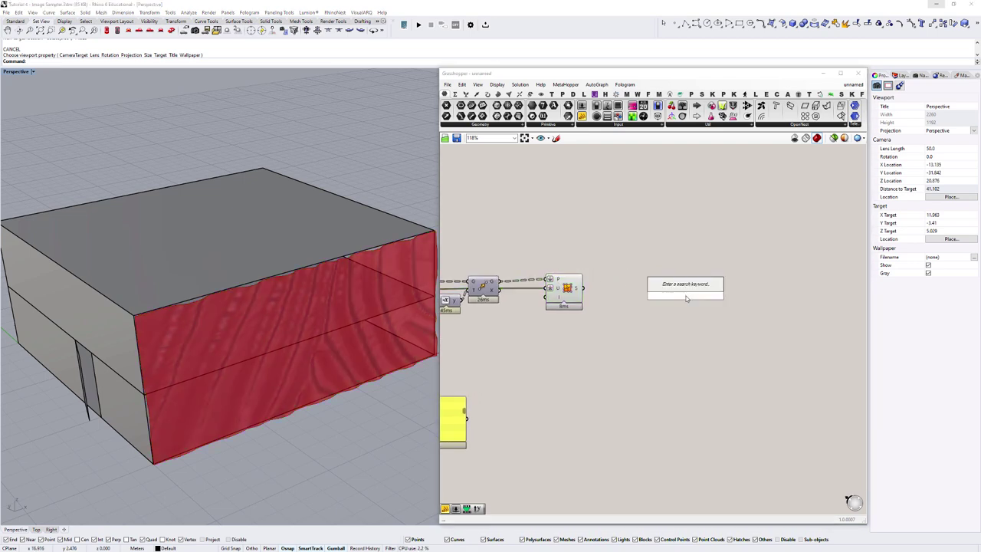
pyautogui.write('contour')
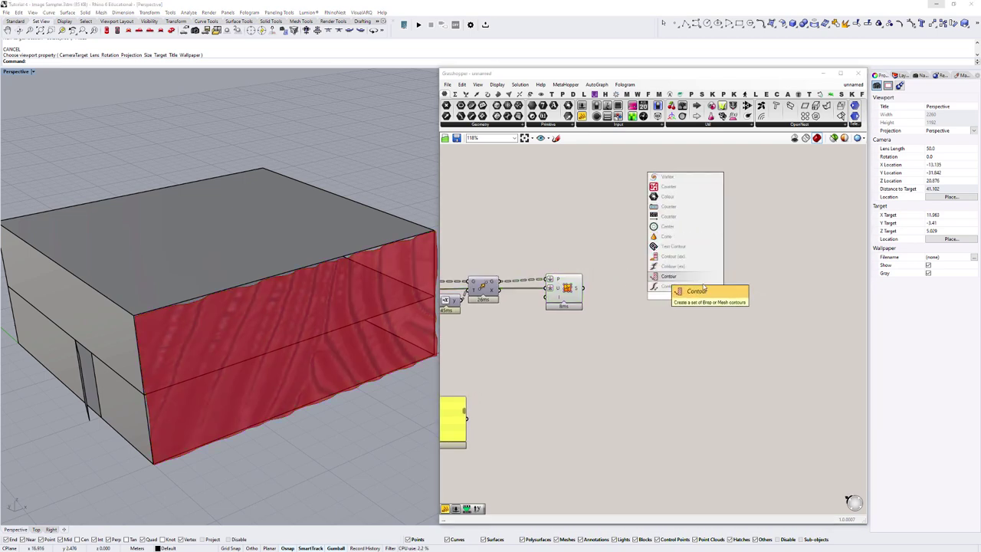
pyautogui.click(686, 285)
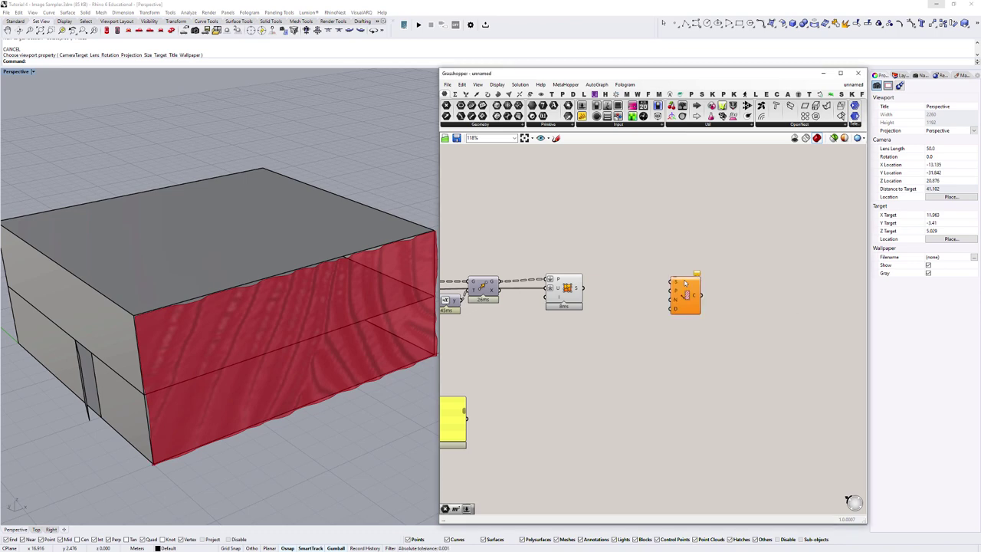
pyautogui.moveTo(685, 284); pyautogui.dragTo(710, 285)
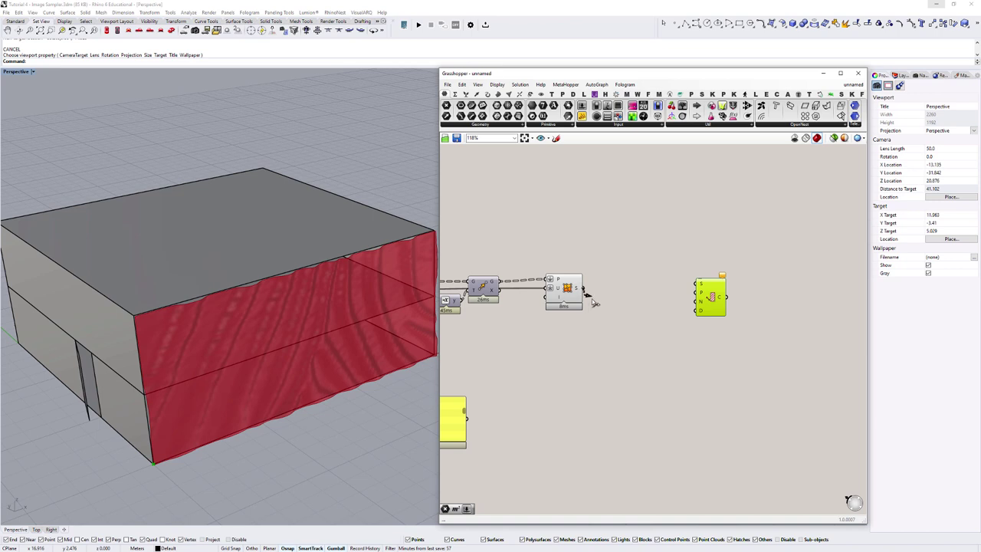
pyautogui.moveTo(584, 289); pyautogui.dragTo(770, 302)
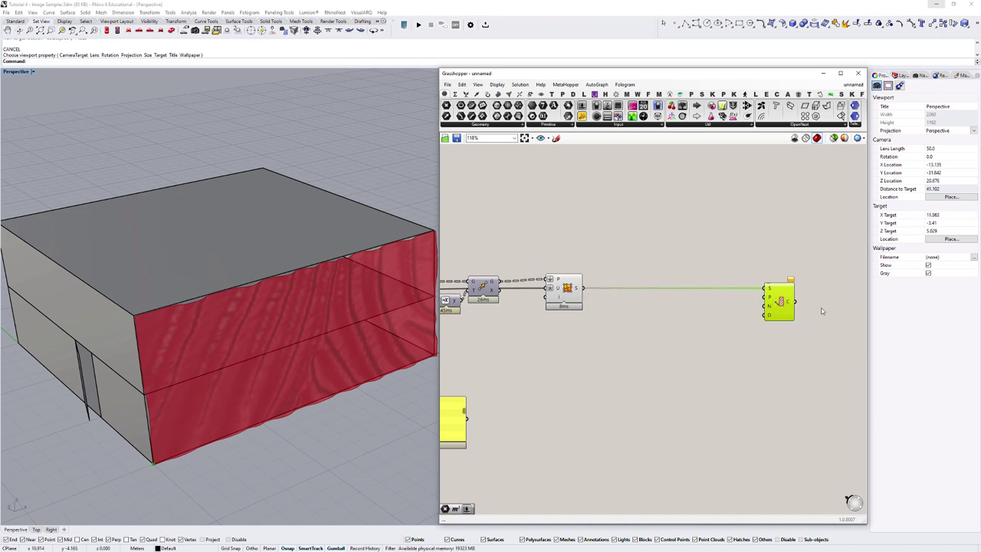
pyautogui.scroll(3, 782, 302)
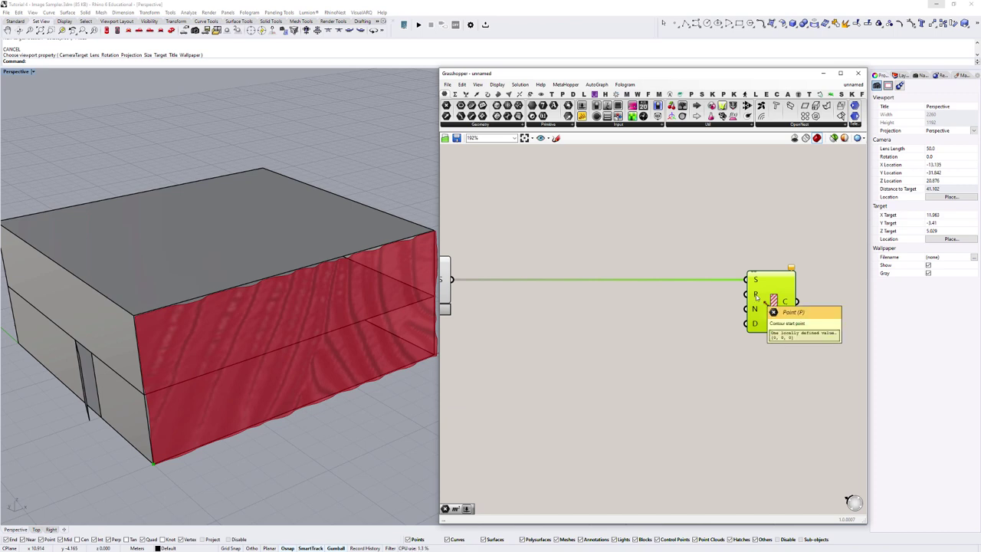
pyautogui.moveTo(129, 452); pyautogui.dragTo(167, 477)
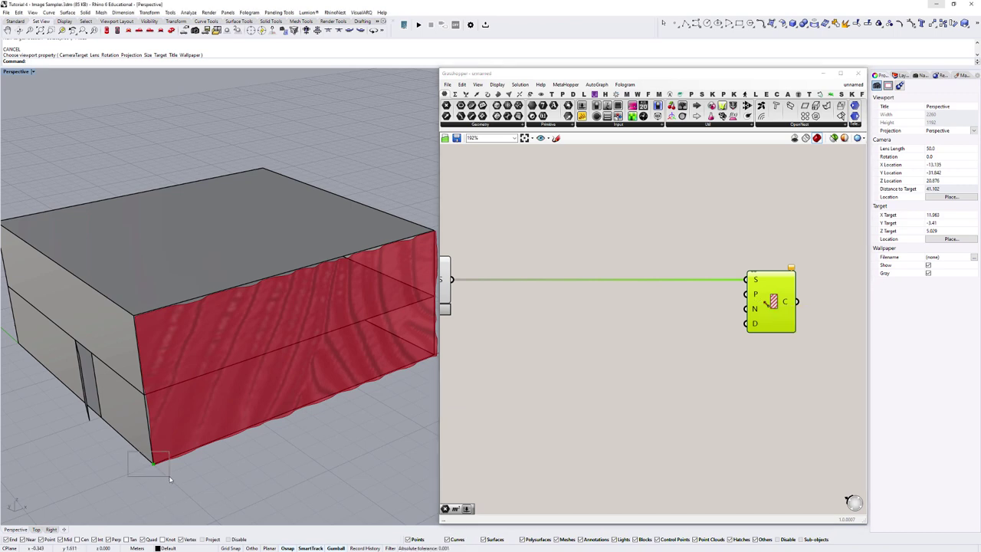
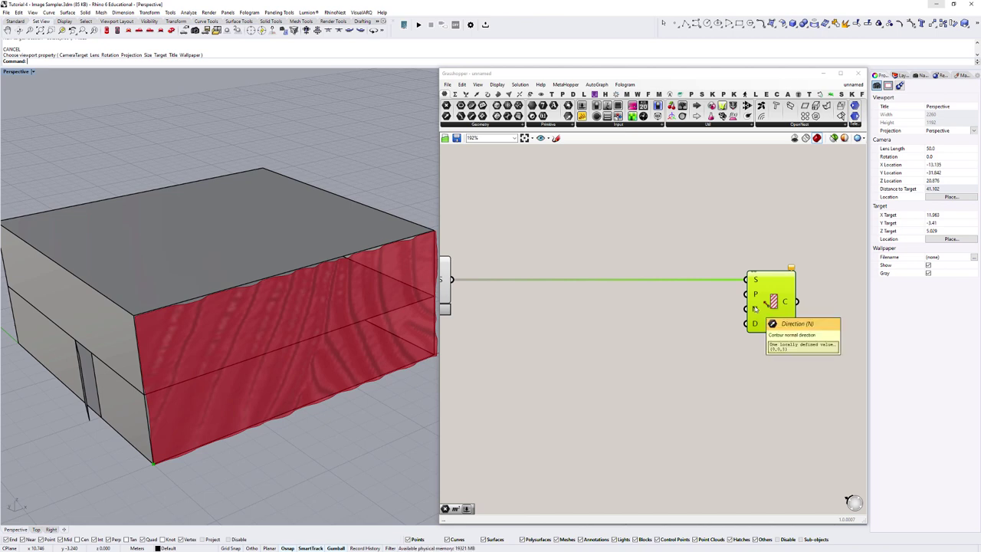
# Add a Unit Z vector and connect it to the Contour component's direction input.
pyautogui.doubleClick(646, 317)
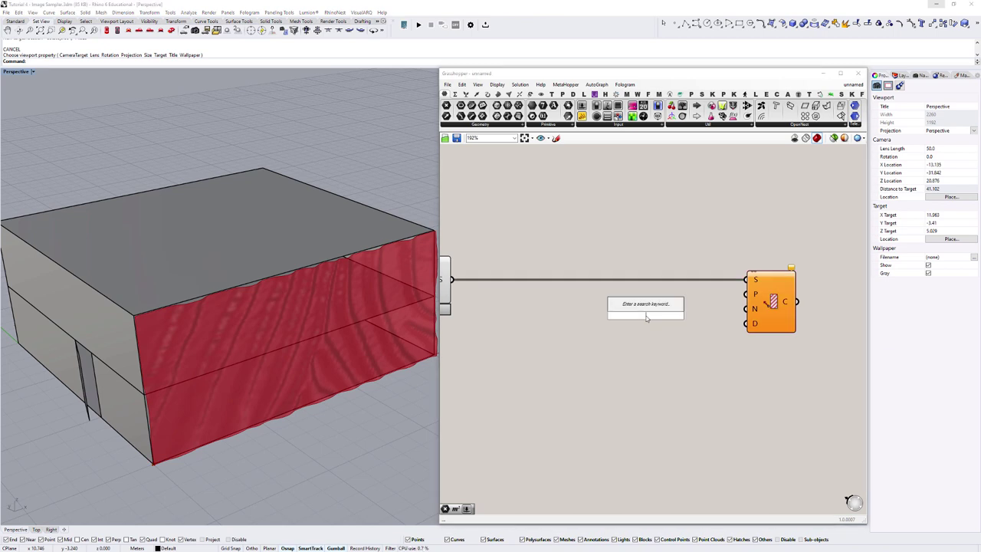
pyautogui.write('un')
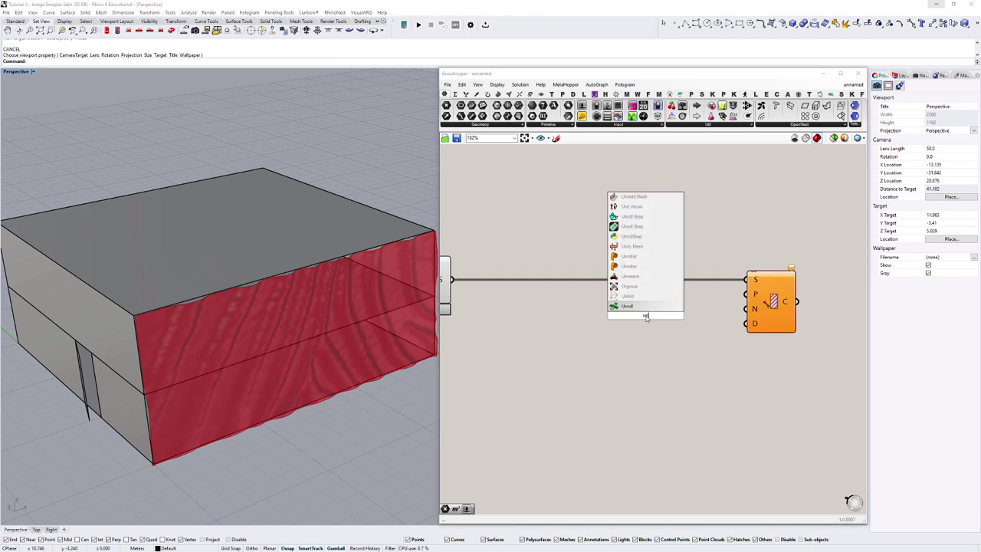
pyautogui.write('it z')
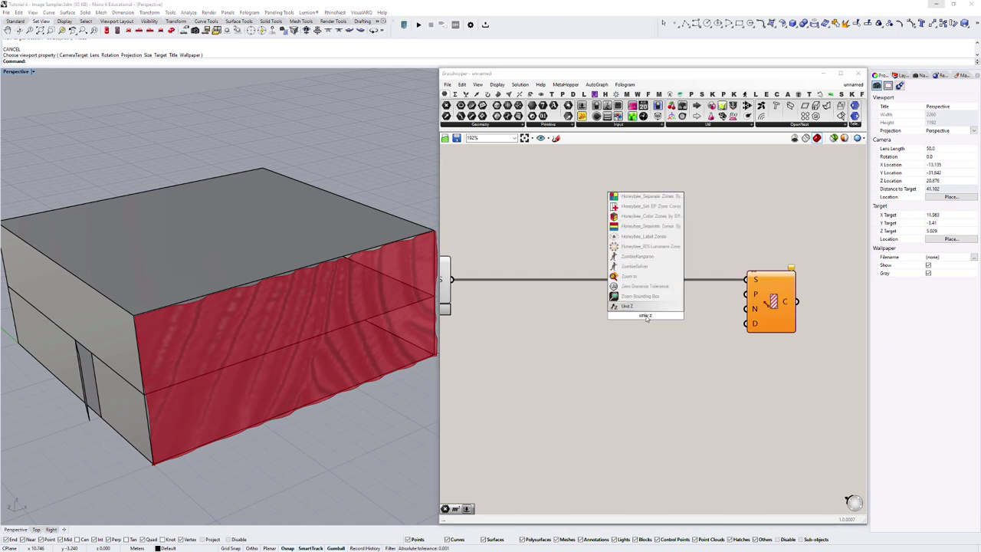
pyautogui.press('Return')
pyautogui.moveTo(669, 316); pyautogui.dragTo(749, 309)
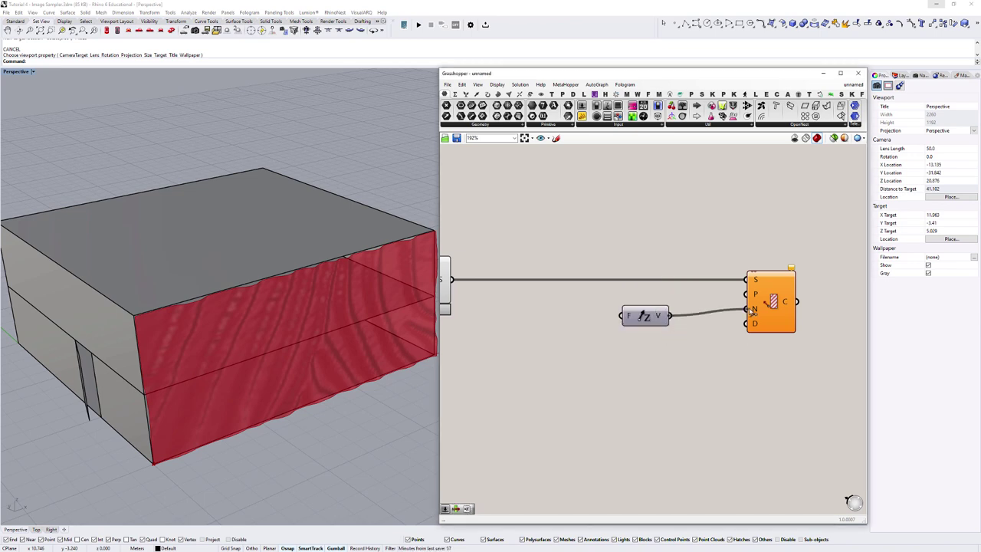
# In Rhino, contour the Original Image sample surface from its lower corner up to its upper corner at a spacing of 1.
pyautogui.moveTo(268, 484); pyautogui.dragTo(194, 466, button='right')
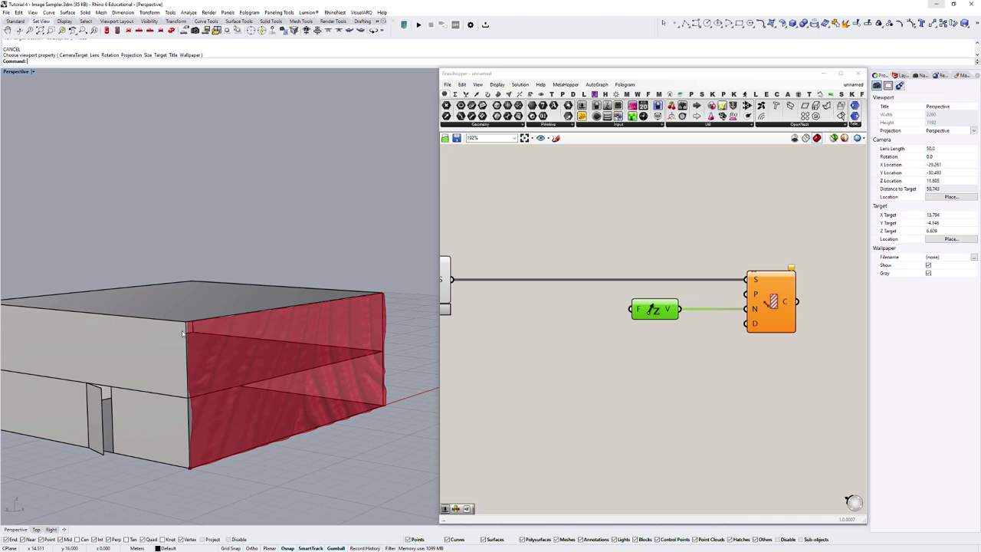
pyautogui.scroll(-5, 184, 333)
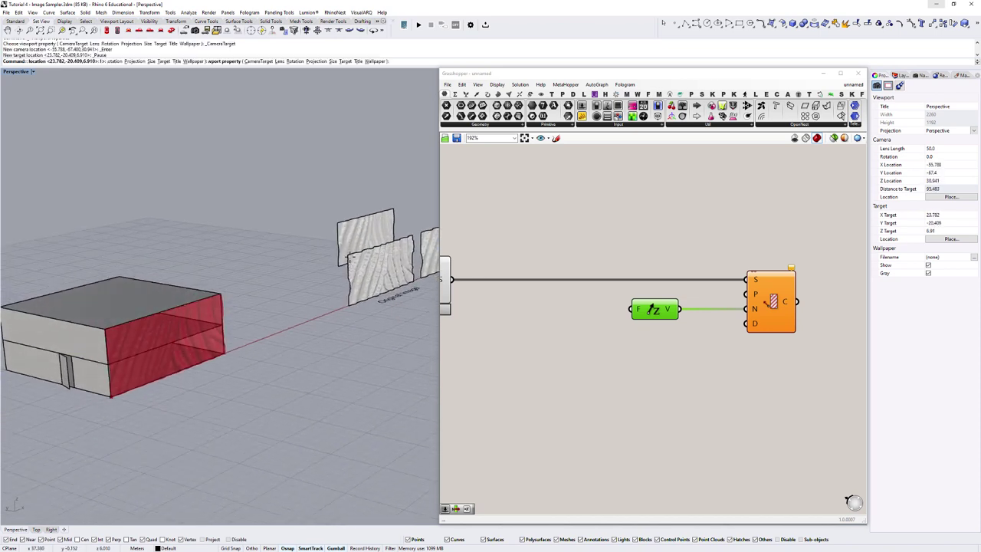
pyautogui.moveTo(339, 286); pyautogui.dragTo(336, 351, button='right')
pyautogui.scroll(6, 314, 360)
pyautogui.click(298, 368)
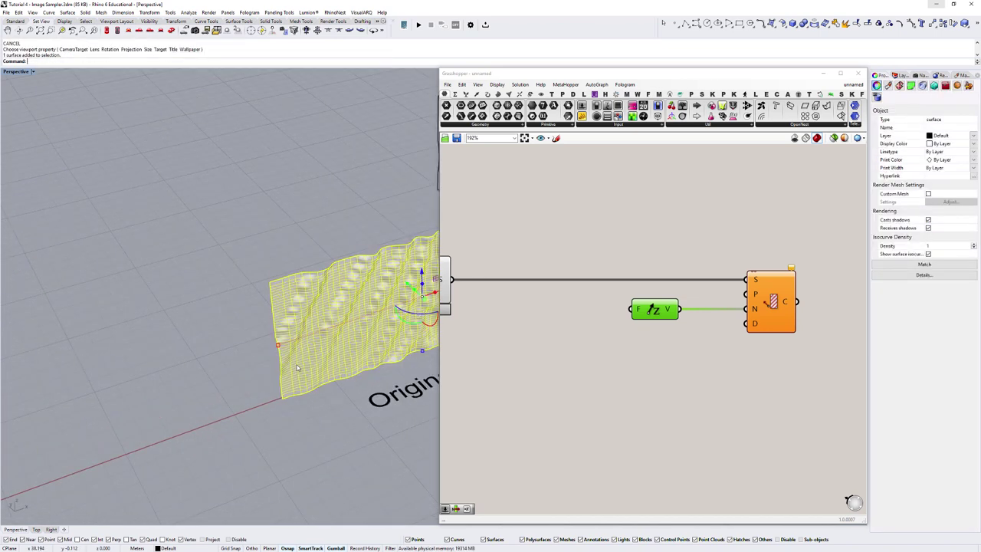
pyautogui.write('contour')
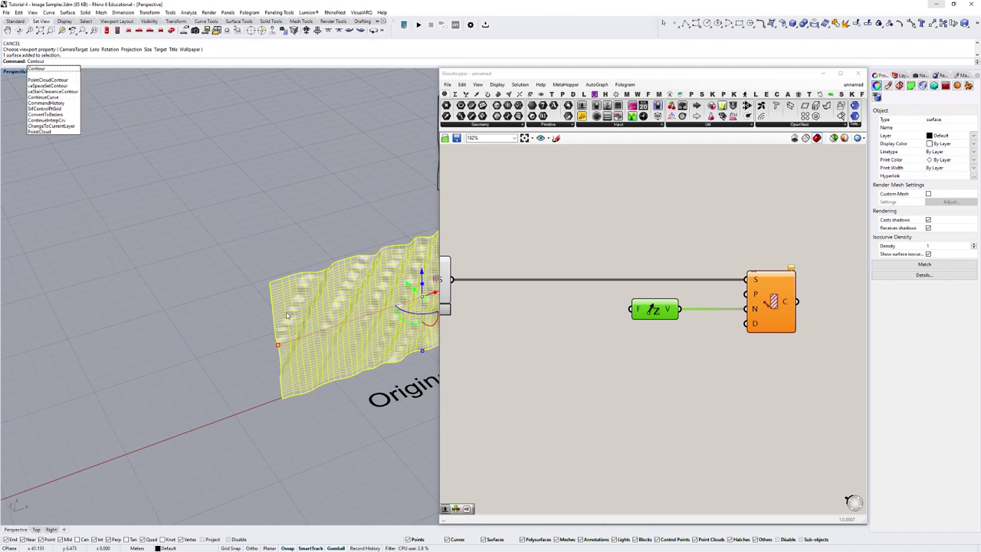
pyautogui.press('Return')
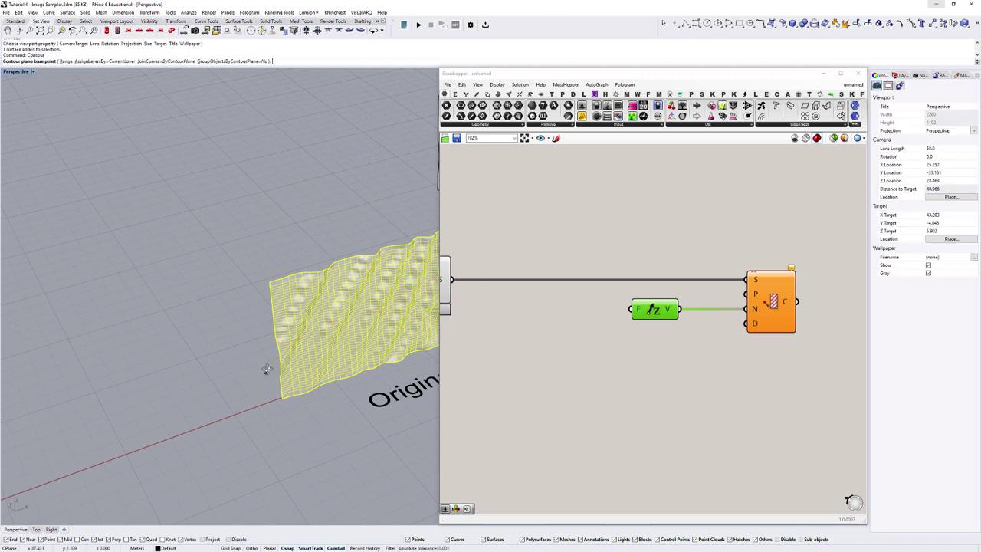
pyautogui.moveTo(267, 369); pyautogui.dragTo(269, 337, button='right')
pyautogui.keyDown('shift'); pyautogui.moveTo(305, 370); pyautogui.dragTo(139, 385, button='right'); pyautogui.keyUp('shift')
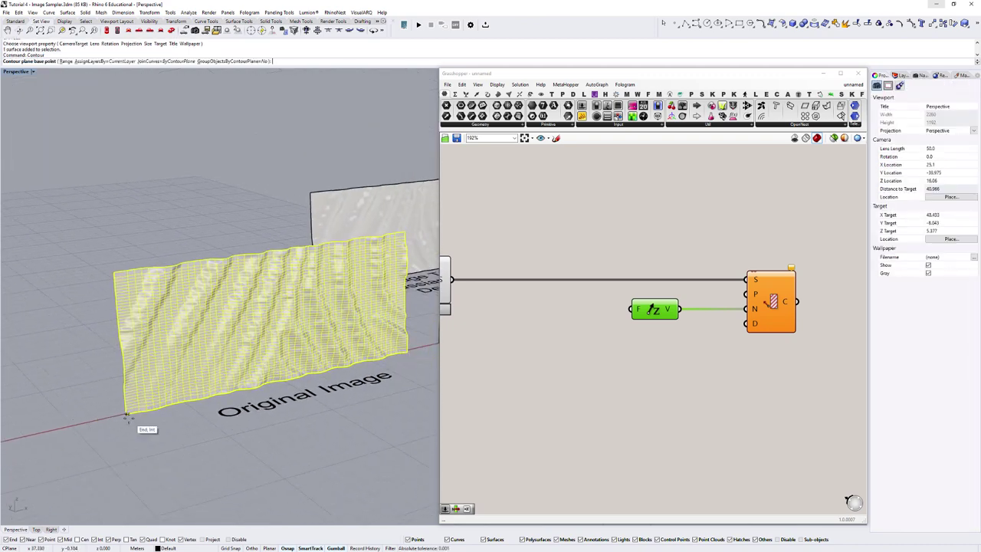
pyautogui.click(127, 417)
pyautogui.click(114, 273)
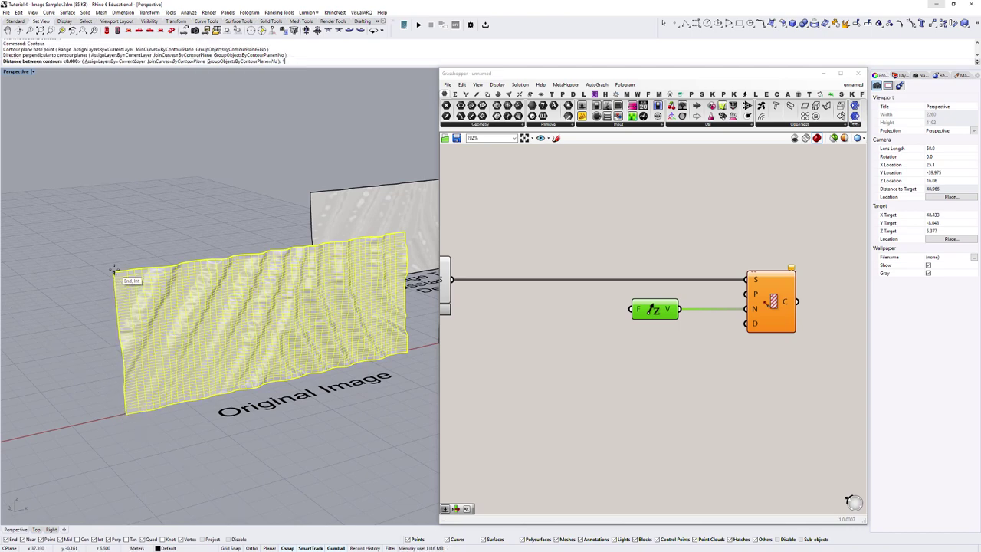
pyautogui.press('Return')
pyautogui.scroll(-4, 274, 335)
pyautogui.moveTo(264, 311); pyautogui.dragTo(260, 357, button='right')
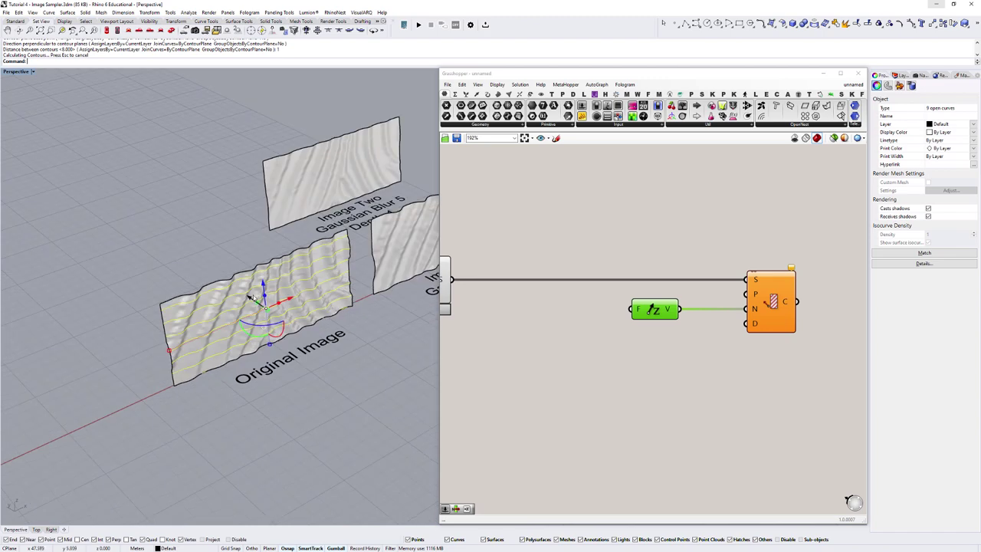
# Move the contour curves away from the sample surface and examine them up close.
pyautogui.moveTo(253, 300); pyautogui.dragTo(151, 256)
pyautogui.press('Escape')
pyautogui.moveTo(155, 246); pyautogui.dragTo(196, 238, button='right')
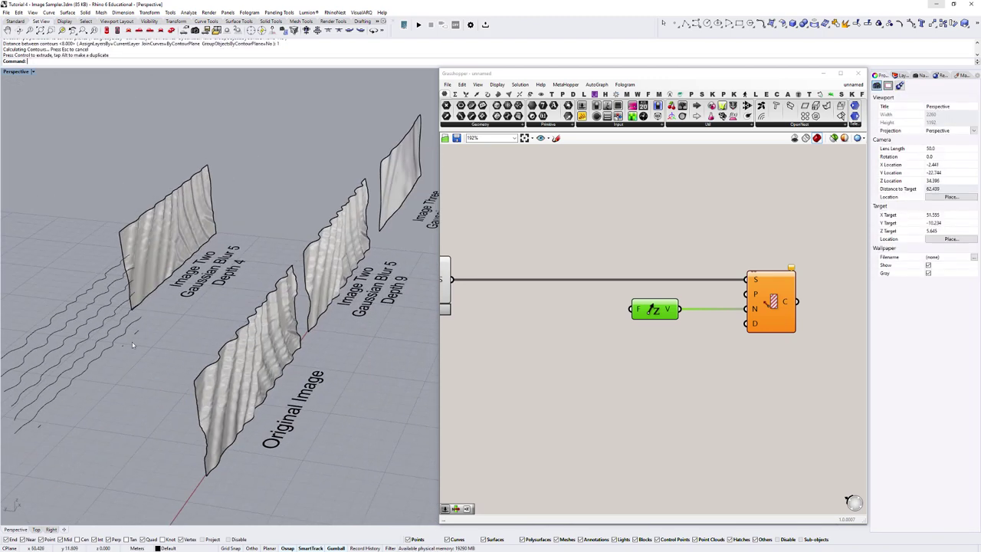
pyautogui.scroll(8, 196, 326)
pyautogui.keyDown('shift'); pyautogui.moveTo(127, 342); pyautogui.dragTo(145, 338, button='right'); pyautogui.keyUp('shift')
pyautogui.scroll(-10, 197, 349)
# Undo the move and the contouring of the sample surface, and return to the building.
pyautogui.hotkey('ctrl', 'z')
pyautogui.hotkey('ctrl', 'z')
pyautogui.scroll(-10, 222, 354)
pyautogui.scroll(5, 222, 358)
pyautogui.middleClick(212, 359)
pyautogui.click(213, 359)
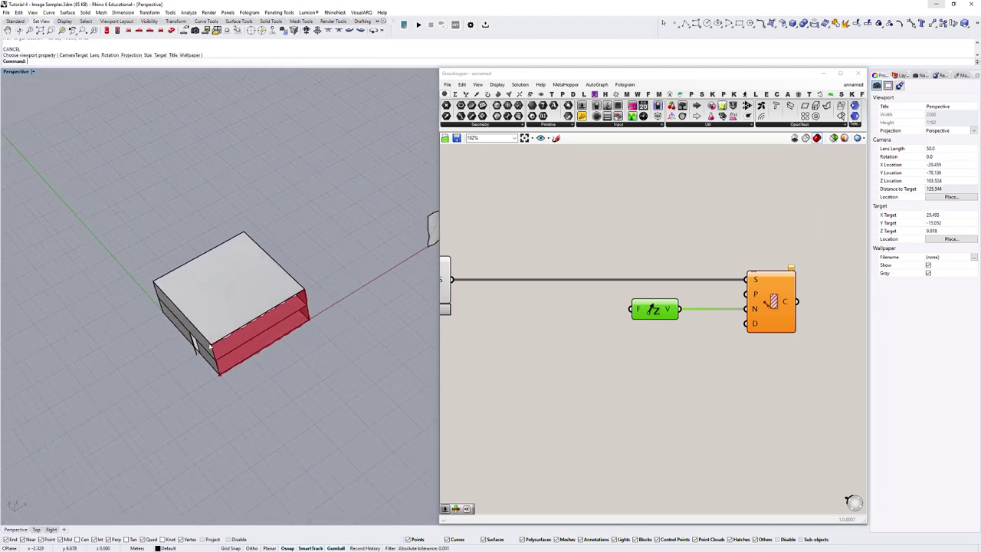
# Add a 0.5 number slider and connect it to the Contour component's distance input.
pyautogui.scroll(8, 234, 326)
pyautogui.moveTo(234, 325); pyautogui.dragTo(249, 282, button='right')
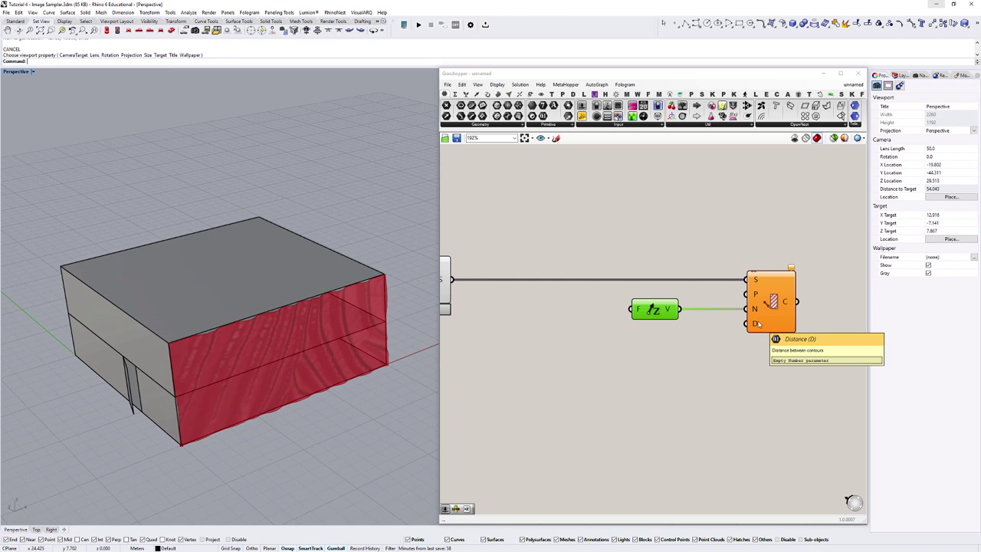
pyautogui.doubleClick(665, 337)
pyautogui.write('0.5')
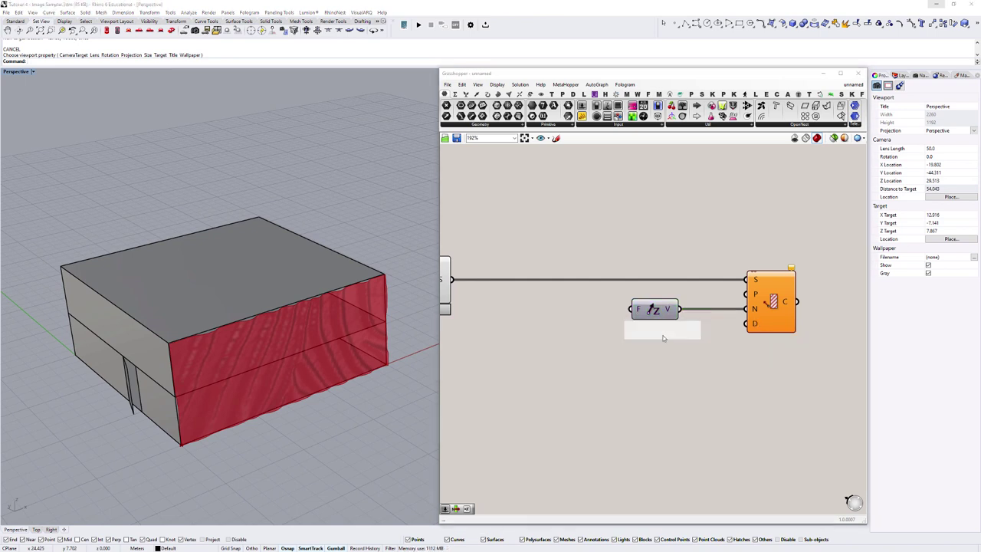
pyautogui.press('Return')
pyautogui.scroll(3, 818, 322)
pyautogui.moveTo(705, 327); pyautogui.dragTo(656, 353)
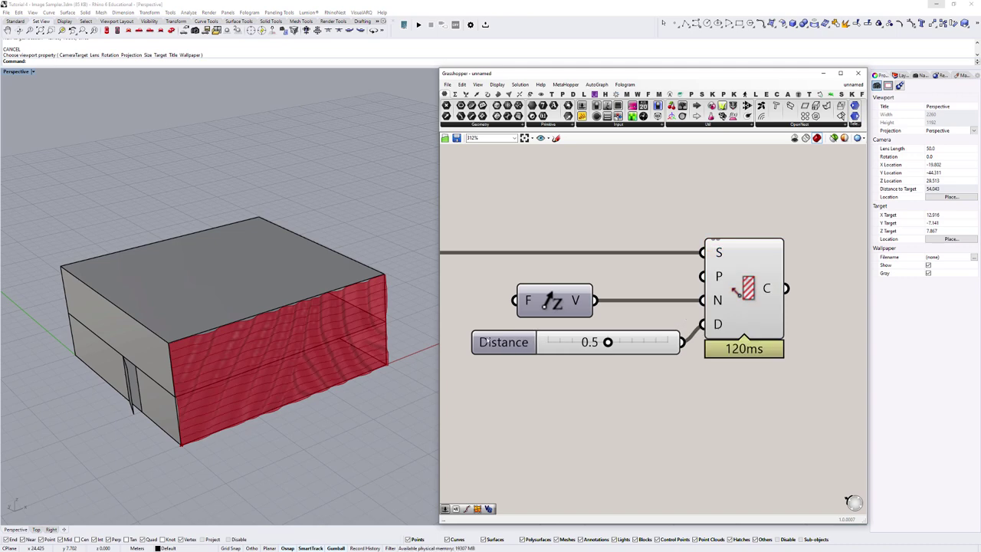
# Hide the preview of the facade surface component and examine the contour curves on the building.
pyautogui.keyDown('shift'); pyautogui.moveTo(368, 347); pyautogui.dragTo(323, 352, button='right'); pyautogui.keyUp('shift')
pyautogui.scroll(-5, 469, 285)
pyautogui.moveTo(469, 282); pyautogui.dragTo(677, 289, button='right')
pyautogui.click(555, 281)
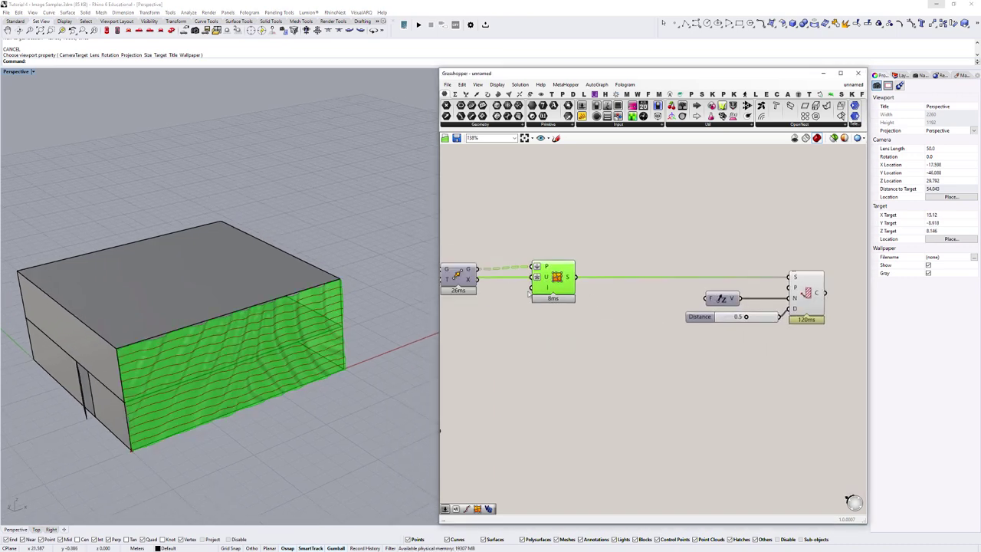
pyautogui.hotkey('ctrl', 'q')
pyautogui.scroll(4, 290, 347)
pyautogui.moveTo(289, 347)
pyautogui.mouseDown(button='right')
pyautogui.moveTo(328, 326)
pyautogui.moveTo(342, 331)
pyautogui.moveTo(313, 368)
pyautogui.moveTo(297, 363)
pyautogui.mouseUp(button='right')
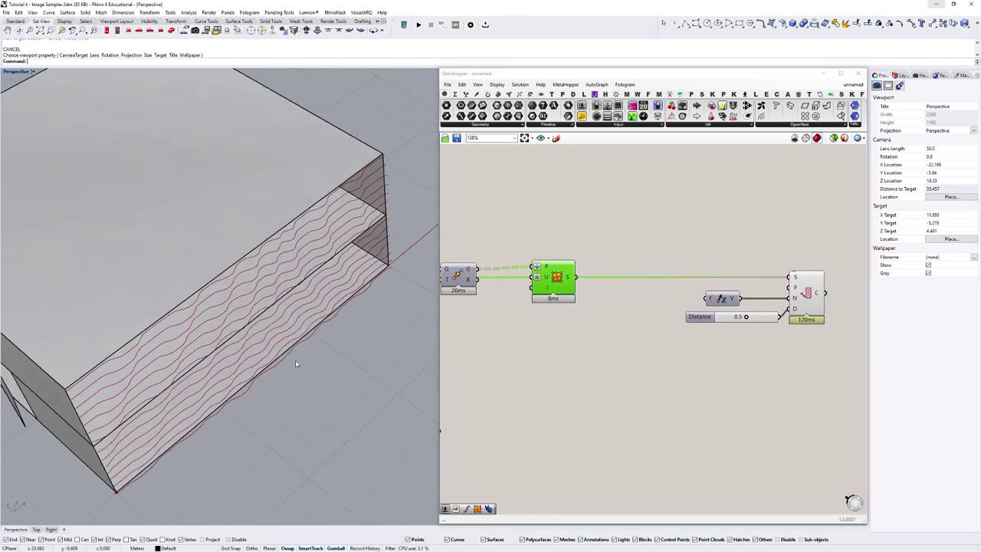
# Duplicate the Contour component with its Unit Z vector and Distance slider above the originals.
pyautogui.scroll(-2, 782, 244)
pyautogui.moveTo(754, 288); pyautogui.dragTo(717, 338, button='right')
pyautogui.click(717, 339)
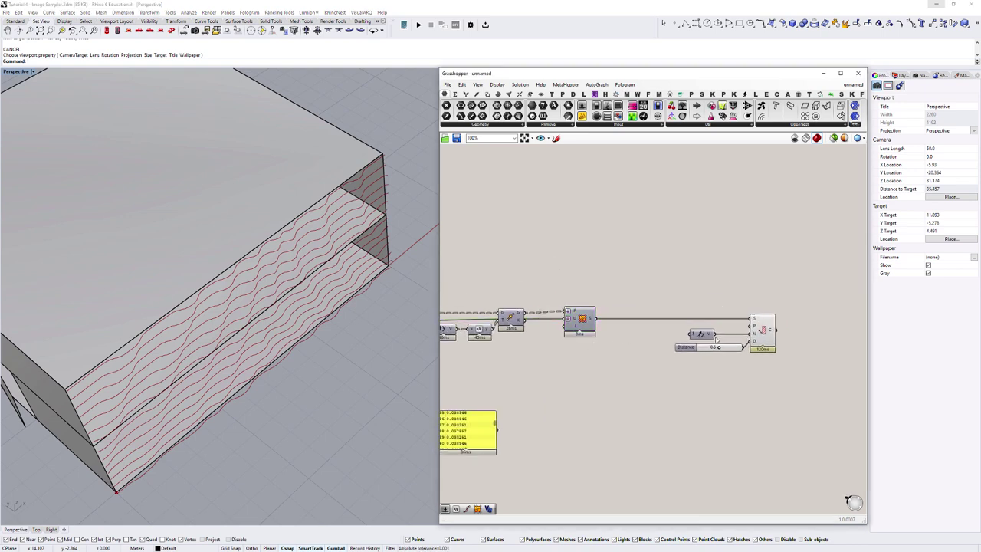
pyautogui.moveTo(777, 364); pyautogui.dragTo(696, 321)
pyautogui.keyDown('alt'); pyautogui.moveTo(762, 336); pyautogui.dragTo(761, 274); pyautogui.keyUp('alt')
pyautogui.click(639, 278)
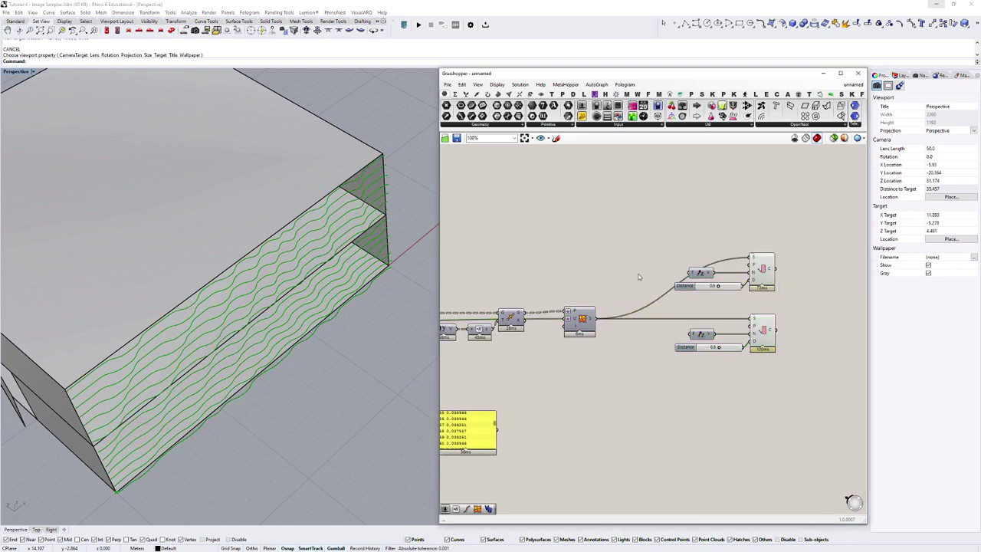
# Connect the original facade surface from the start of the definition to the duplicated Contour component's shape input.
pyautogui.scroll(-1, 511, 325)
pyautogui.moveTo(511, 325); pyautogui.dragTo(619, 329, button='right')
pyautogui.click(453, 323)
pyautogui.scroll(-2, 453, 323)
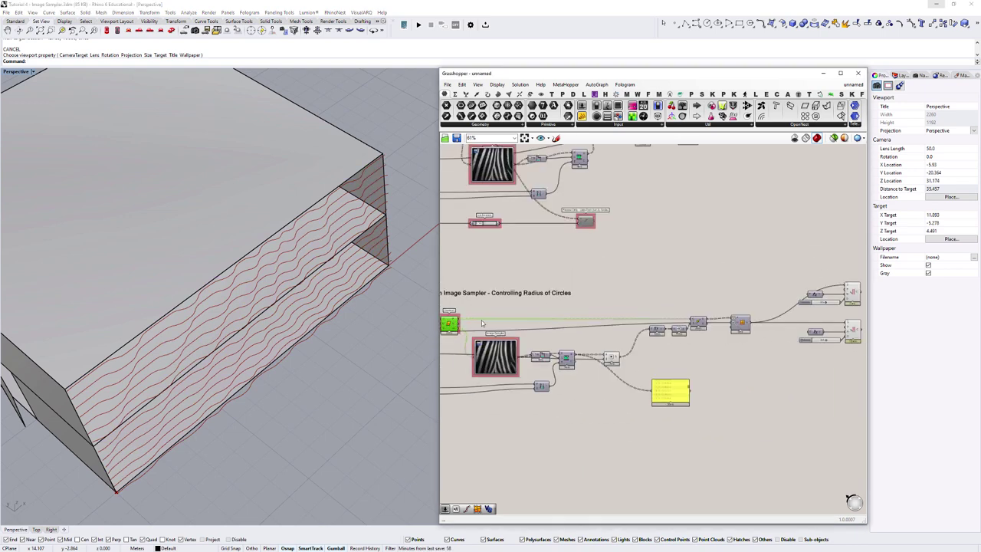
pyautogui.moveTo(460, 322); pyautogui.dragTo(536, 324, button='right')
pyautogui.scroll(-4, 484, 320)
pyautogui.moveTo(484, 320); pyautogui.dragTo(727, 327)
pyautogui.scroll(6, 696, 293)
pyautogui.scroll(2, 732, 347)
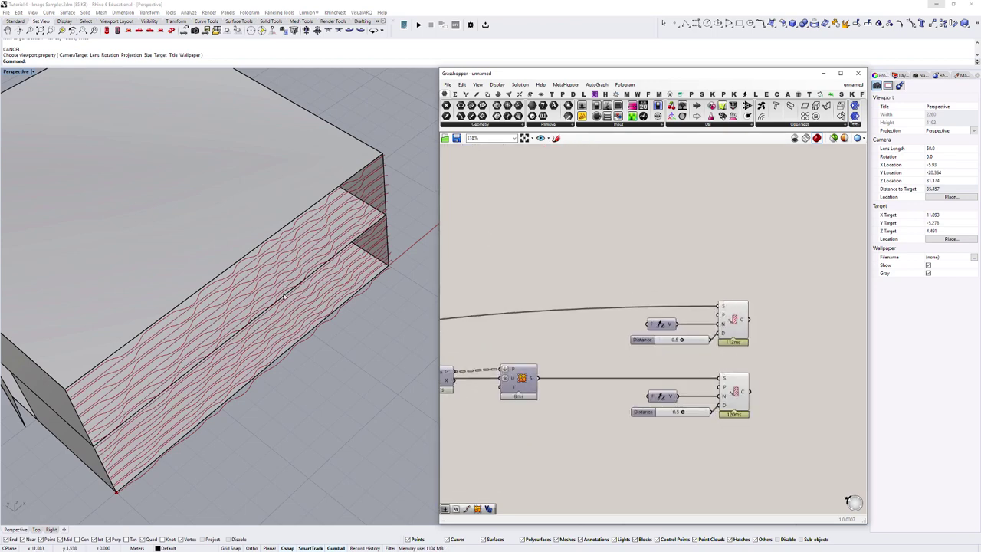
# Add a Loft component and connect the curve outputs of both Contour components to its curves input.
pyautogui.moveTo(283, 297); pyautogui.dragTo(315, 249, button='right')
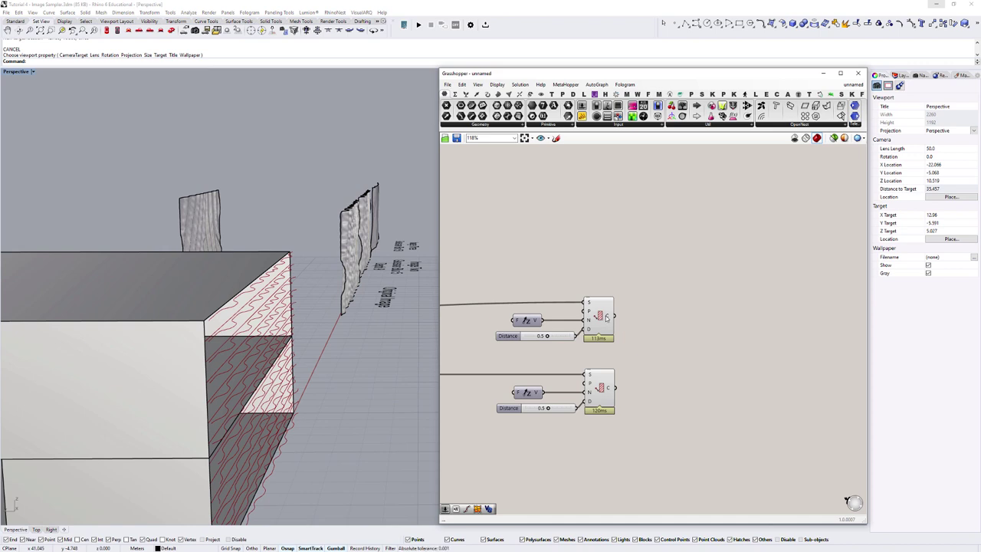
pyautogui.doubleClick(670, 353)
pyautogui.write('loft')
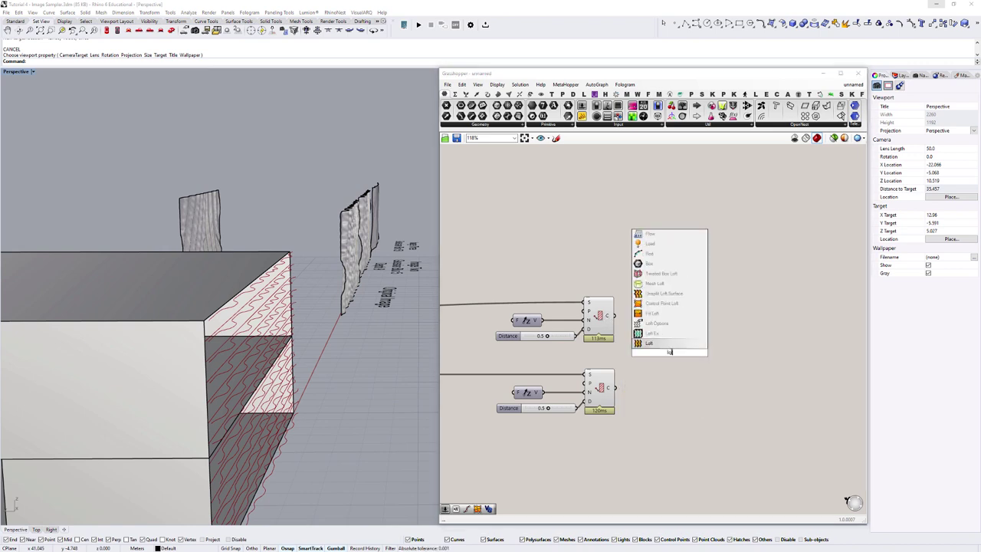
pyautogui.click(649, 337)
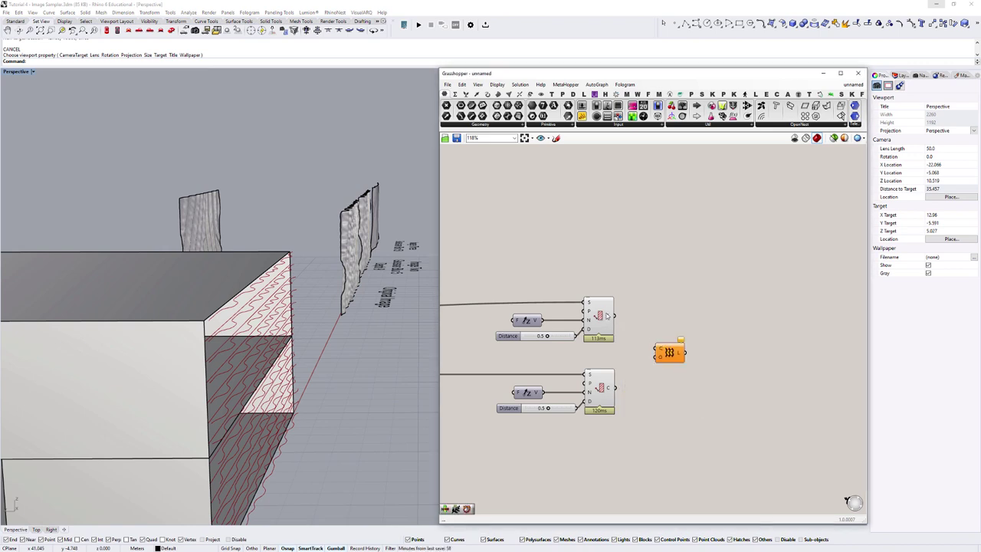
pyautogui.moveTo(614, 315); pyautogui.dragTo(656, 349)
pyautogui.moveTo(618, 391); pyautogui.dragTo(656, 351)
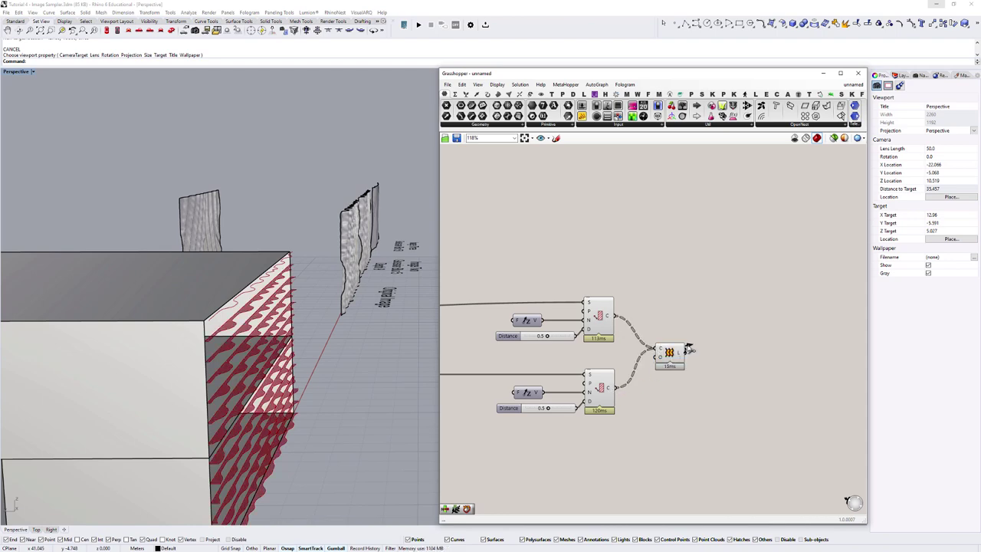
# Select the Base Srf parameter and examine the highlighted flat facade surface against the lofted fins at the building's upper corner.
pyautogui.scroll(5, 286, 340)
pyautogui.scroll(-5, 476, 292)
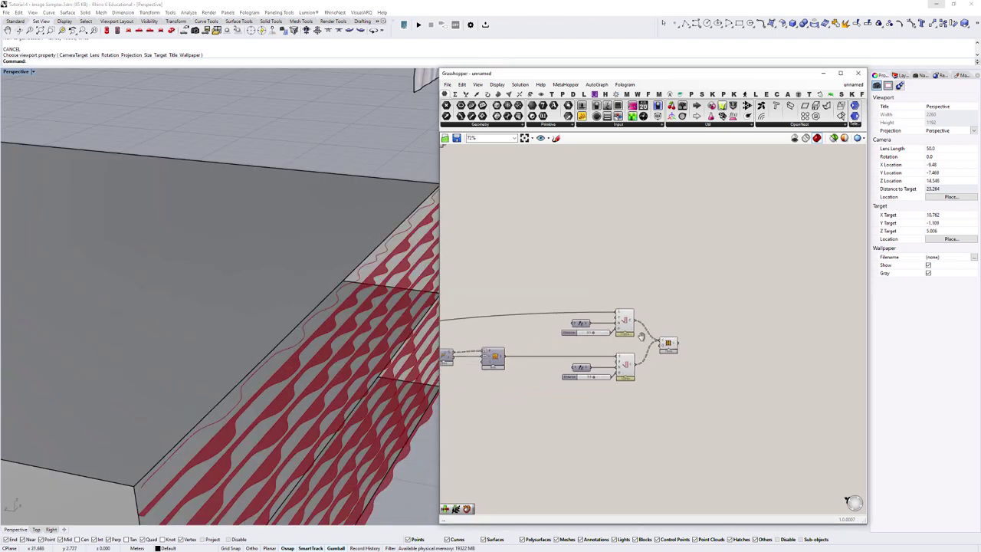
pyautogui.scroll(5, 664, 295)
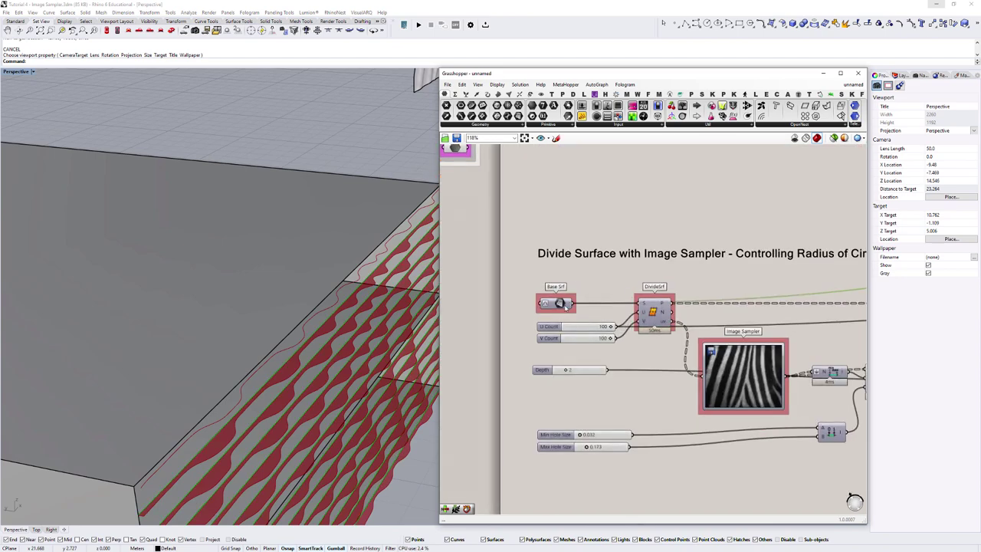
pyautogui.click(560, 304)
pyautogui.moveTo(243, 399); pyautogui.dragTo(243, 372, button='right')
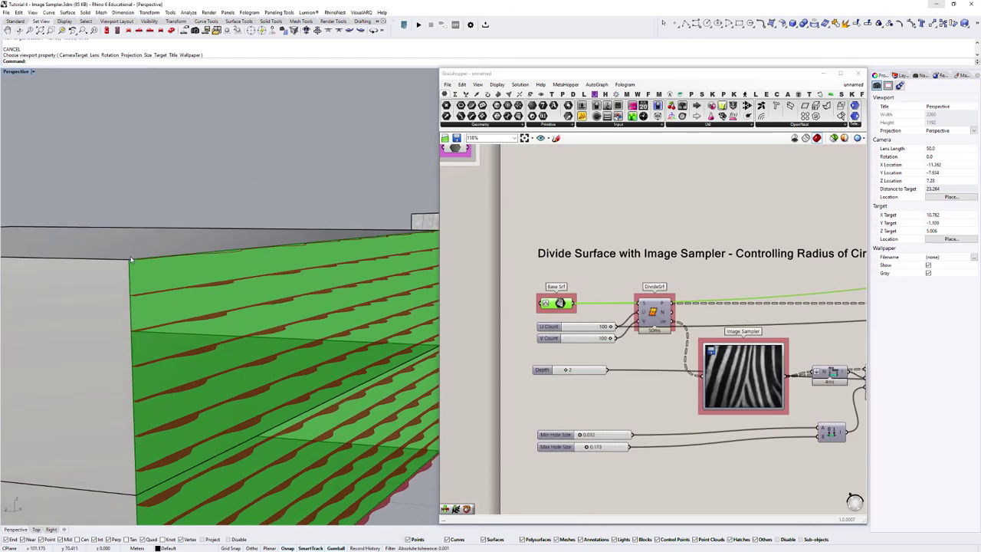
pyautogui.scroll(-3, 145, 284)
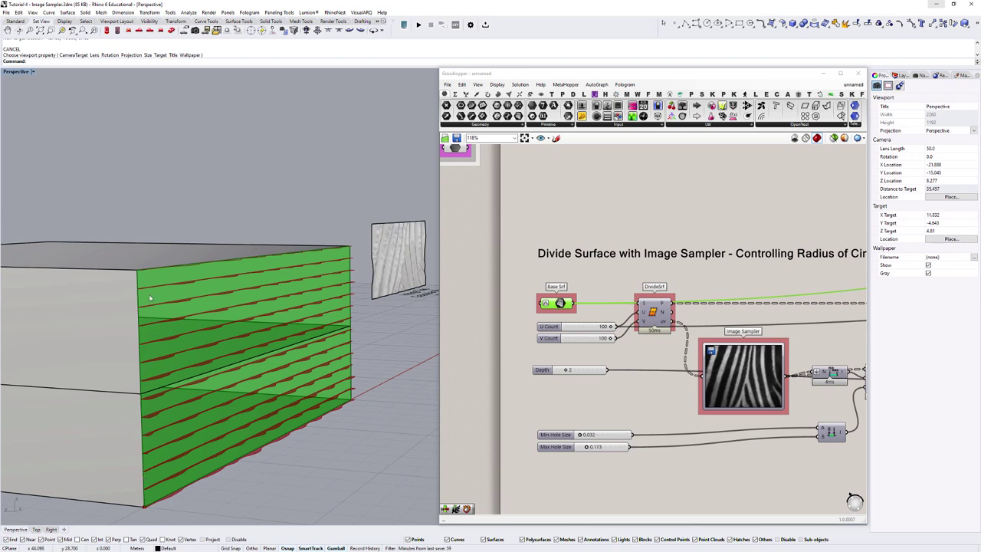
pyautogui.scroll(5, 150, 298)
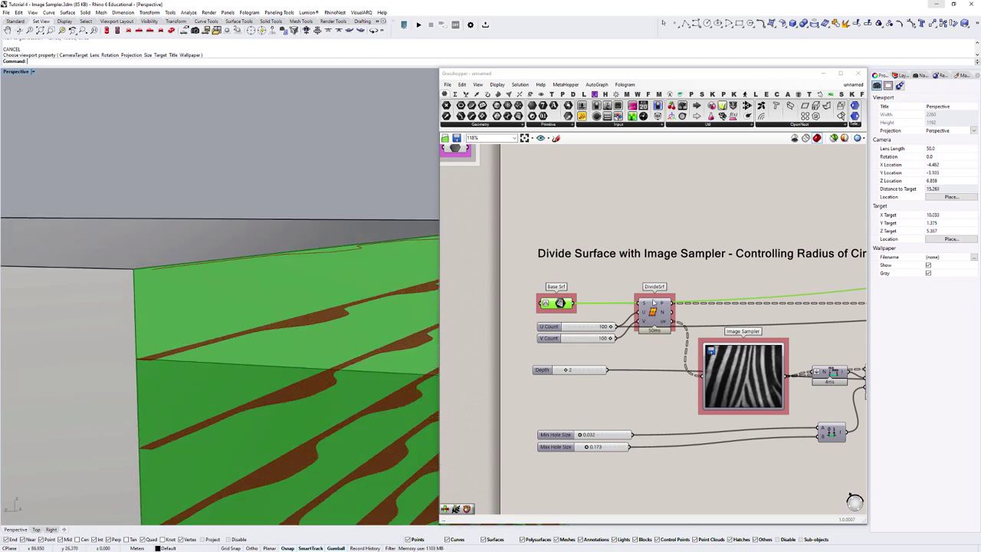
# Set the Distance slider of the upper Contour component to an accuracy of two decimal digits.
pyautogui.scroll(-2, 653, 303)
pyautogui.moveTo(812, 314); pyautogui.dragTo(545, 307, button='right')
pyautogui.scroll(4, 706, 326)
pyautogui.scroll(-1, 677, 351)
pyautogui.moveTo(506, 371); pyautogui.dragTo(468, 418, button='right')
pyautogui.scroll(-3, 734, 295)
pyautogui.moveTo(736, 294); pyautogui.dragTo(489, 301, button='right')
pyautogui.scroll(4, 629, 339)
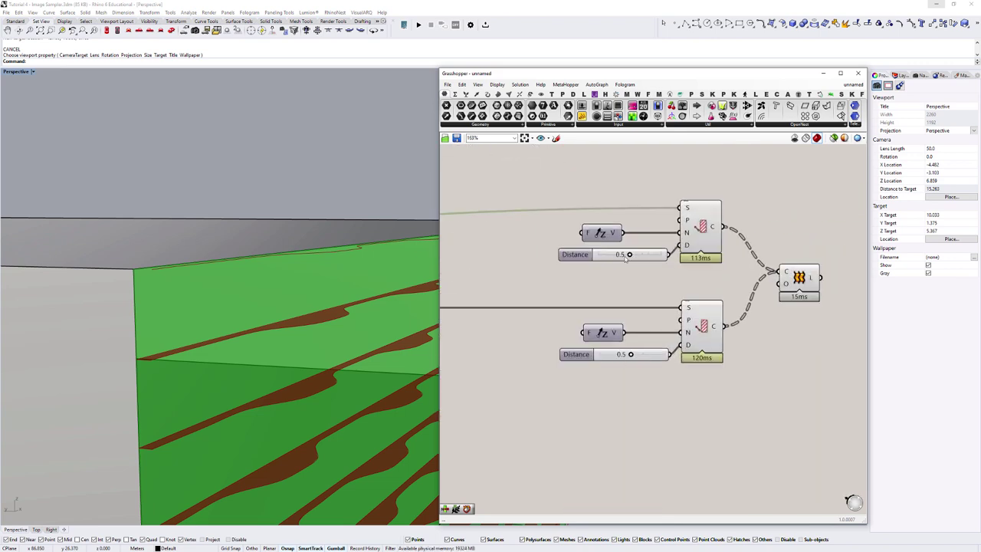
pyautogui.doubleClick(624, 256)
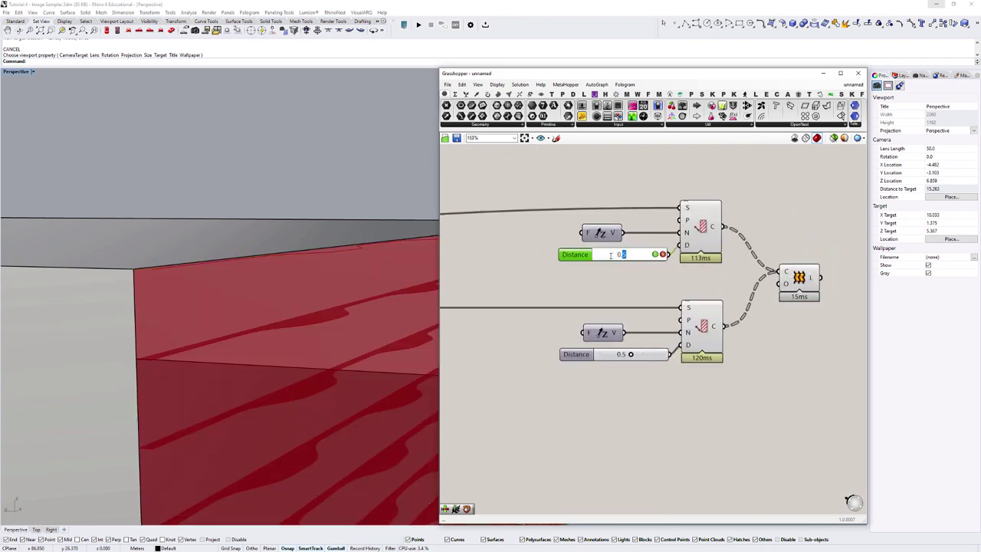
pyautogui.doubleClick(567, 255)
pyautogui.moveTo(570, 244); pyautogui.dragTo(572, 247)
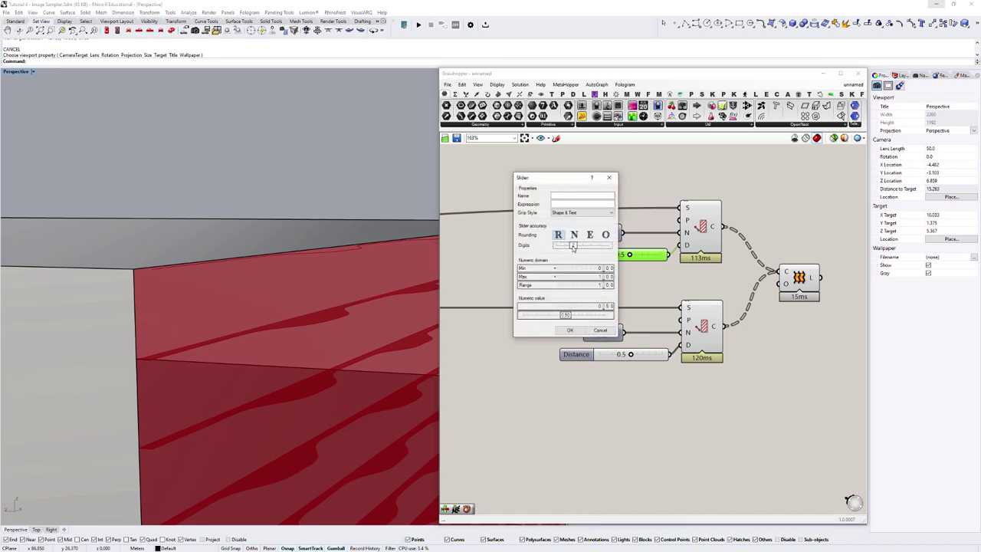
pyautogui.doubleClick(567, 315)
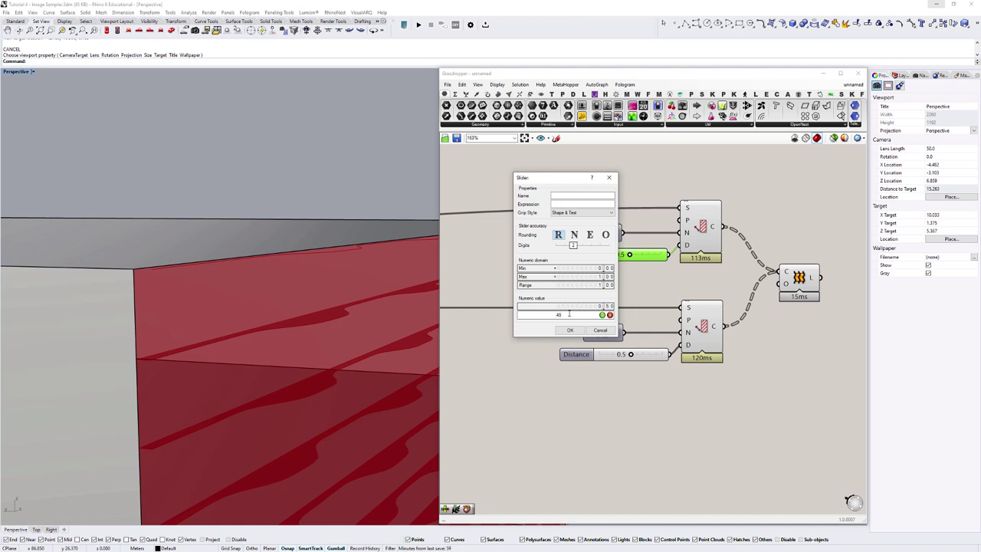
pyautogui.write('49')
pyautogui.click(600, 331)
pyautogui.scroll(-8, 288, 387)
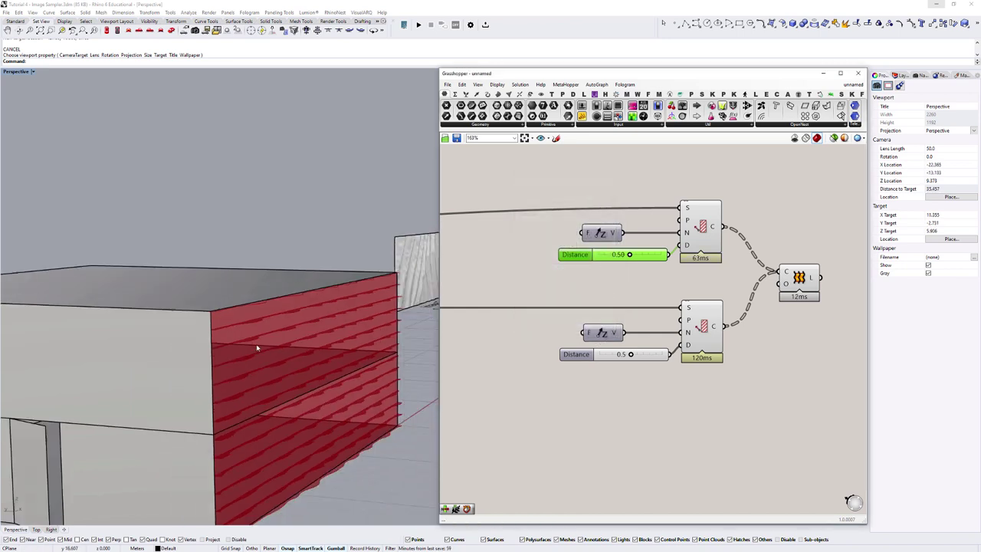
pyautogui.doubleClick(617, 355)
pyautogui.doubleClick(574, 354)
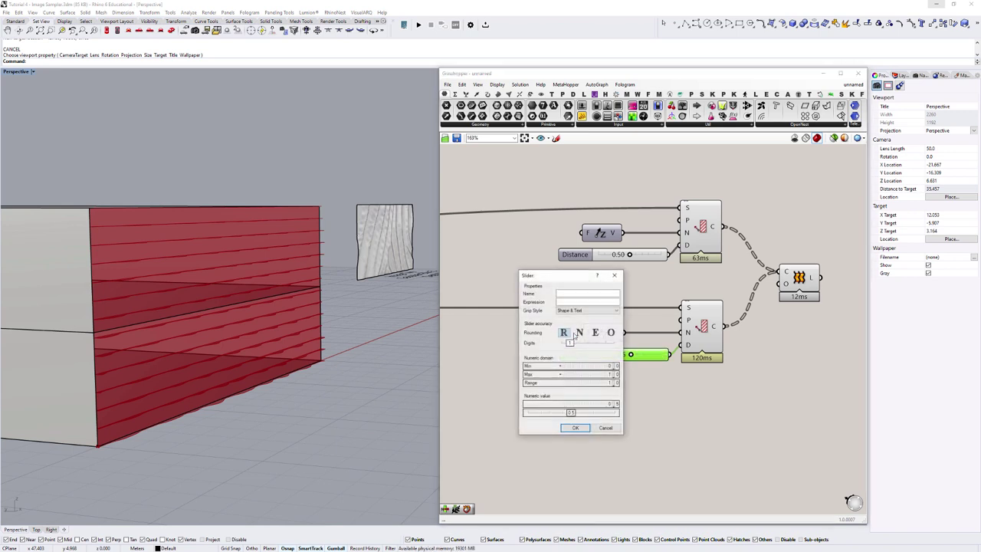
pyautogui.press('Escape')
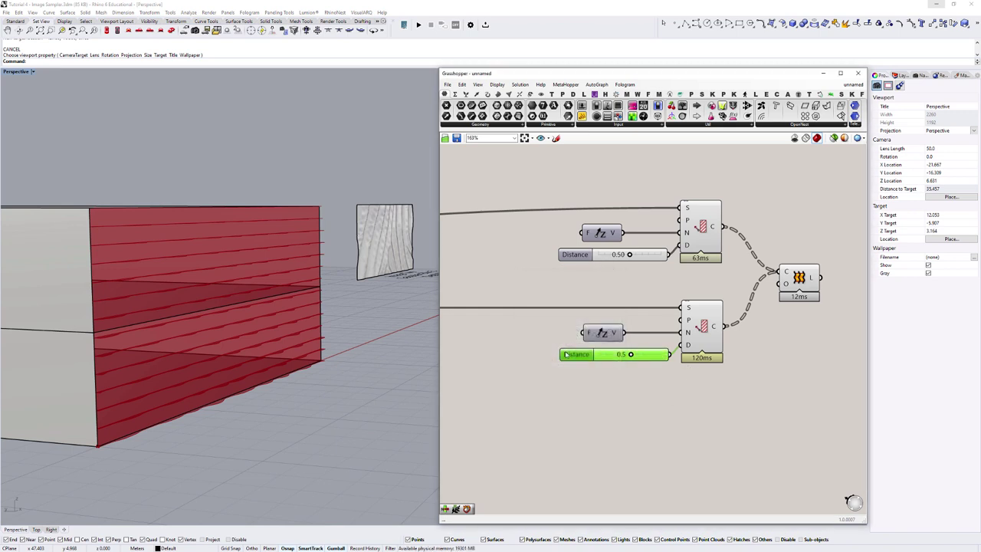
# Delete the lower Contour's Distance slider and drive the distance inputs of both Contour components from the remaining 0.50 slider.
pyautogui.press('Delete')
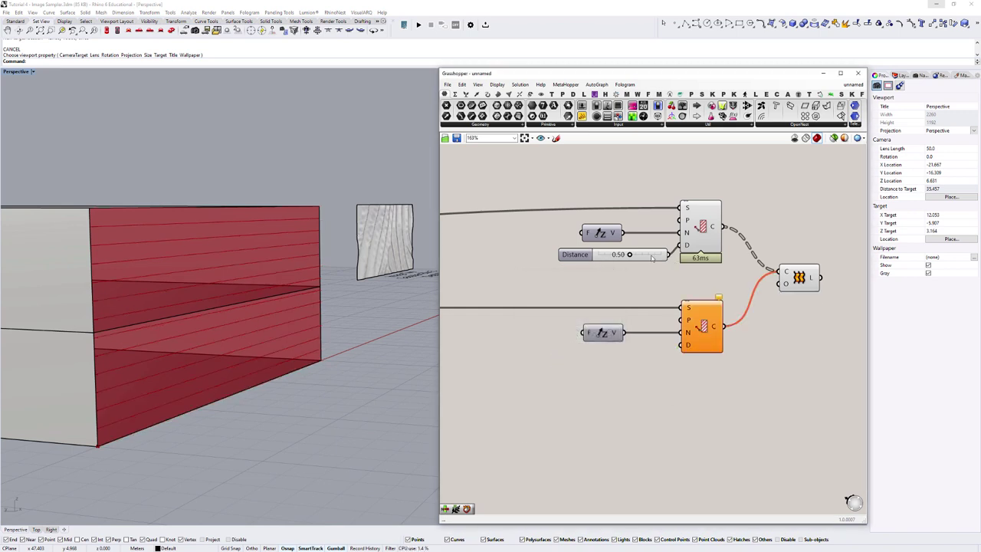
pyautogui.moveTo(653, 258); pyautogui.dragTo(685, 344)
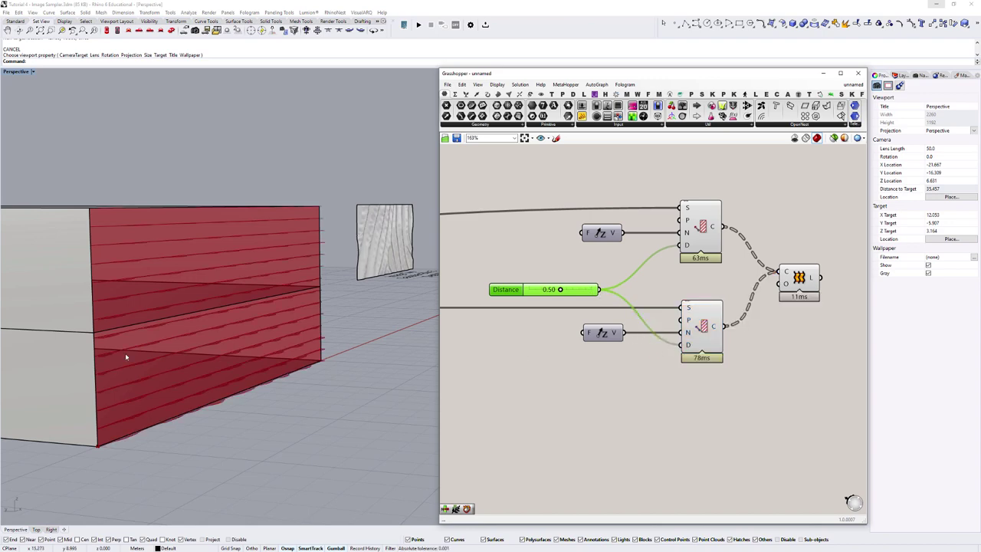
pyautogui.moveTo(166, 179); pyautogui.dragTo(382, 298, button='right')
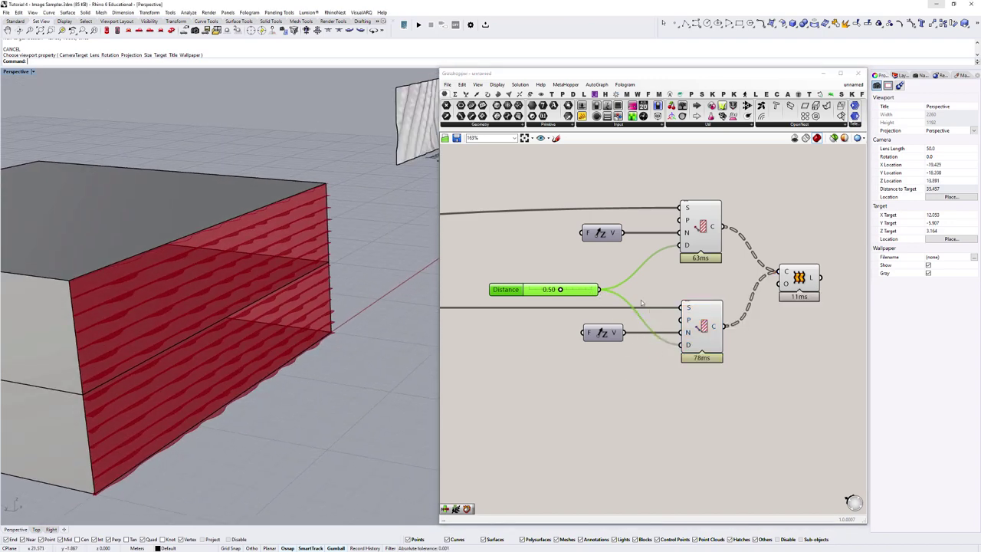
# Hide the preview of the Base Srf parameter so only the lofted fins show on the facade.
pyautogui.scroll(-2, 642, 302)
pyautogui.click(674, 379)
pyautogui.scroll(-3, 653, 300)
pyautogui.moveTo(664, 289); pyautogui.dragTo(851, 275, button='right')
pyautogui.moveTo(590, 268); pyautogui.dragTo(788, 258, button='right')
pyautogui.click(518, 272)
pyautogui.hotkey('ctrl', 'q')
pyautogui.click(652, 261)
pyautogui.scroll(-4, 687, 272)
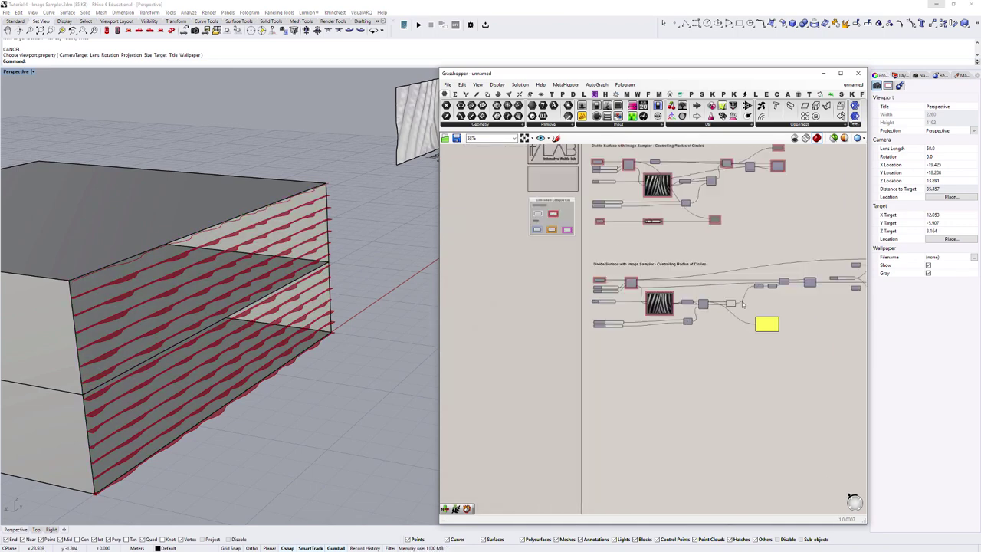
# Reduce the shared contour Distance slider to 0.19 to space the fins more closely.
pyautogui.scroll(10, 742, 304)
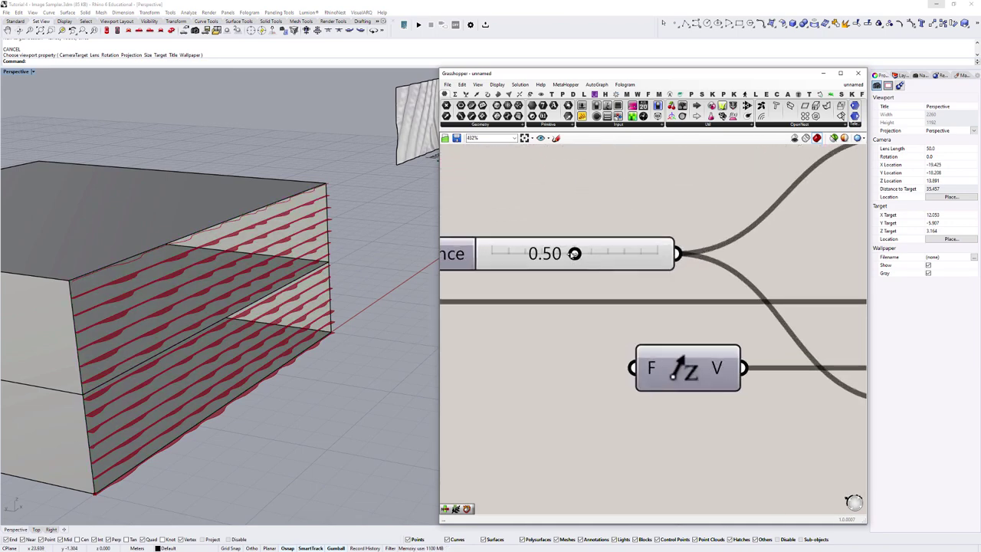
pyautogui.moveTo(574, 253)
pyautogui.mouseDown()
pyautogui.moveTo(559, 253)
pyautogui.moveTo(573, 255)
pyautogui.mouseUp()
pyautogui.moveTo(177, 251); pyautogui.dragTo(154, 250, button='right')
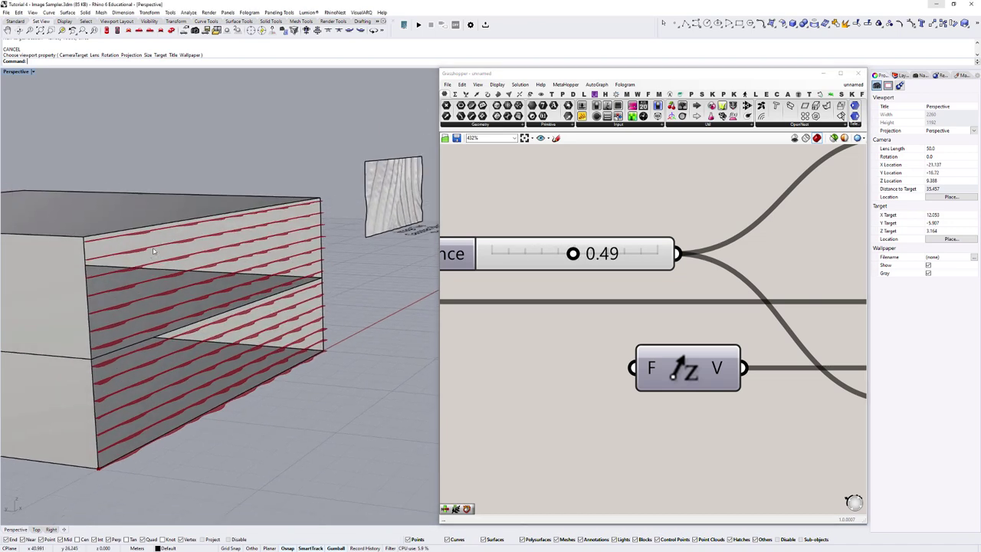
pyautogui.moveTo(574, 254); pyautogui.dragTo(678, 268, button='right')
pyautogui.moveTo(676, 268); pyautogui.dragTo(622, 268)
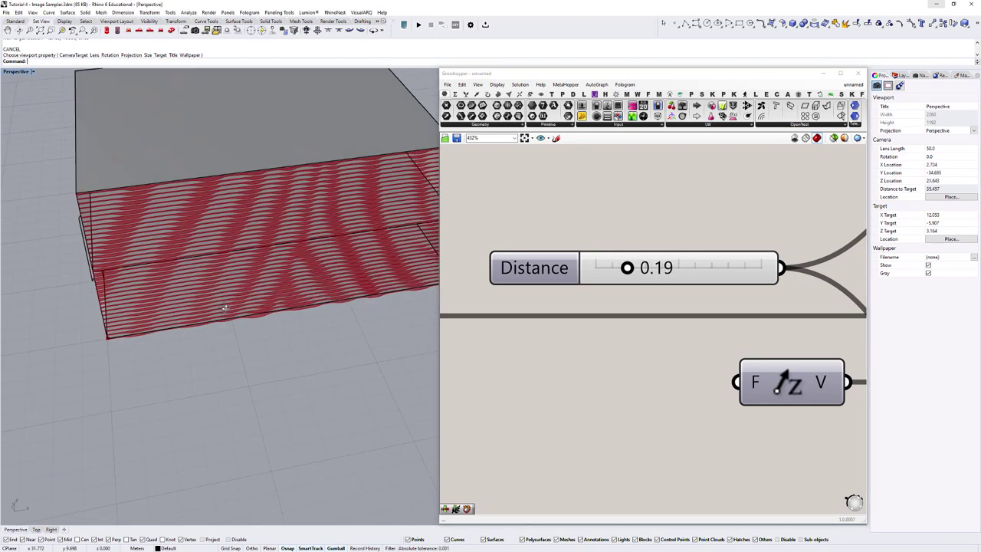
# Examine the dense fins on the facade from several angles and compare their pattern with the zebra image in the Image Sampler.
pyautogui.moveTo(169, 307); pyautogui.dragTo(207, 308, button='right')
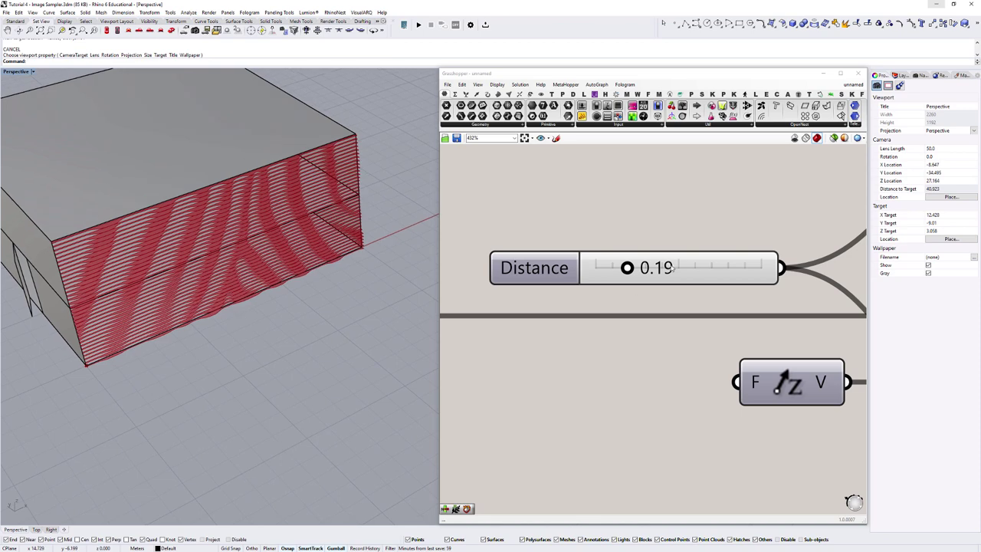
pyautogui.scroll(2, 617, 266)
pyautogui.moveTo(359, 271); pyautogui.dragTo(314, 303, button='right')
pyautogui.scroll(-12, 642, 269)
pyautogui.moveTo(660, 277); pyautogui.dragTo(662, 278, button='right')
pyautogui.scroll(5, 661, 277)
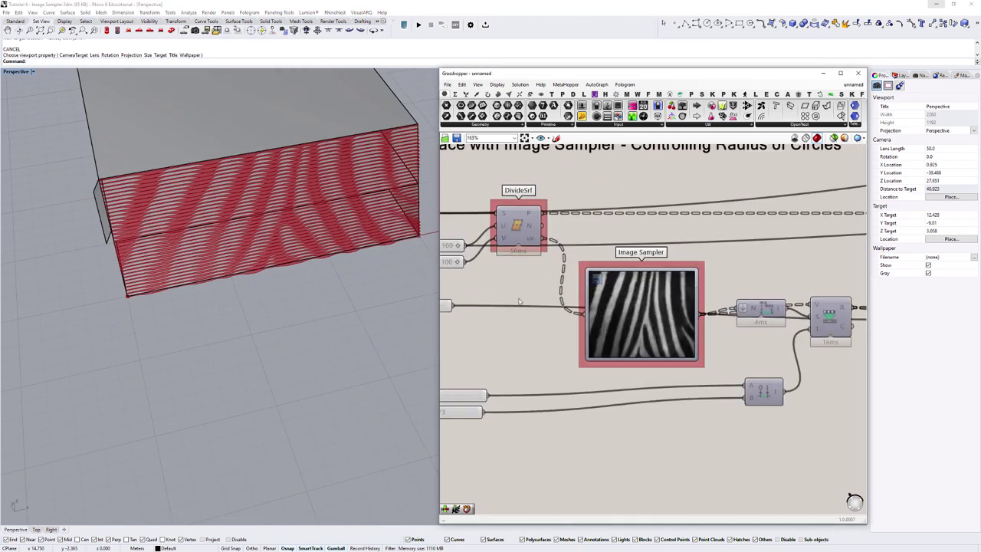
pyautogui.scroll(2, 300, 156)
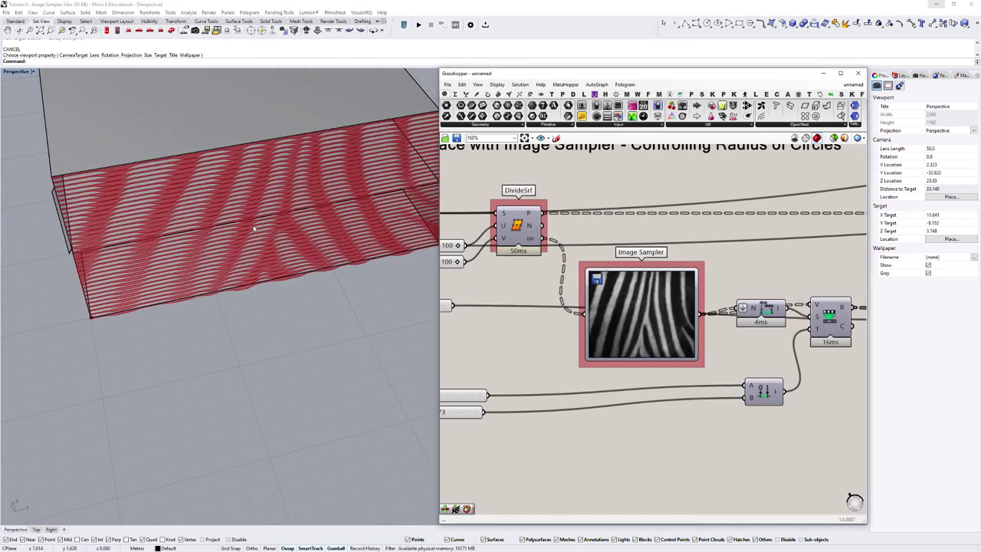
pyautogui.scroll(-2, 346, 197)
pyautogui.keyDown('shift'); pyautogui.moveTo(305, 228); pyautogui.dragTo(246, 298, button='right'); pyautogui.keyUp('shift')
pyautogui.moveTo(247, 297); pyautogui.dragTo(275, 243, button='right')
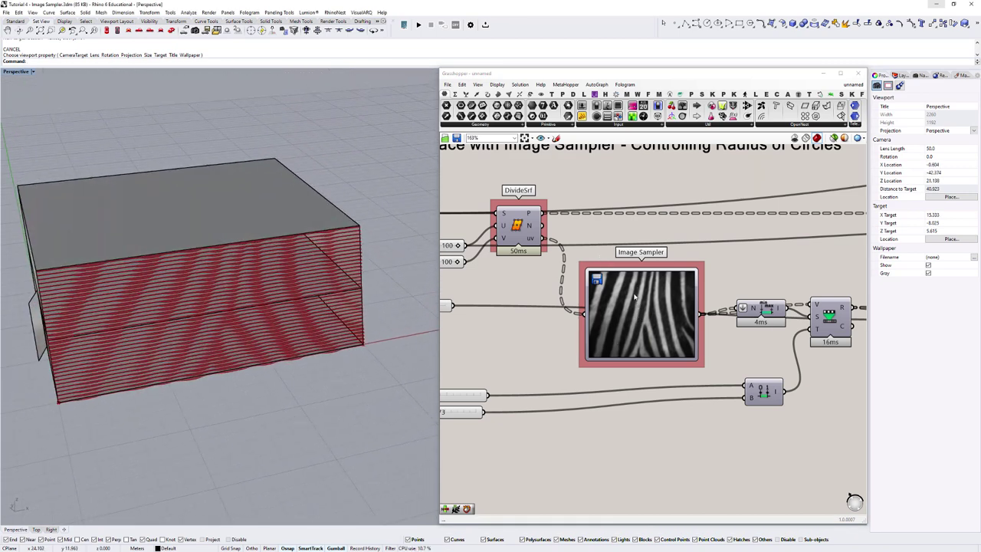
pyautogui.moveTo(267, 316); pyautogui.dragTo(324, 308, button='right')
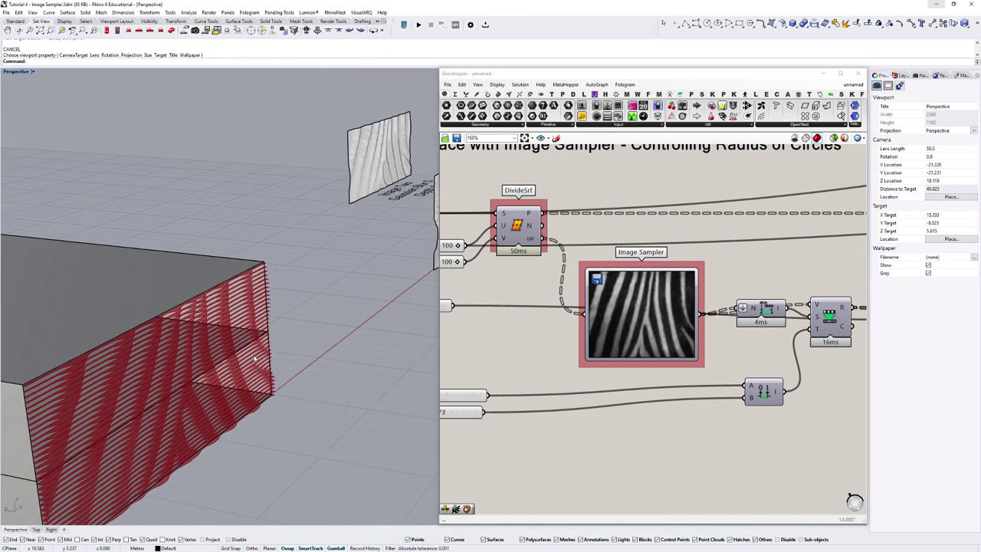
pyautogui.keyDown('shift'); pyautogui.moveTo(218, 397); pyautogui.dragTo(294, 332, button='right'); pyautogui.keyUp('shift')
# Toggle the Loft preview off and back on, and examine the flat fins close up at the building corner.
pyautogui.scroll(-4, 775, 306)
pyautogui.moveTo(773, 305); pyautogui.dragTo(484, 303, button='right')
pyautogui.moveTo(794, 273); pyautogui.dragTo(584, 296, button='right')
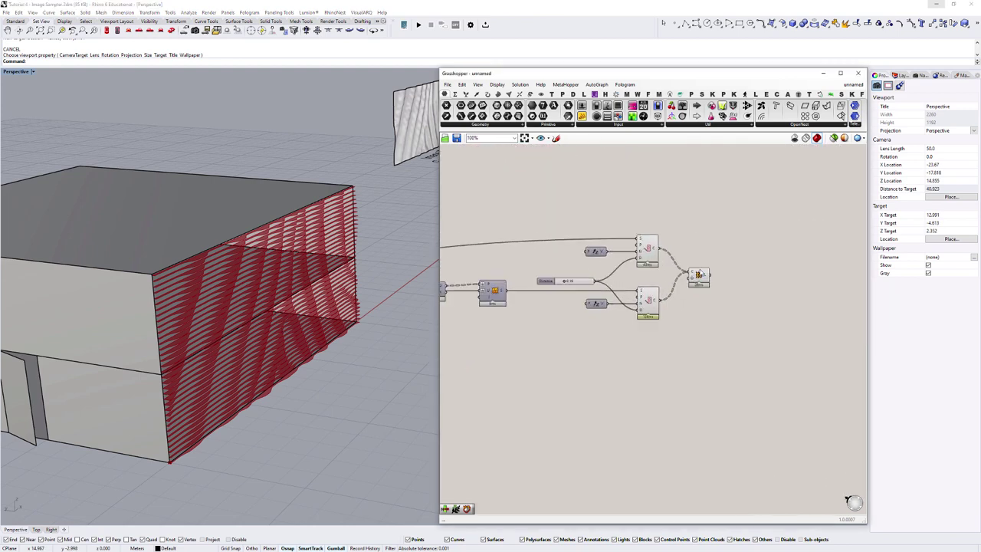
pyautogui.scroll(6, 701, 275)
pyautogui.click(698, 275)
pyautogui.scroll(2, 169, 276)
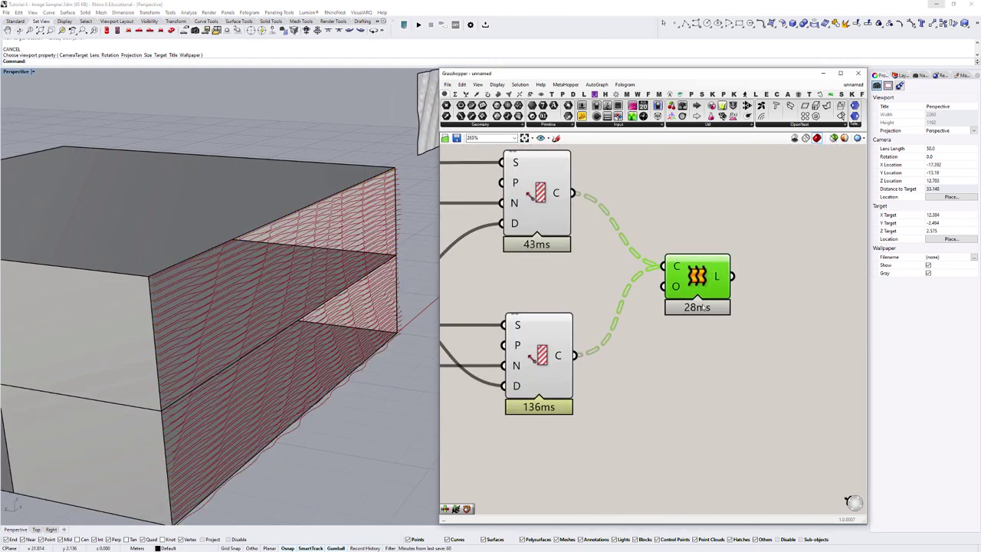
pyautogui.hotkey('ctrl', 'q')
pyautogui.click(641, 287)
pyautogui.scroll(6, 148, 297)
pyautogui.moveTo(142, 317); pyautogui.dragTo(136, 308, button='right')
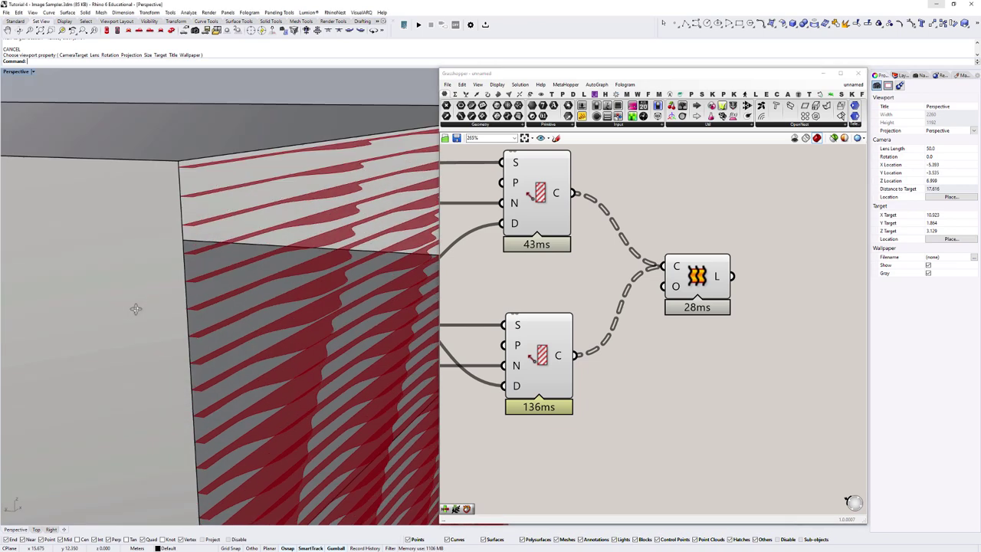
pyautogui.middleClick(175, 180)
pyautogui.click(181, 162)
pyautogui.keyDown('shift'); pyautogui.moveTo(290, 315); pyautogui.dragTo(46, 260, button='right'); pyautogui.keyUp('shift')
pyautogui.moveTo(224, 244); pyautogui.dragTo(231, 264, button='right')
# Add an Extrude component after the Loft and connect the Loft output to its base input.
pyautogui.doubleClick(816, 274)
pyautogui.write('extrude')
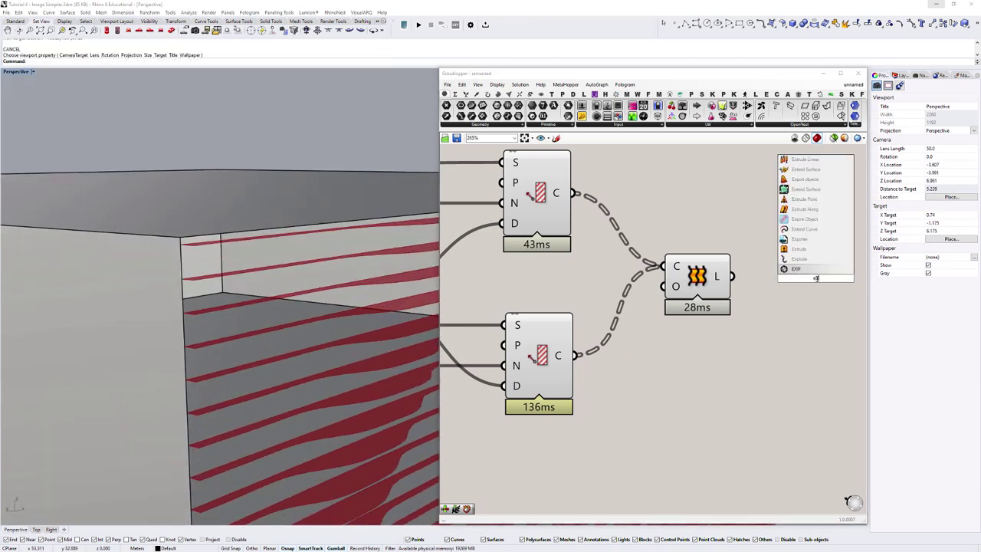
pyautogui.click(814, 272)
pyautogui.scroll(-2, 813, 273)
pyautogui.moveTo(813, 275); pyautogui.dragTo(657, 340, button='right')
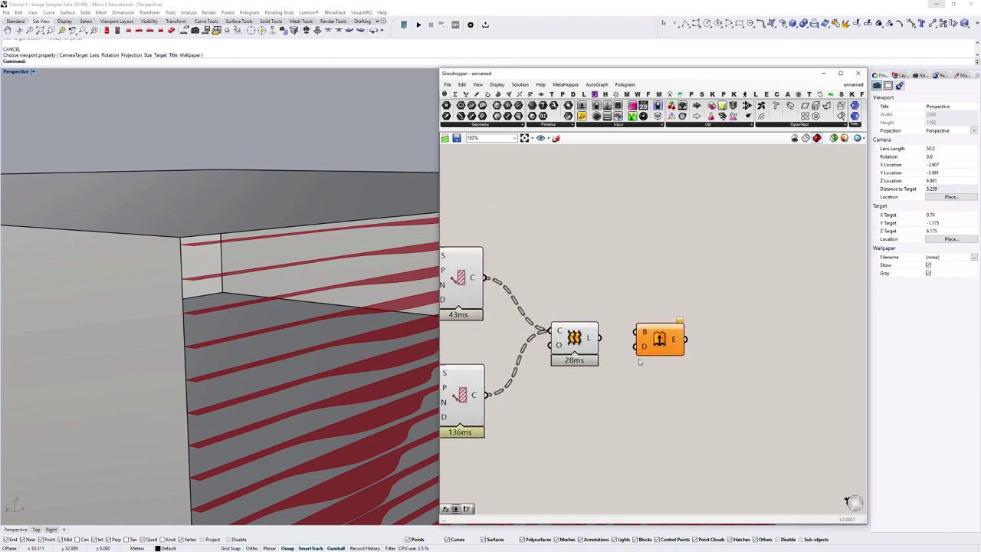
pyautogui.scroll(3, 632, 364)
pyautogui.moveTo(586, 329); pyautogui.dragTo(797, 332)
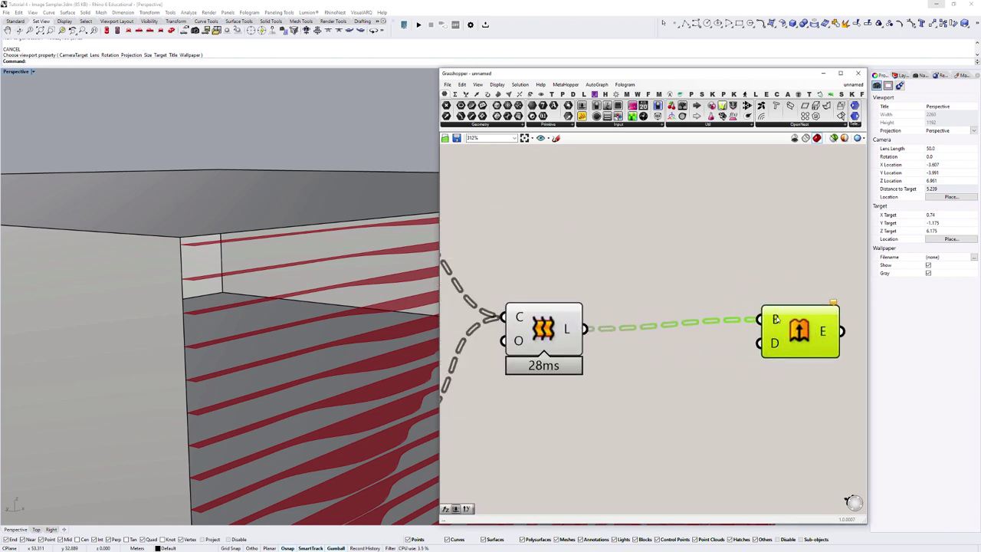
# Space the Loft and Extrude components farther apart on the canvas to make room for the extrusion direction.
pyautogui.moveTo(778, 321)
pyautogui.moveTo(565, 330); pyautogui.dragTo(556, 334)
pyautogui.moveTo(787, 337); pyautogui.dragTo(811, 345)
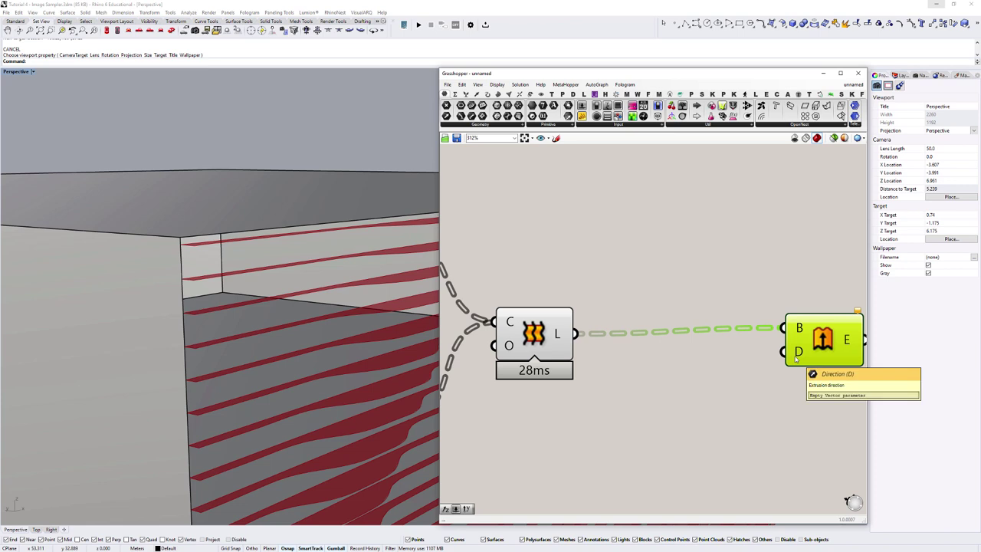
pyautogui.moveTo(795, 356); pyautogui.dragTo(627, 331, button='right')
pyautogui.scroll(-3, 675, 338)
pyautogui.moveTo(671, 332); pyautogui.dragTo(717, 332)
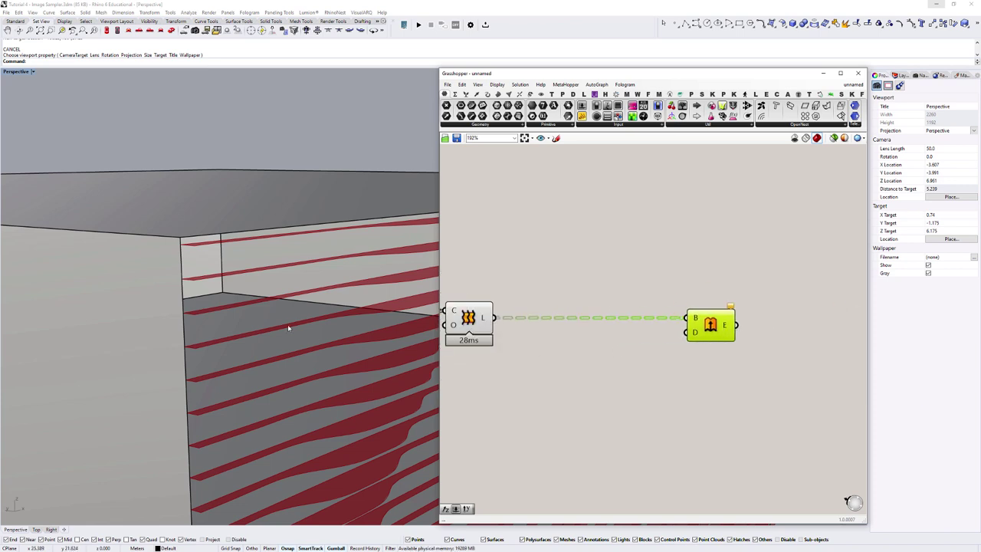
pyautogui.click(625, 362)
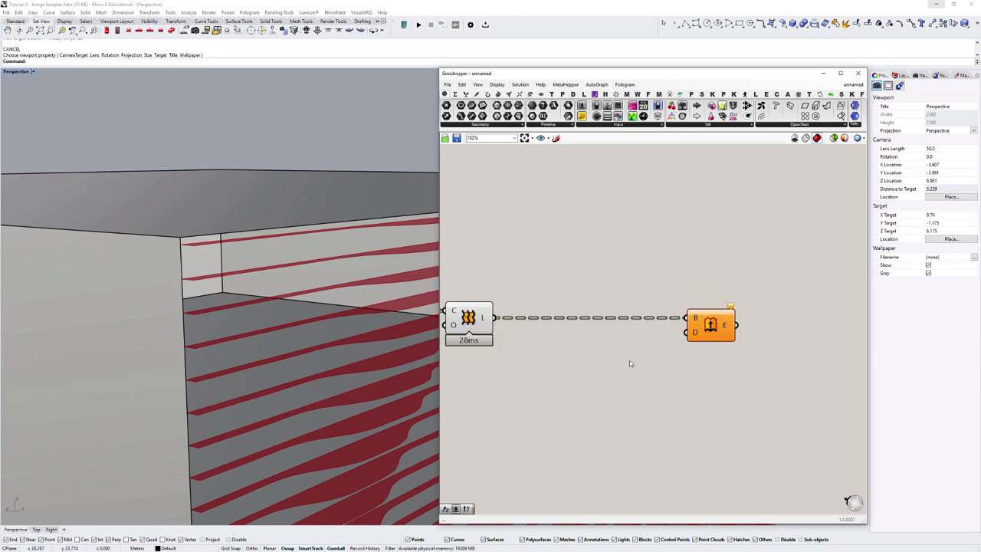
# Add a Unit Z vector and connect it to the Extrude component's direction input.
pyautogui.doubleClick(631, 364)
pyautogui.write('z')
pyautogui.click(628, 352)
pyautogui.moveTo(654, 361); pyautogui.dragTo(687, 335)
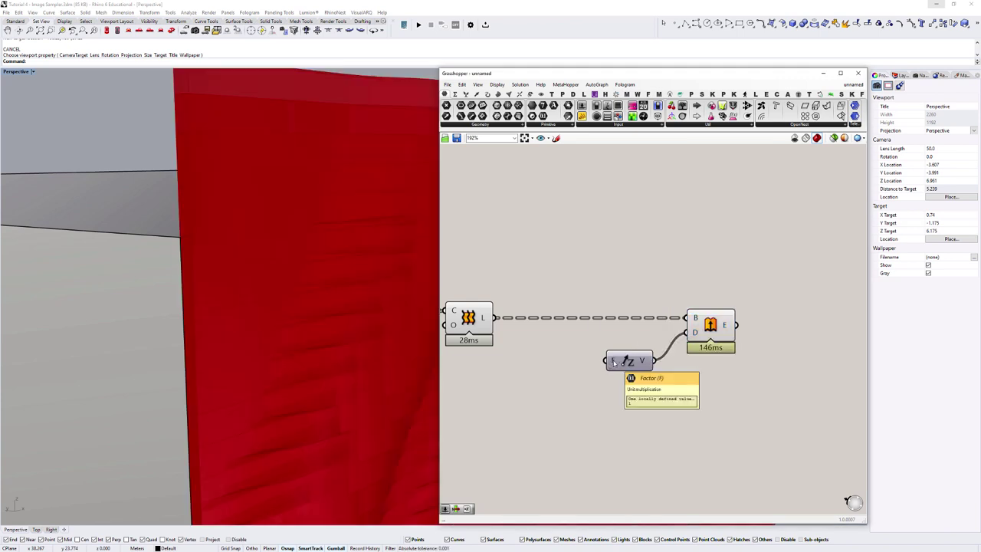
# Add a 0.01 number slider and connect it to the Unit Z vector's factor to make the extruded fins thin.
pyautogui.doubleClick(556, 412)
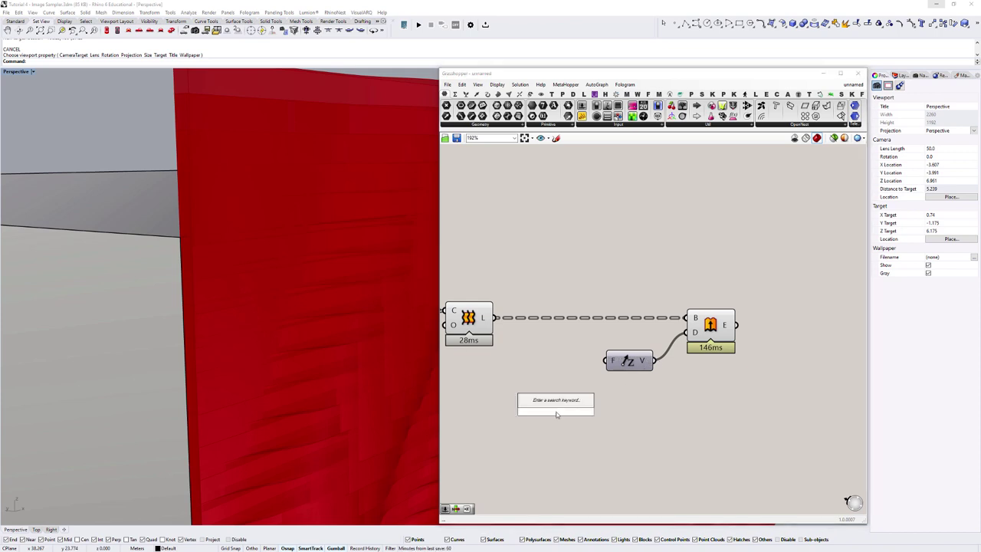
pyautogui.write('0')
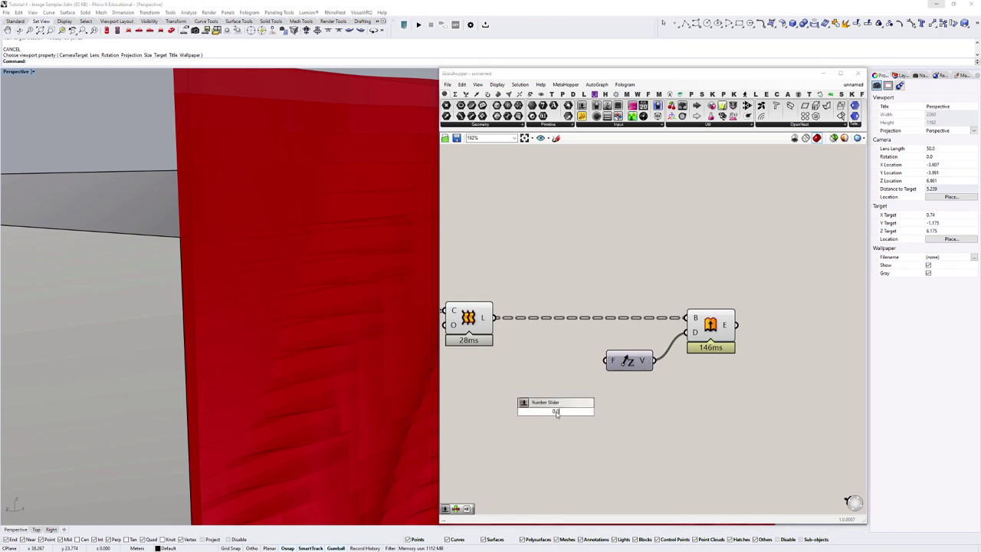
pyautogui.write('.01')
pyautogui.press('Return')
pyautogui.moveTo(559, 410); pyautogui.dragTo(614, 360)
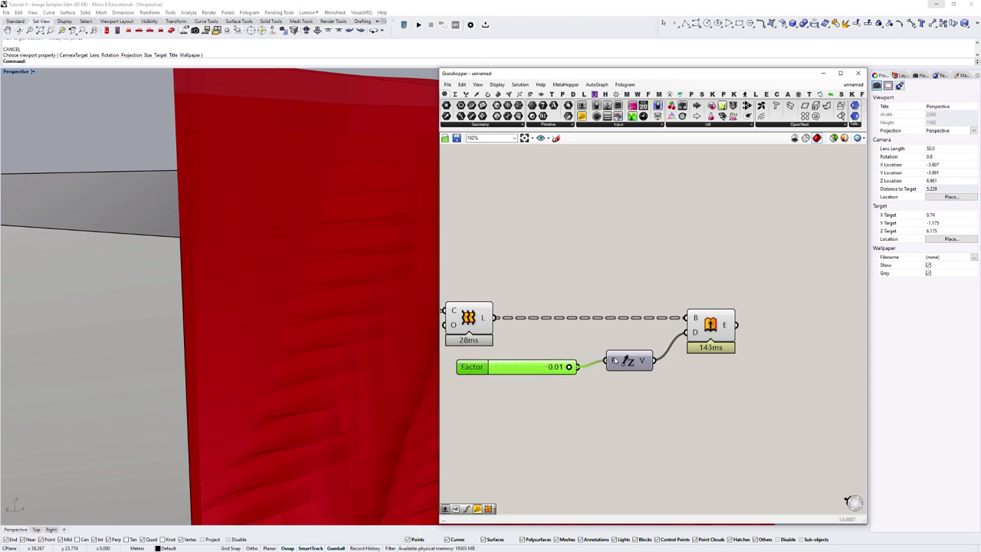
pyautogui.scroll(8, 188, 245)
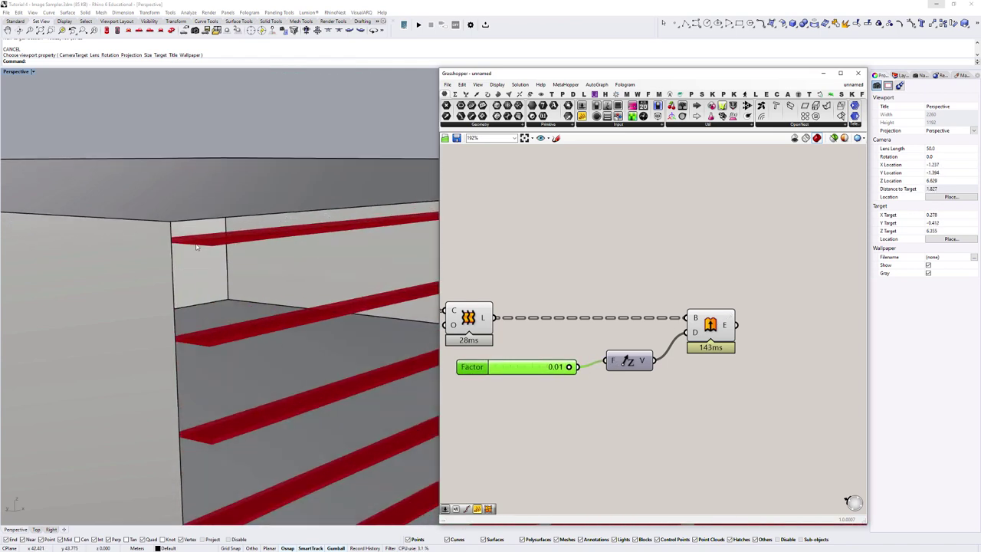
pyautogui.scroll(2, 238, 256)
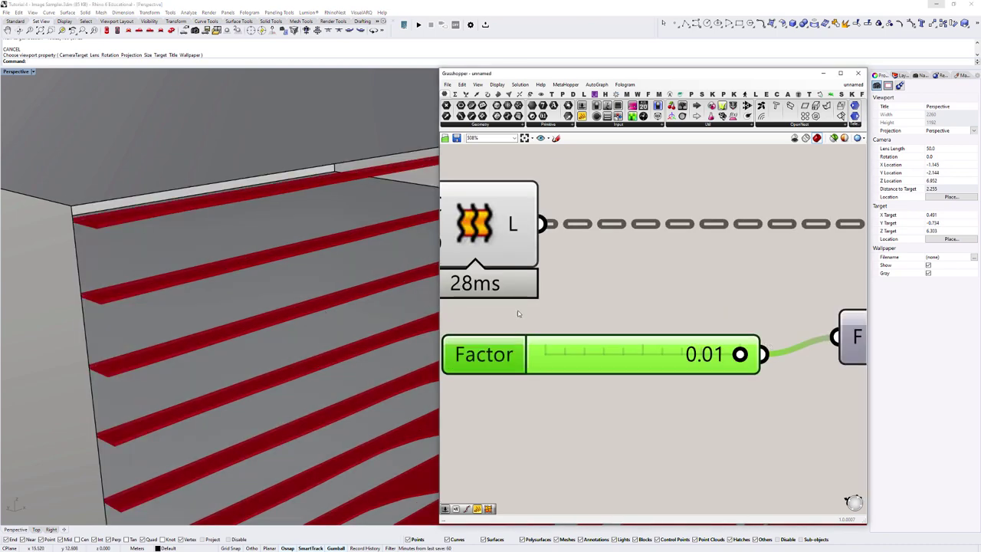
# Try a wider contour spacing of 0.57 with the shared Distance slider, and return it to 0.19.
pyautogui.scroll(-6, 768, 345)
pyautogui.scroll(7, 699, 314)
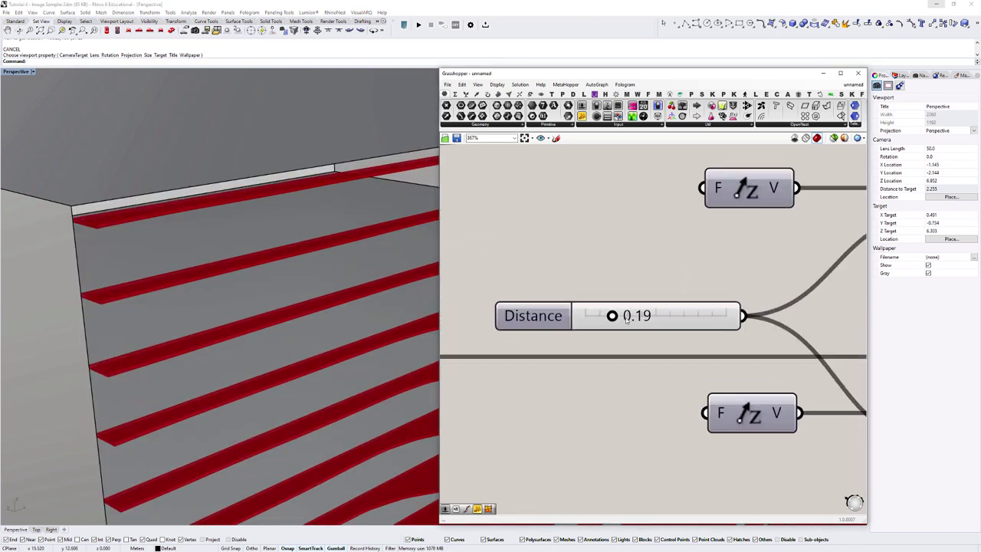
pyautogui.moveTo(599, 315); pyautogui.dragTo(599, 316)
pyautogui.moveTo(664, 322); pyautogui.dragTo(665, 322)
pyautogui.scroll(-20, 306, 320)
pyautogui.scroll(7, 392, 334)
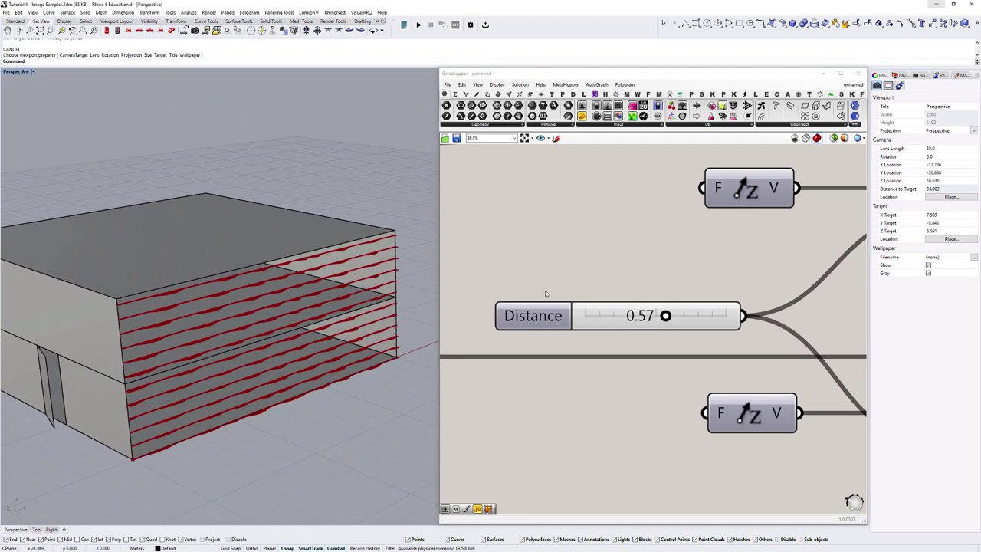
pyautogui.scroll(3, 645, 319)
pyautogui.moveTo(685, 314); pyautogui.dragTo(577, 311)
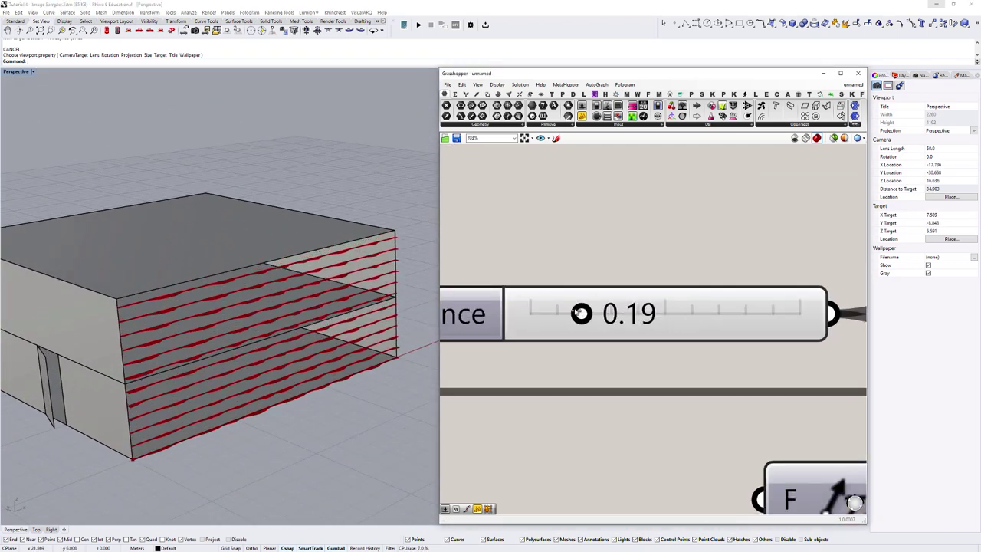
# Lower the facade surface division to a U Count of 55 and a V Count of 54.
pyautogui.scroll(-4, 407, 300)
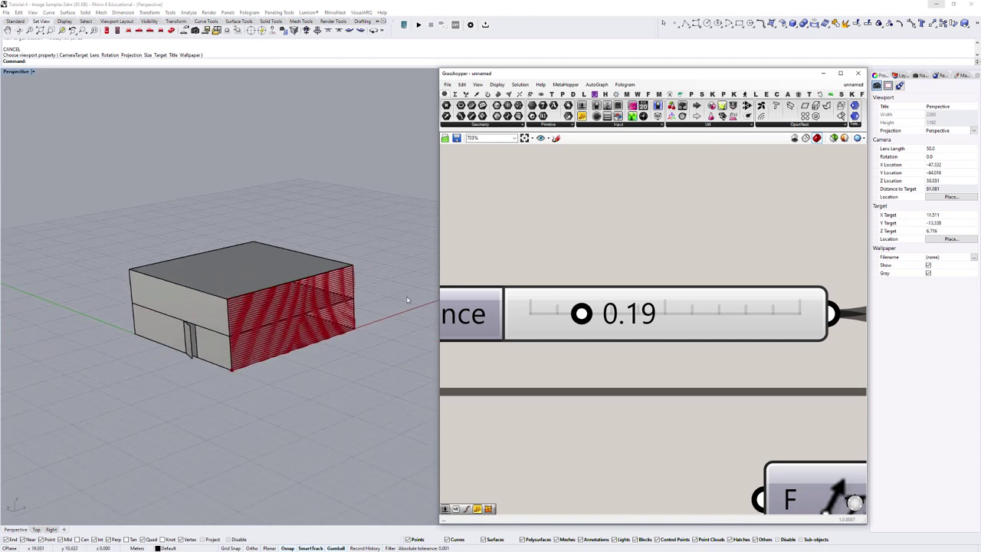
pyautogui.scroll(-10, 560, 301)
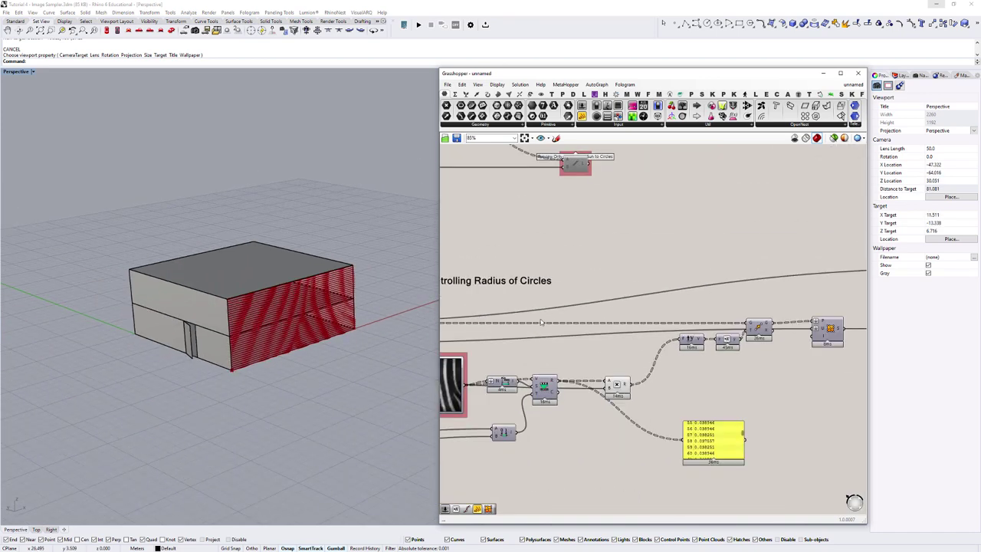
pyautogui.scroll(8, 590, 328)
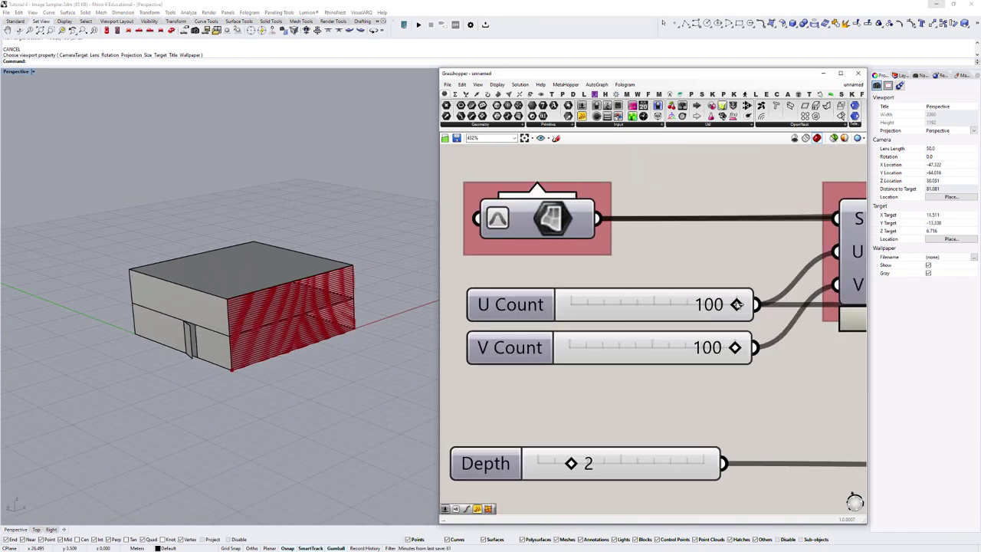
pyautogui.moveTo(737, 304); pyautogui.dragTo(735, 306)
pyautogui.scroll(16, 285, 300)
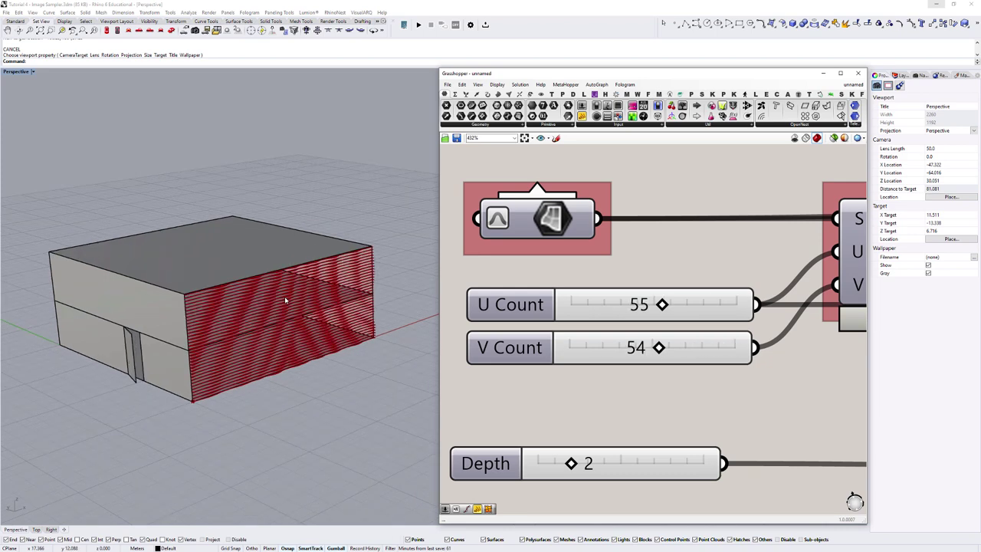
# Try a U Count of 20 and a V Count of 29, and inspect the fins close up.
pyautogui.moveTo(662, 304); pyautogui.dragTo(660, 304)
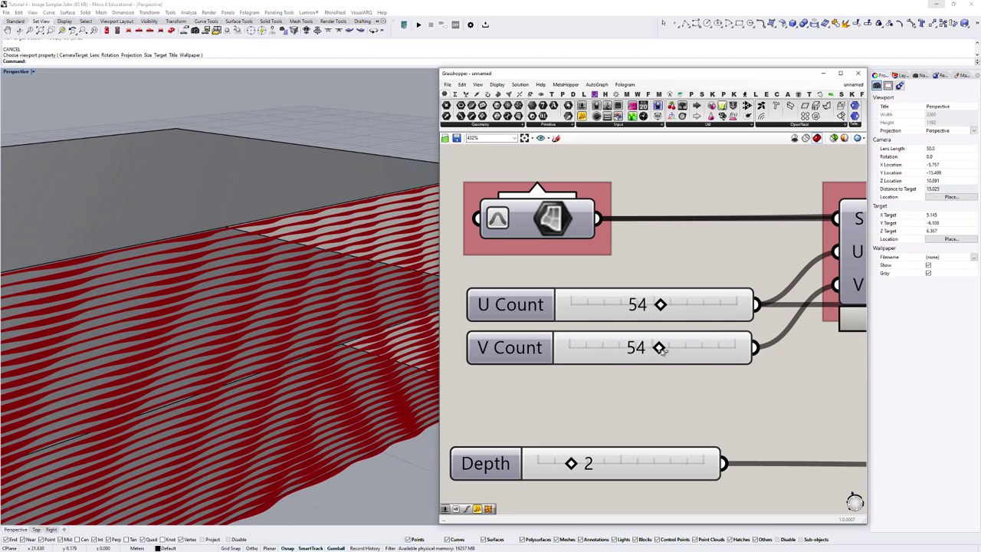
pyautogui.moveTo(660, 350); pyautogui.dragTo(619, 351)
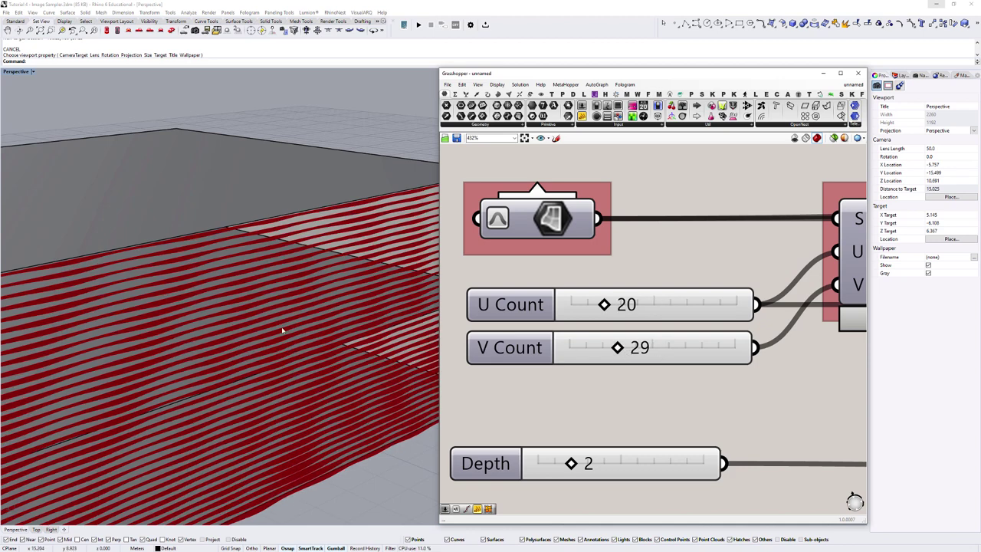
pyautogui.moveTo(283, 330); pyautogui.dragTo(371, 321, button='right')
pyautogui.scroll(-3, 287, 357)
pyautogui.scroll(5, 370, 321)
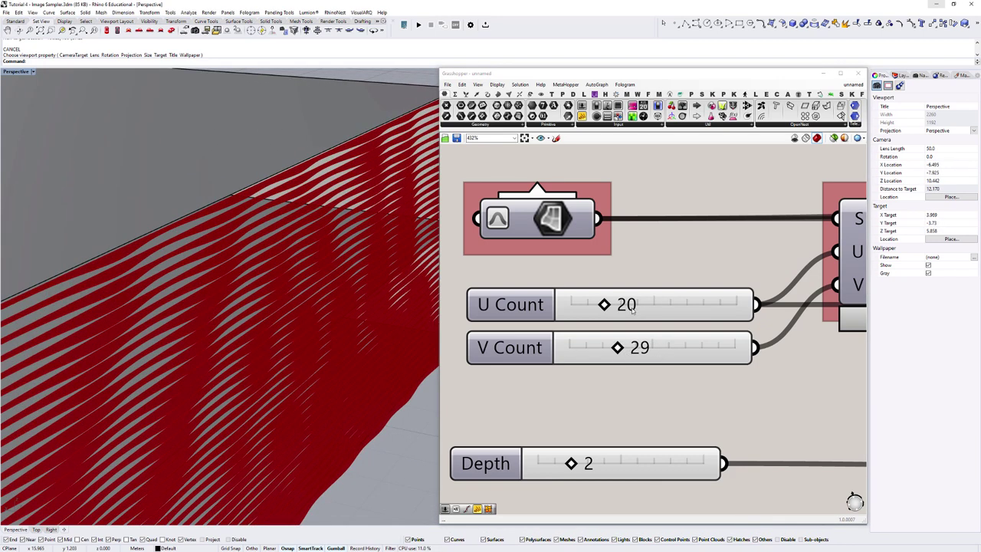
# Raise the surface division to a U Count of 52 and a V Count of 53.
pyautogui.moveTo(603, 308); pyautogui.dragTo(622, 309)
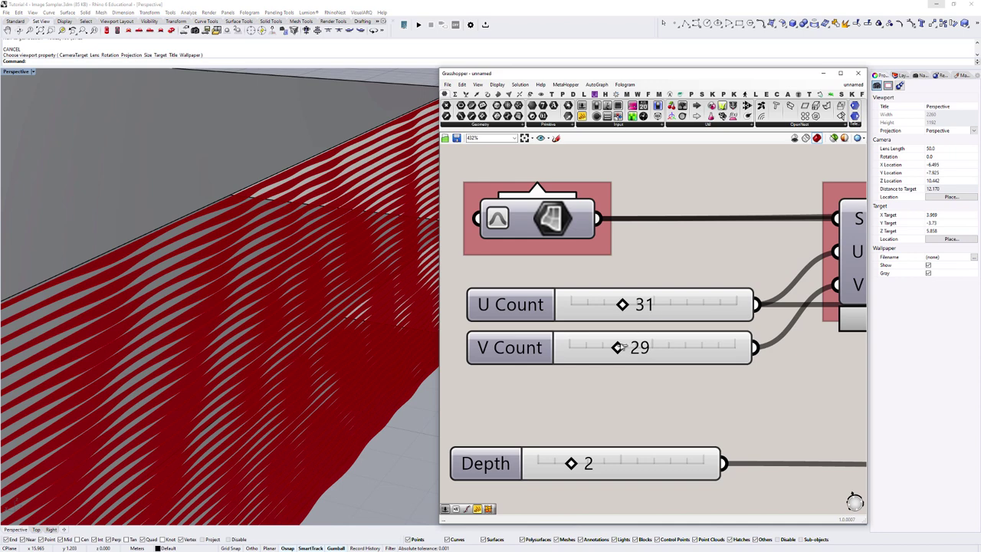
pyautogui.moveTo(662, 351); pyautogui.dragTo(663, 351)
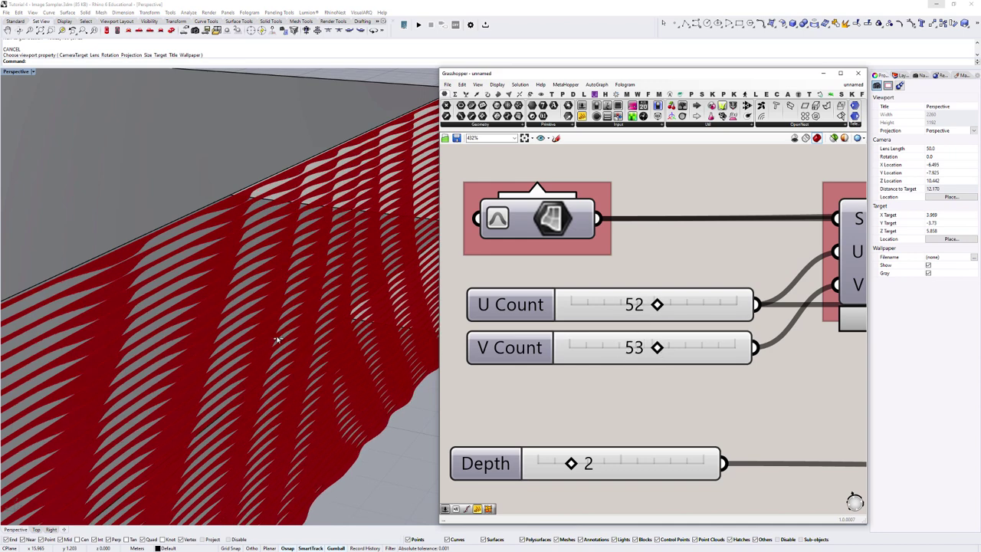
pyautogui.scroll(-10, 277, 338)
# Bake the Extrude component's fins into the Rhino model and deselect the component.
pyautogui.moveTo(720, 352); pyautogui.dragTo(603, 350, button='right')
pyautogui.scroll(-8, 603, 350)
pyautogui.moveTo(822, 371); pyautogui.dragTo(549, 338, button='right')
pyautogui.scroll(-3, 656, 348)
pyautogui.moveTo(702, 339); pyautogui.dragTo(491, 345, button='right')
pyautogui.scroll(5, 764, 324)
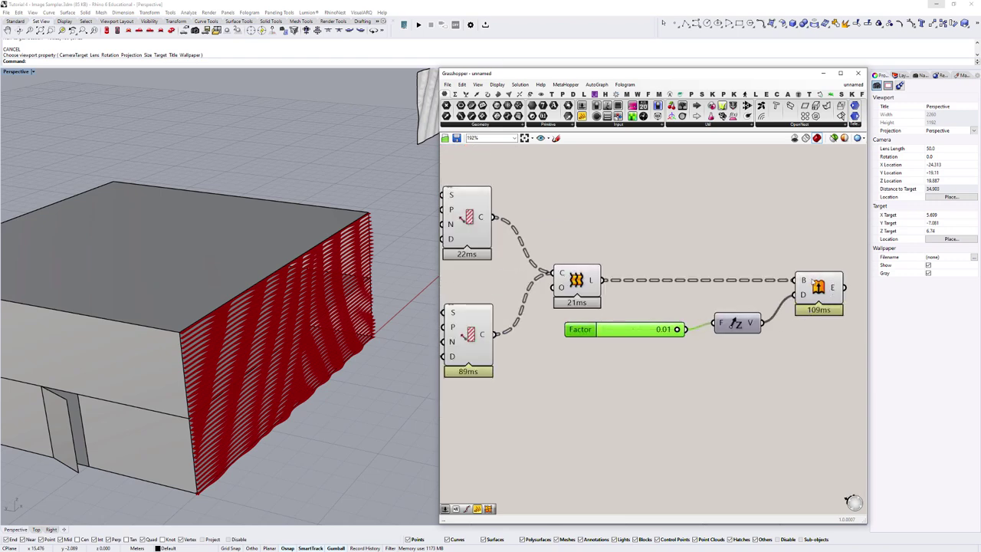
pyautogui.click(810, 279)
pyautogui.moveTo(810, 277); pyautogui.dragTo(653, 331, button='right')
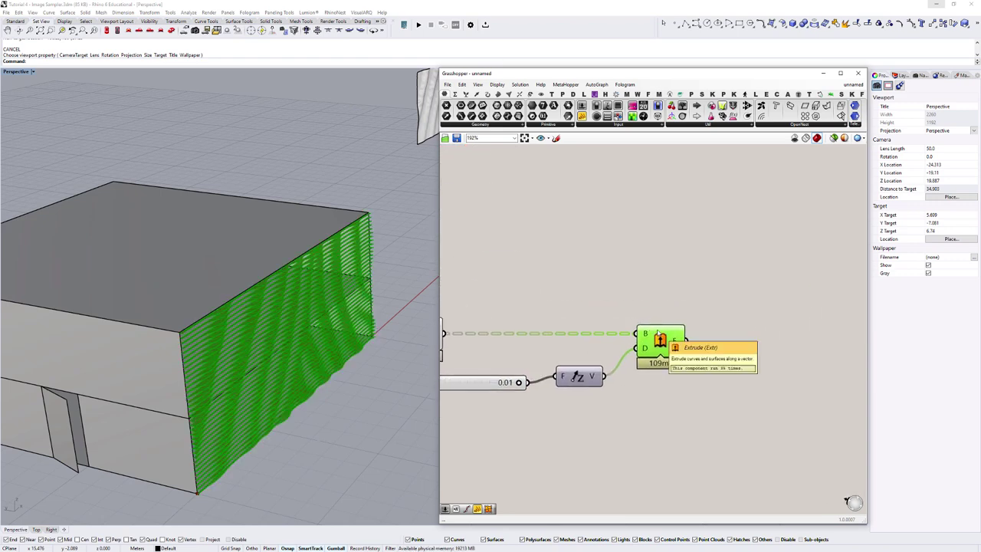
pyautogui.moveTo(669, 362); pyautogui.dragTo(671, 369)
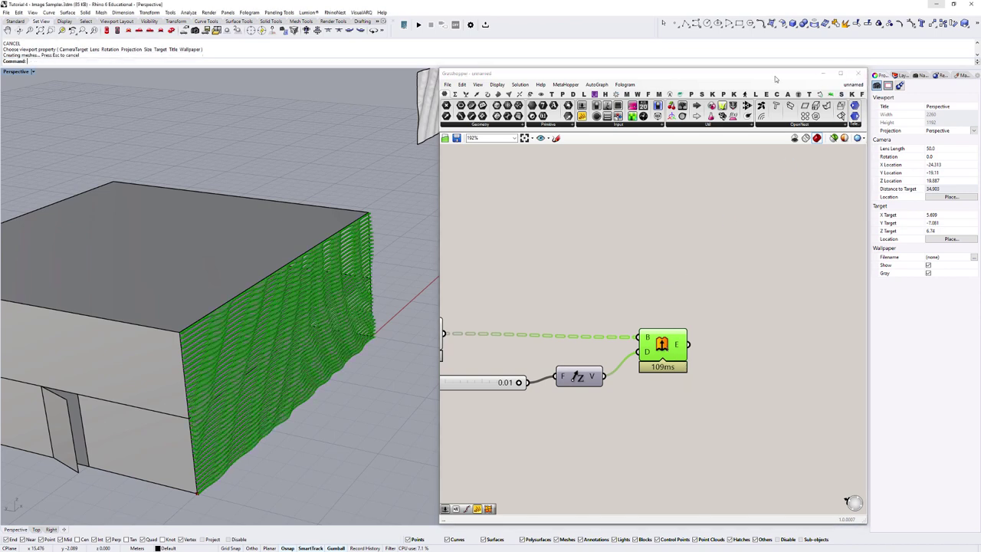
pyautogui.click(697, 255)
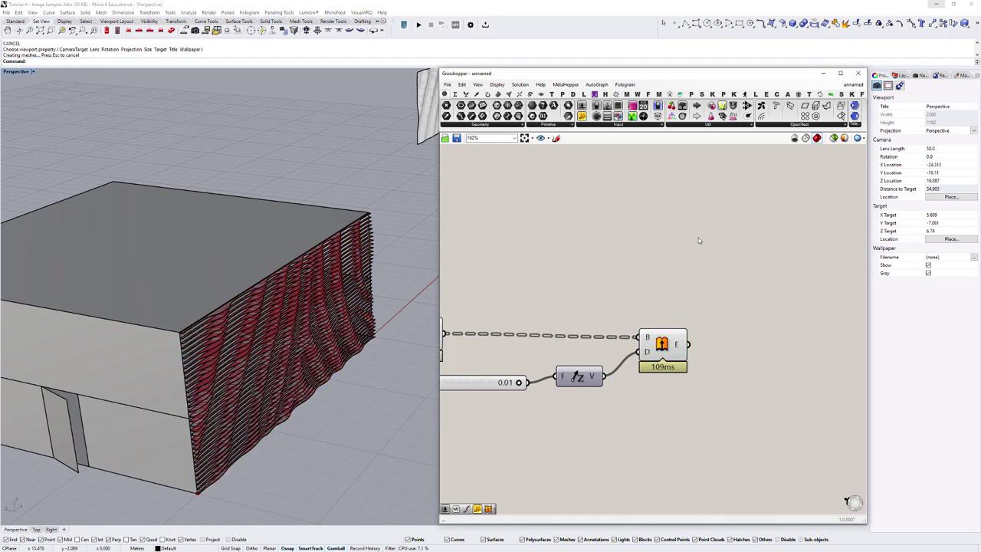
# Close the Grasshopper window and inspect the baked fins on the building's facade from several angles.
pyautogui.doubleClick(771, 74)
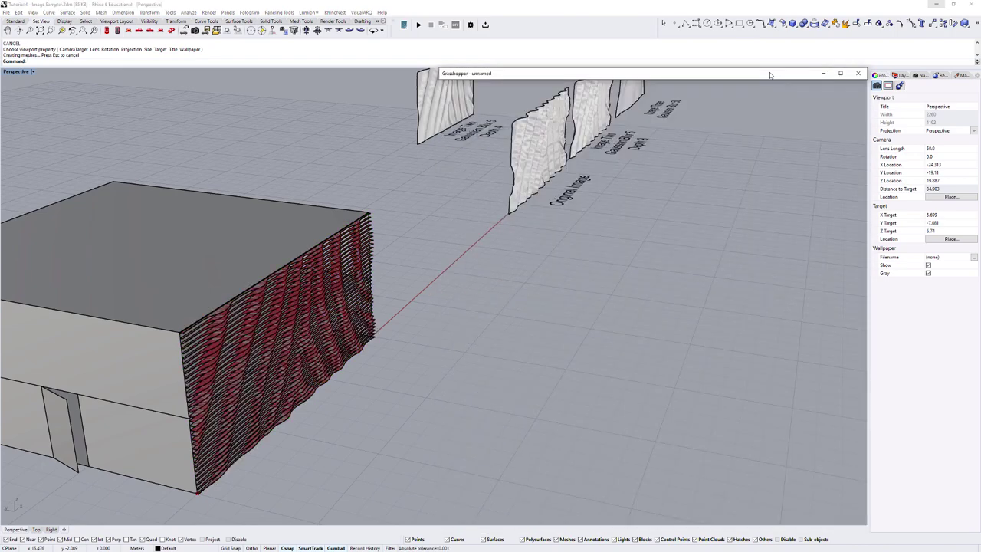
pyautogui.doubleClick(771, 74)
pyautogui.click(858, 73)
pyautogui.middleClick(261, 295)
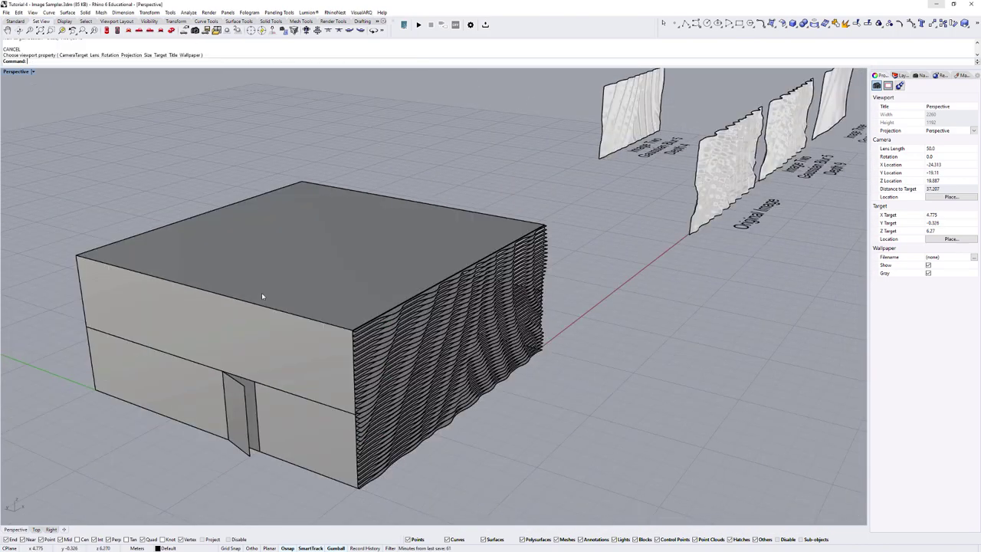
pyautogui.scroll(7, 541, 371)
pyautogui.moveTo(529, 368); pyautogui.dragTo(510, 331, button='right')
pyautogui.scroll(-6, 490, 333)
pyautogui.keyDown('shift'); pyautogui.moveTo(431, 347); pyautogui.dragTo(475, 324, button='right'); pyautogui.keyUp('shift')
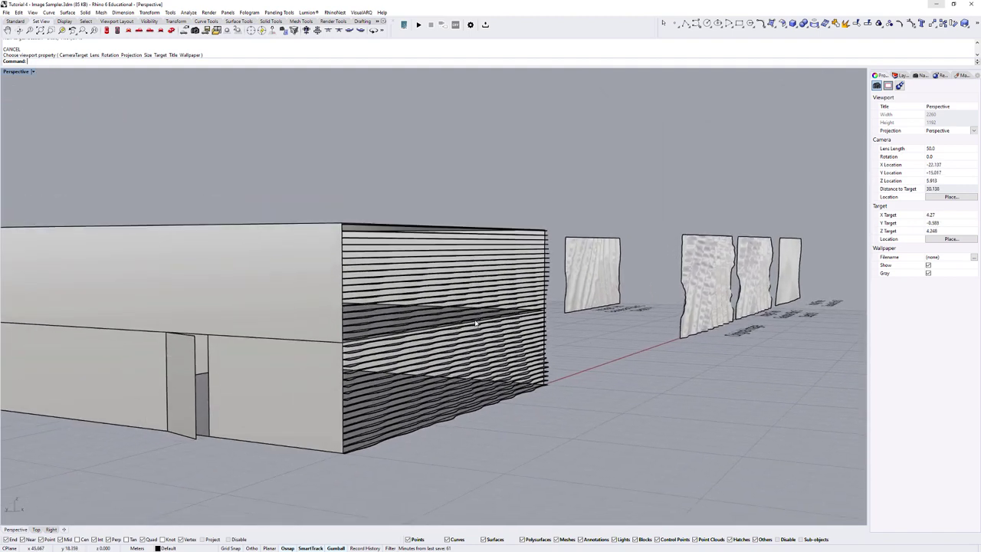
pyautogui.scroll(5, 475, 323)
# Switch the Perspective viewport to the Rendered display mode and turn on the sun.
pyautogui.hotkey('ctrl', 'alt', 'r')
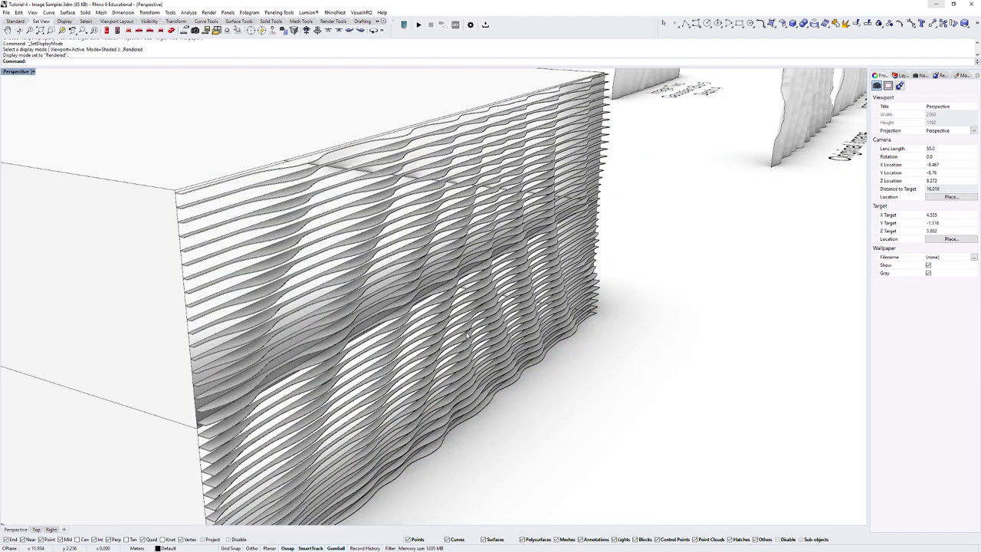
pyautogui.write('Sun')
pyautogui.press('Return')
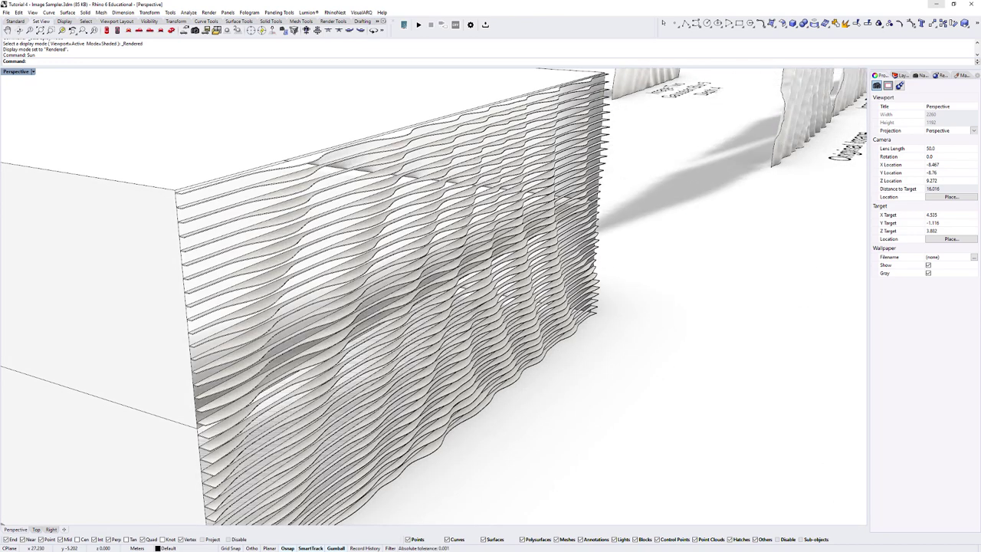
# Frame the four labelled image-sample surfaces beside the building together in the Perspective view.
pyautogui.scroll(-6, 720, 293)
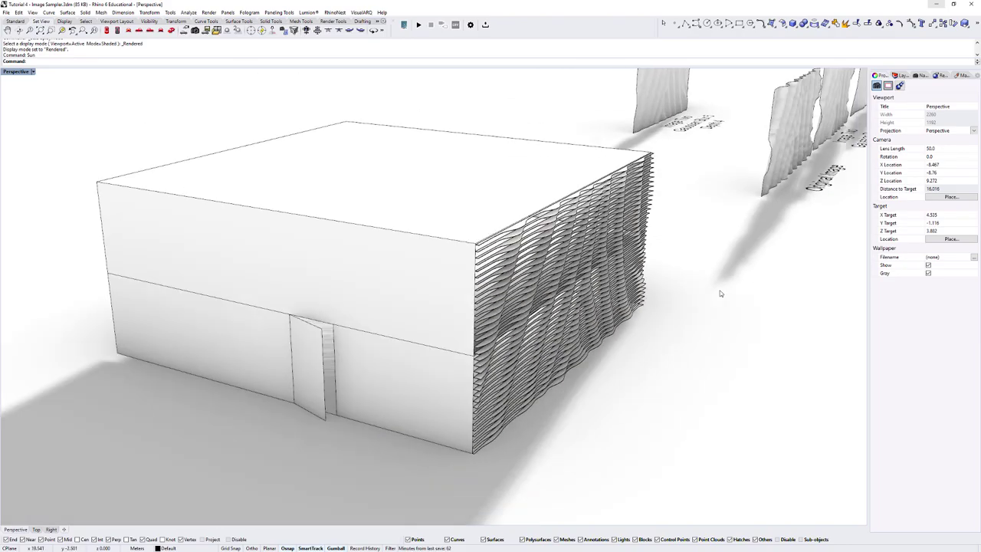
pyautogui.moveTo(721, 294)
pyautogui.mouseDown(button='right')
pyautogui.moveTo(675, 284)
pyautogui.moveTo(697, 309)
pyautogui.moveTo(638, 315)
pyautogui.moveTo(586, 295)
pyautogui.moveTo(577, 259)
pyautogui.moveTo(578, 309)
pyautogui.mouseUp(button='right')
pyautogui.scroll(4, 588, 305)
pyautogui.scroll(-10, 577, 308)
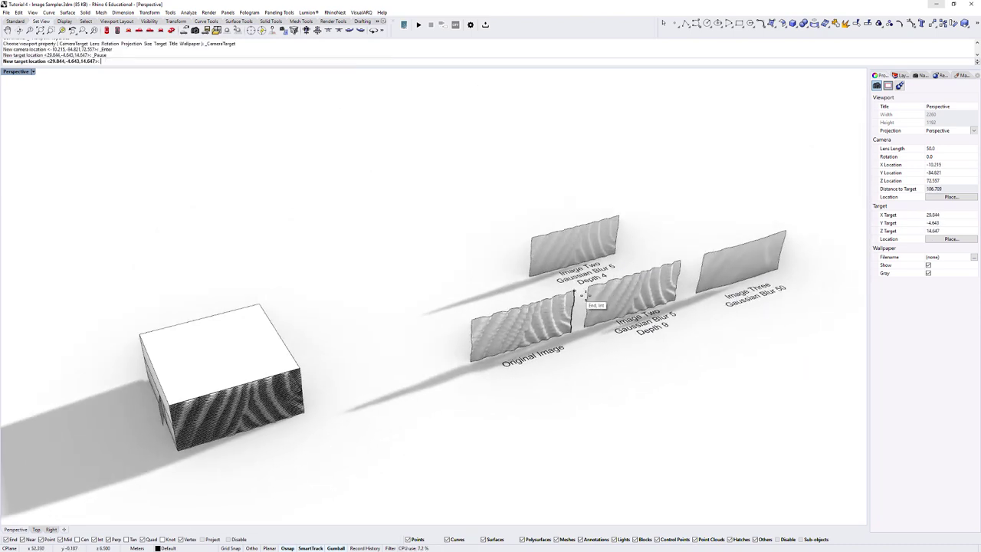
pyautogui.scroll(6, 567, 303)
pyautogui.moveTo(573, 261); pyautogui.dragTo(562, 298, button='right')
pyautogui.keyDown('shift'); pyautogui.moveTo(562, 297); pyautogui.dragTo(479, 364, button='right'); pyautogui.keyUp('shift')
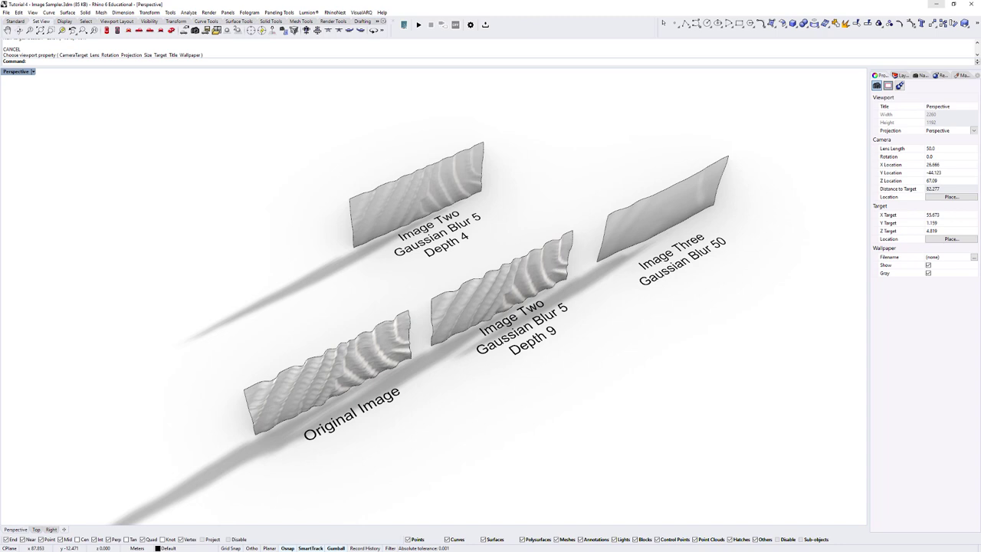
pyautogui.keyDown('shift'); pyautogui.moveTo(655, 310); pyautogui.dragTo(639, 295, button='right'); pyautogui.keyUp('shift')
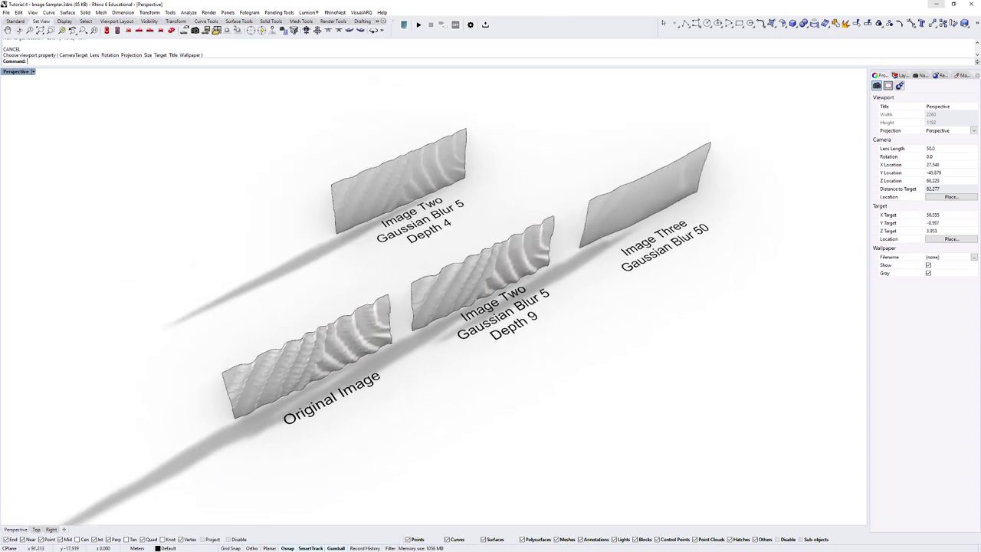
pyautogui.keyDown('shift'); pyautogui.moveTo(791, 206); pyautogui.dragTo(782, 223, button='right'); pyautogui.keyUp('shift')
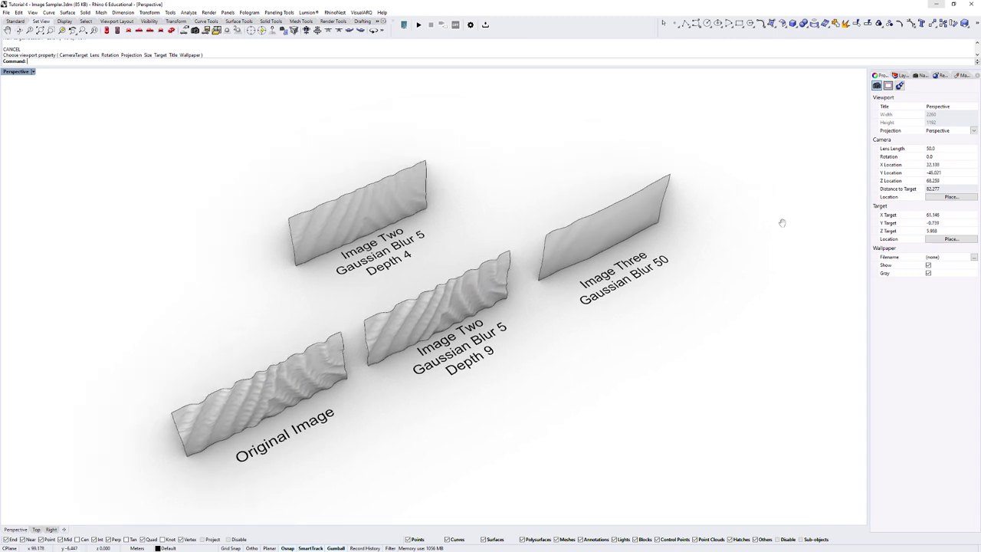
# Set up a file capture of the Perspective view at viewport resolution, scale 1, with a transparent background.
pyautogui.write('ViewCam')
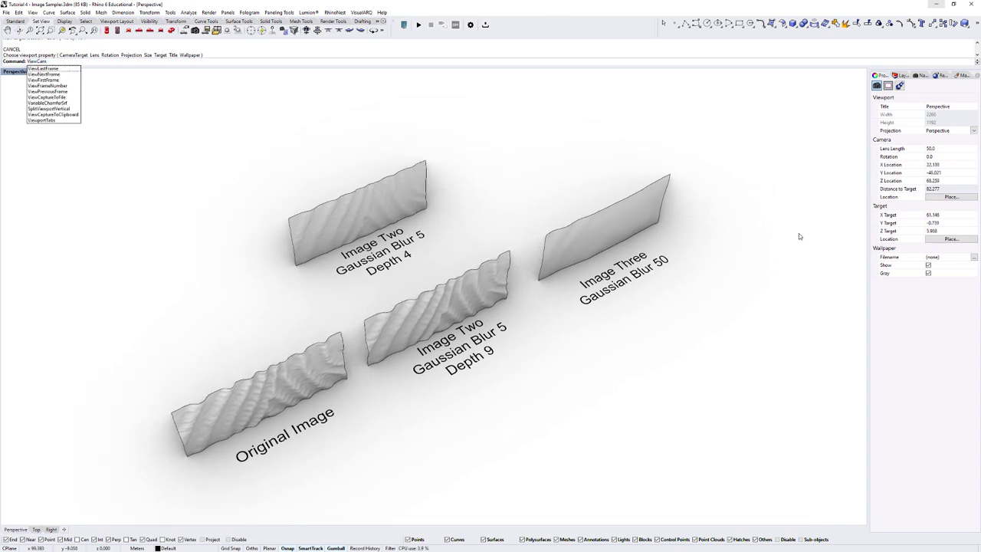
pyautogui.press('BackSpace')
pyautogui.write('ptureToFile')
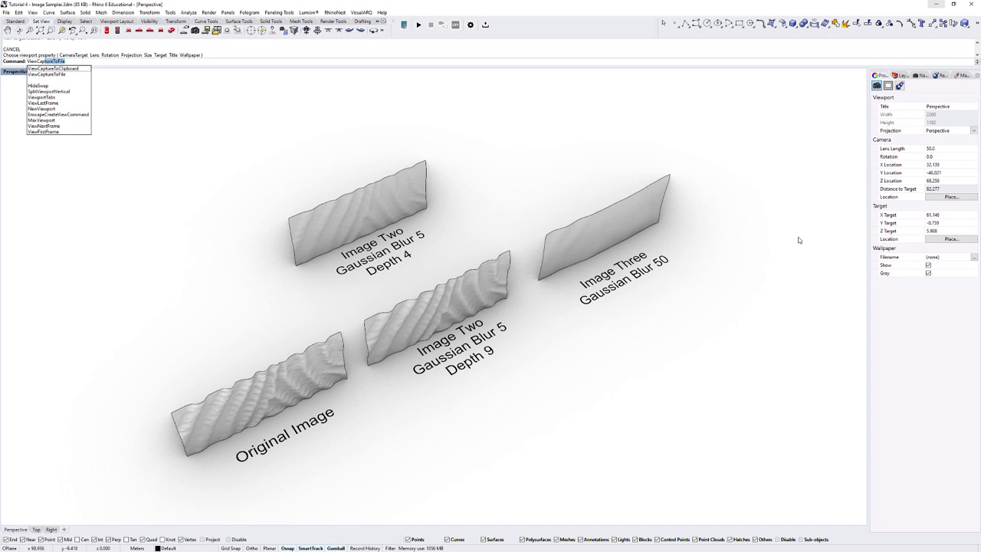
pyautogui.press('Return')
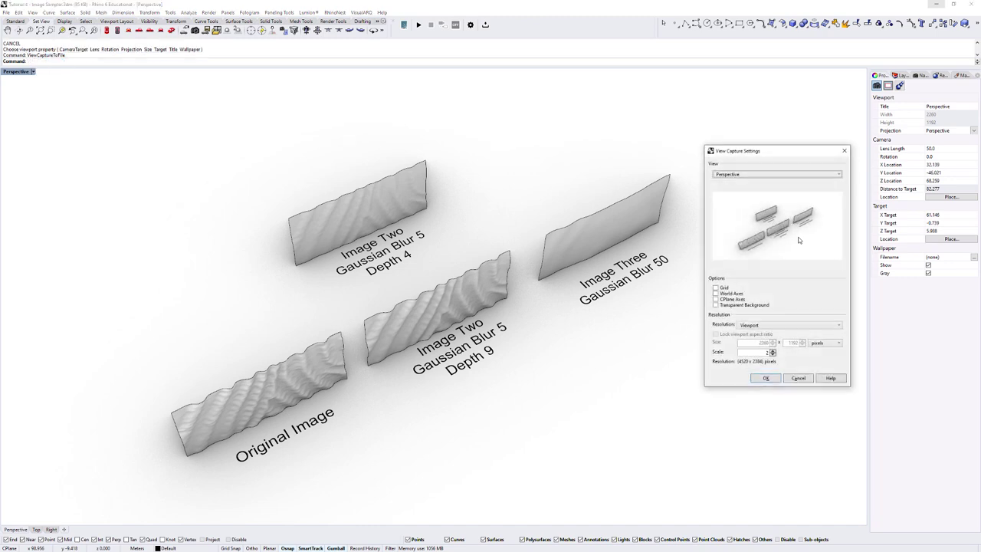
pyautogui.moveTo(725, 151); pyautogui.dragTo(714, 145)
pyautogui.click(761, 348)
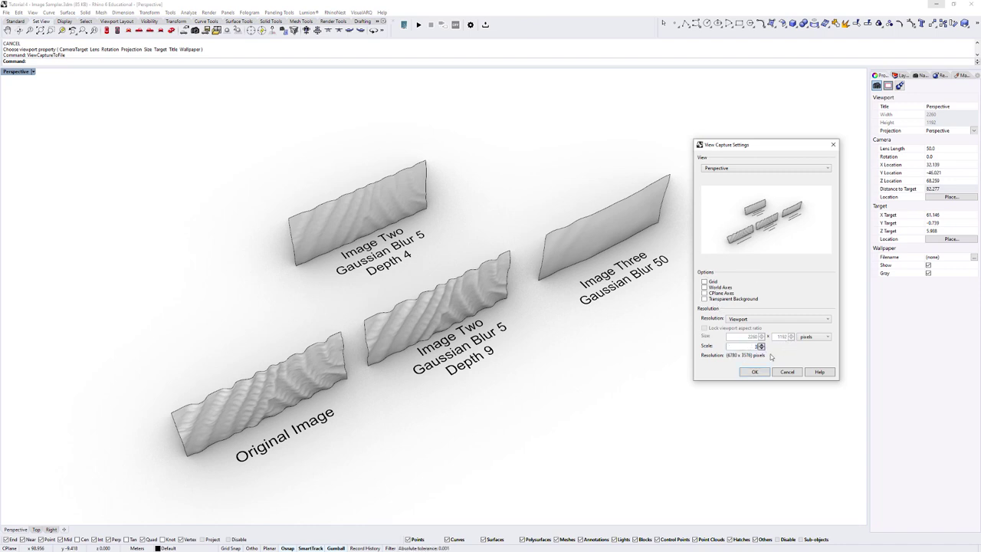
pyautogui.doubleClick(750, 345)
pyautogui.click(705, 299)
pyautogui.click(755, 371)
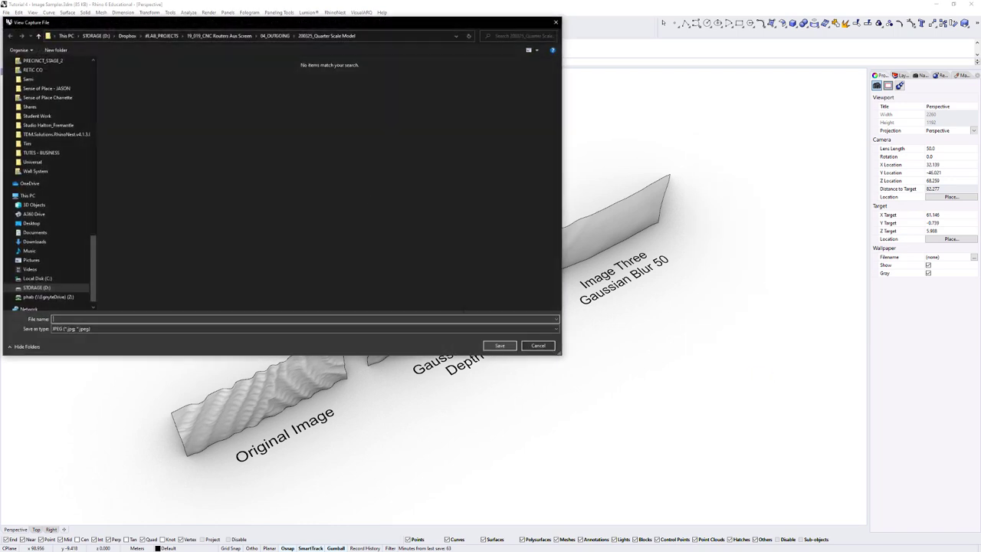
# Save the view capture to the Desktop as the JPEG ViewCapturetoFileExample.jpg.
pyautogui.scroll(10, 53, 138)
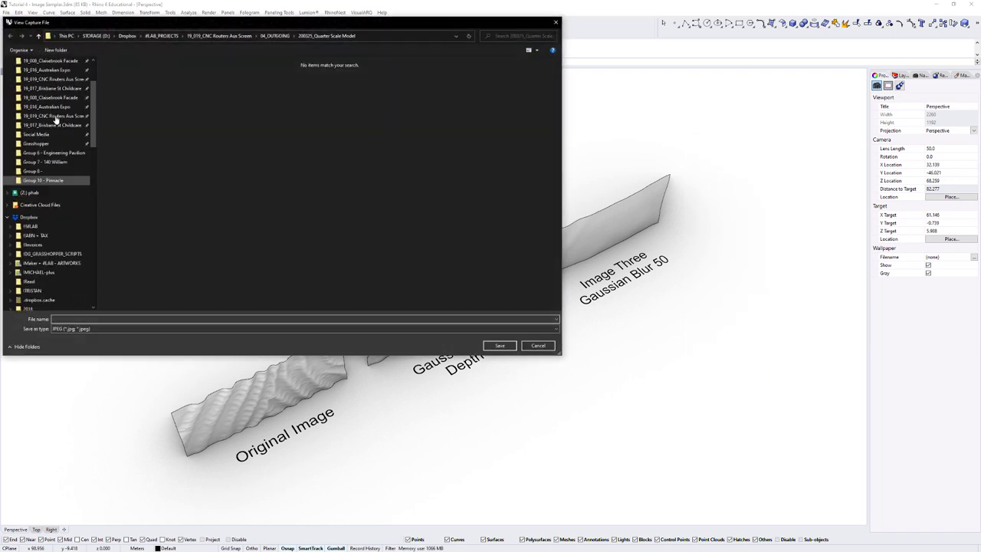
pyautogui.click(32, 76)
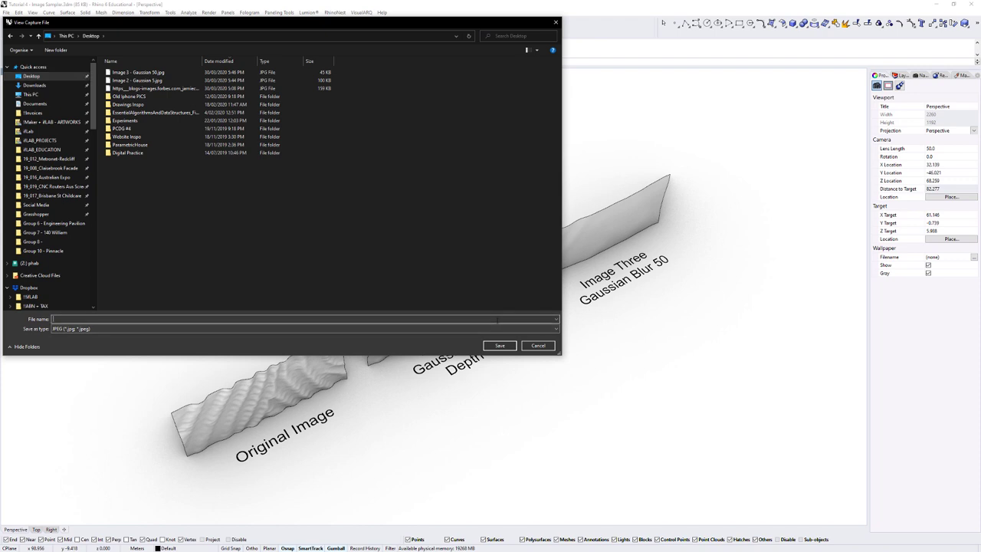
pyautogui.write('ViewC')
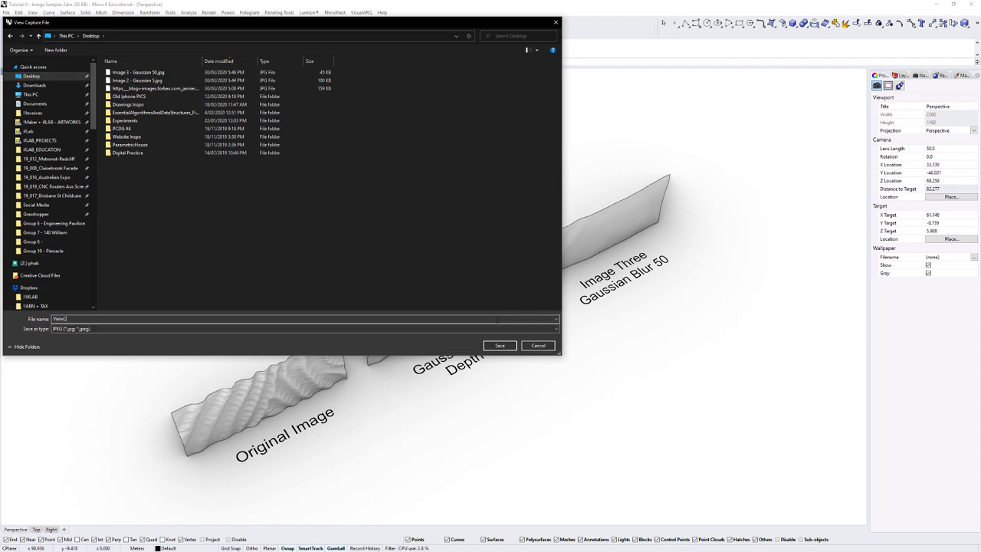
pyautogui.write('aptureToFi')
pyautogui.press('Return')
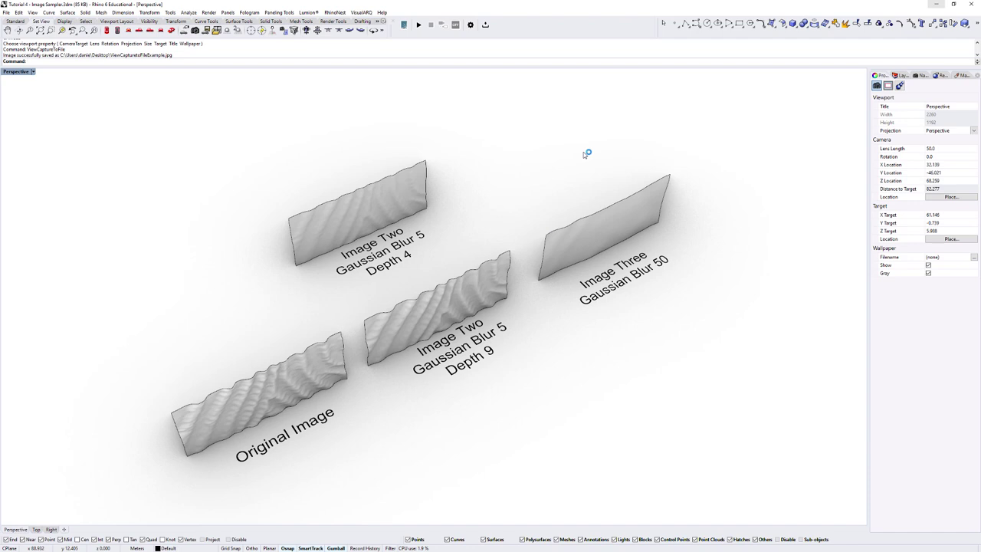
# Capture the same Perspective view to file again and save it on the Desktop as the PNG ViewCapturetoFileExample.png.
pyautogui.write('ViewCaptureToFile')
pyautogui.press('Return')
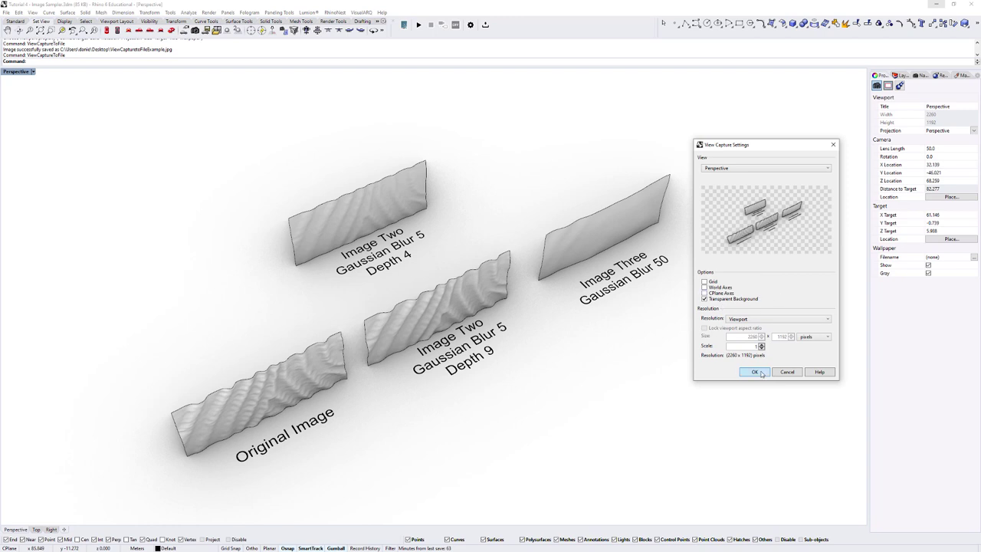
pyautogui.click(754, 372)
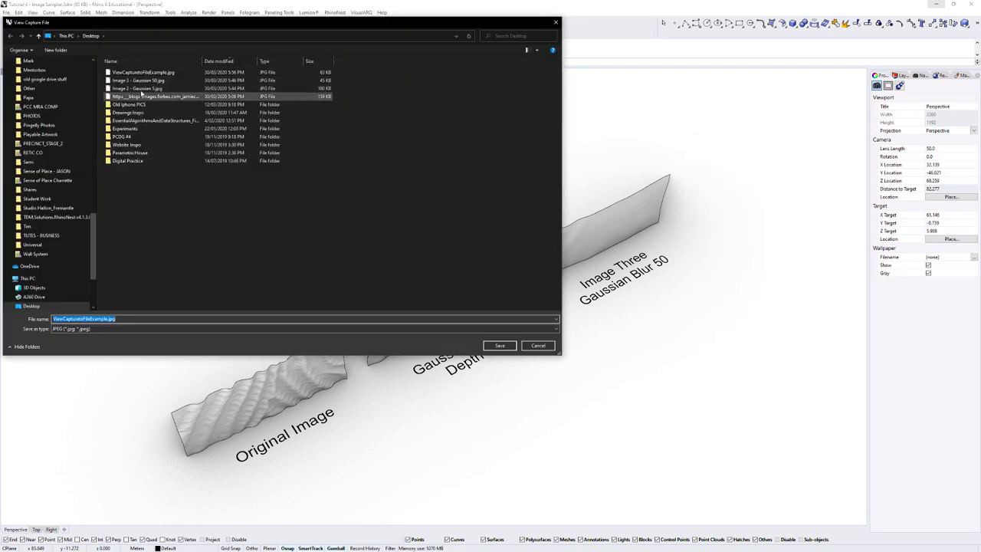
pyautogui.click(143, 72)
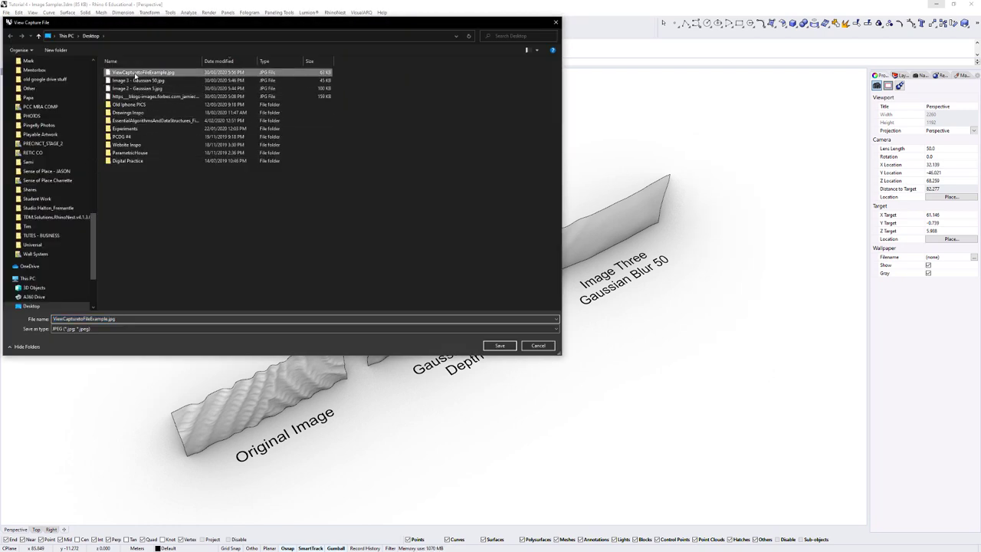
pyautogui.click(67, 329)
pyautogui.click(414, 340)
pyautogui.click(531, 339)
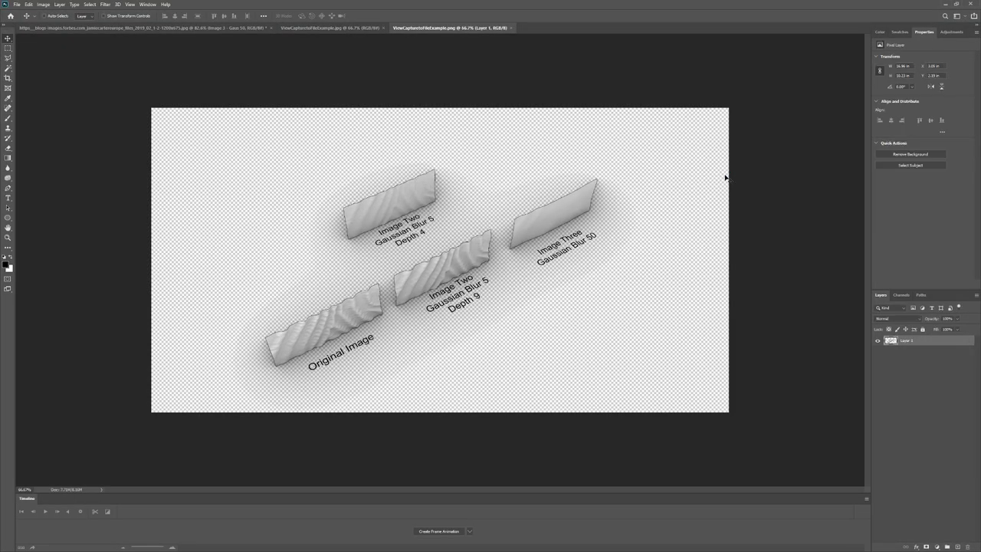
# In Photoshop, add a new layer beneath the captured PNG image and fill it with the white background colour.
pyautogui.click(954, 546)
pyautogui.moveTo(922, 351); pyautogui.dragTo(920, 354)
pyautogui.hotkey('ctrl', 'BackSpace')
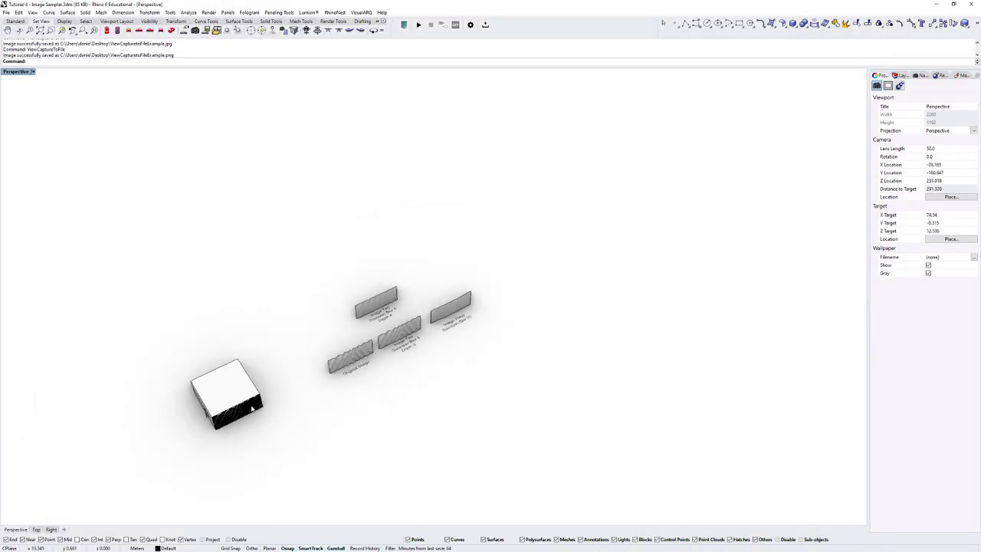
# Compare the Shaded and Shaded - White Background display modes in Rhino on the building and the four labelled surfaces.
pyautogui.scroll(4, 251, 408)
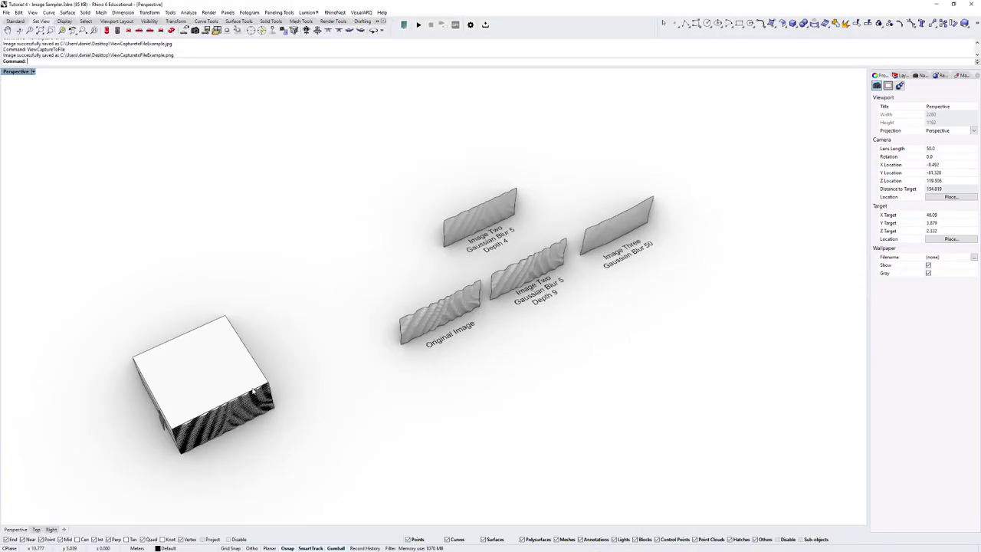
pyautogui.hotkey('ctrl', 'alt', 's')
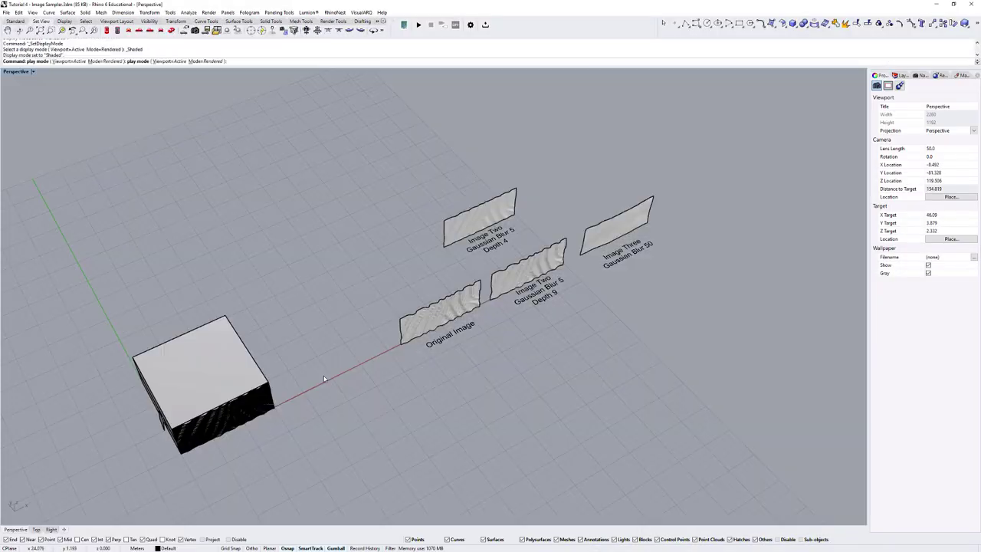
pyautogui.keyDown('shift'); pyautogui.moveTo(184, 285); pyautogui.dragTo(265, 250, button='right'); pyautogui.keyUp('shift')
pyautogui.moveTo(265, 250); pyautogui.dragTo(256, 233, button='right')
pyautogui.scroll(4, 254, 276)
pyautogui.hotkey('ctrl', 'alt', 'b')
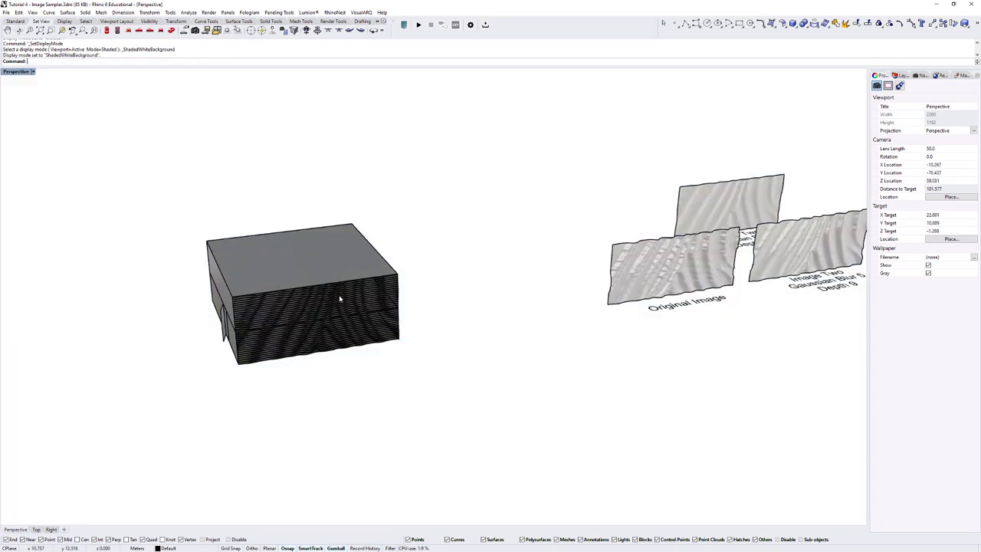
pyautogui.moveTo(340, 296)
pyautogui.mouseDown(button='right')
pyautogui.moveTo(360, 288)
pyautogui.moveTo(351, 300)
pyautogui.mouseUp(button='right')
pyautogui.keyDown('shift'); pyautogui.moveTo(690, 243); pyautogui.dragTo(398, 356, button='right'); pyautogui.keyUp('shift')
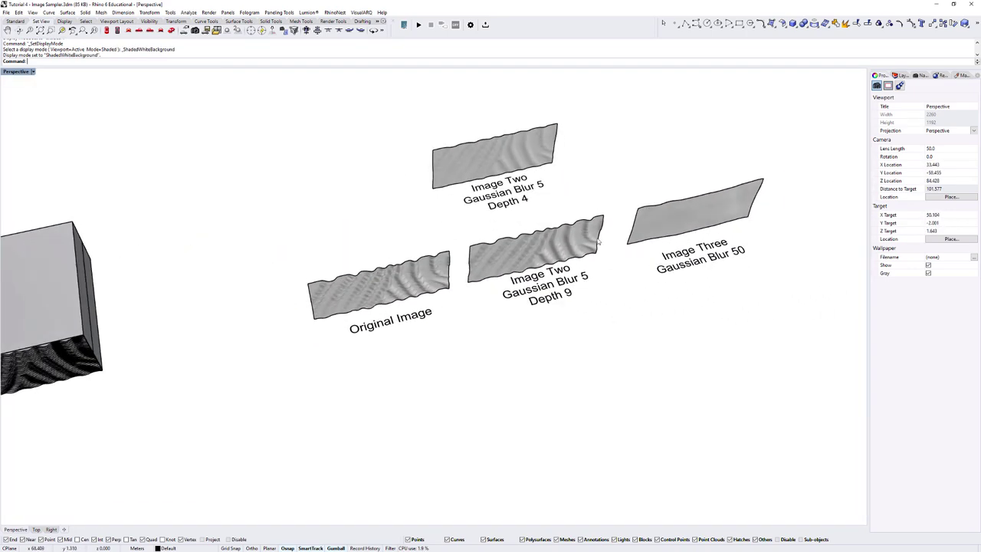
pyautogui.keyDown('shift'); pyautogui.moveTo(594, 222); pyautogui.dragTo(510, 274, button='right'); pyautogui.keyUp('shift')
pyautogui.moveTo(509, 275)
pyautogui.mouseDown(button='right')
pyautogui.moveTo(534, 278)
pyautogui.moveTo(515, 277)
pyautogui.mouseUp(button='right')
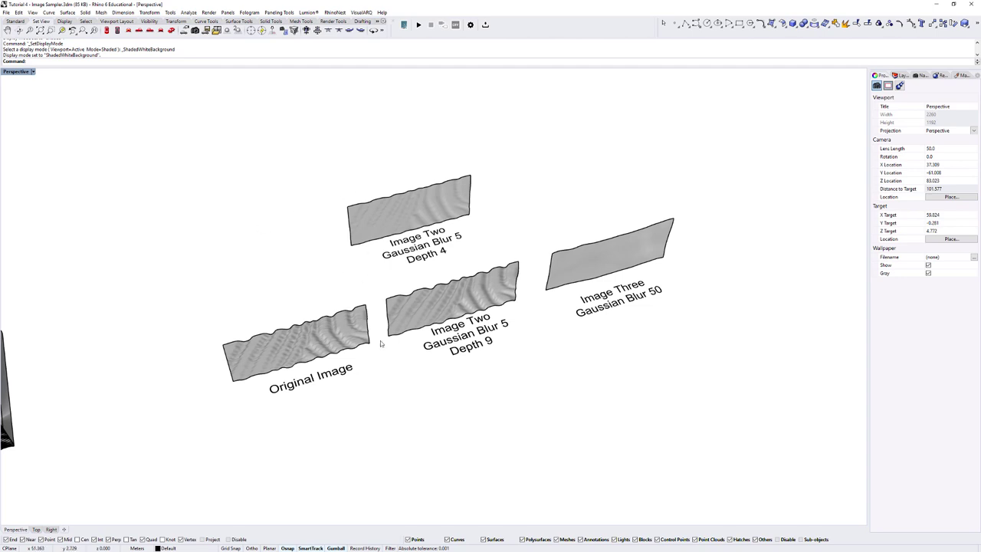
# Preview the building in the Technical and Arctic - Materials display modes.
pyautogui.scroll(-4, 162, 351)
pyautogui.keyDown('shift'); pyautogui.moveTo(162, 351); pyautogui.dragTo(532, 243, button='right'); pyautogui.keyUp('shift')
pyautogui.scroll(6, 345, 302)
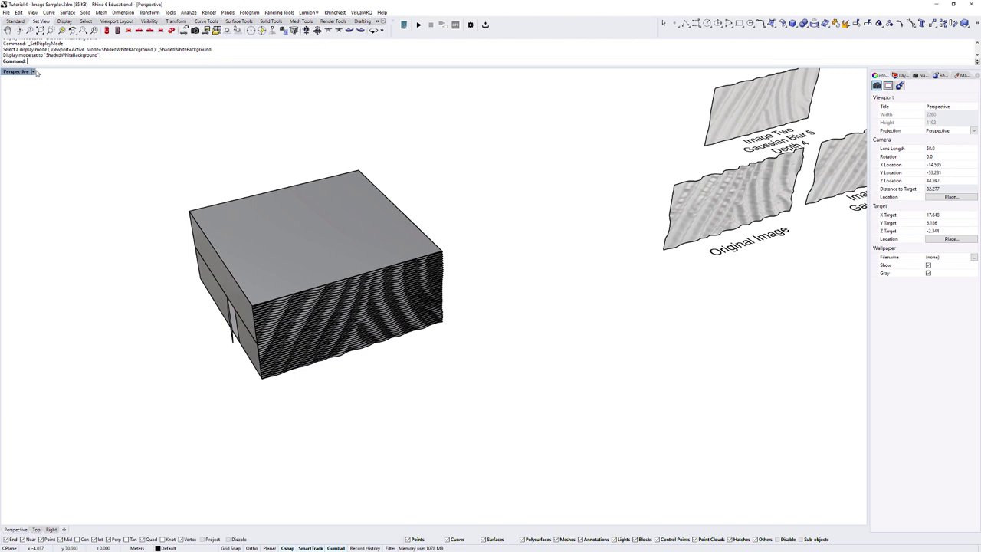
pyautogui.click(34, 71)
pyautogui.click(23, 132)
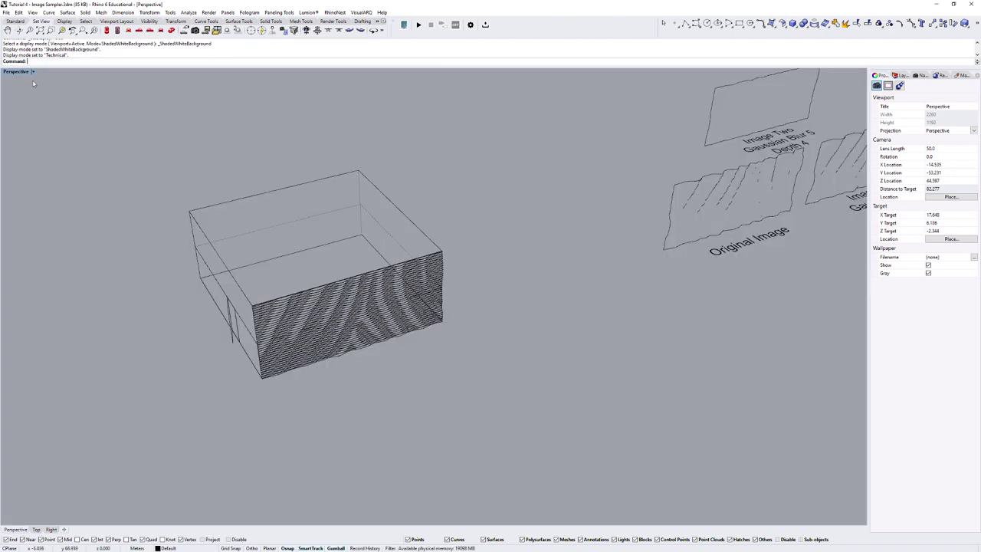
pyautogui.click(32, 72)
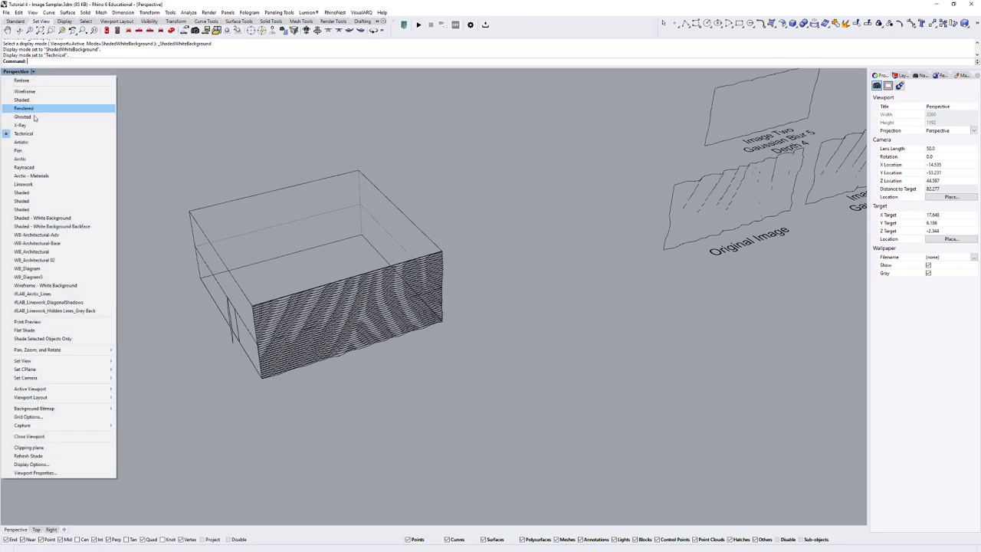
pyautogui.click(23, 175)
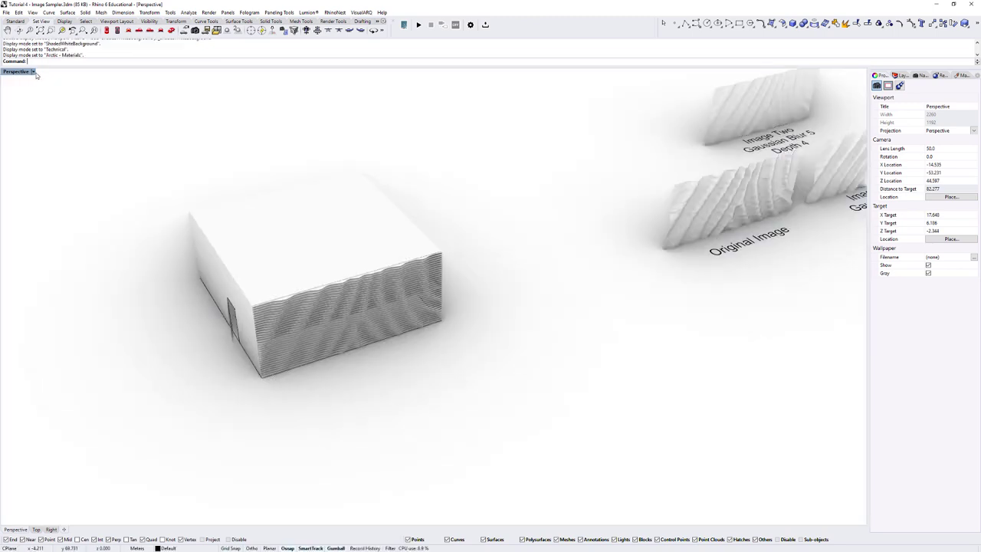
# Switch the viewport to the #LAB_Linework_DiagonalShadows display mode and examine the facade fins up close.
pyautogui.click(33, 72)
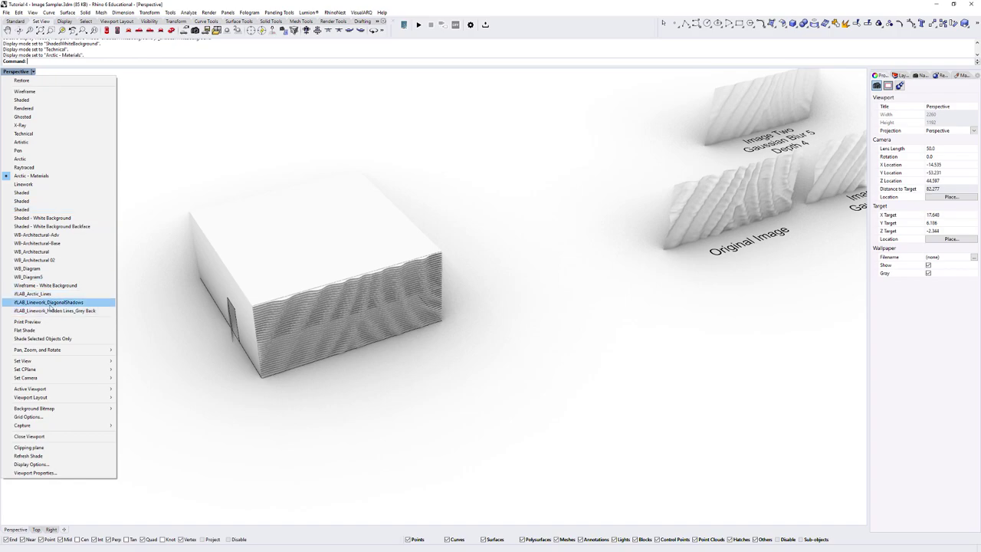
pyautogui.click(44, 302)
pyautogui.scroll(3, 327, 304)
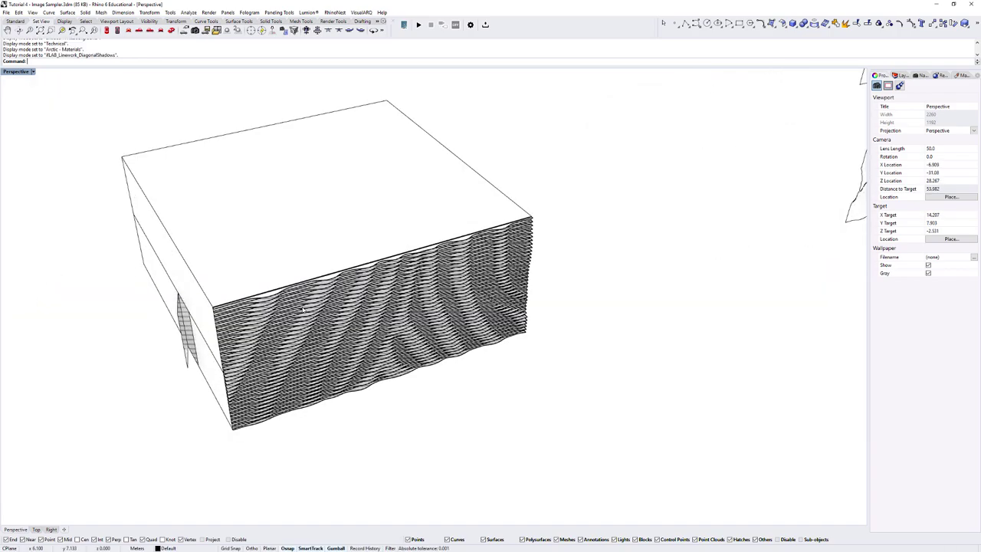
pyautogui.scroll(10, 373, 255)
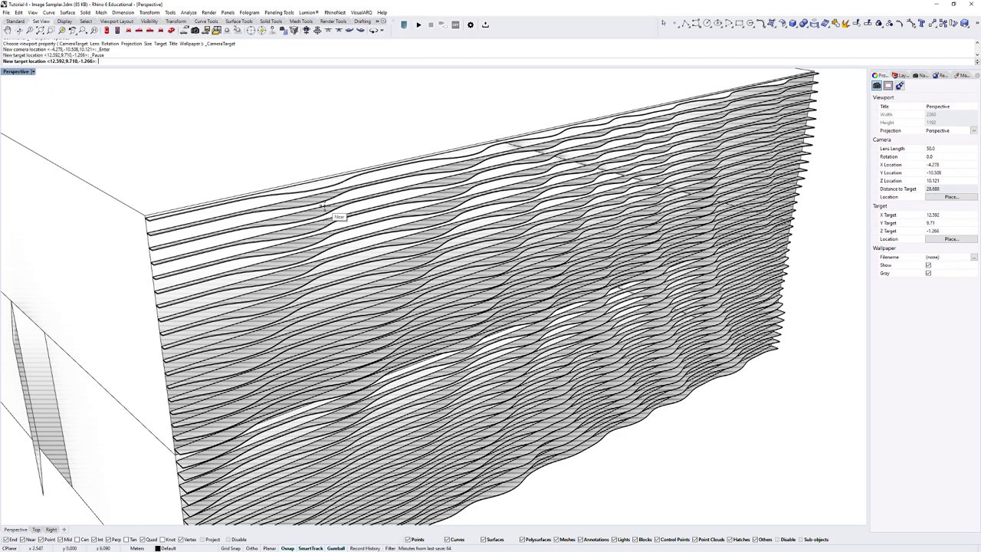
pyautogui.scroll(8, 373, 255)
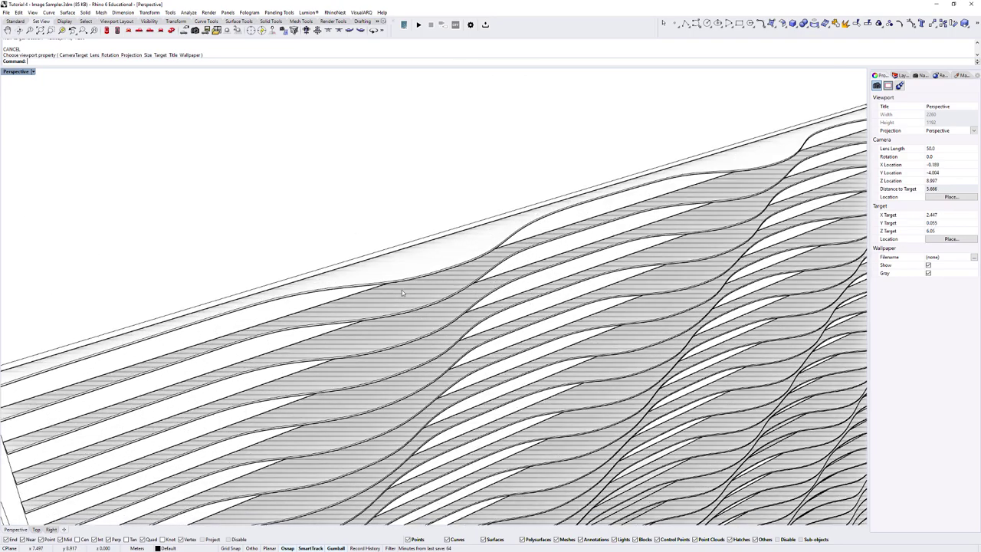
pyautogui.scroll(-9, 411, 290)
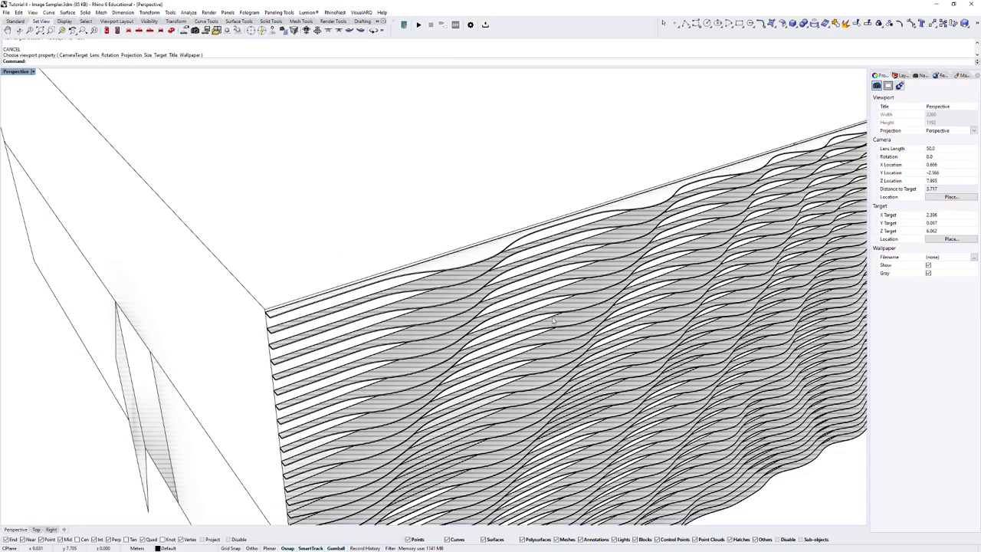
pyautogui.scroll(-6, 409, 290)
# Compare the Rendered, #LAB_Linework_DiagonalShadows and #LAB_Linework_Hidden Lines_Grey Back display modes on the whole building.
pyautogui.hotkey('ctrl', 'alt', 'r')
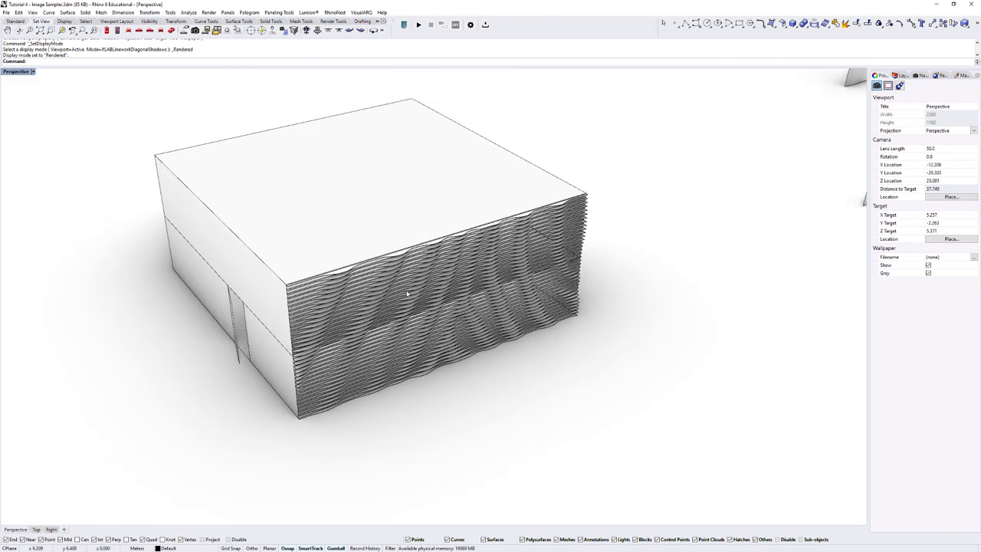
pyautogui.keyDown('shift'); pyautogui.moveTo(480, 311); pyautogui.dragTo(516, 315, button='right'); pyautogui.keyUp('shift')
pyautogui.click(34, 72)
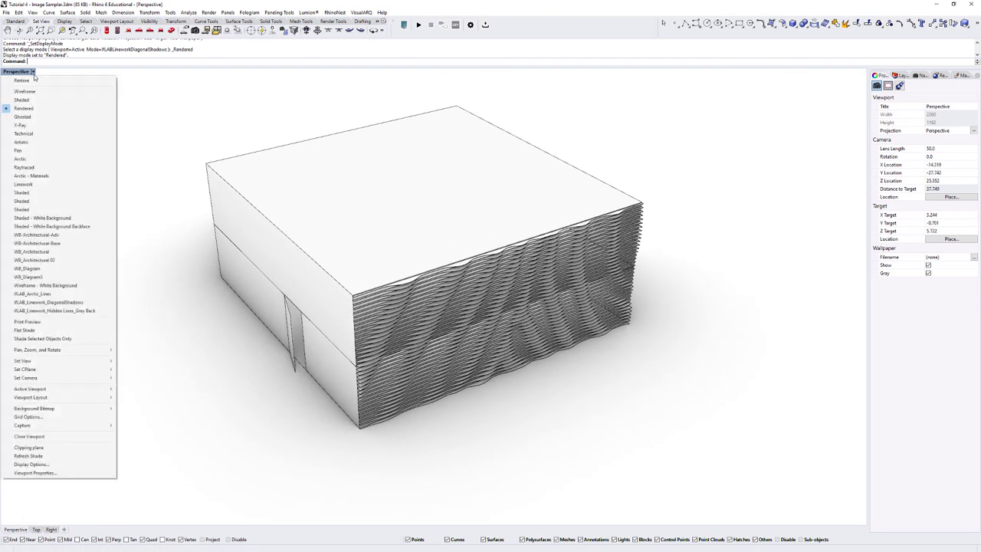
pyautogui.click(47, 302)
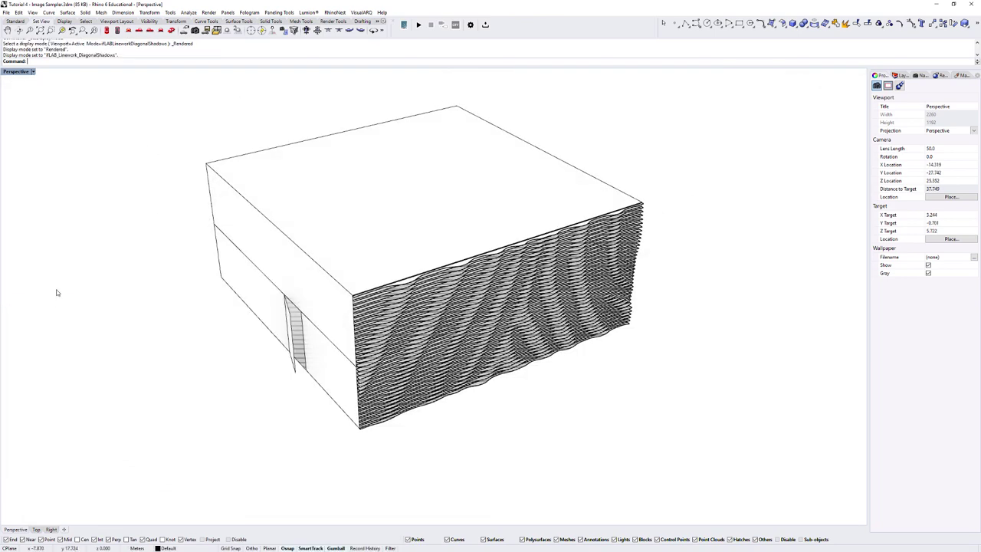
pyautogui.click(34, 72)
pyautogui.click(46, 307)
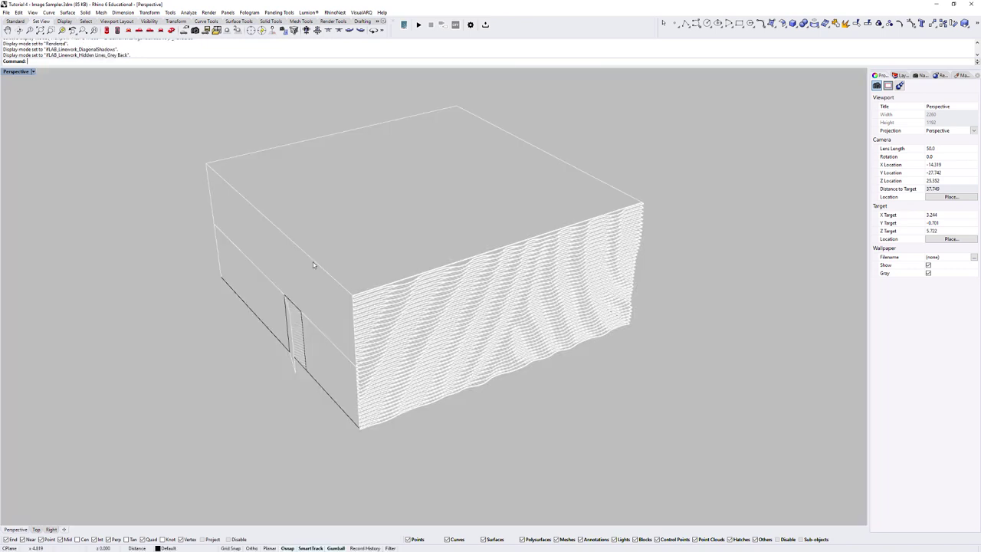
# Preview the building in the #LAB_Arctic_Lines, Wireframe - White Background, WB_Diagram5 and Shaded - White Background Backface display modes.
pyautogui.click(34, 72)
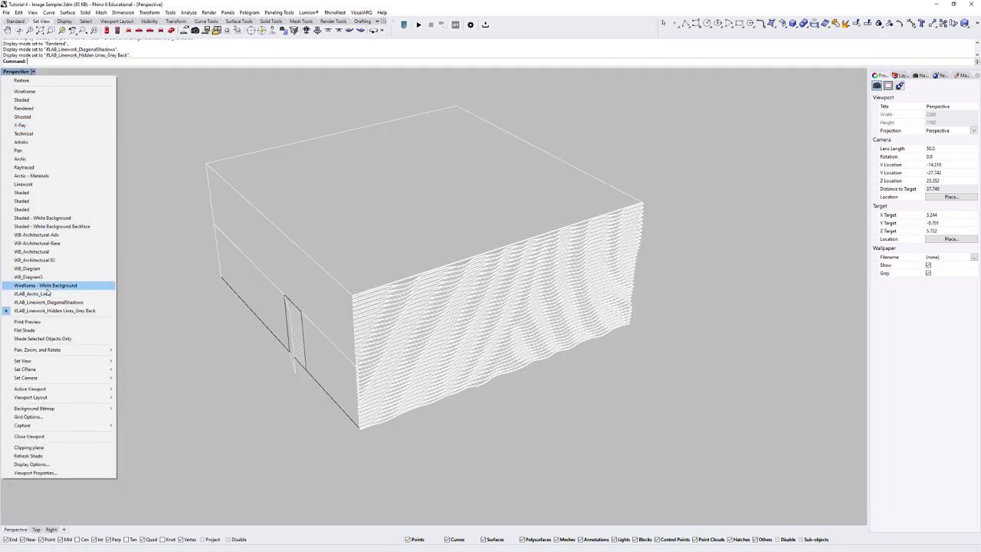
pyautogui.click(35, 293)
pyautogui.click(33, 72)
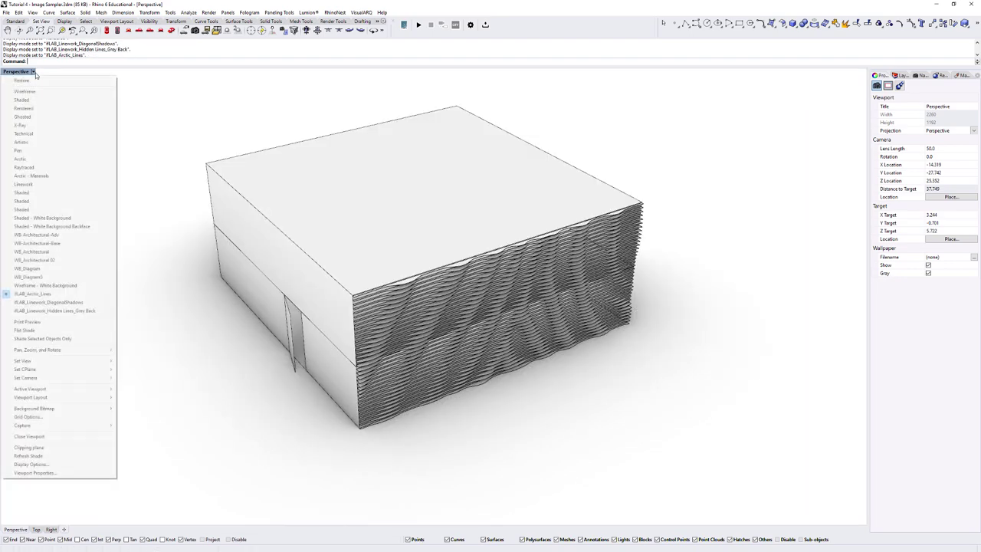
pyautogui.click(36, 285)
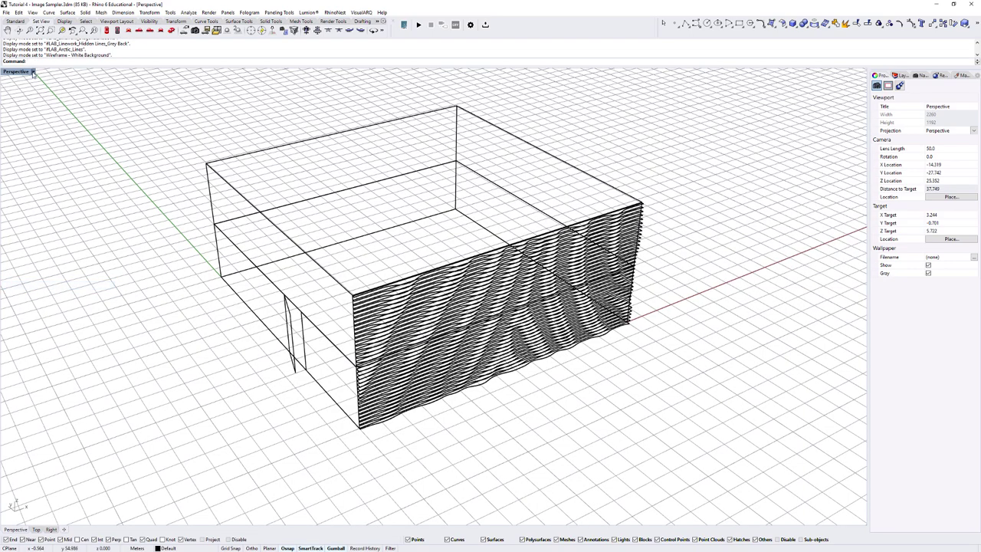
pyautogui.click(33, 72)
pyautogui.click(23, 279)
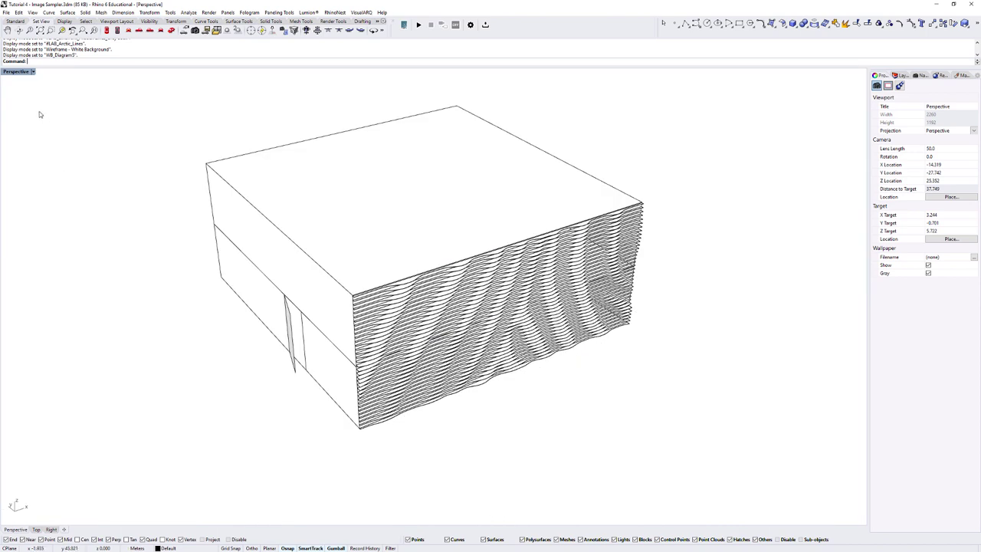
pyautogui.click(34, 72)
pyautogui.click(35, 227)
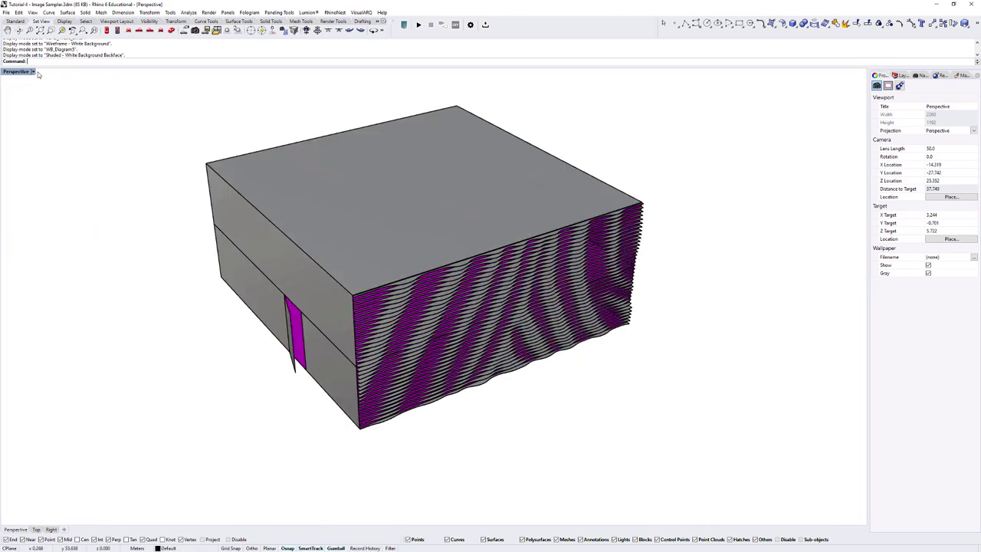
# Set the Perspective viewport to the Shaded - White Background display mode and frame the four labelled image-sample surfaces.
pyautogui.click(34, 72)
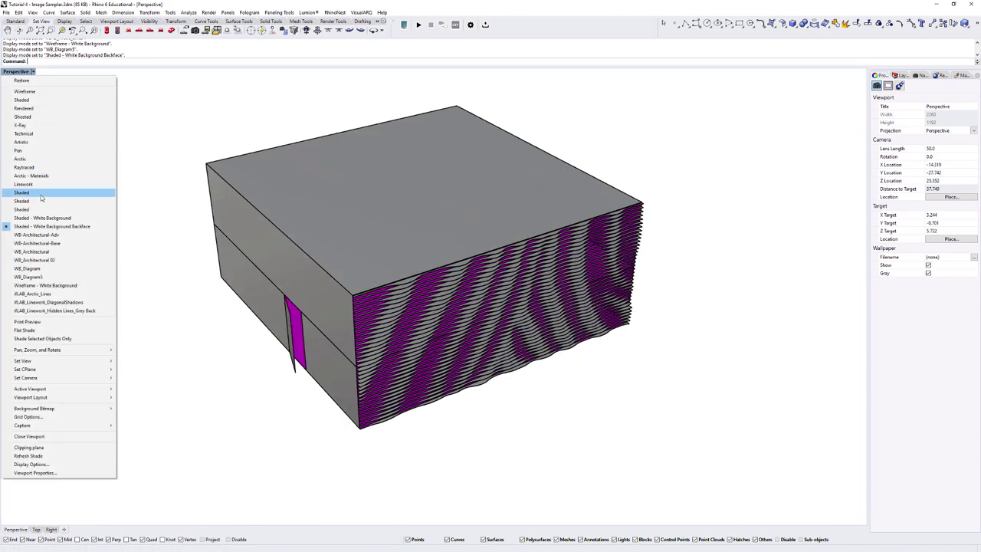
pyautogui.click(35, 218)
pyautogui.scroll(-5, 497, 180)
pyautogui.scroll(9, 440, 246)
pyautogui.keyDown('shift'); pyautogui.moveTo(525, 160); pyautogui.dragTo(95, 318, button='right'); pyautogui.keyUp('shift')
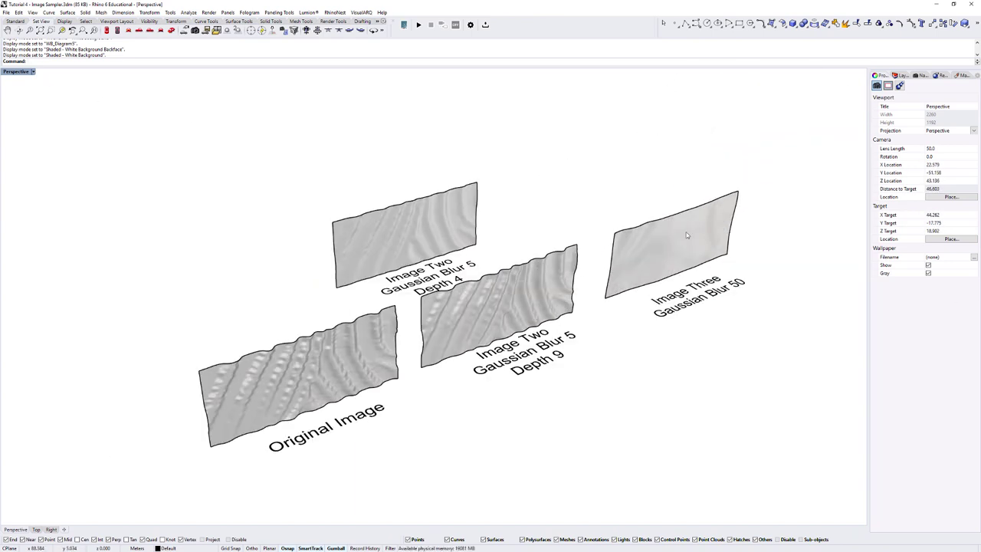